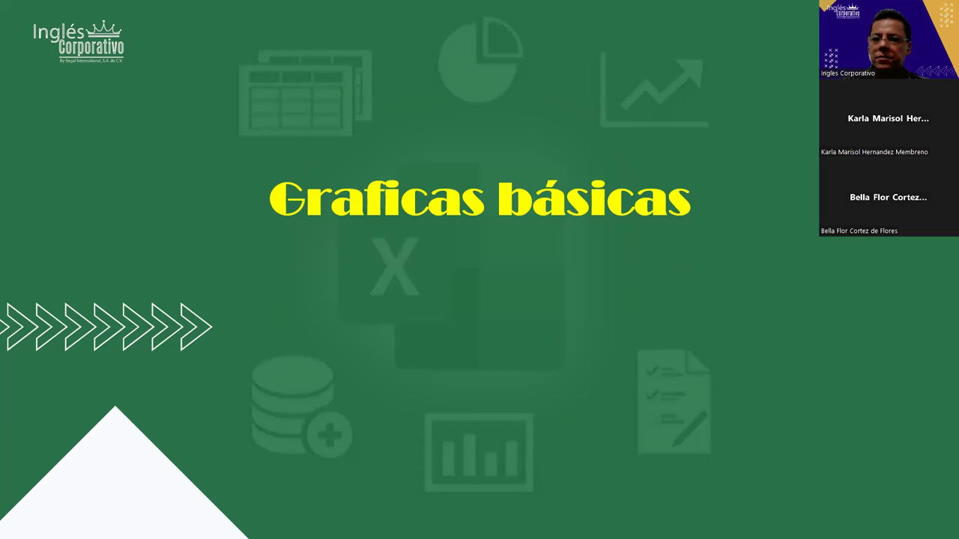
Advance to the Objetivo slide, then leave the presentation for the Gráficos 1 workbook.
key(Right)
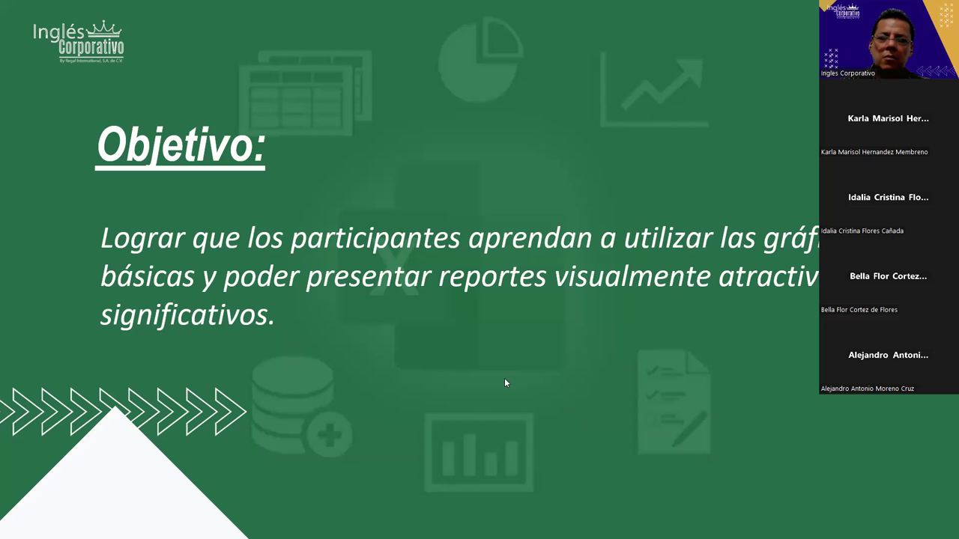
key(alt+Tab)
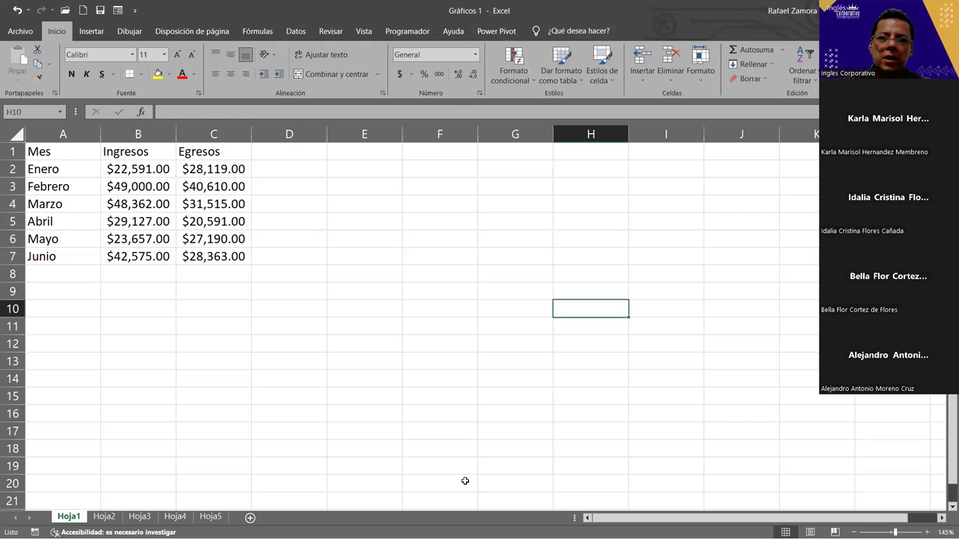
click(340, 323)
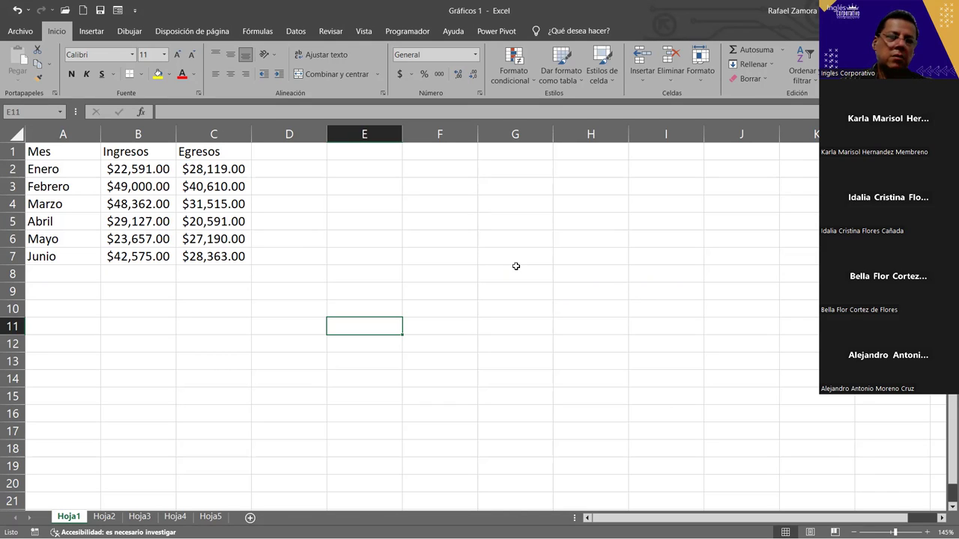
click(104, 516)
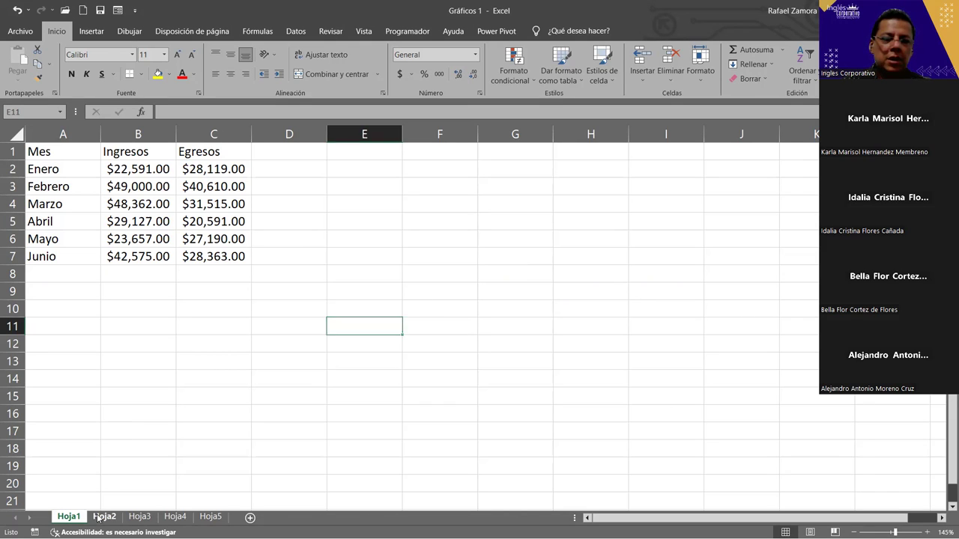
click(146, 518)
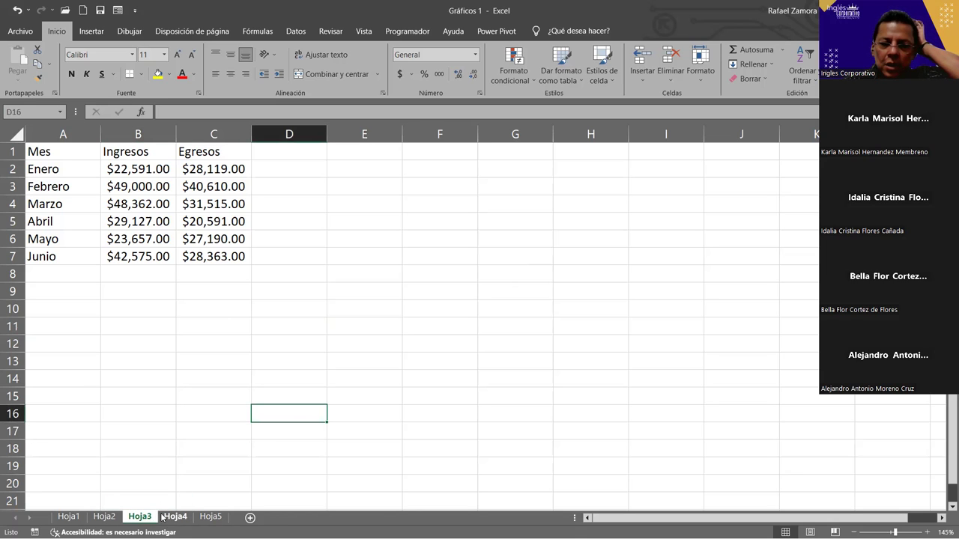
click(163, 517)
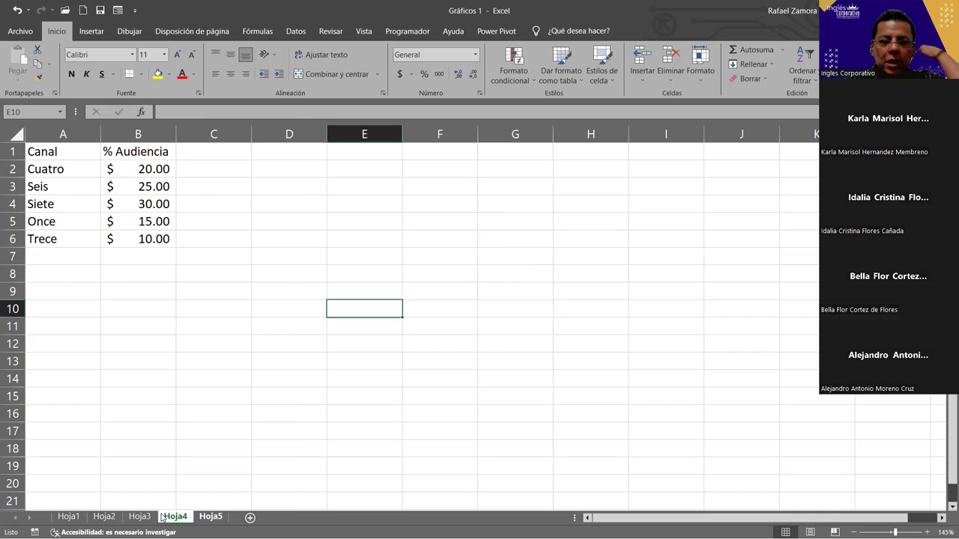
click(210, 517)
click(302, 388)
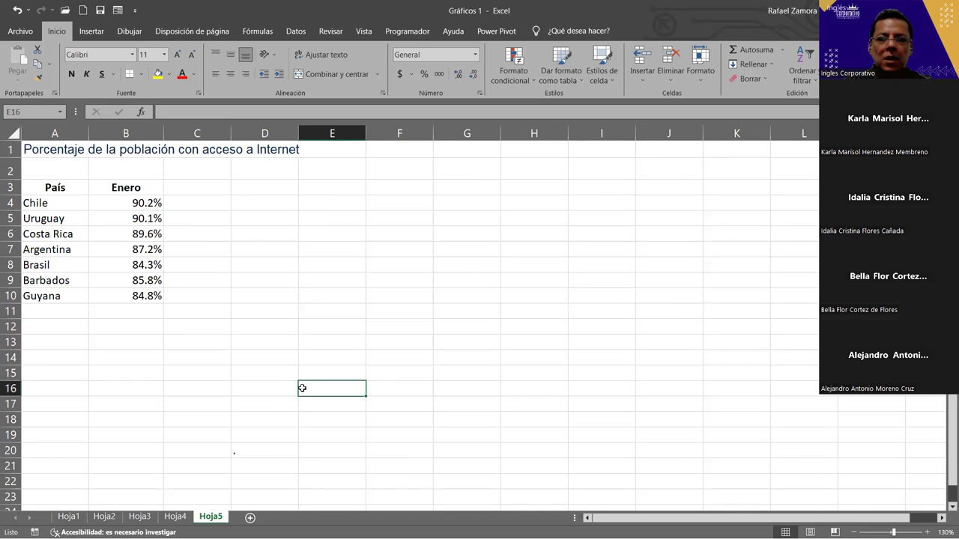
click(69, 516)
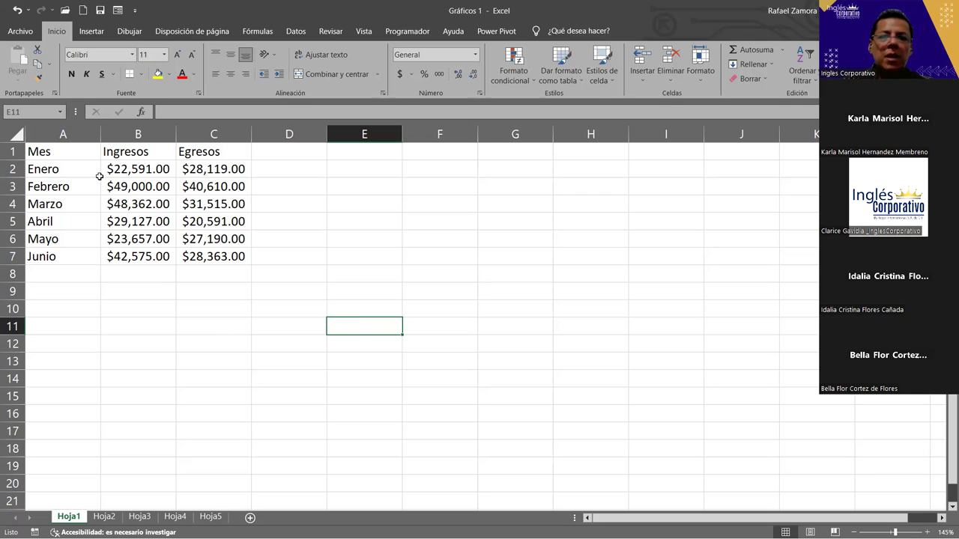
Select the Mes and Ingresos data in A1:B7 and show the Insertar ribbon options.
click(66, 150)
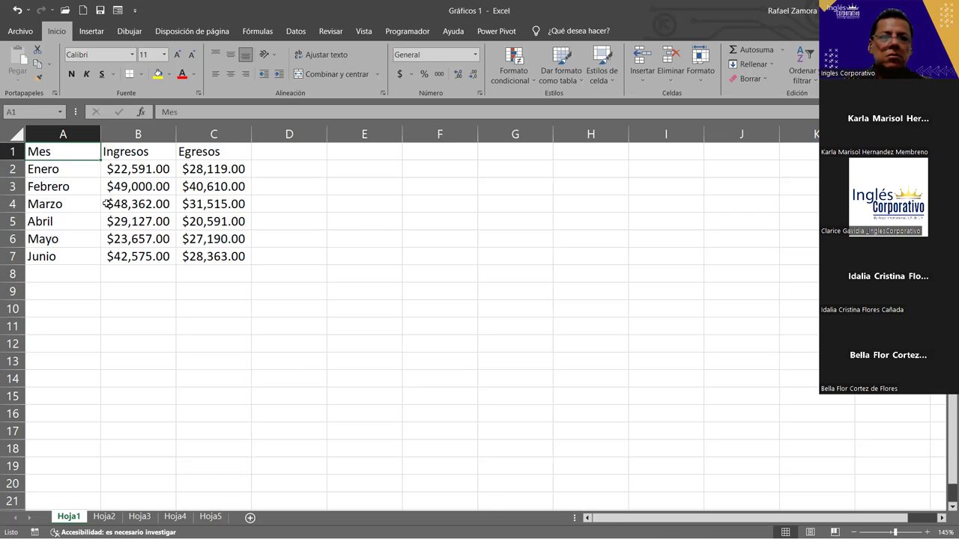
drag(107, 203, 148, 256)
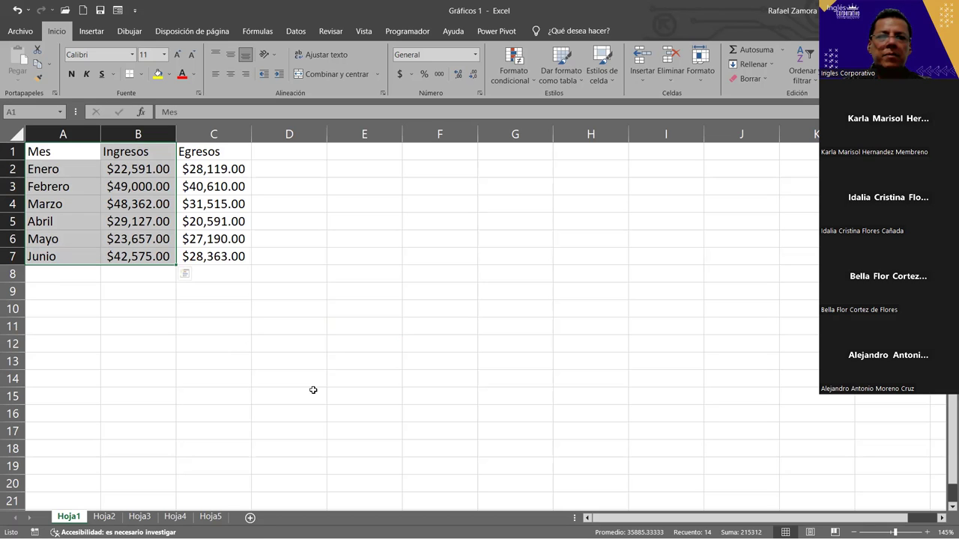
click(91, 31)
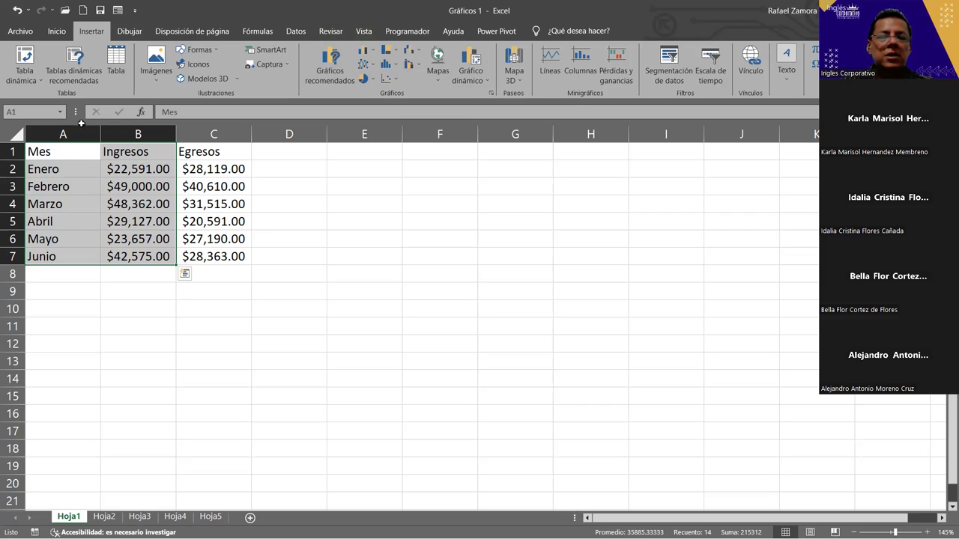
Dismiss the quick analysis suggestion and show the line and area chart types.
key(Escape)
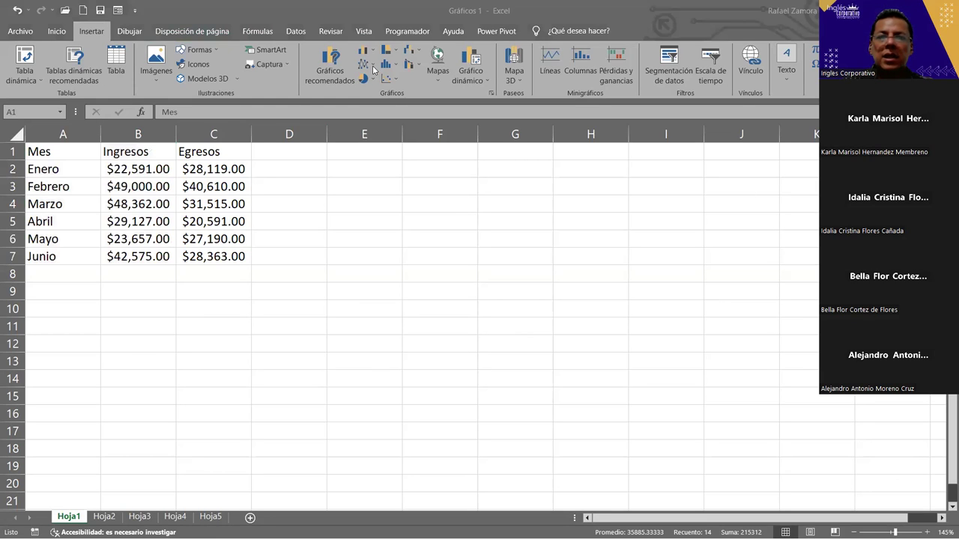
click(372, 65)
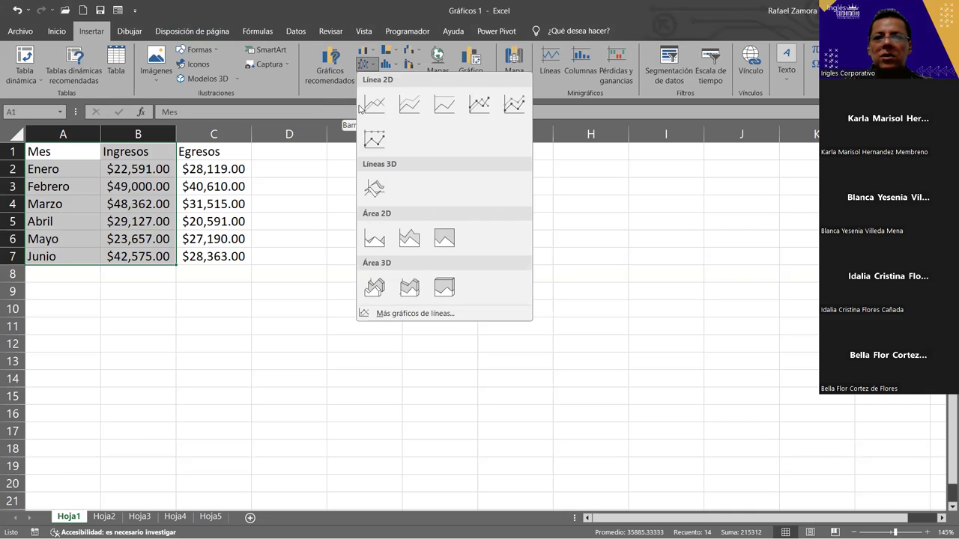
Insert a 2D Línea con marcadores chart of Ingresos for Enero–Junio.
click(480, 106)
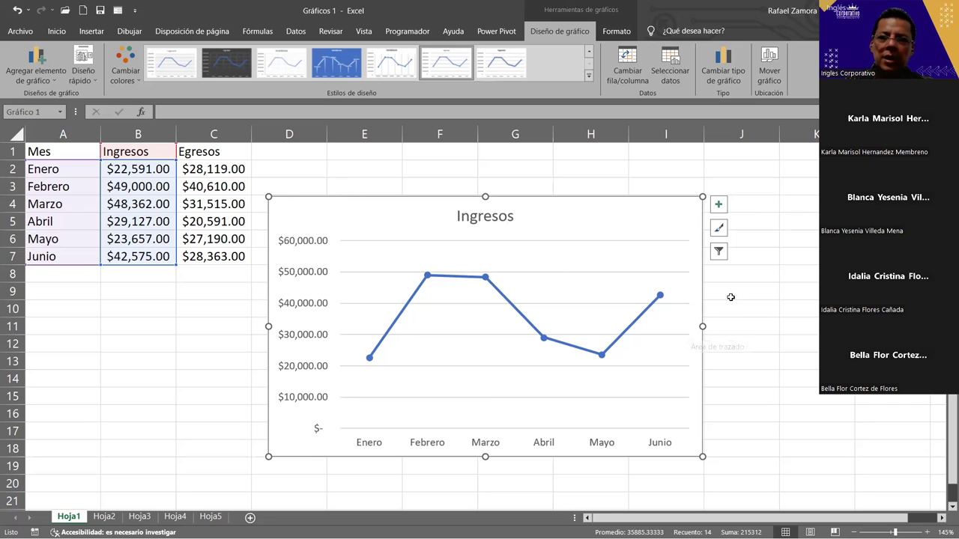
click(437, 173)
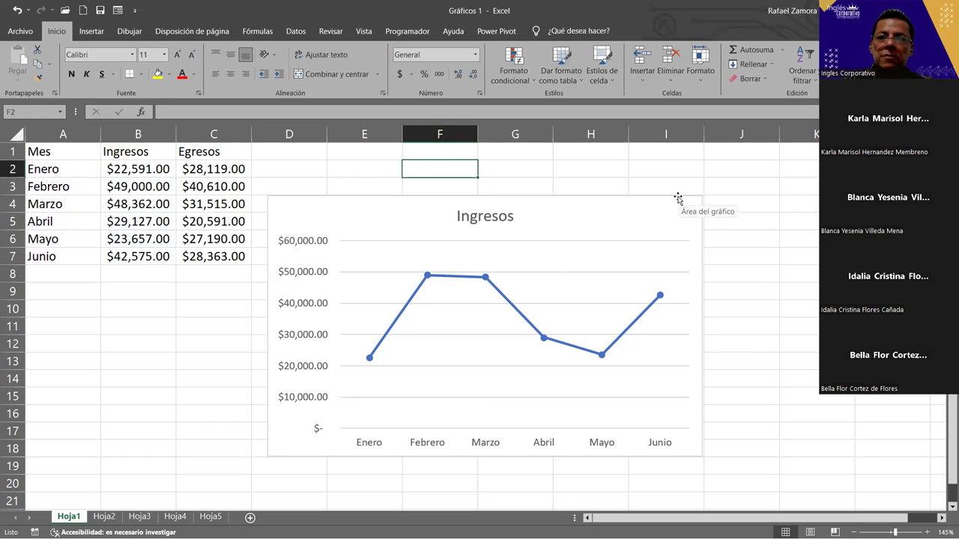
click(689, 223)
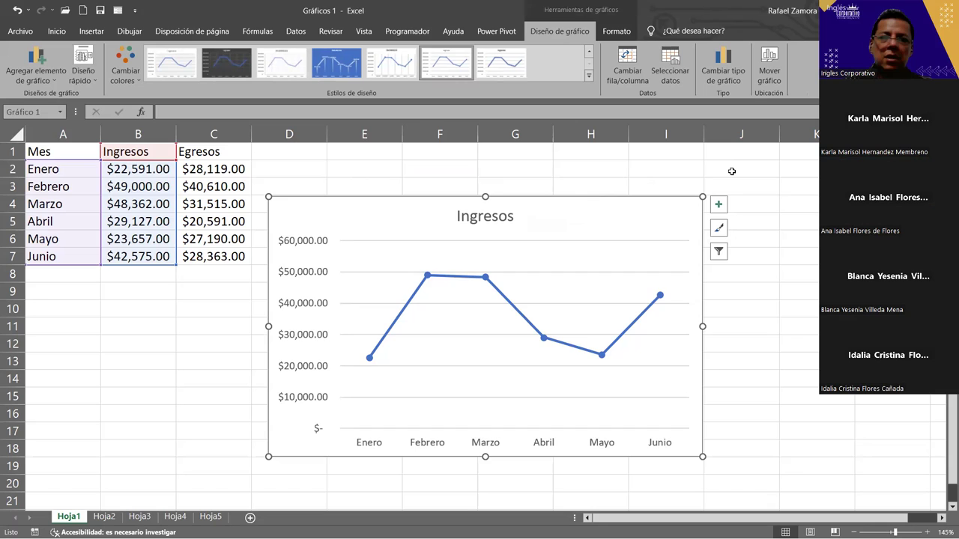
click(678, 165)
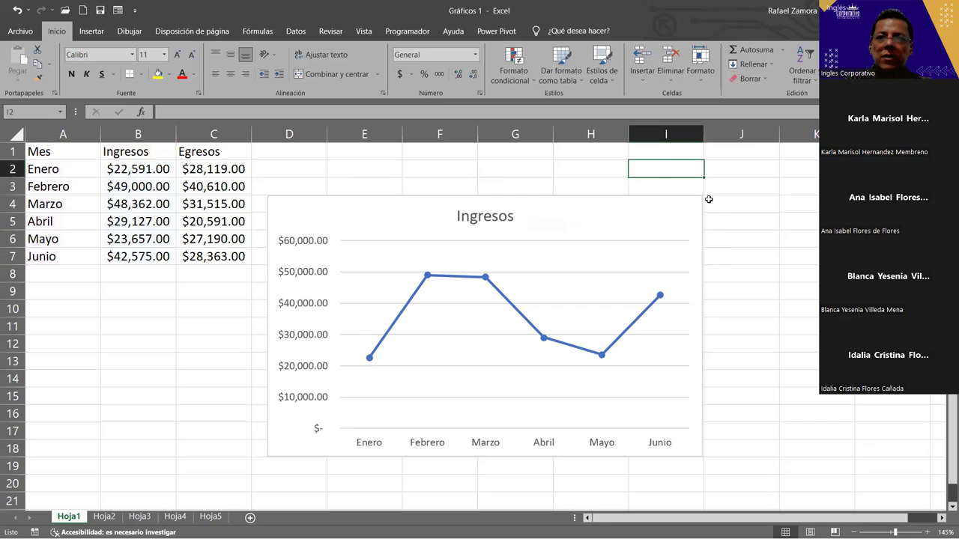
click(586, 166)
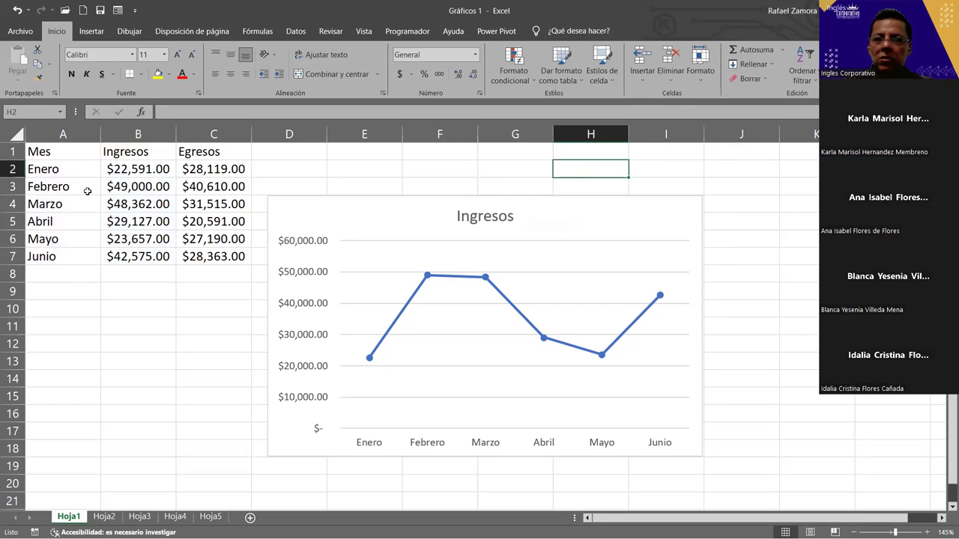
click(682, 164)
click(604, 169)
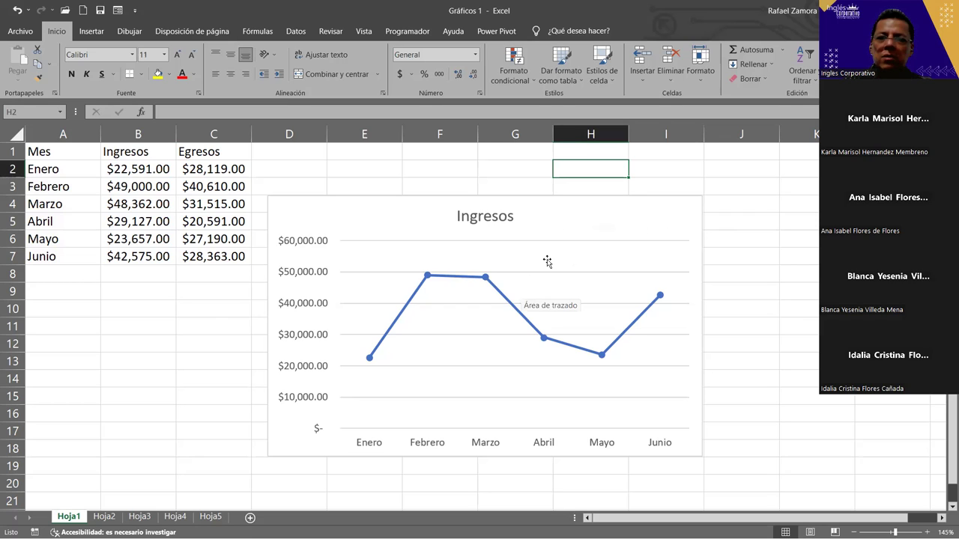
click(484, 294)
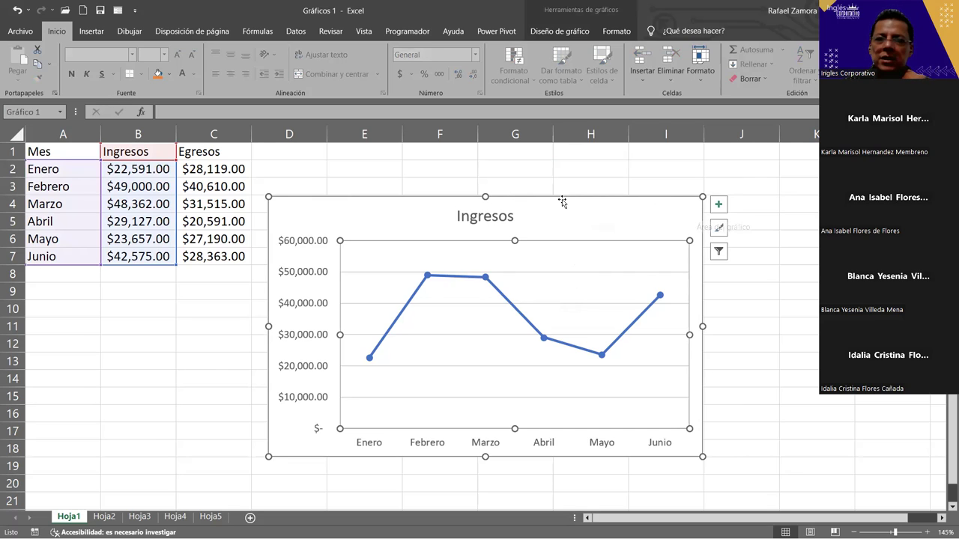
click(706, 163)
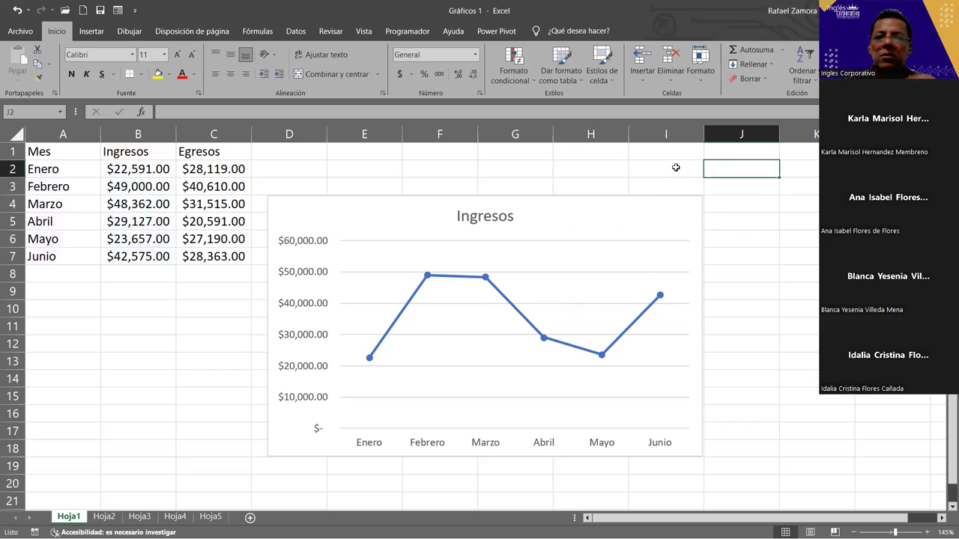
click(641, 200)
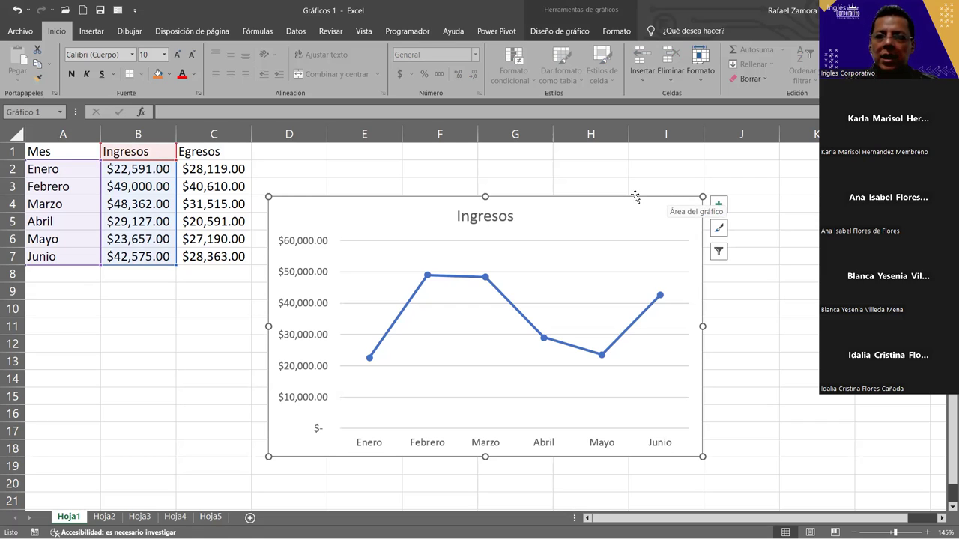
Drag the Ingresos chart up and slightly left to start near row 2.
mouse_move(636, 192)
mouse_down()
mouse_move(631, 157)
mouse_move(417, 212)
mouse_move(659, 153)
mouse_up()
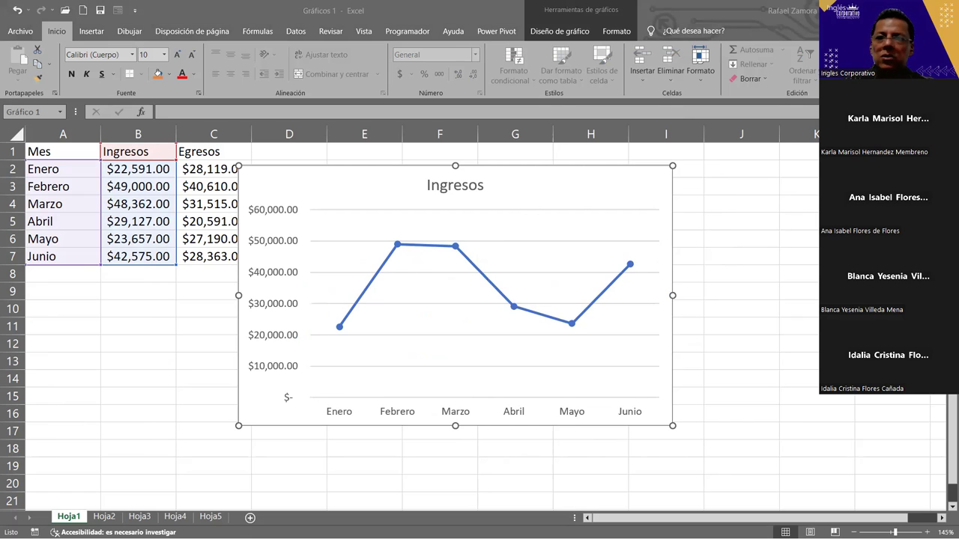
Nudge the Ingresos chart right to span columns D–I, then close the chart area formatting pane.
double_click(599, 169)
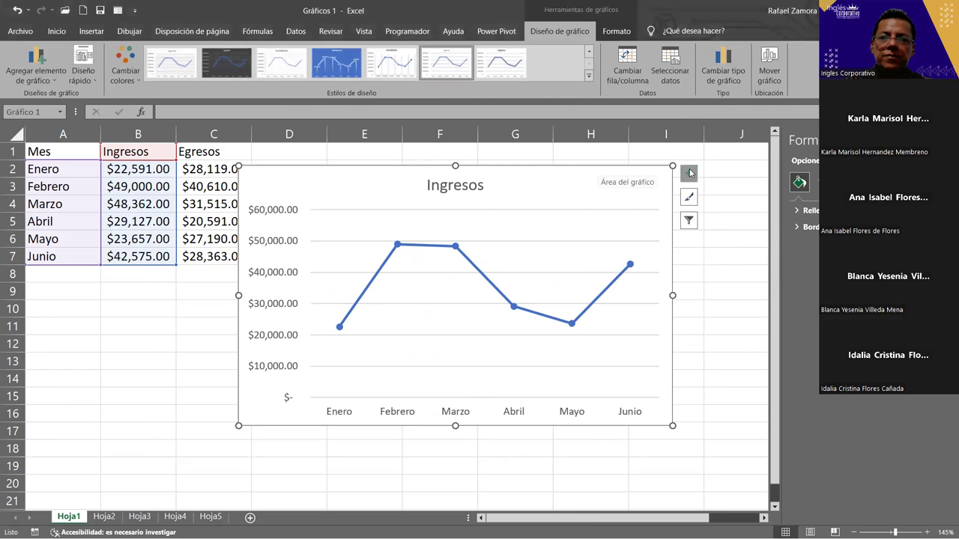
drag(580, 172, 590, 166)
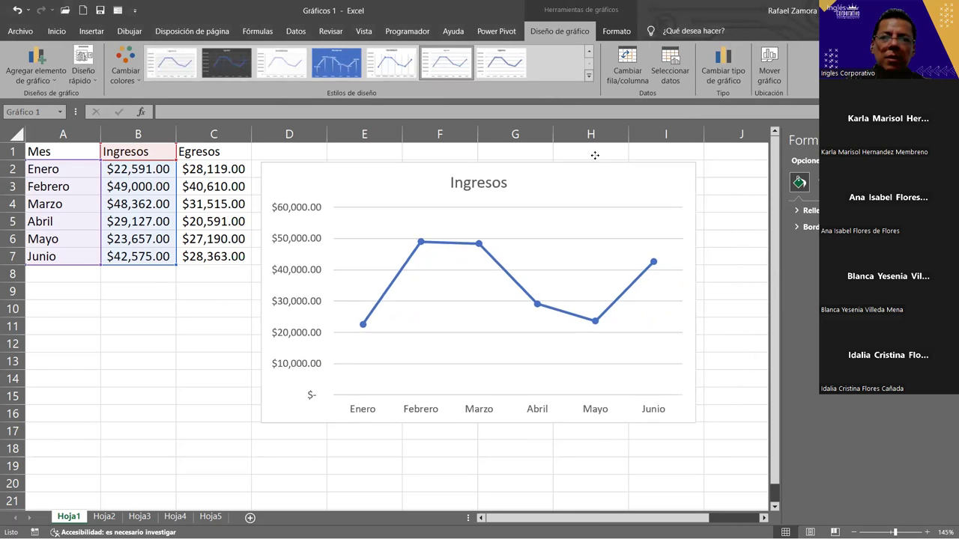
drag(589, 166, 619, 155)
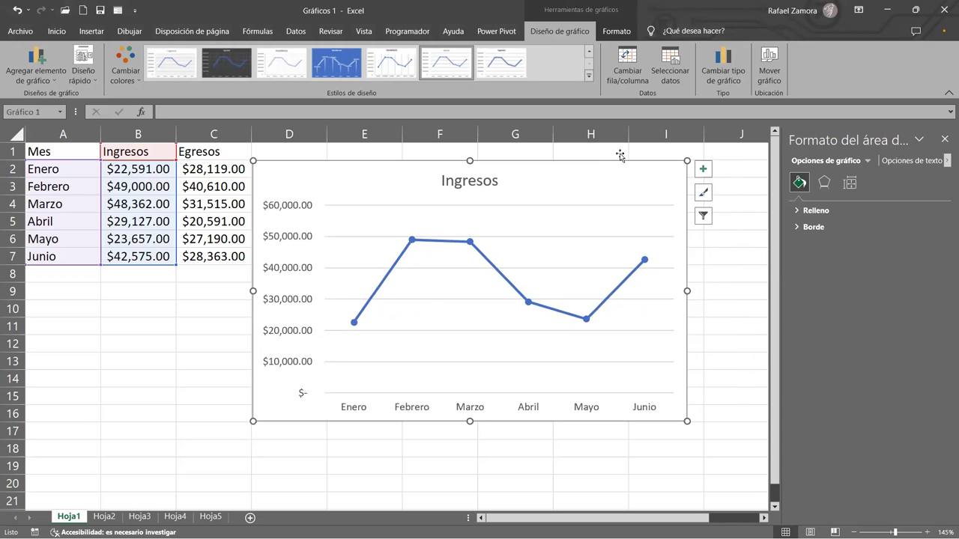
click(945, 140)
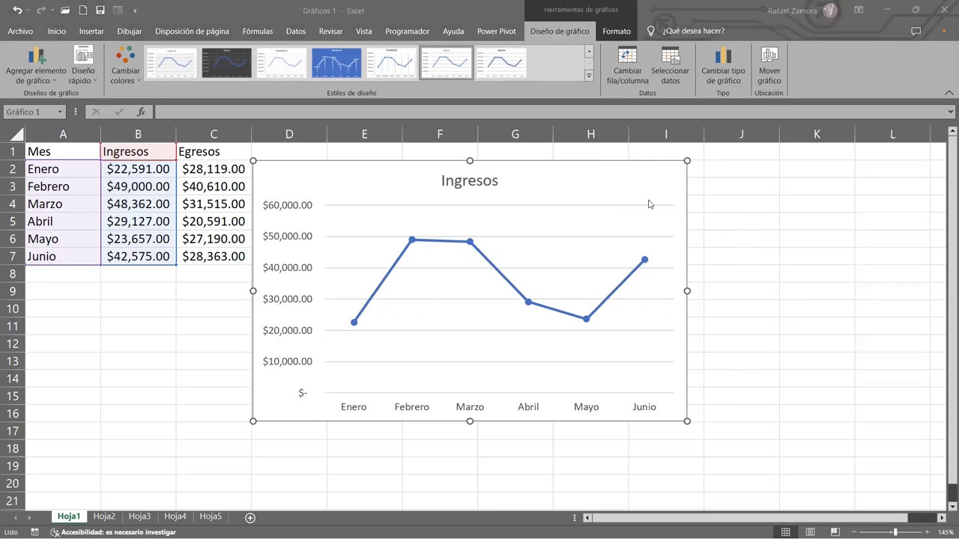
Try widening and heightening the Ingresos chart, then undo both resizes.
click(686, 292)
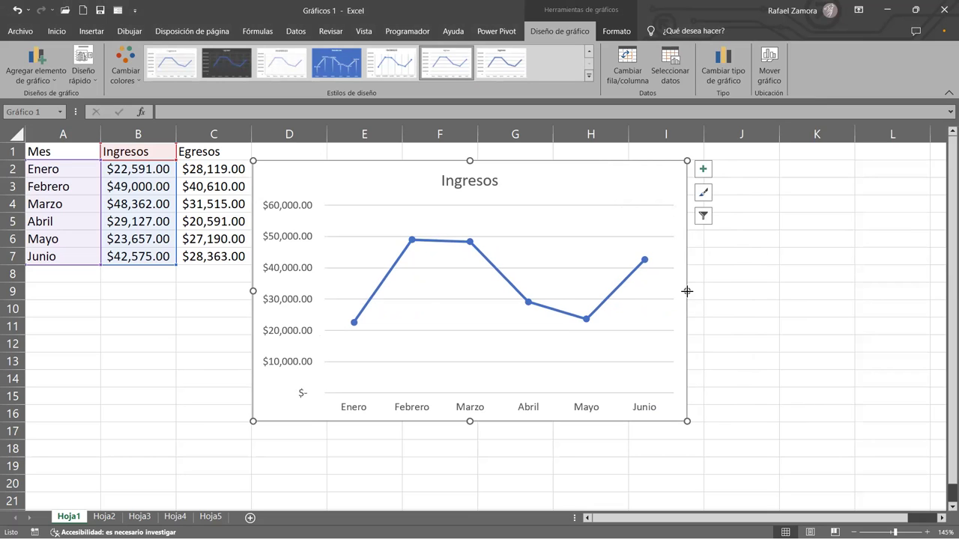
drag(687, 291, 851, 299)
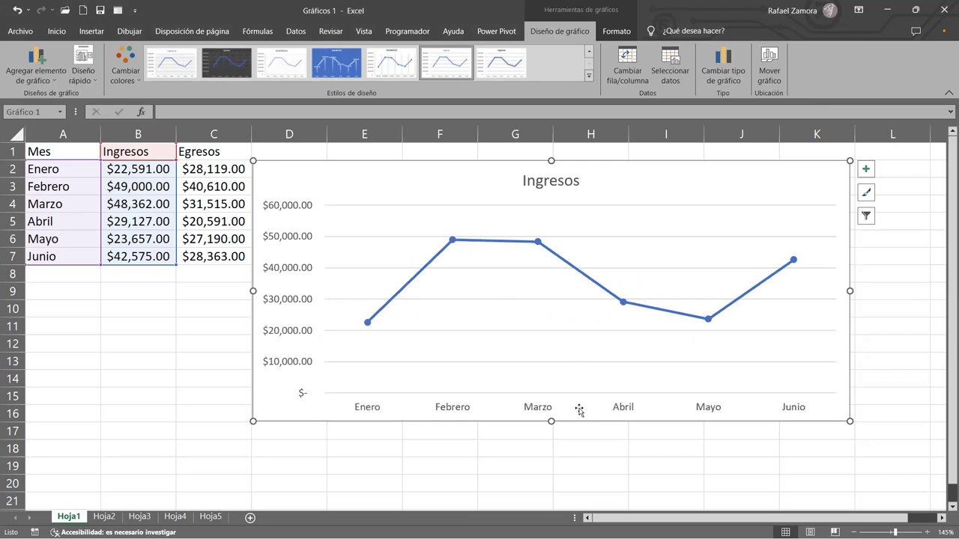
drag(551, 421, 551, 474)
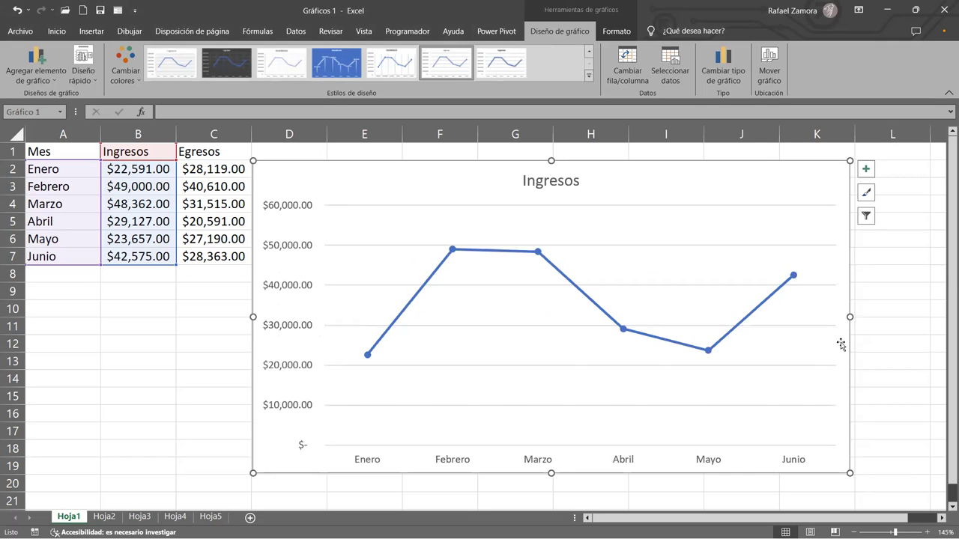
drag(850, 317, 922, 317)
drag(588, 474, 588, 485)
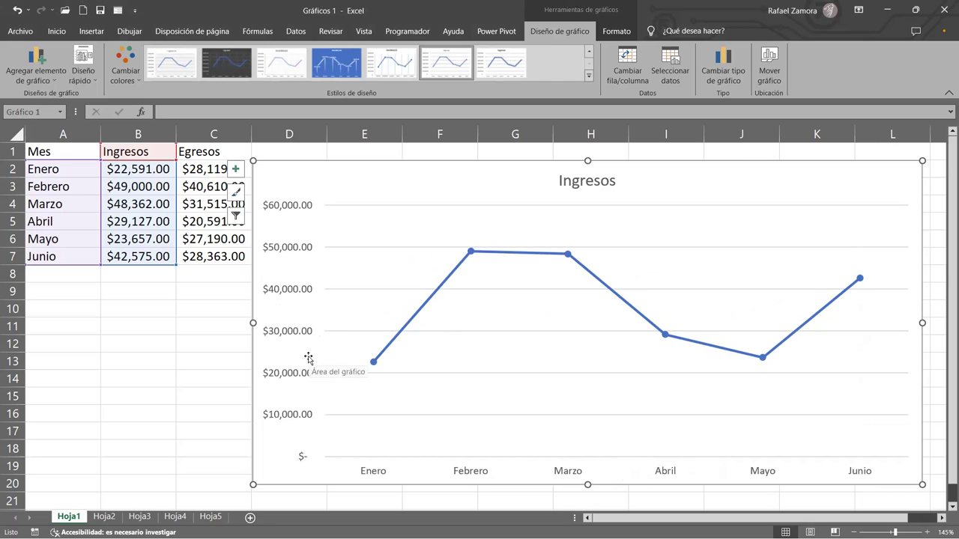
key(ctrl+z)
key(ctrl+z)
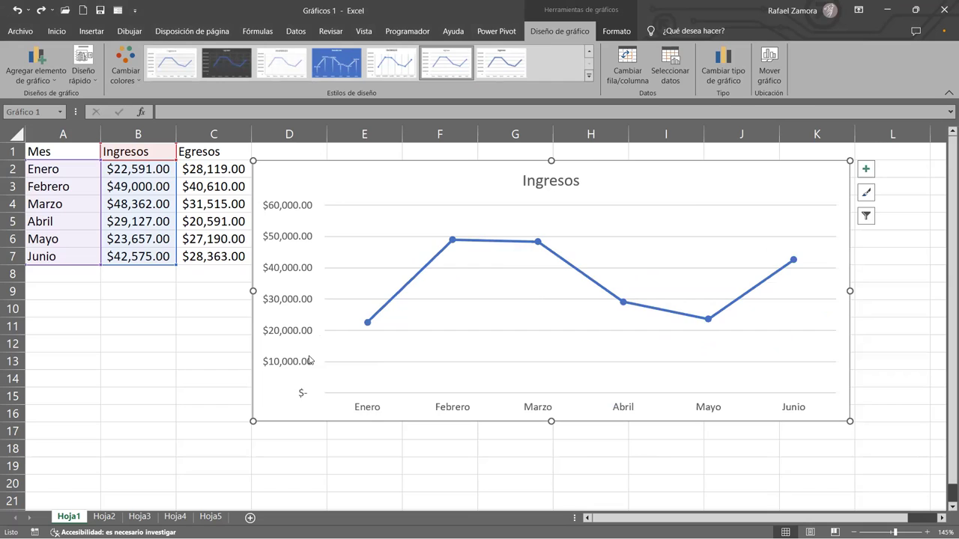
key(ctrl+z)
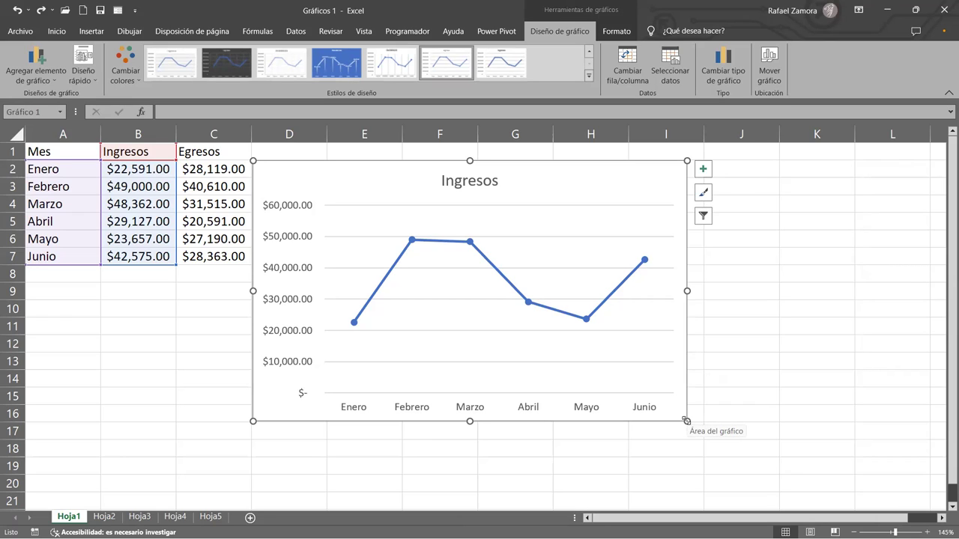
Test other corner resizes, undo them, and enlarge the chart slightly to reach row 17.
mouse_move(686, 421)
mouse_down()
mouse_move(653, 394)
mouse_move(691, 407)
mouse_up()
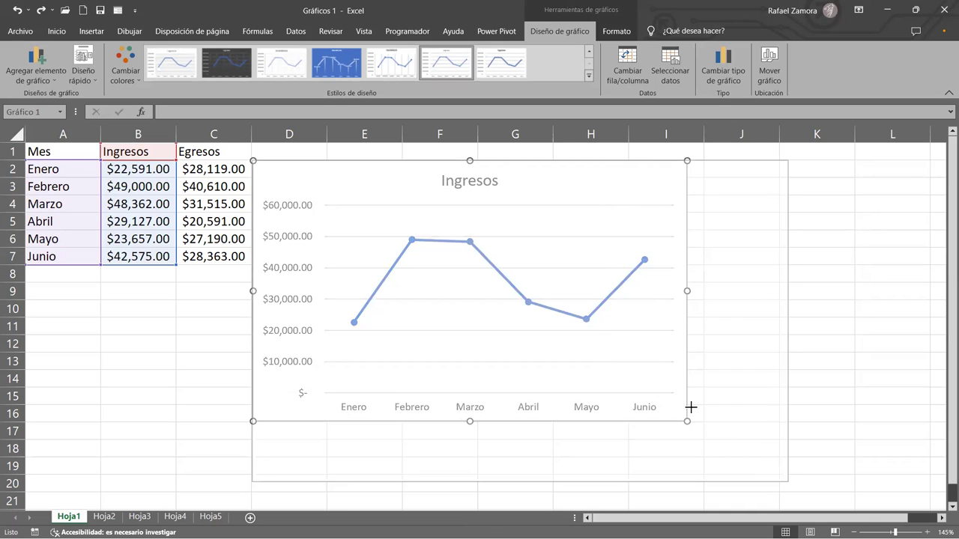
drag(691, 407, 631, 388)
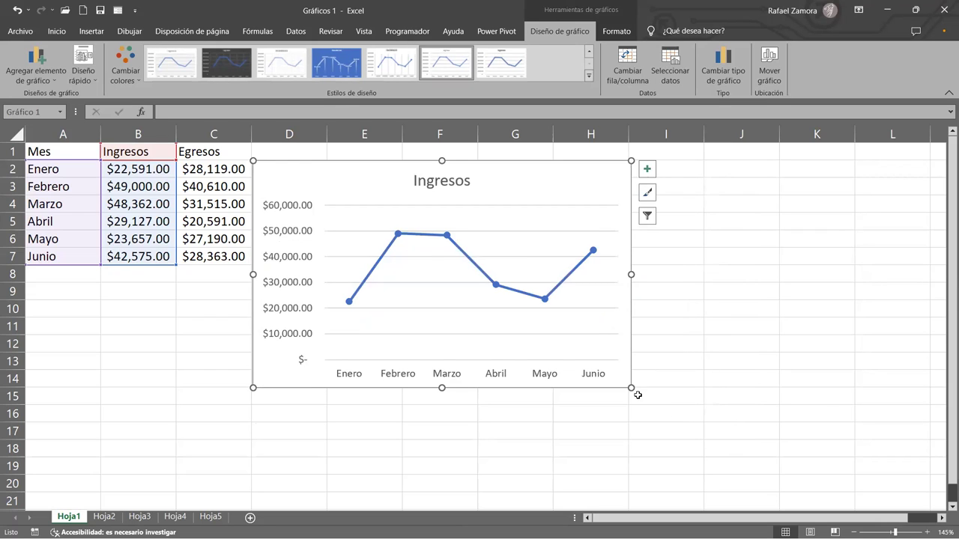
drag(630, 387, 507, 357)
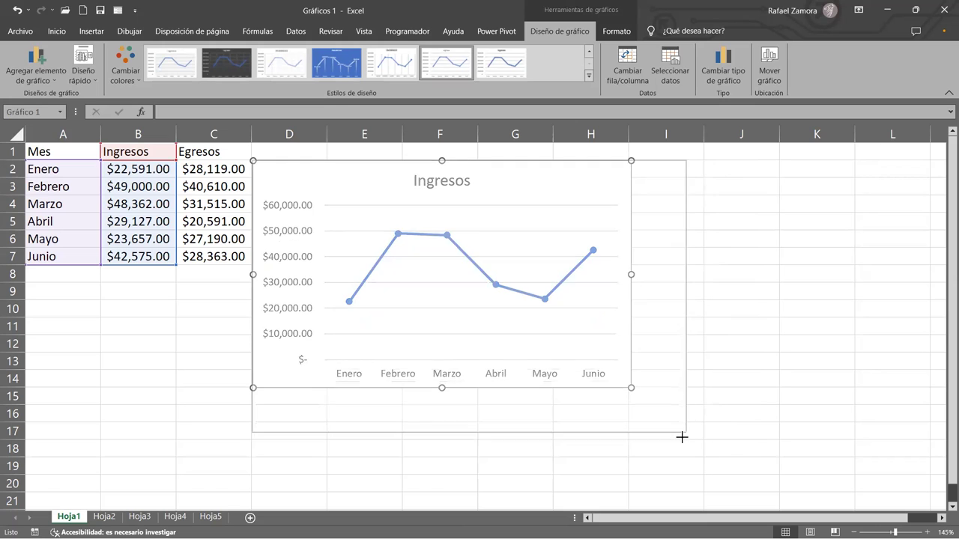
mouse_move(507, 357)
mouse_down()
mouse_move(671, 238)
mouse_move(461, 345)
mouse_up()
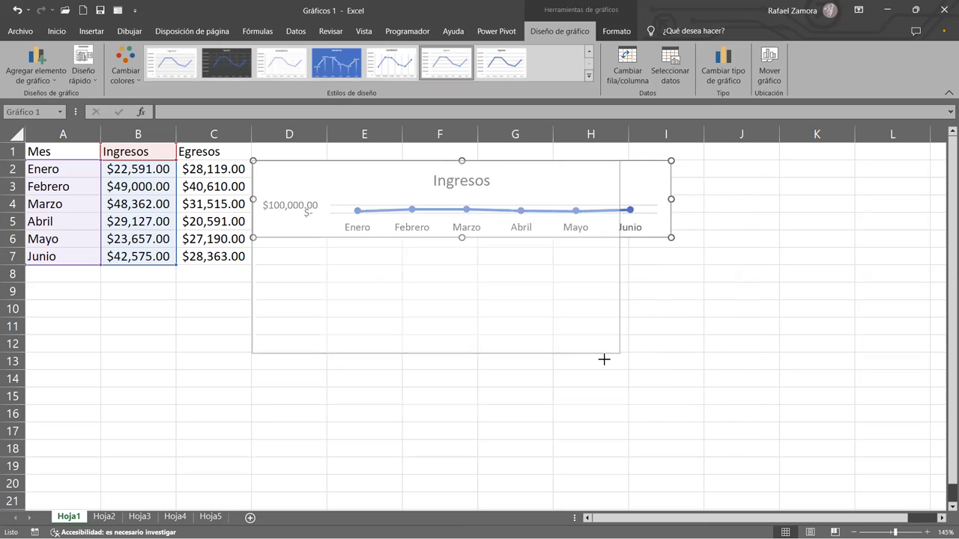
mouse_move(627, 352)
mouse_down()
mouse_move(835, 338)
mouse_move(820, 503)
mouse_up()
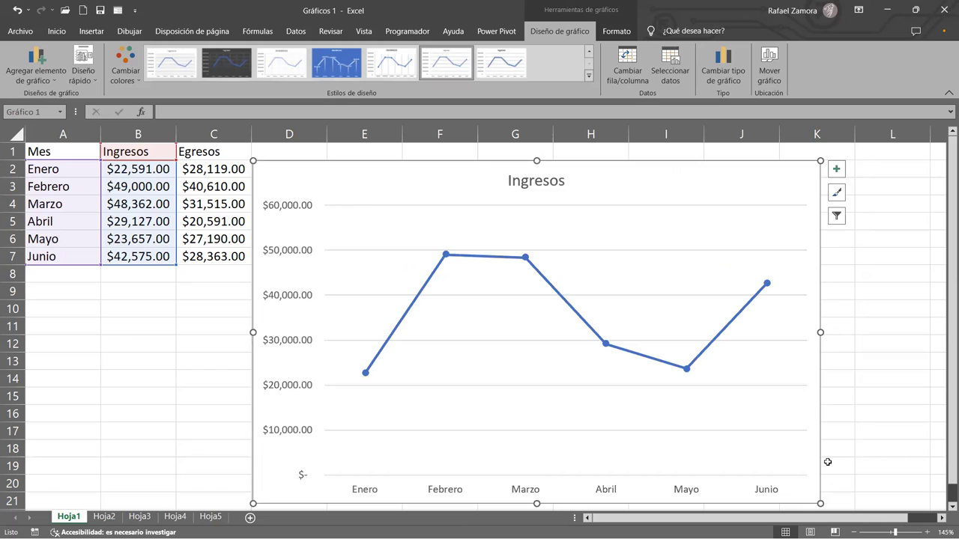
key(ctrl+z)
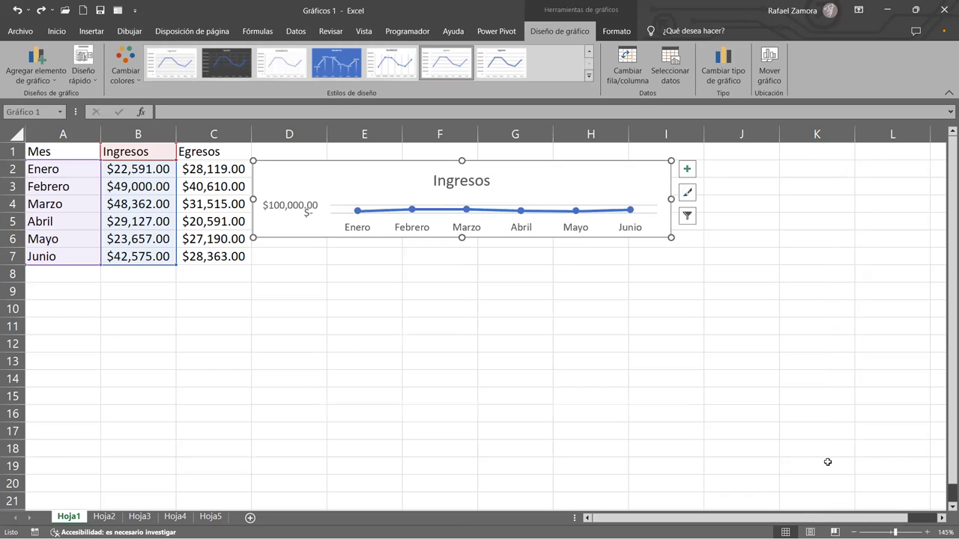
key(ctrl+z)
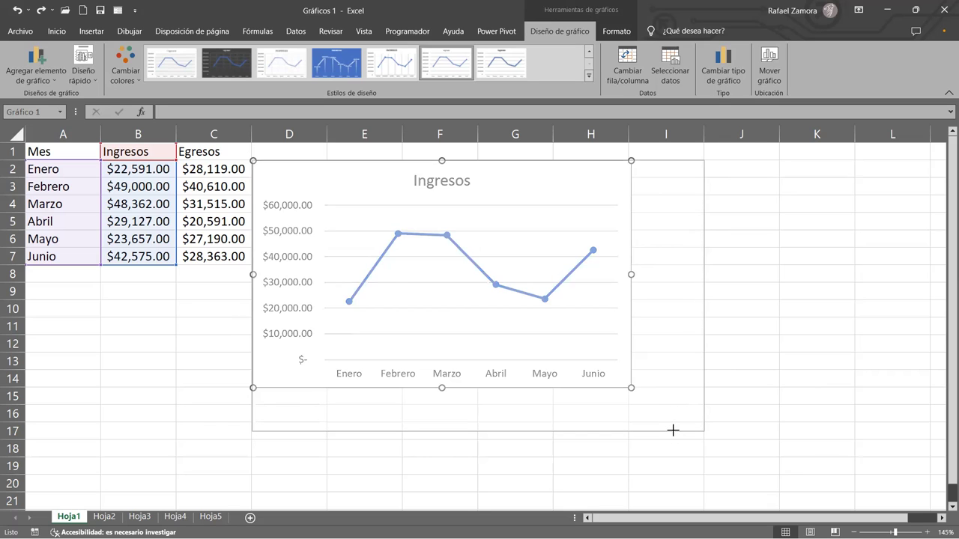
drag(633, 389, 674, 429)
click(777, 359)
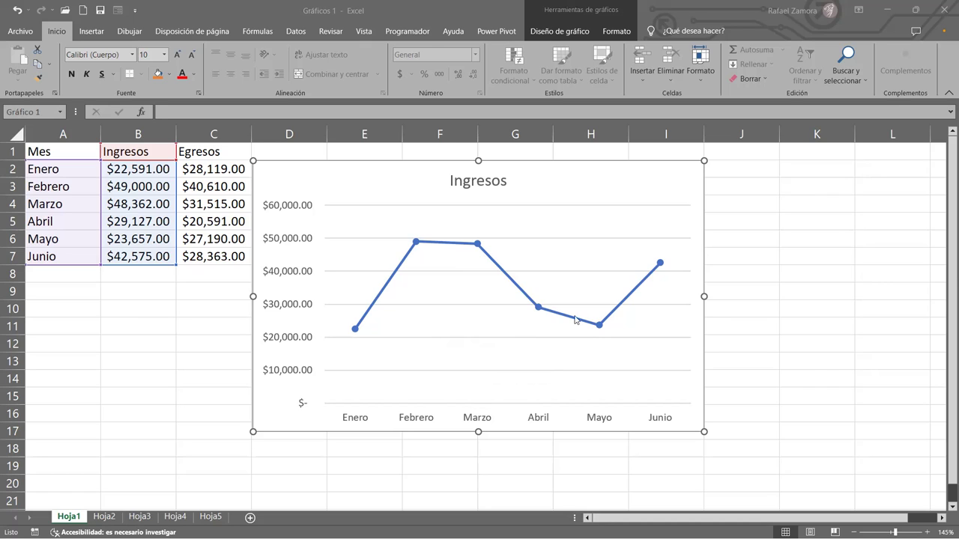
Open the Chart Filters list showing the Ingresos series and months Enero–Junio.
click(697, 198)
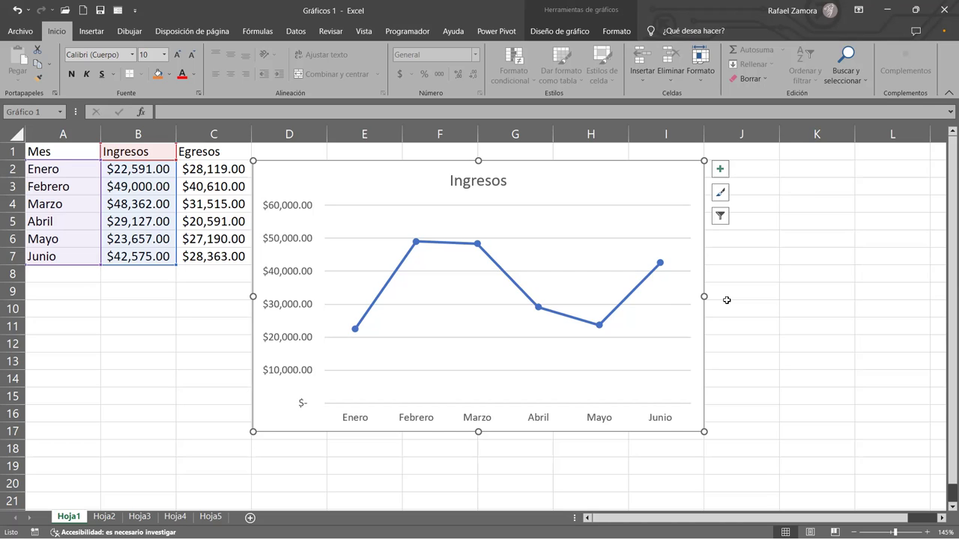
click(720, 217)
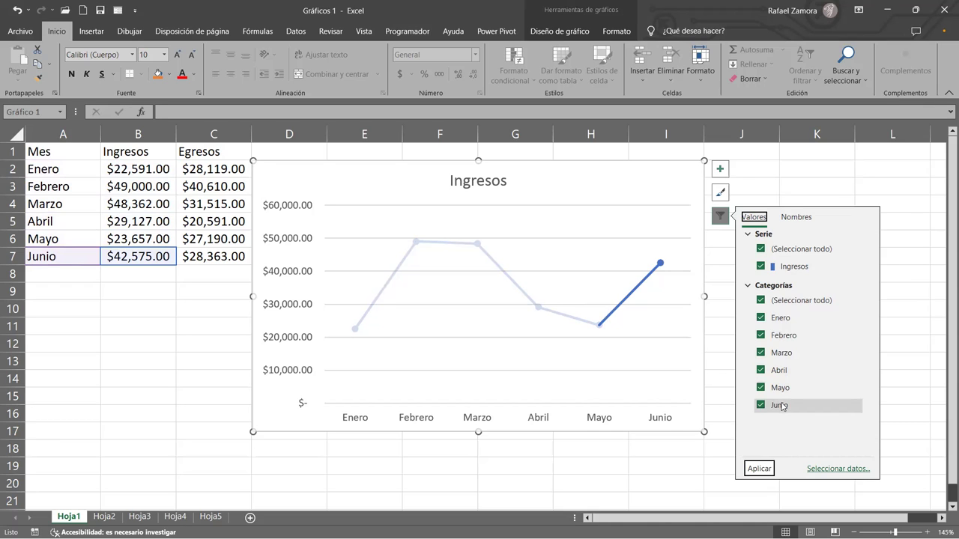
Filter the Ingresos chart to show only Enero, Febrero and Marzo.
click(760, 301)
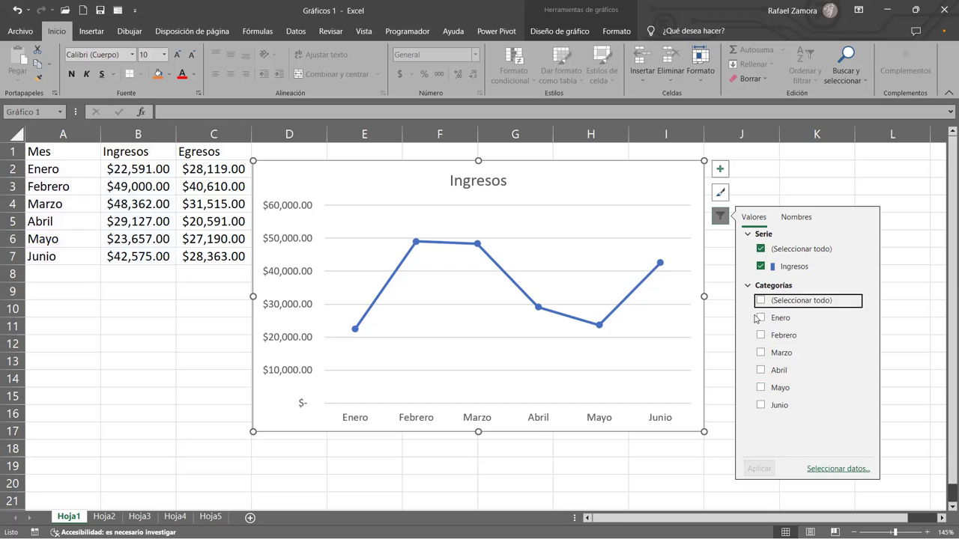
click(760, 318)
click(762, 337)
click(761, 352)
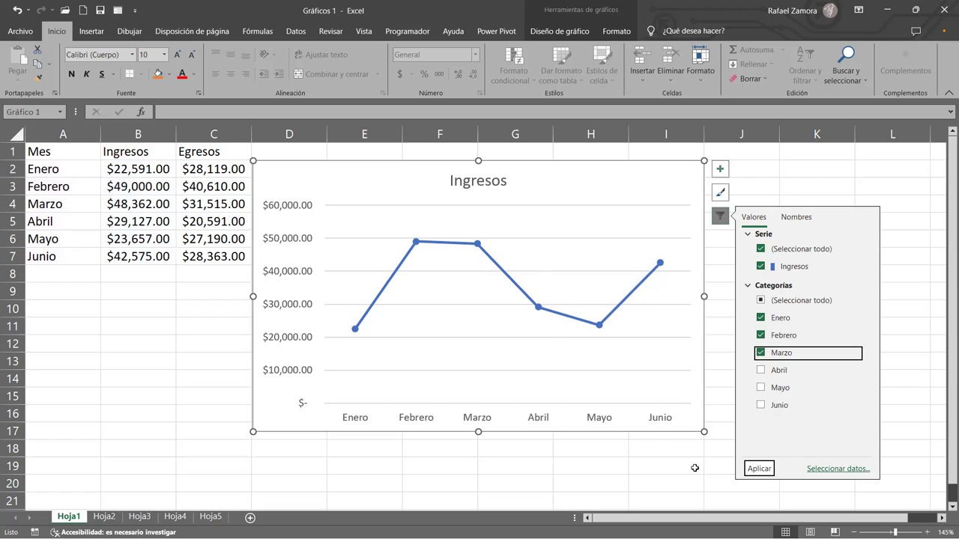
click(759, 469)
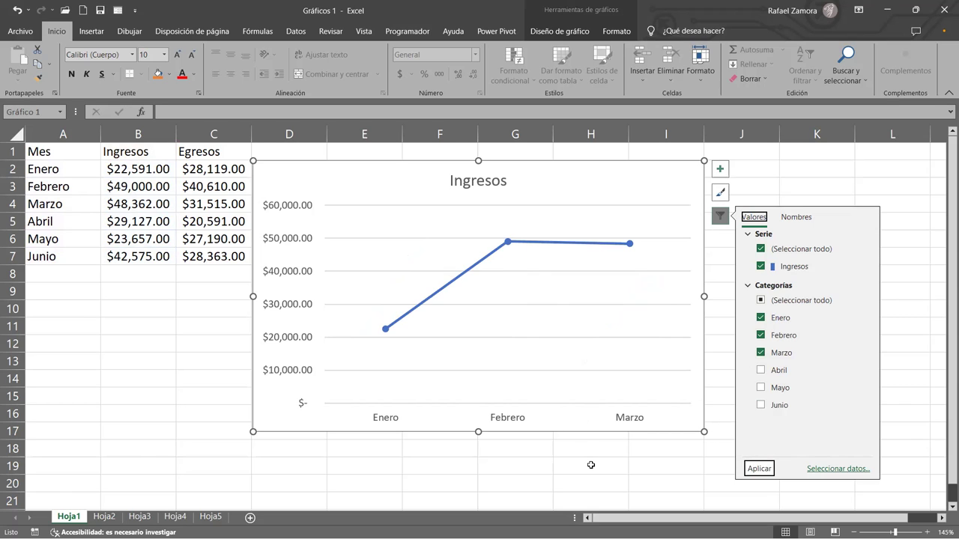
Re-check all six months, apply the filter, and deselect the chart.
click(762, 300)
click(762, 300)
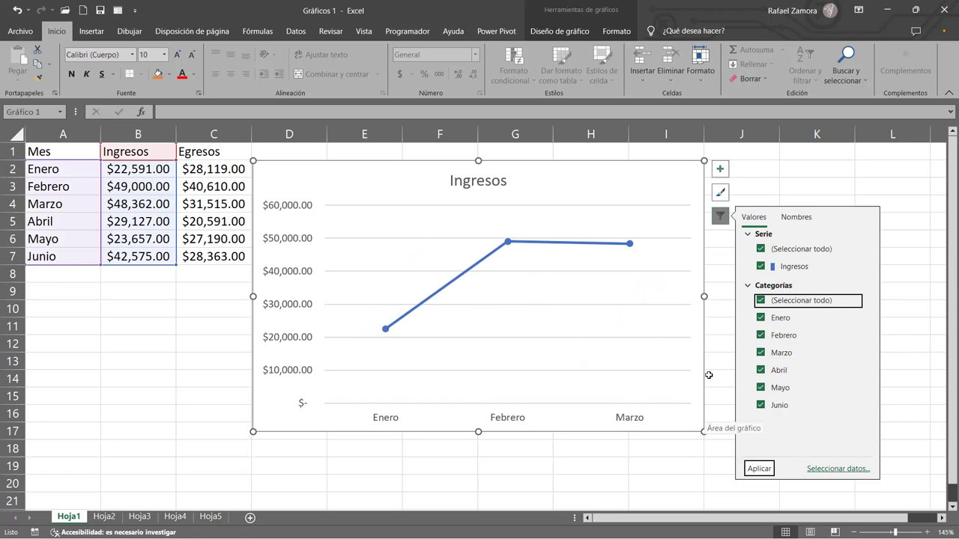
click(757, 469)
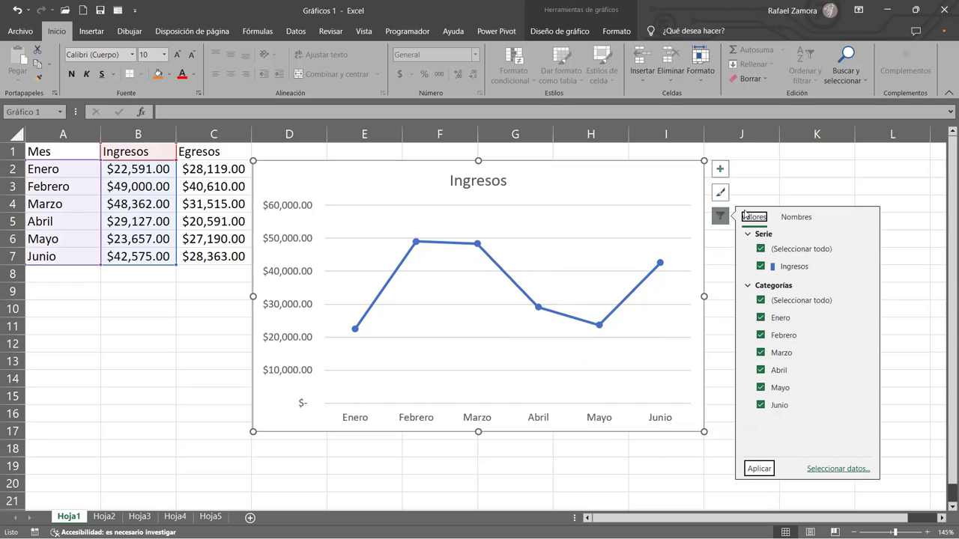
click(875, 244)
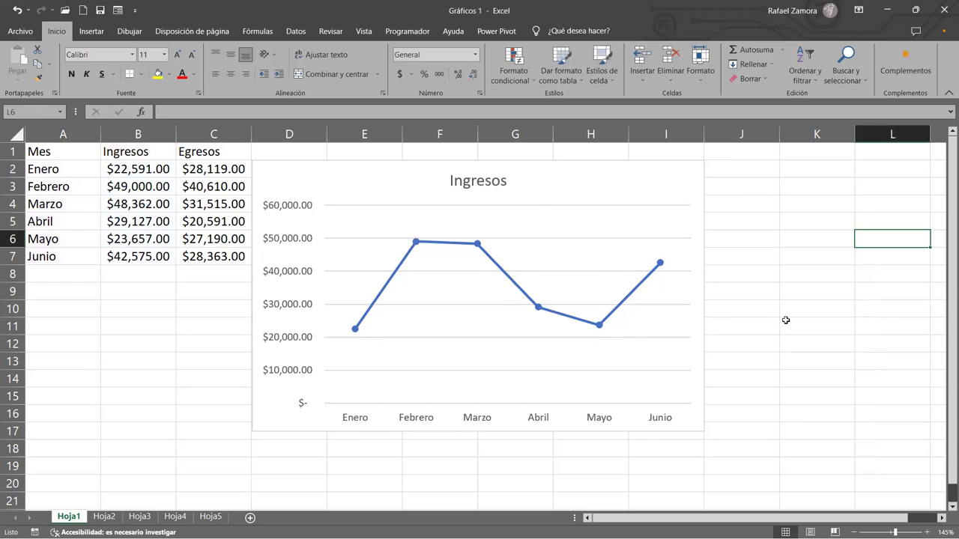
Preview a blue chart style with a value axis on the Ingresos chart.
click(703, 247)
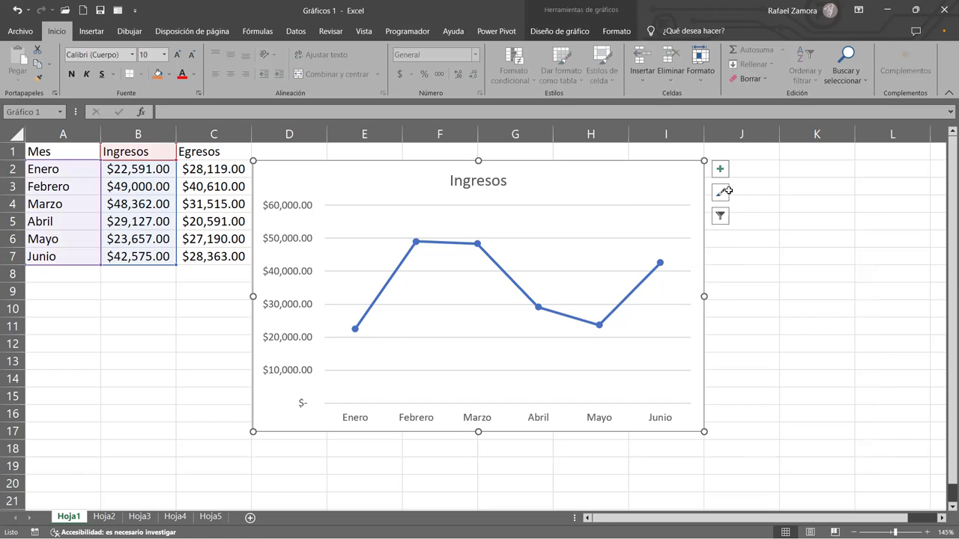
click(720, 195)
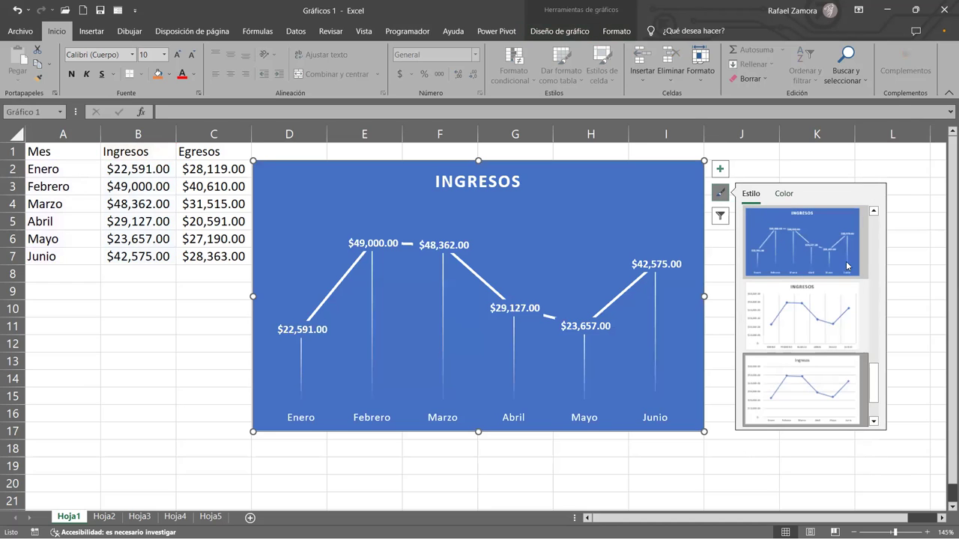
drag(874, 378, 875, 247)
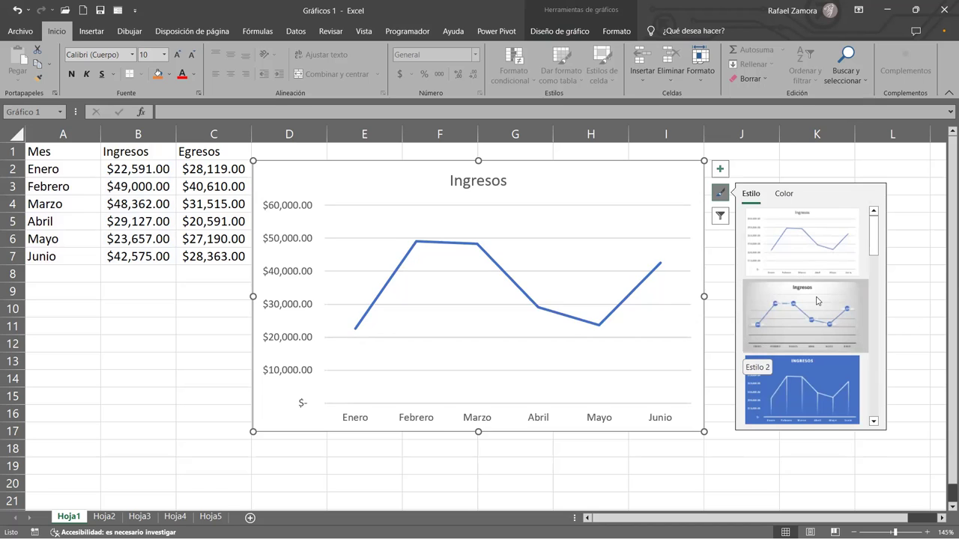
click(801, 385)
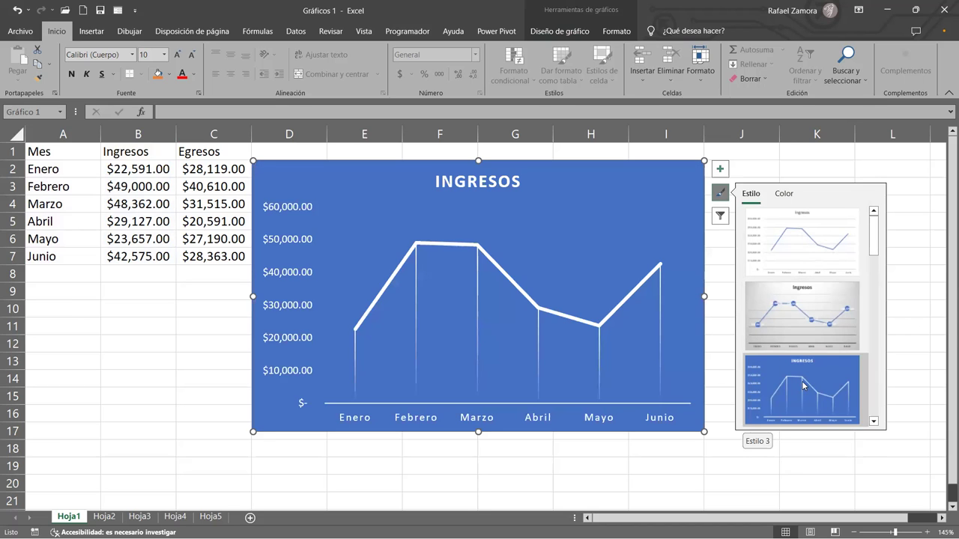
Apply blue Estilo 12 with value labels above each month and no value axis.
drag(873, 249, 872, 282)
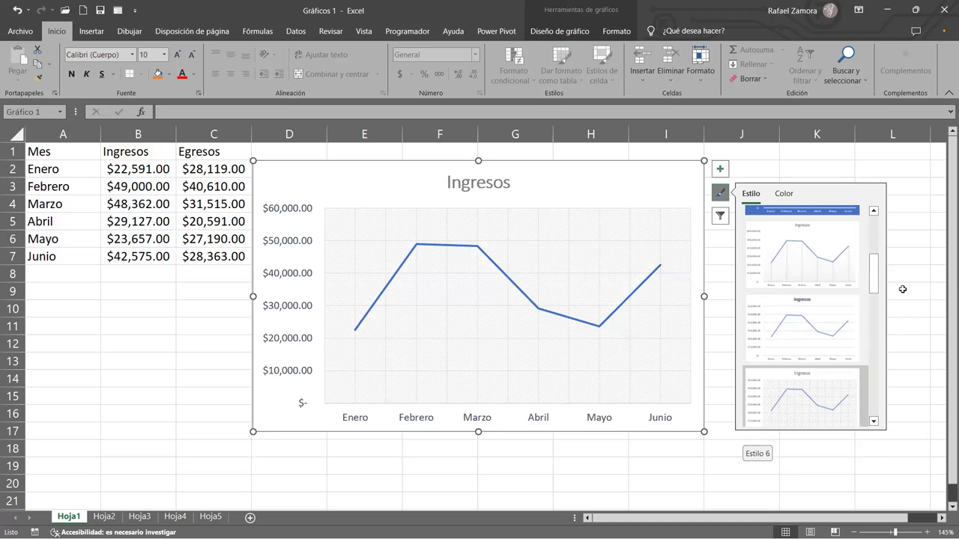
drag(874, 273, 874, 313)
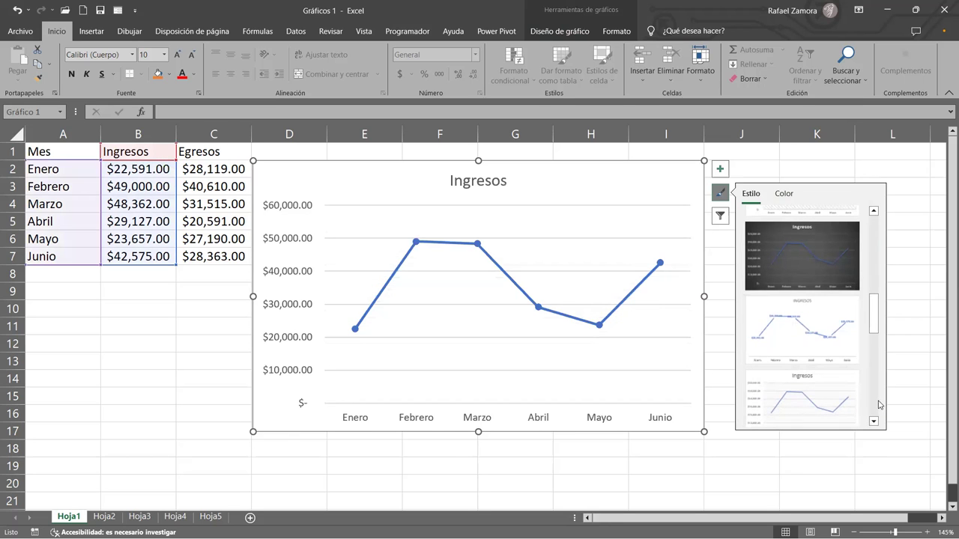
scroll(879, 404, down, 1)
scroll(877, 398, down, 1)
scroll(876, 391, down, 1)
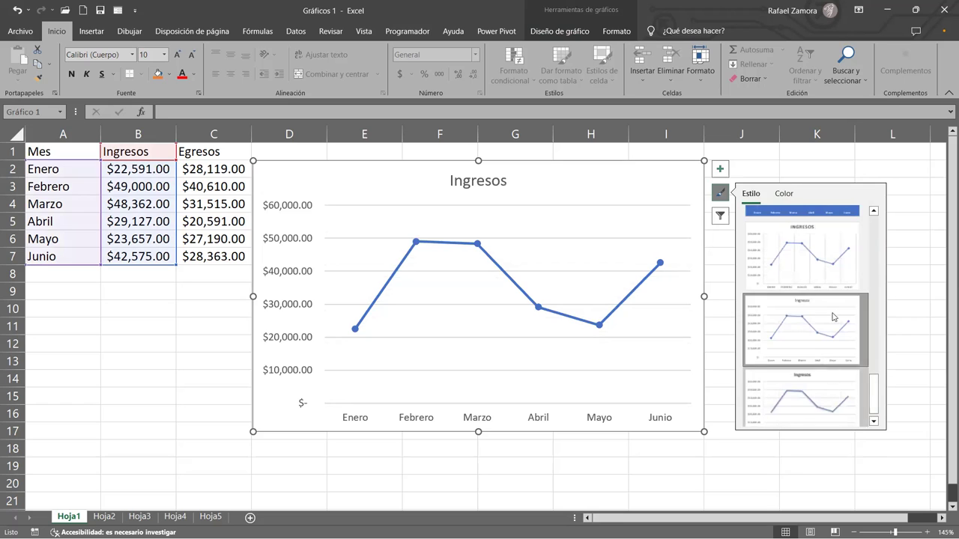
drag(873, 388, 875, 364)
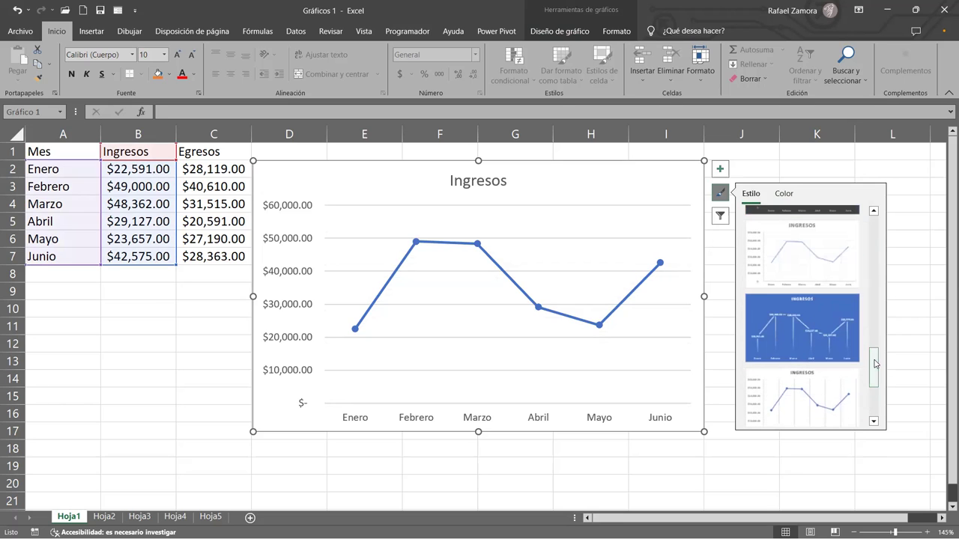
click(800, 310)
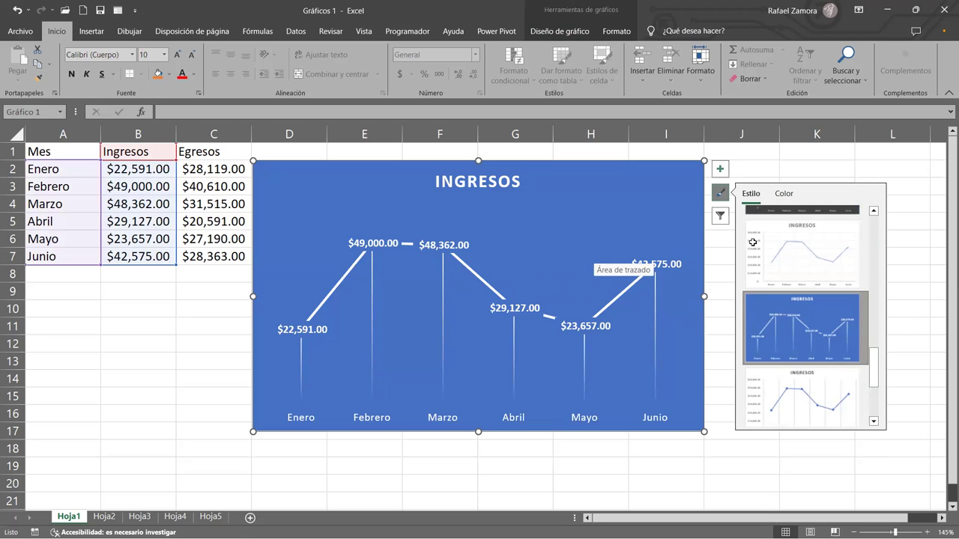
click(775, 163)
click(677, 174)
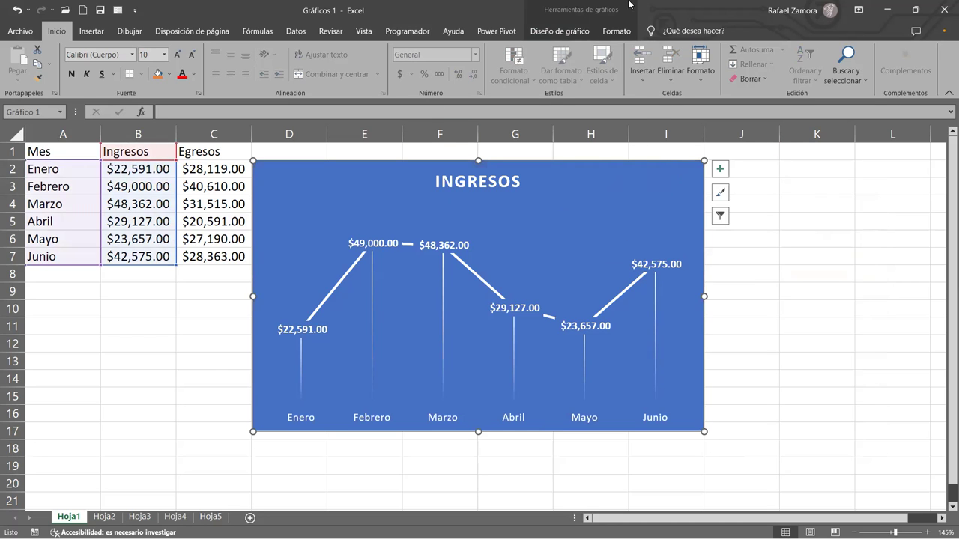
Try chart Estilo 3 on the Ingresos chart, then reapply Estilo 12.
click(573, 31)
click(600, 33)
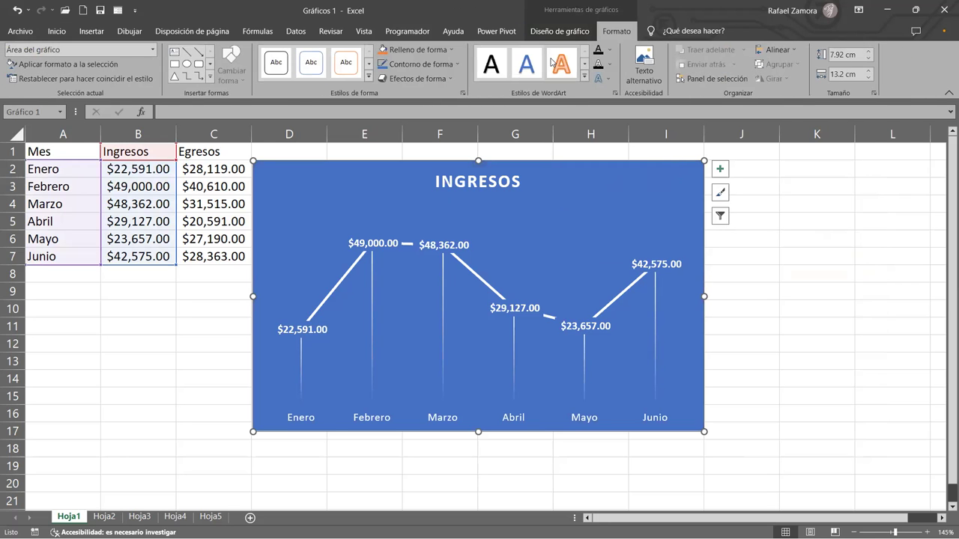
click(570, 31)
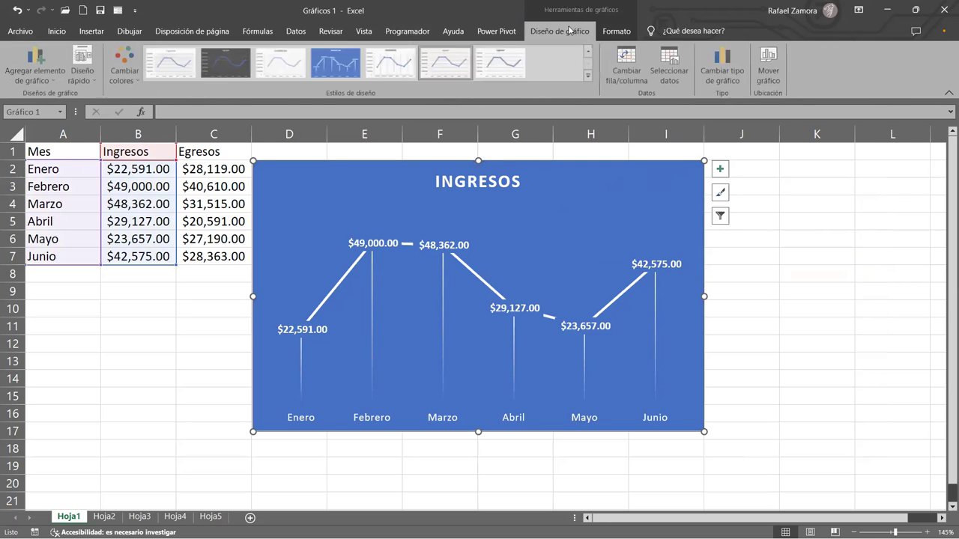
click(589, 76)
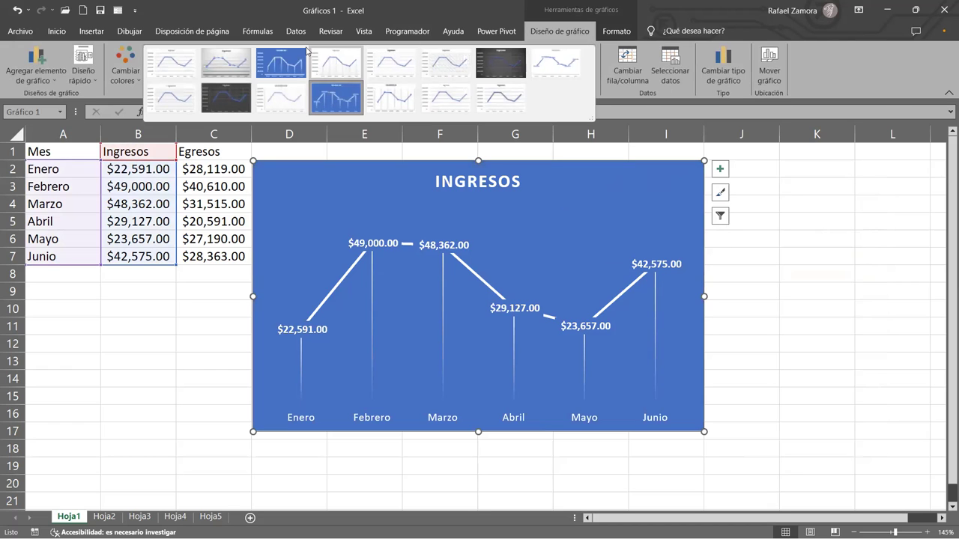
click(296, 69)
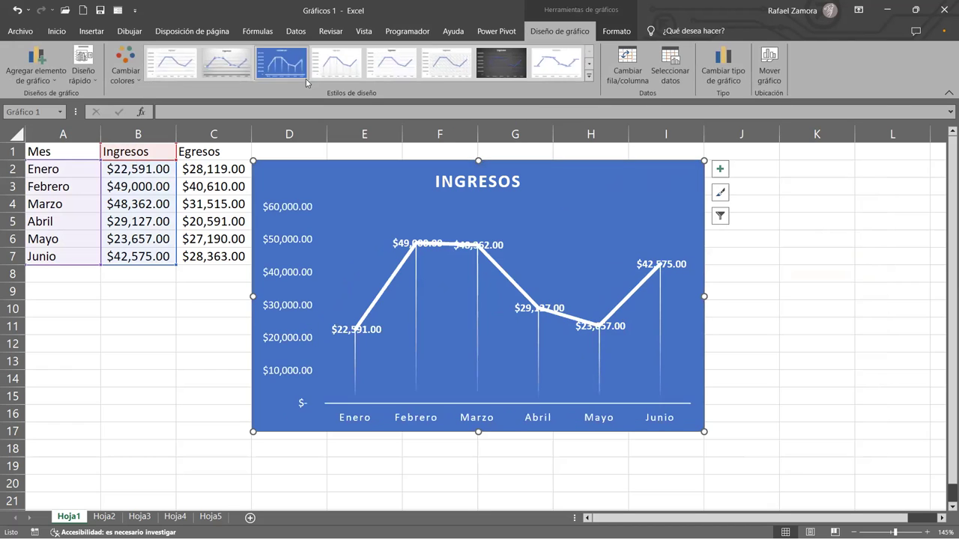
click(589, 76)
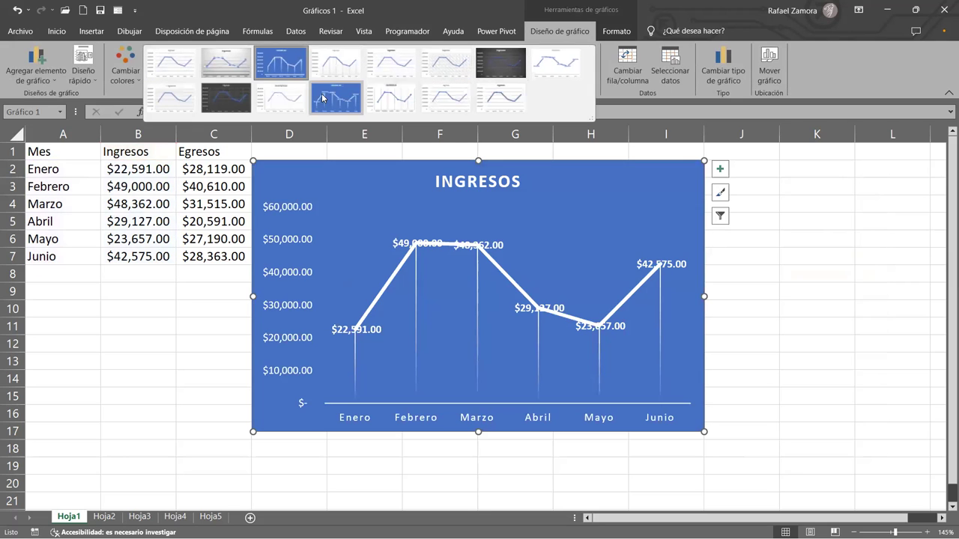
click(330, 96)
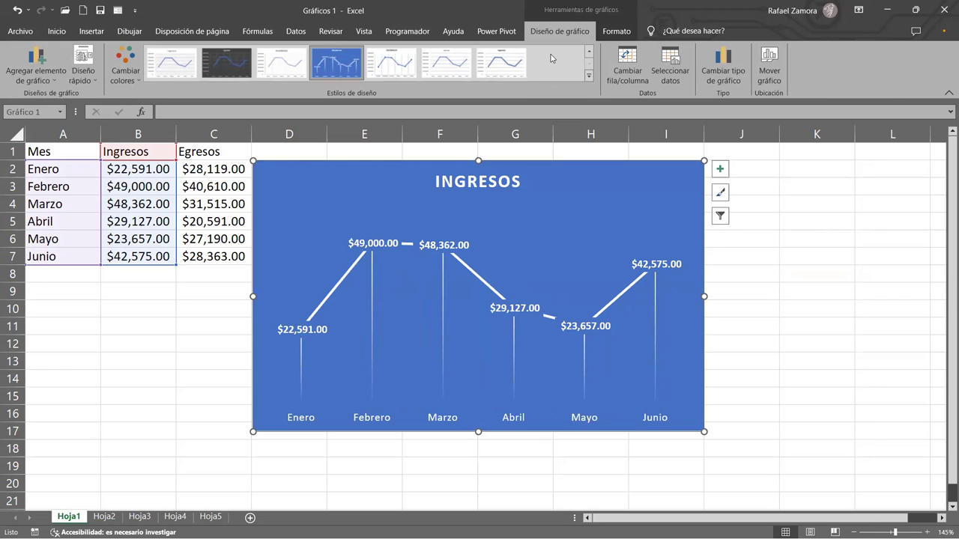
Fill the Ingresos chart with Naranja, Énfasis 2, Oscuro 25% through Relleno de forma.
click(622, 31)
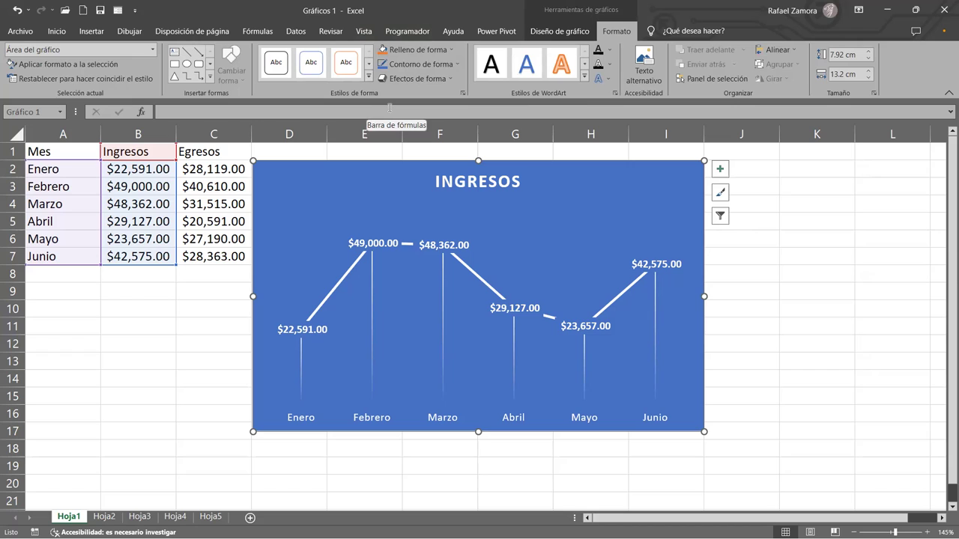
click(452, 51)
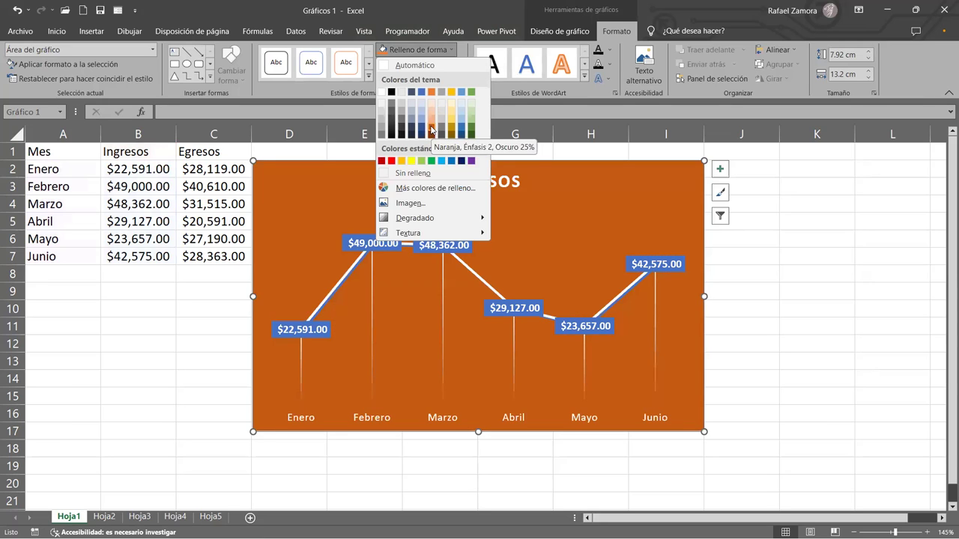
key(Escape)
click(786, 279)
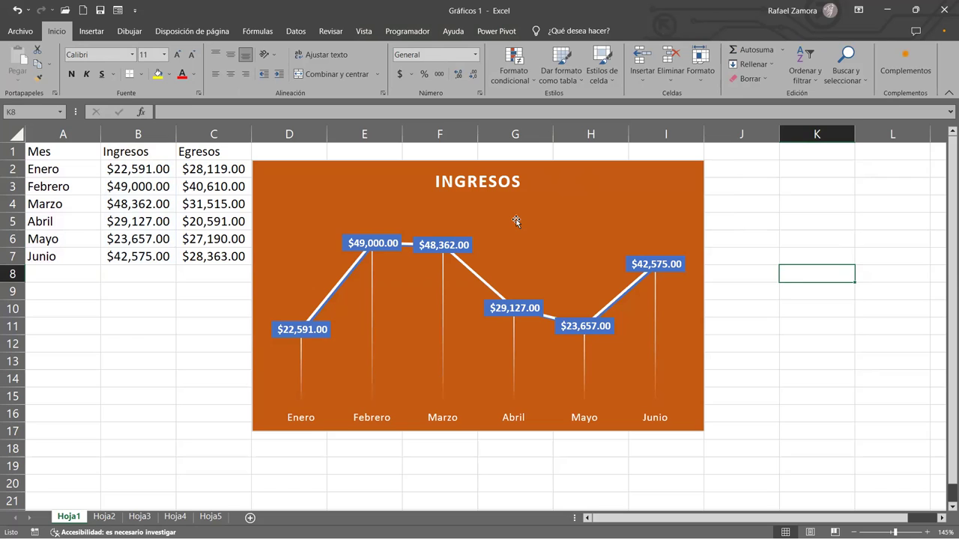
Try several colour palettes on the Ingresos chart, settling on the second Multicolor row.
click(704, 182)
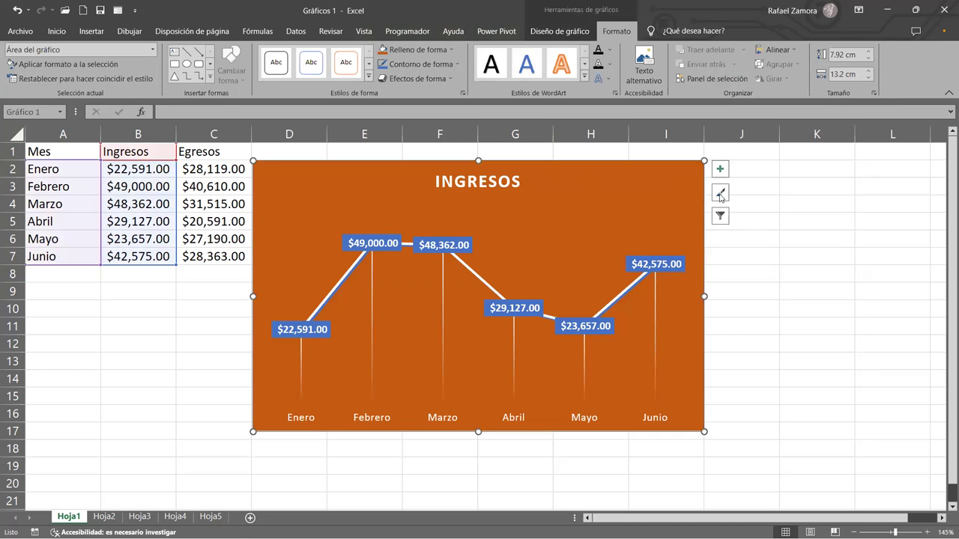
click(719, 197)
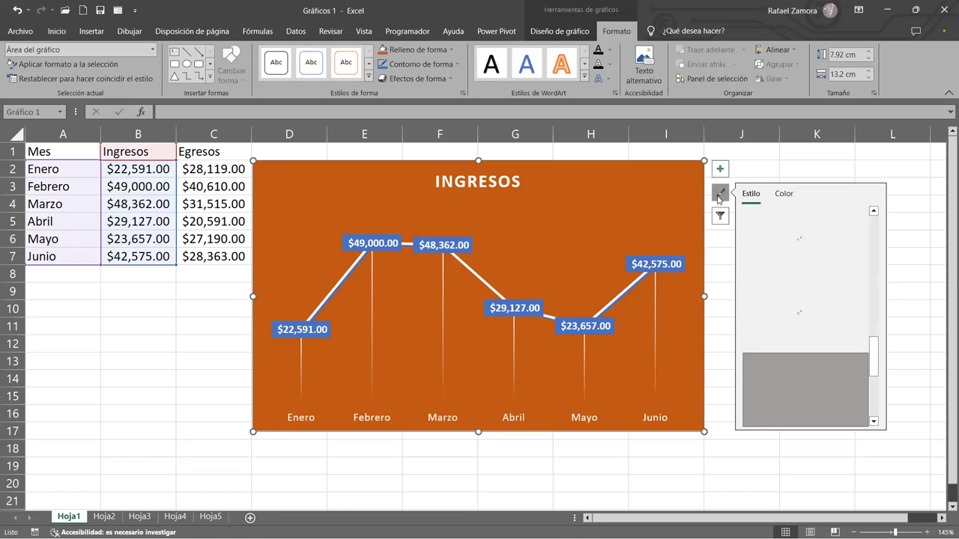
click(770, 198)
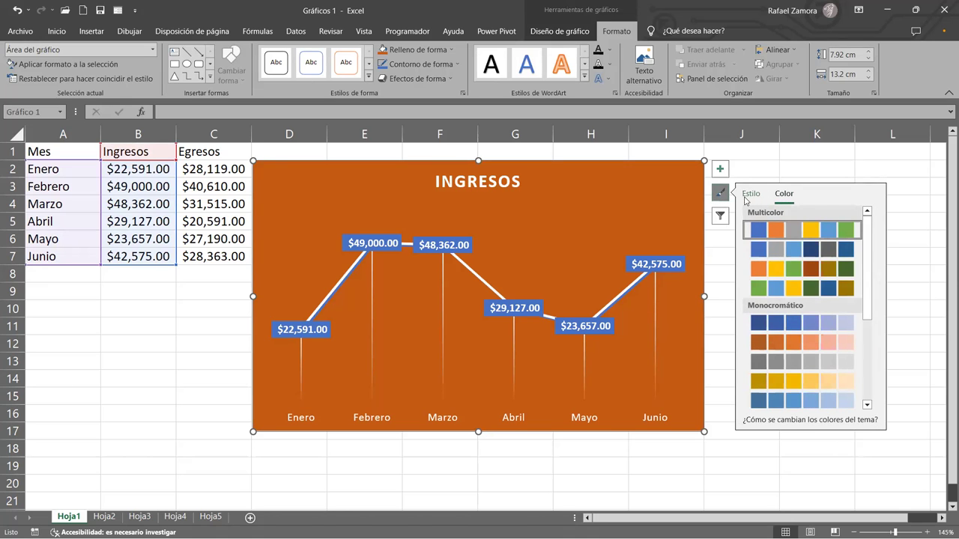
click(802, 288)
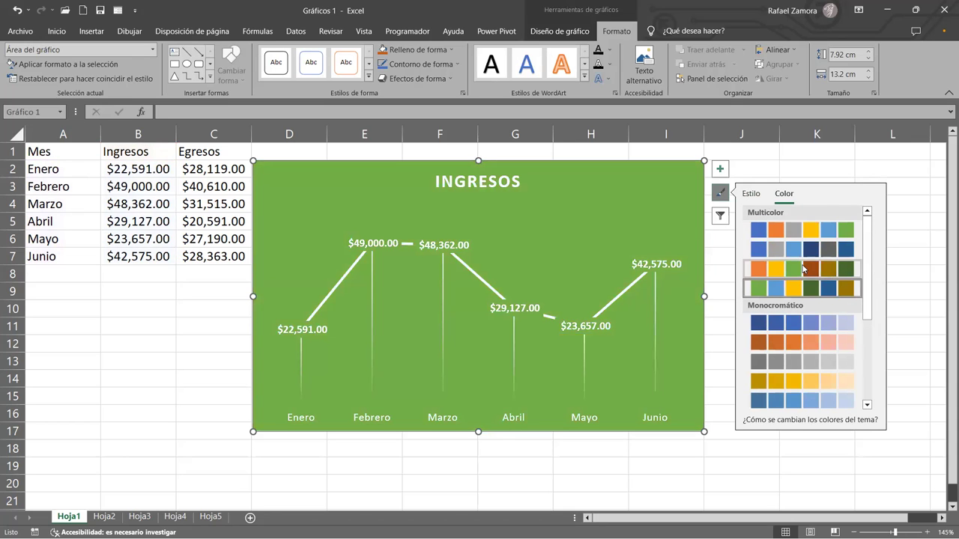
click(804, 247)
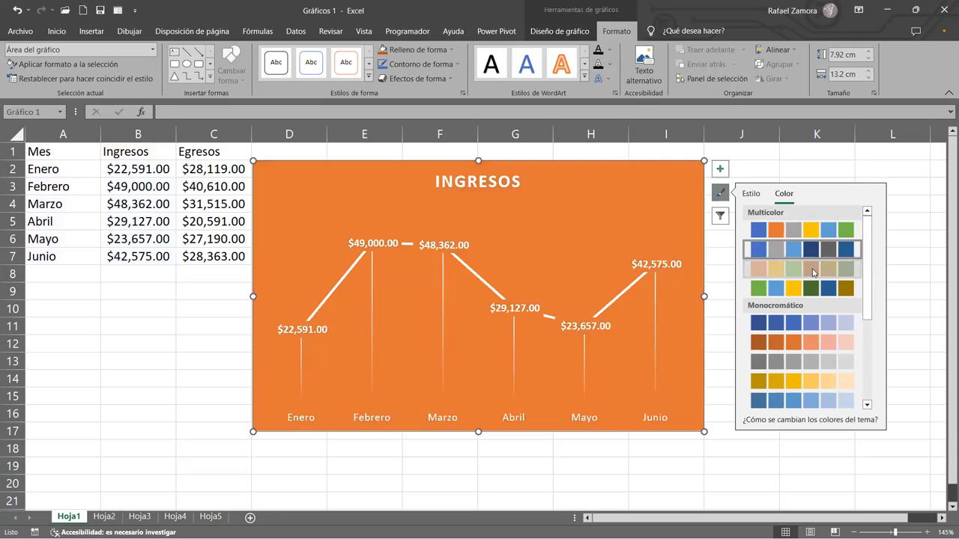
click(802, 294)
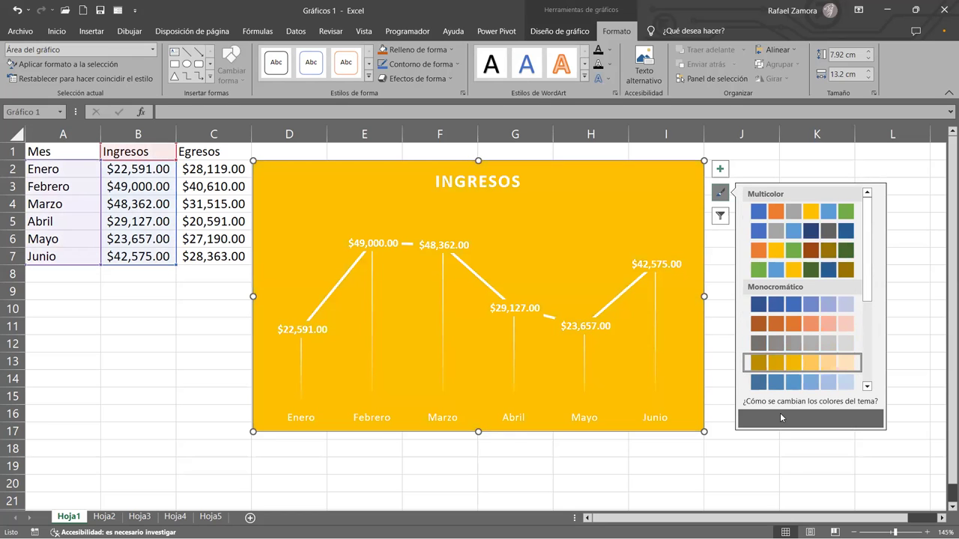
click(779, 402)
scroll(807, 390, down, 3)
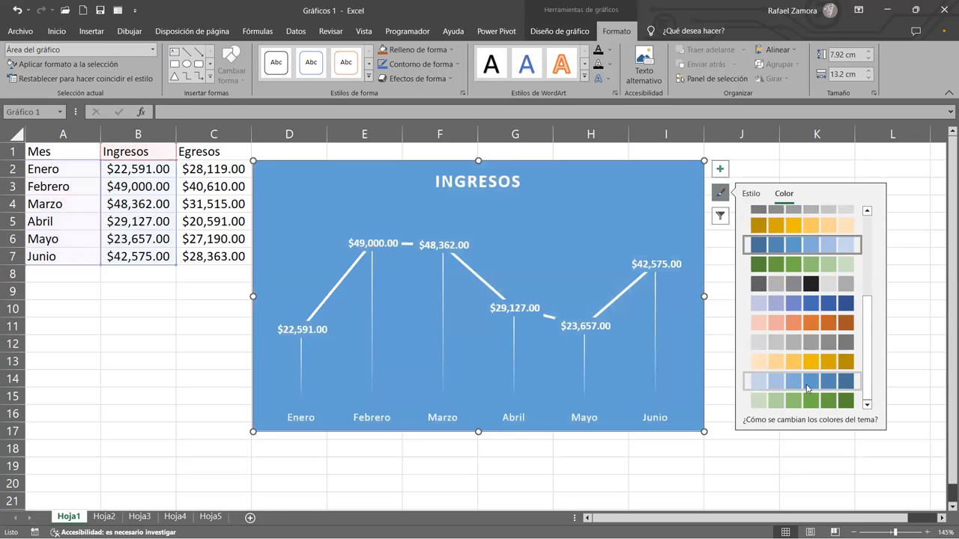
scroll(809, 359, up, 3)
click(795, 249)
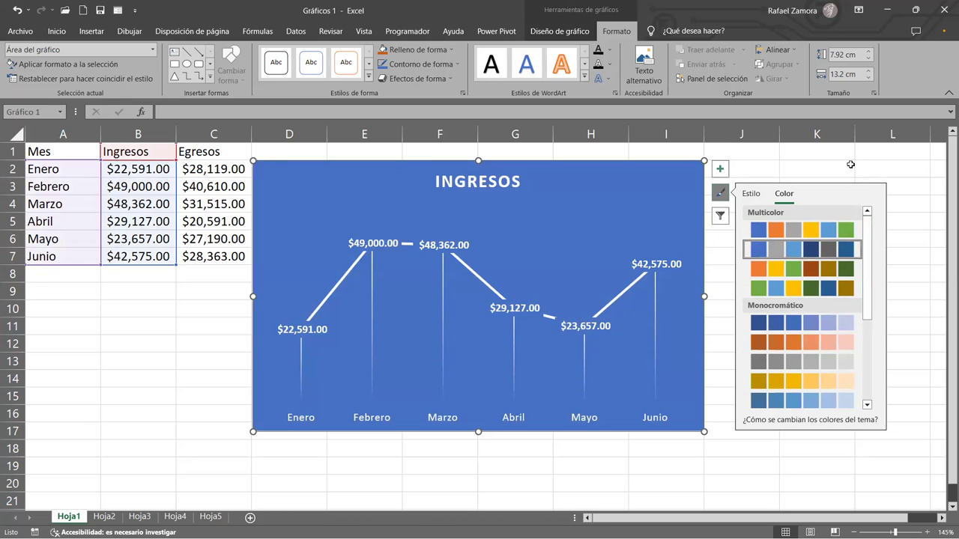
click(788, 154)
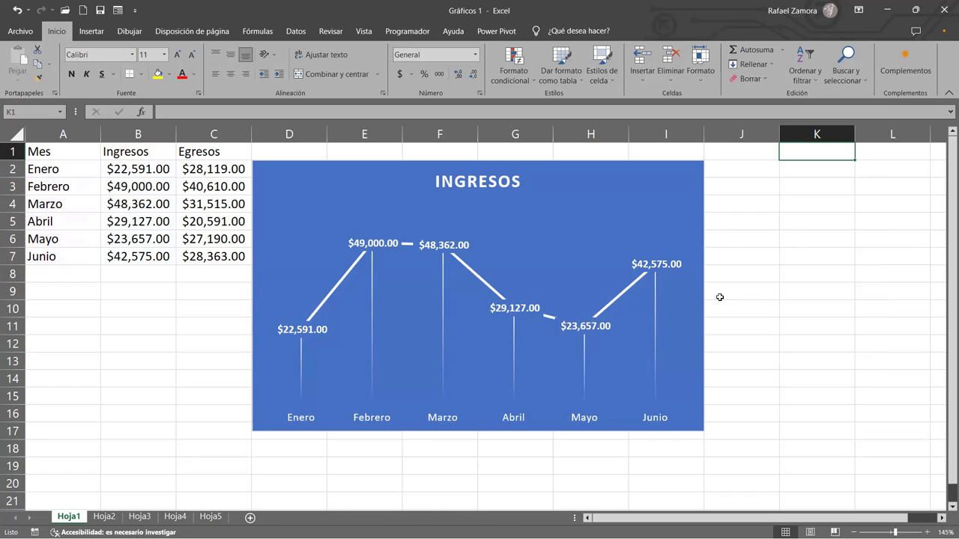
Turn on Líneas de cuadrícula for the INGRESOS chart from the Chart Elements list.
click(694, 200)
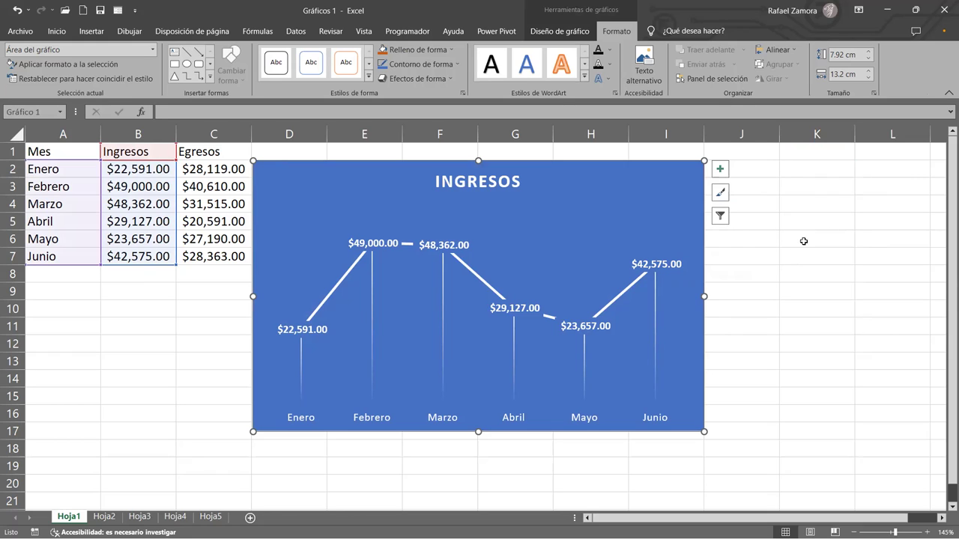
click(720, 169)
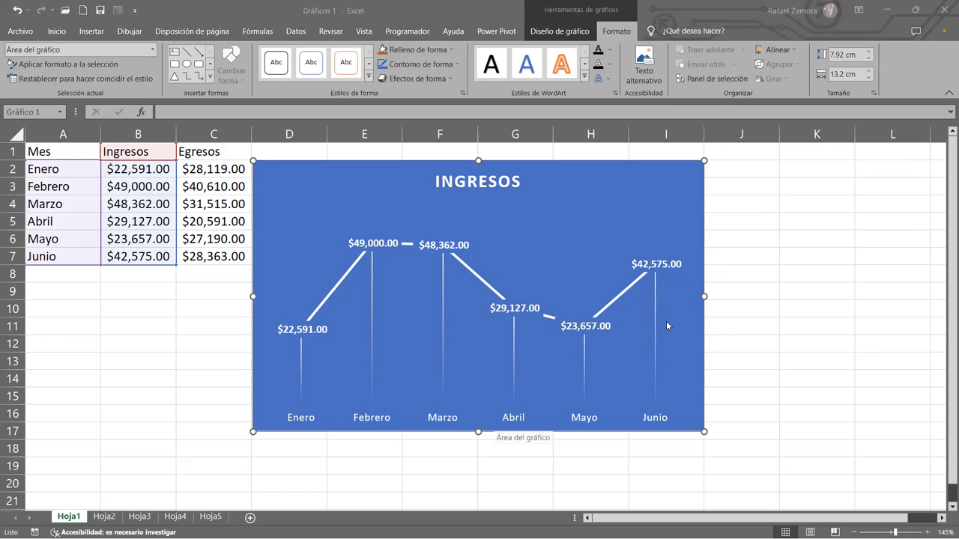
click(720, 170)
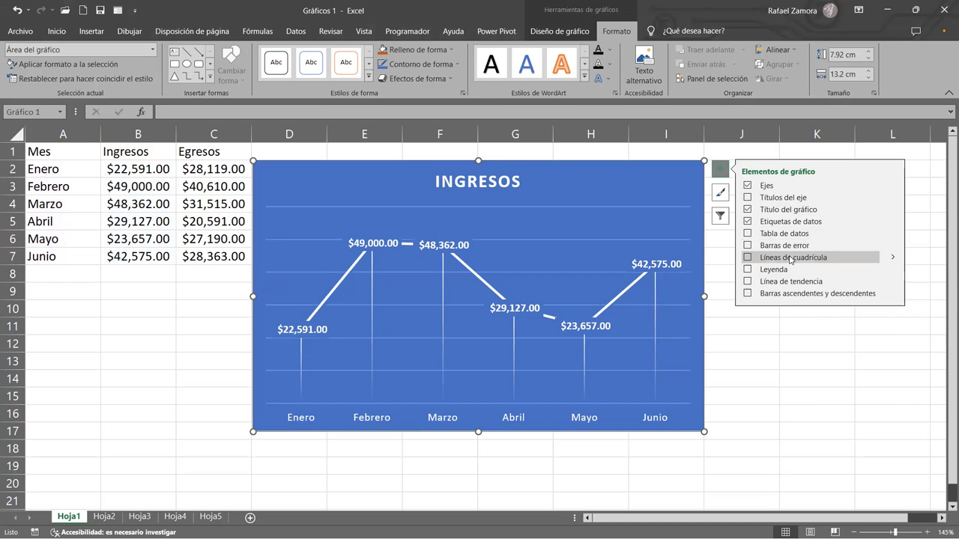
click(749, 259)
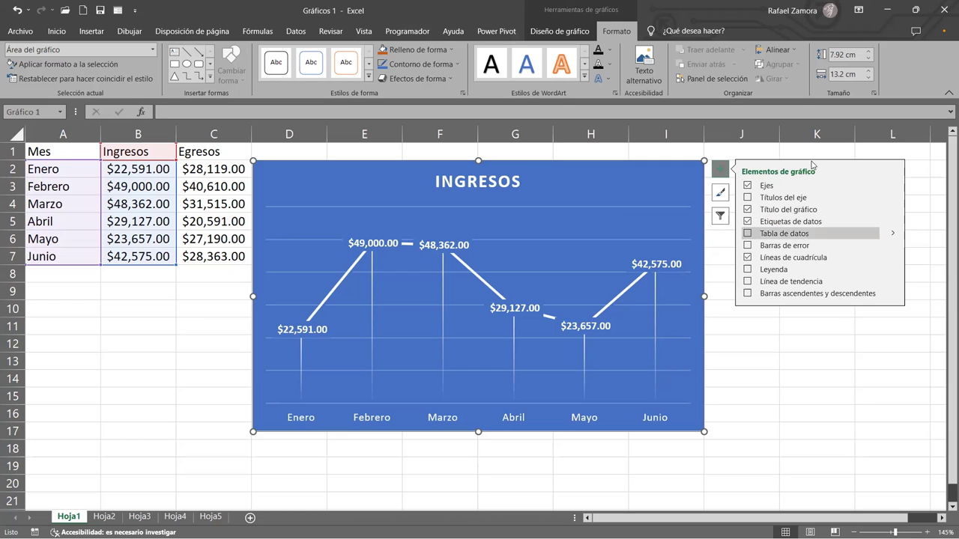
click(772, 363)
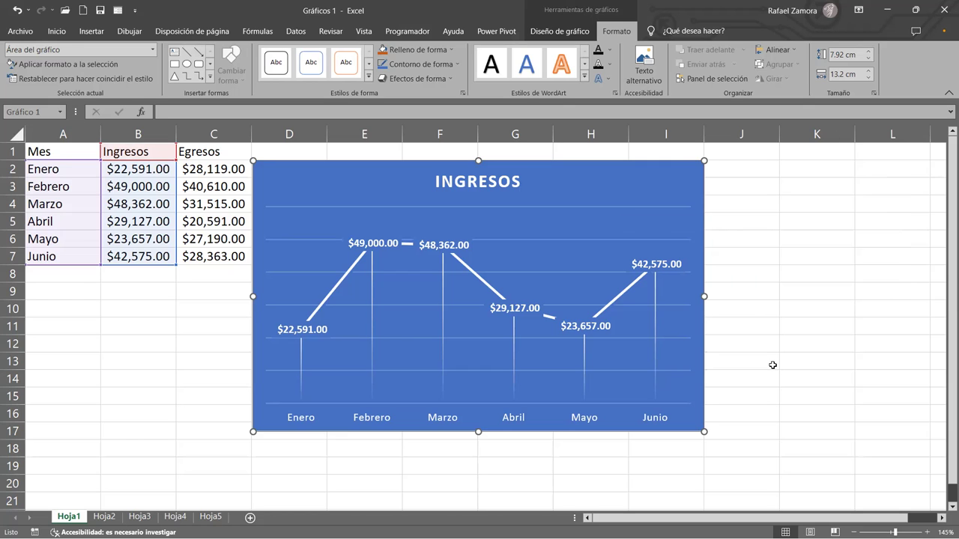
click(698, 199)
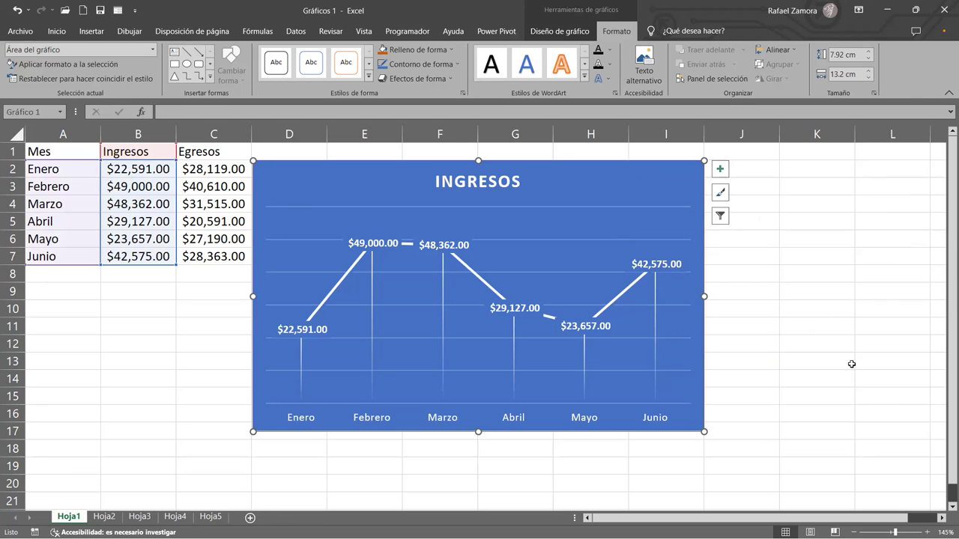
click(177, 363)
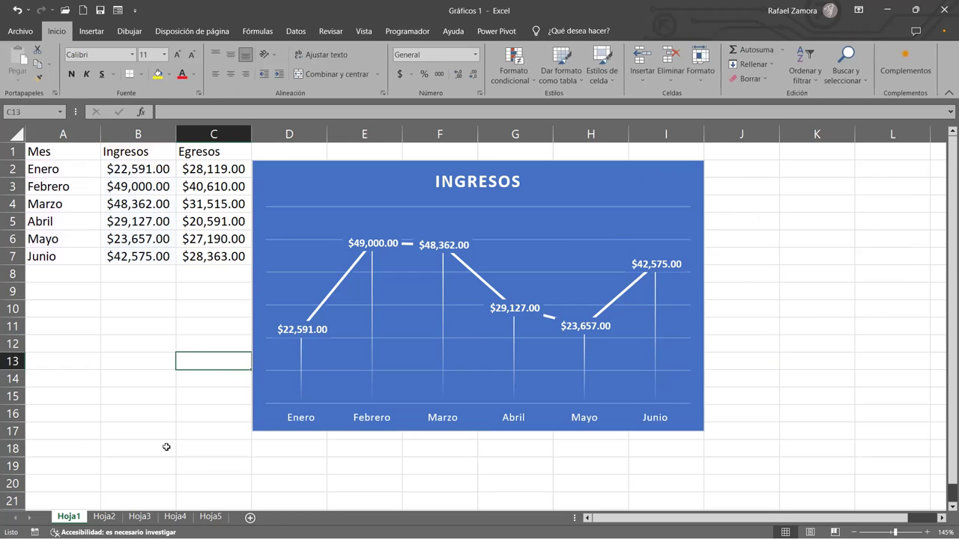
On Hoja2, select the months A1:A7 together with the Egresos values C1:C7.
click(113, 519)
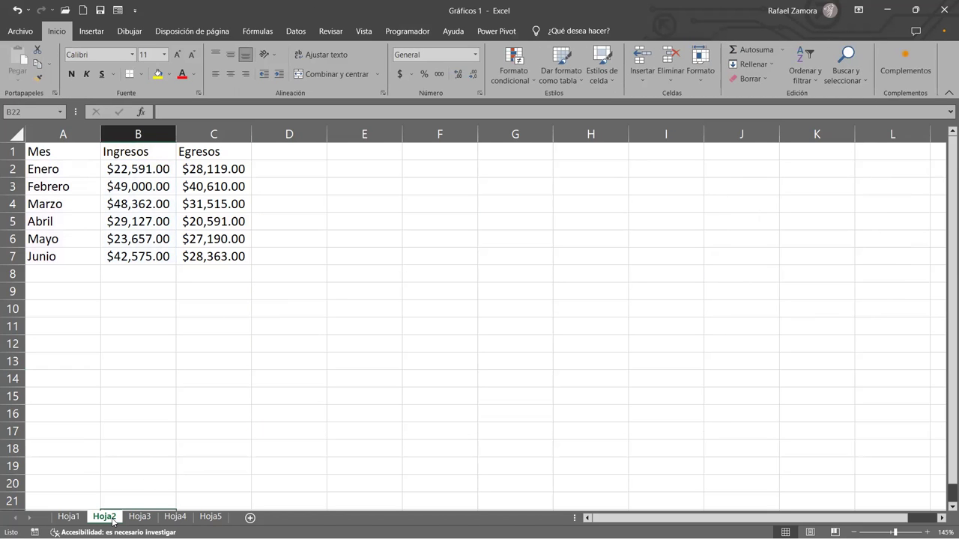
click(86, 516)
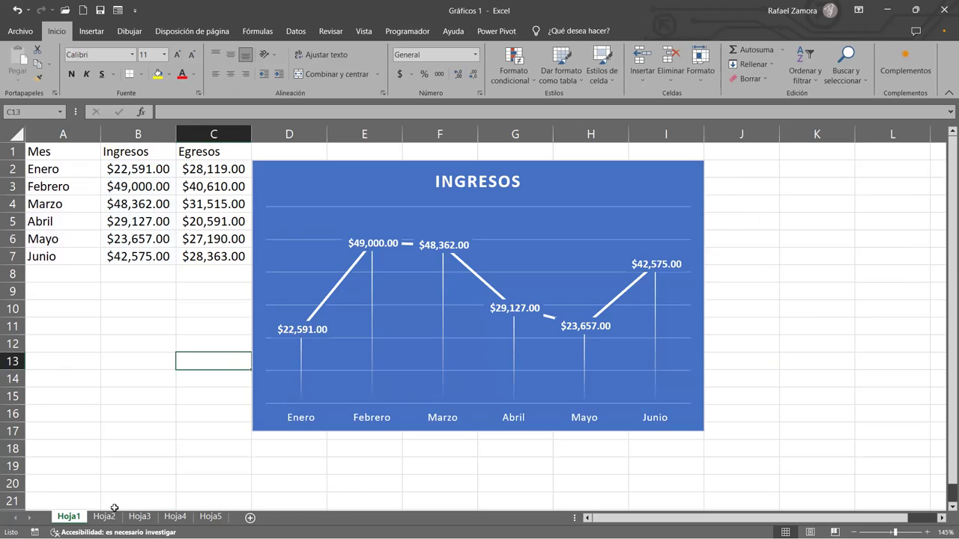
click(109, 520)
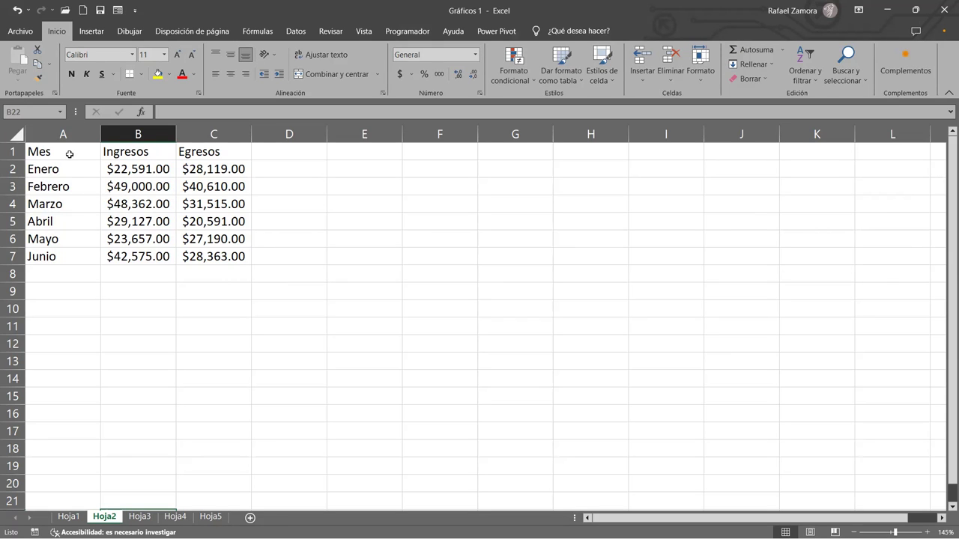
drag(71, 155, 79, 255)
ctrl+drag(204, 152, 190, 256)
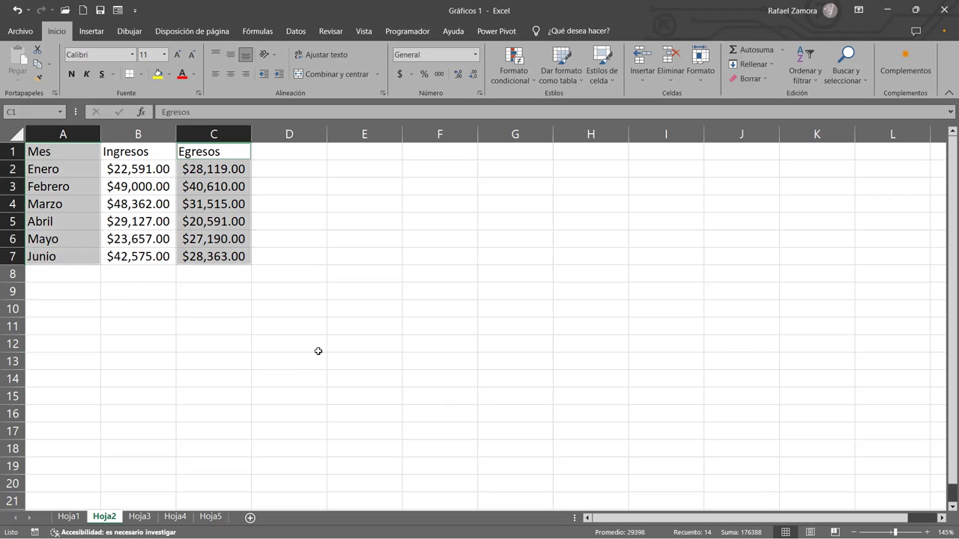
Insert a Línea con marcadores chart from the selected Egresos data.
click(85, 34)
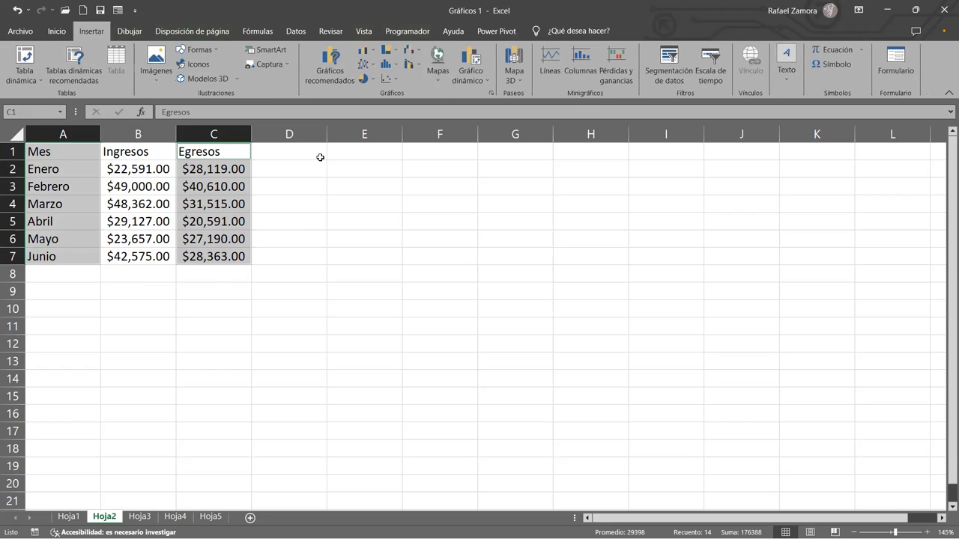
ctrl+click(391, 136)
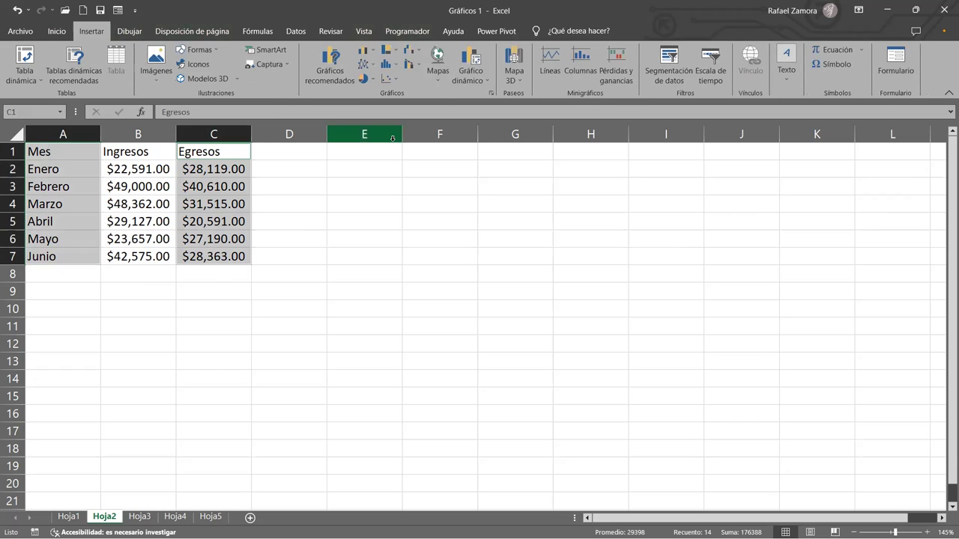
click(372, 65)
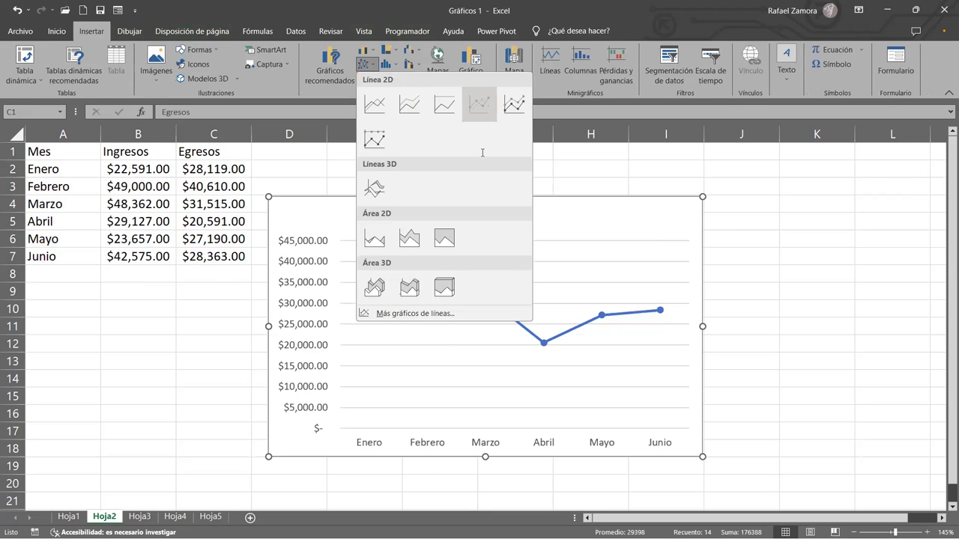
click(480, 103)
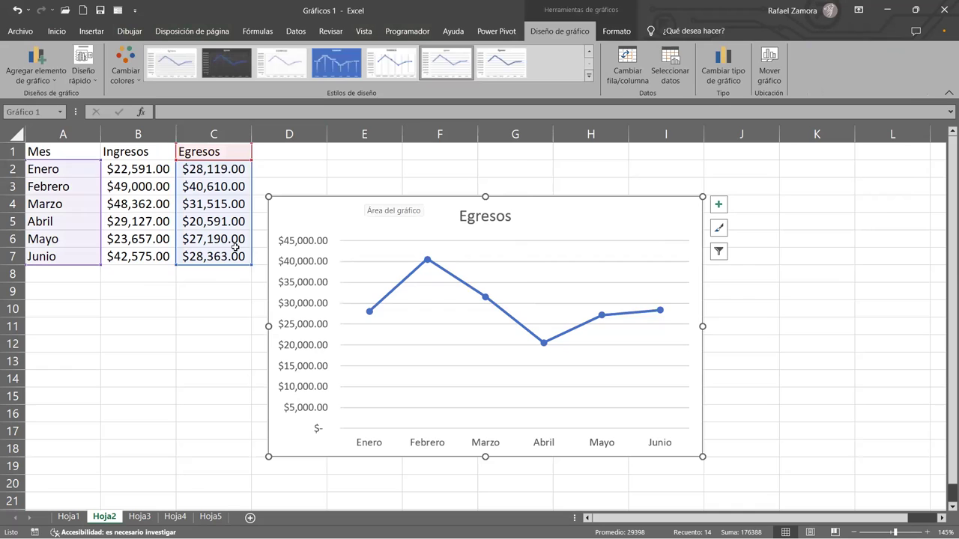
Move the Egresos chart up beside the table and enlarge it toward the lower right.
click(128, 358)
click(69, 517)
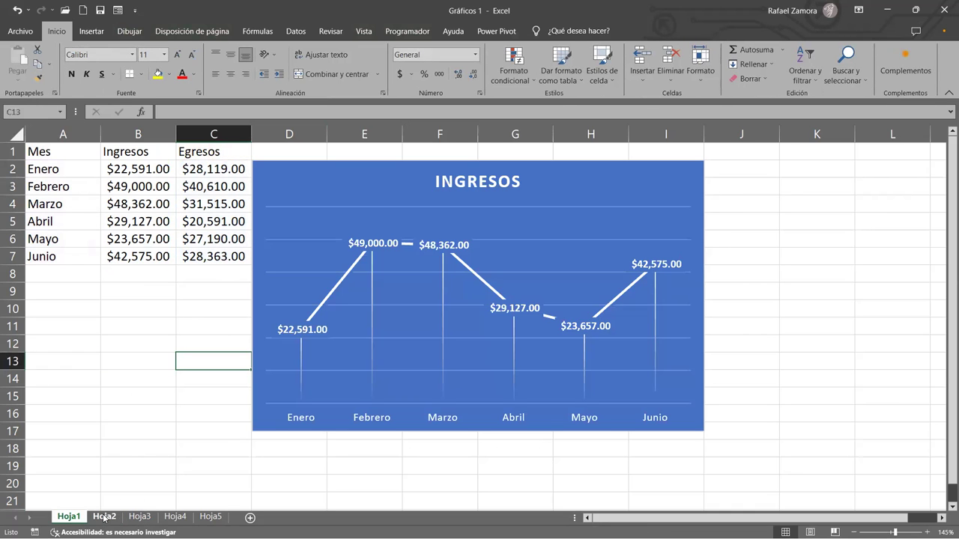
click(104, 517)
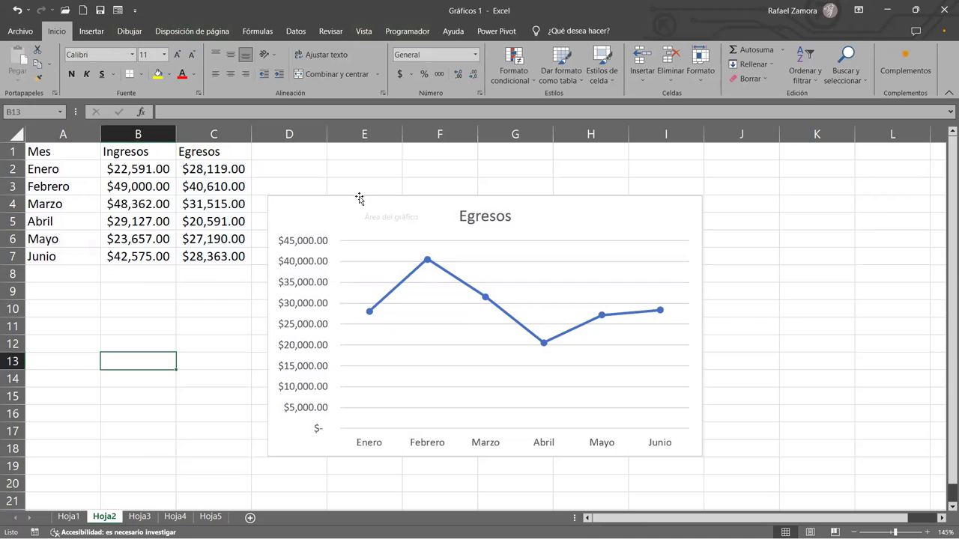
drag(361, 204, 345, 161)
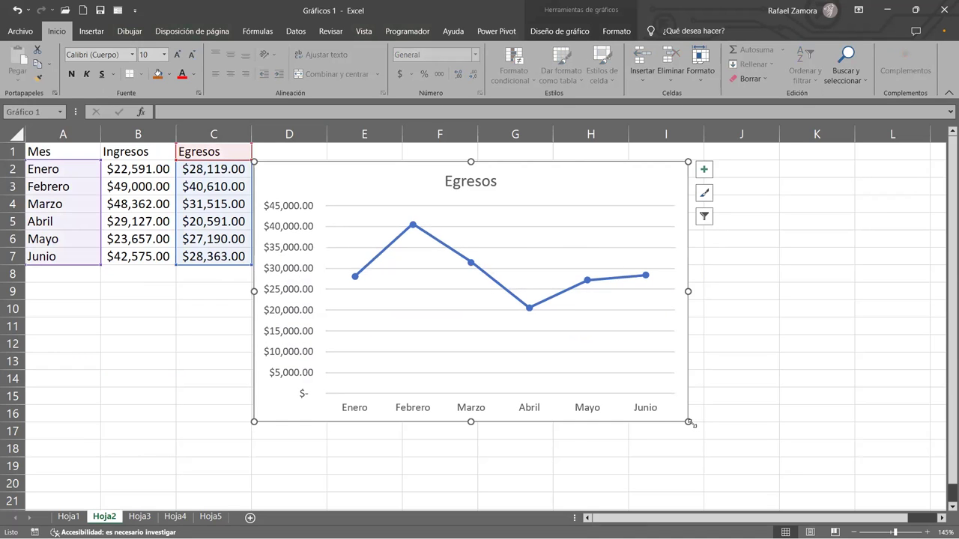
drag(690, 423, 718, 439)
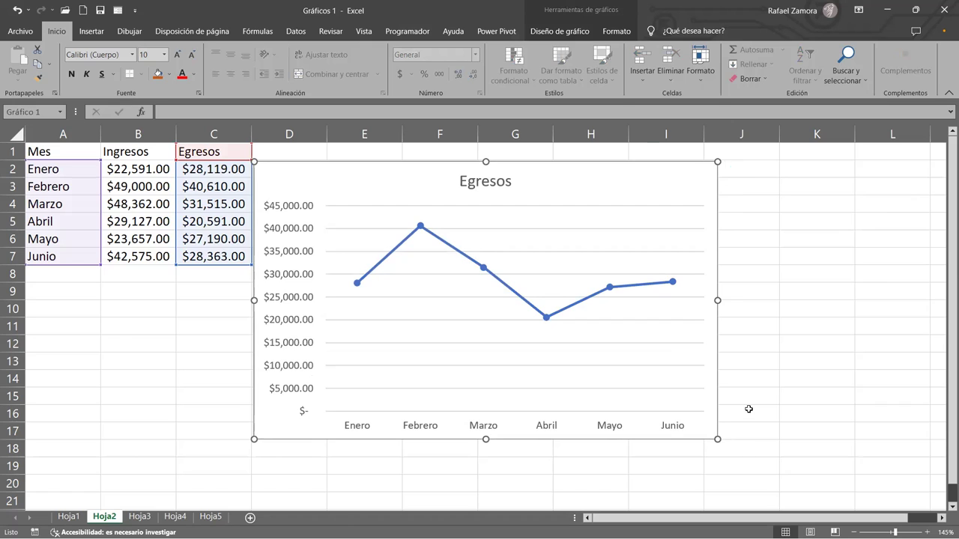
click(748, 409)
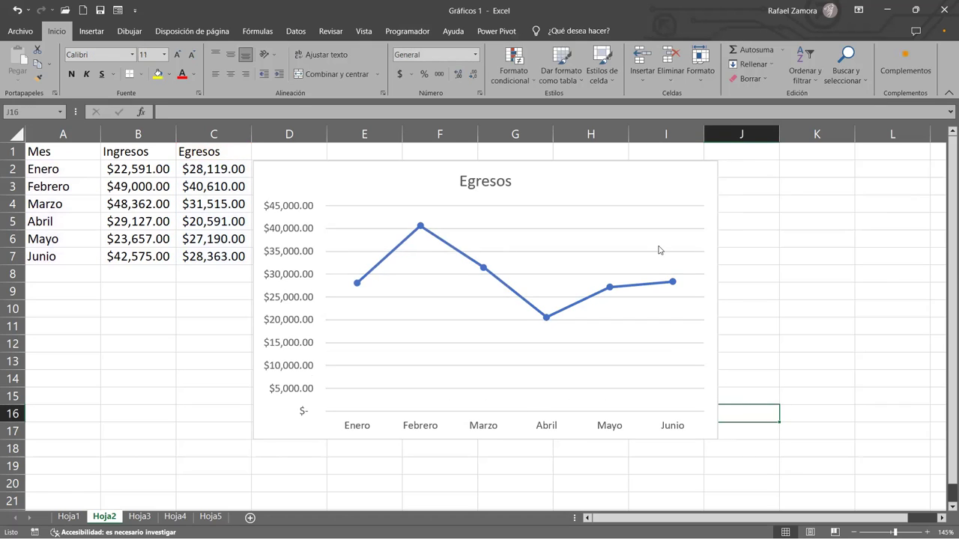
Apply chart Estilo 15, the thick-line look, to the Egresos chart.
click(700, 181)
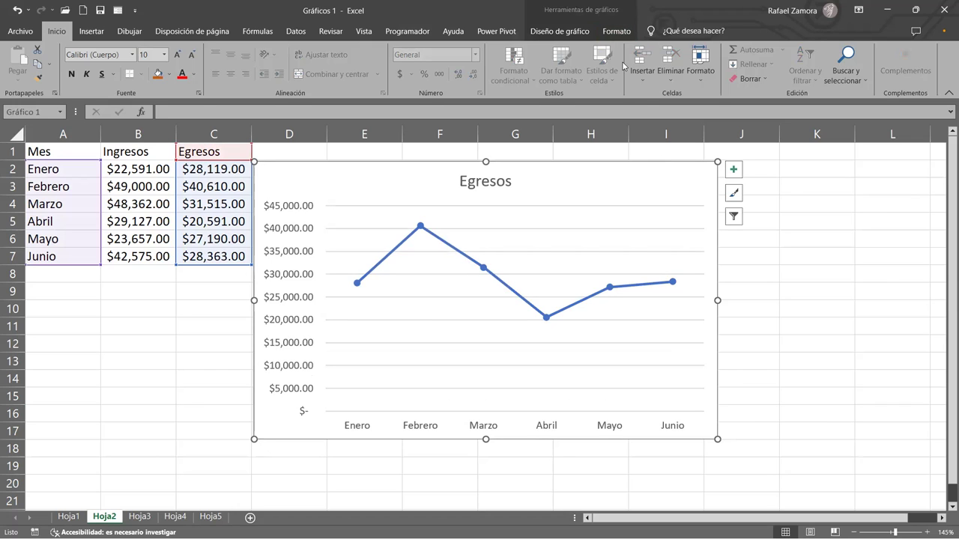
click(571, 33)
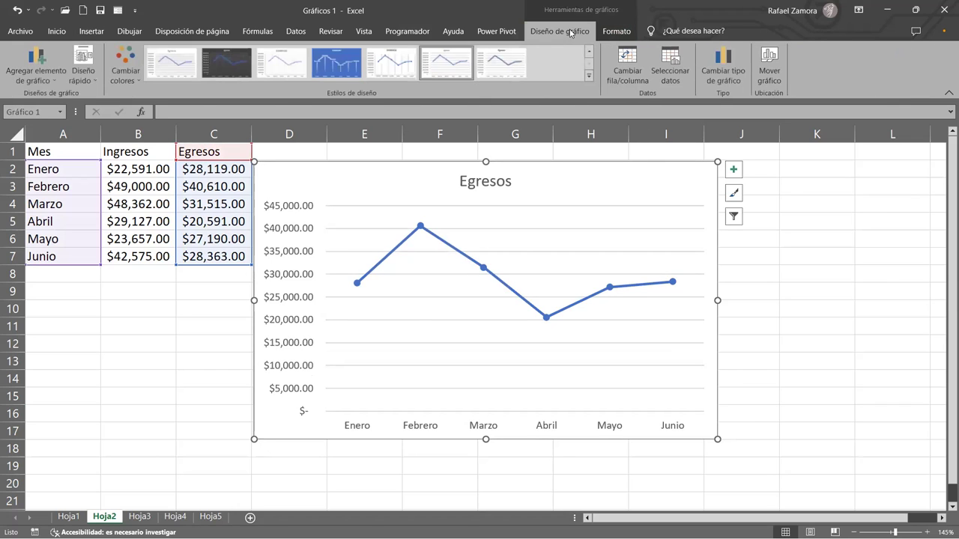
click(589, 77)
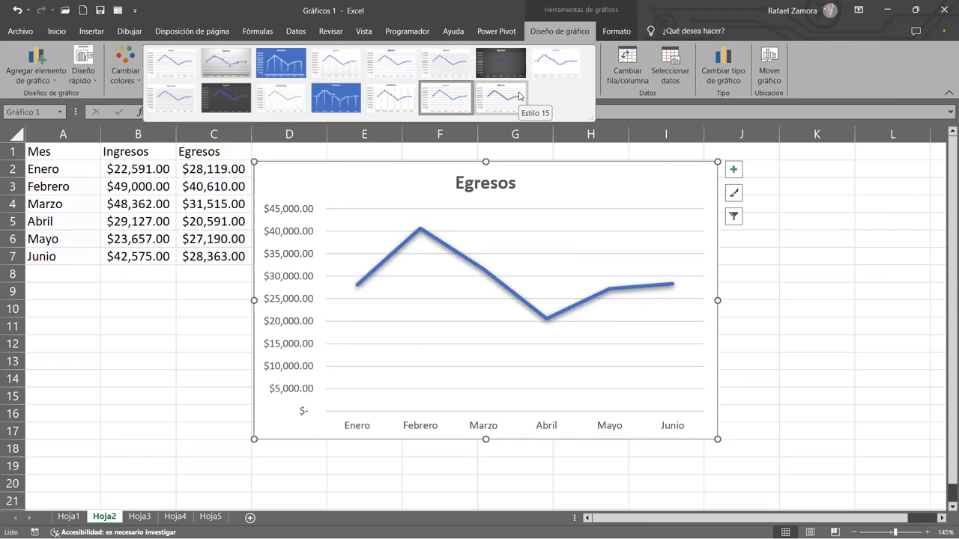
click(519, 95)
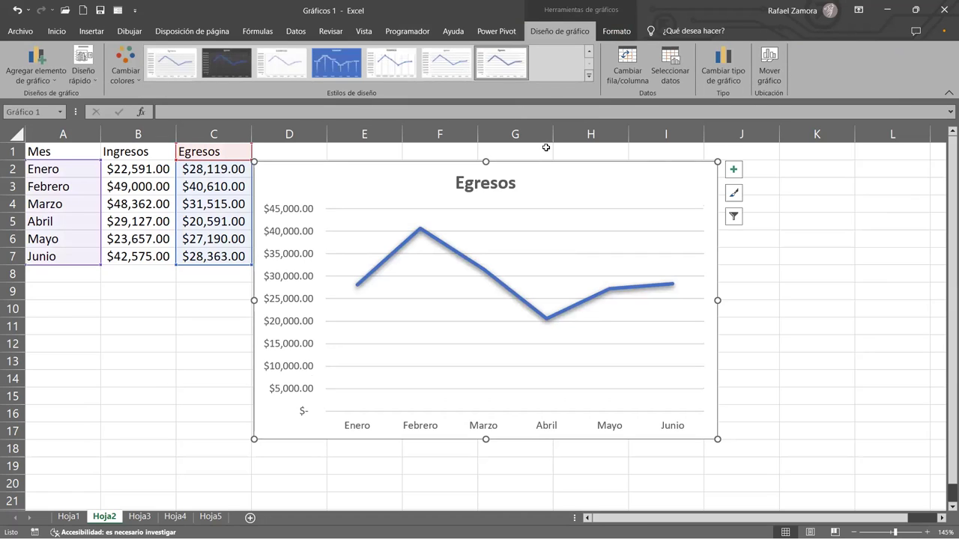
click(547, 138)
Fill the Egresos chart background with the gold theme colour via Relleno de forma.
click(622, 34)
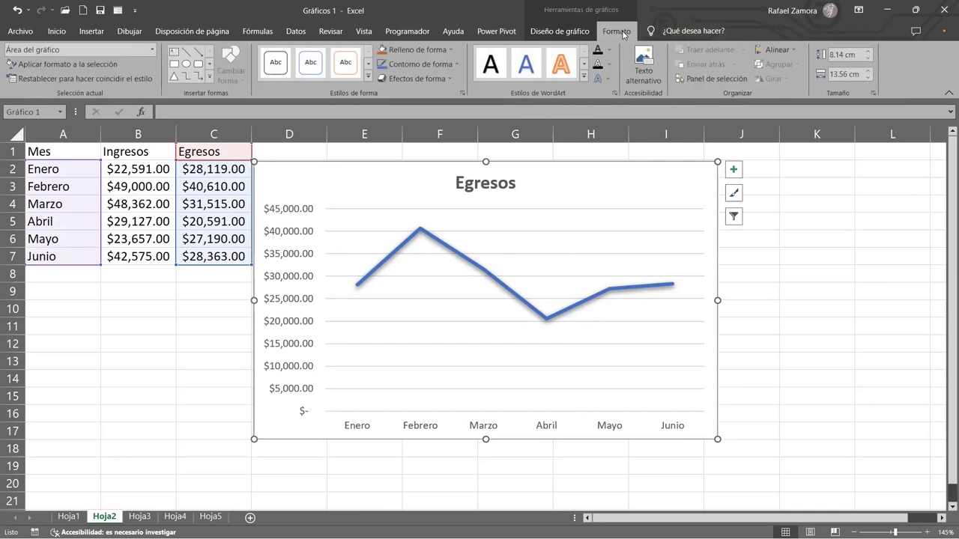
click(450, 50)
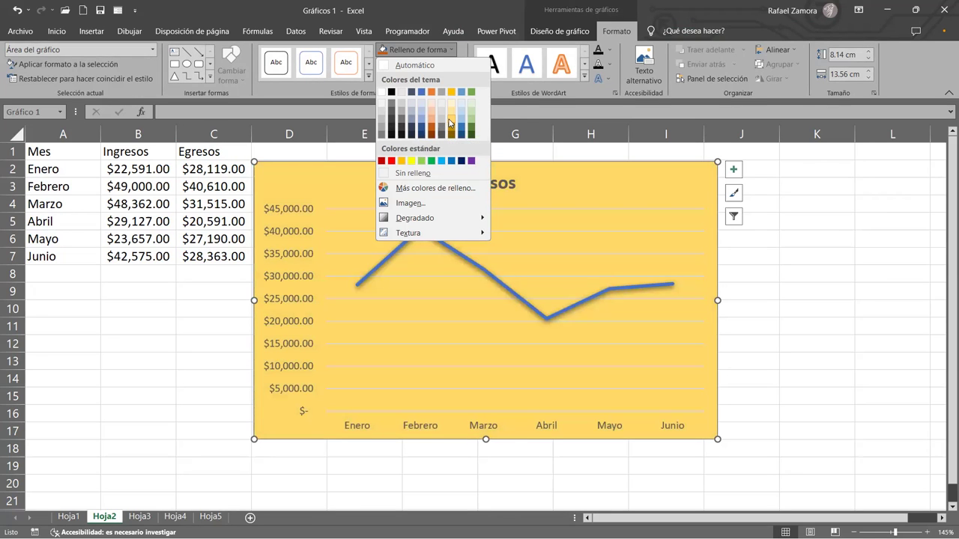
click(450, 122)
click(792, 314)
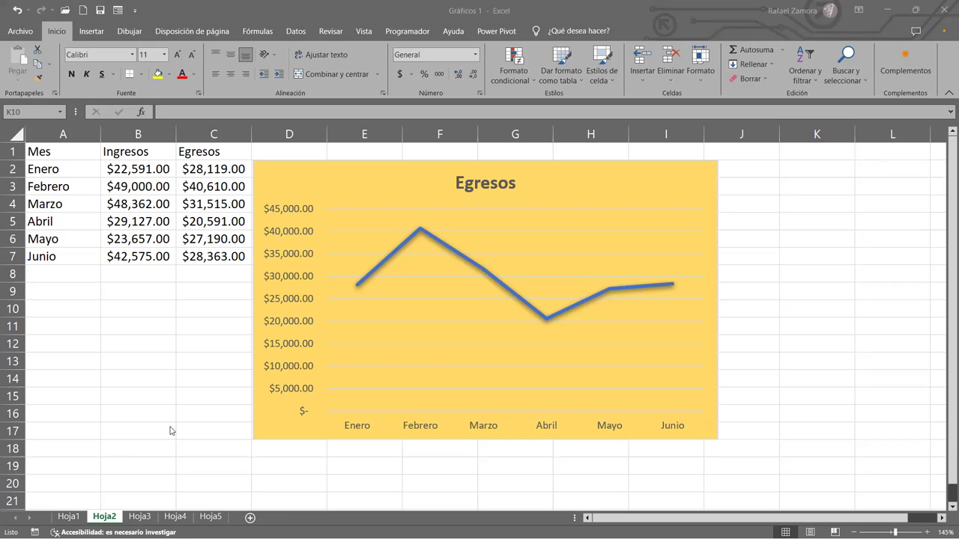
On Hoja3, insert a Línea con marcadores chart from the Ingresos and Egresos data A1:C7.
click(141, 516)
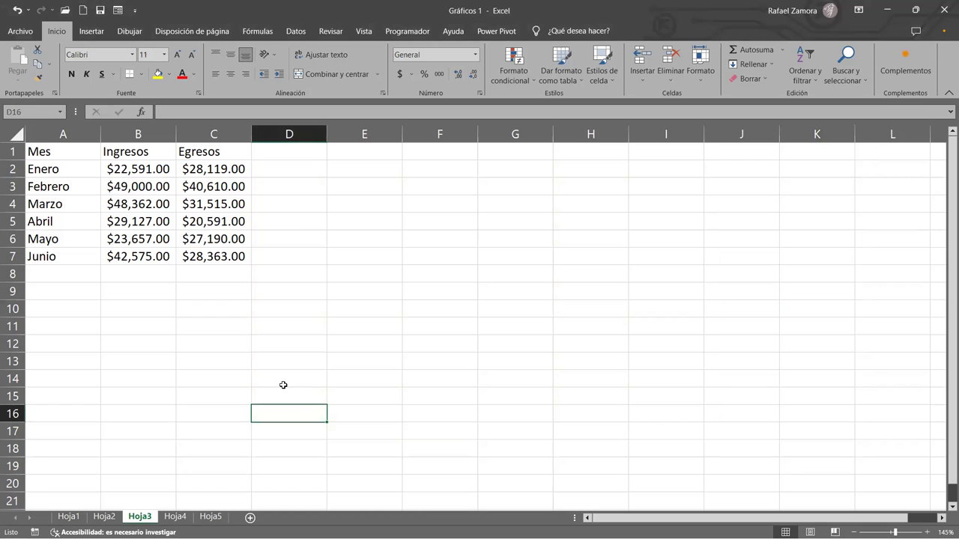
mouse_move(64, 154)
mouse_down()
mouse_move(218, 239)
mouse_move(219, 251)
mouse_up()
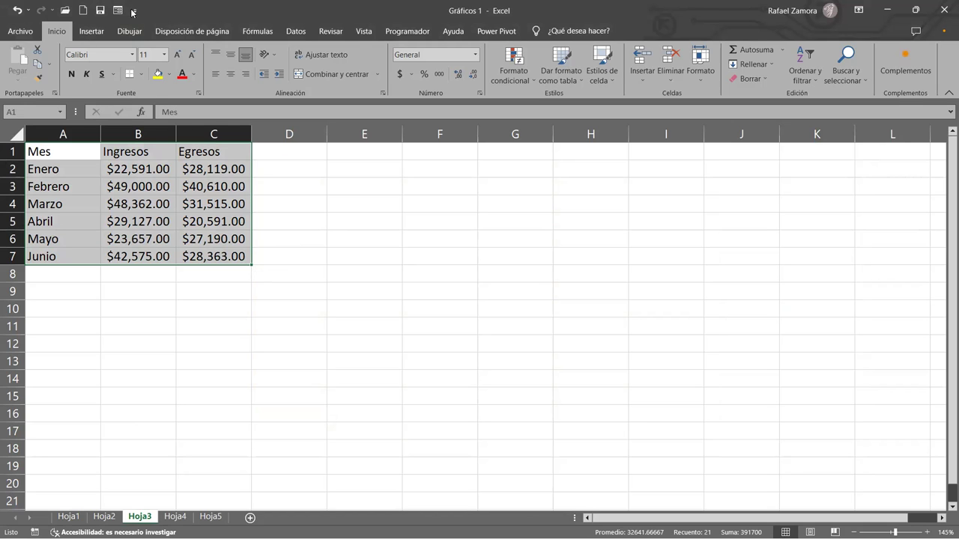
click(86, 34)
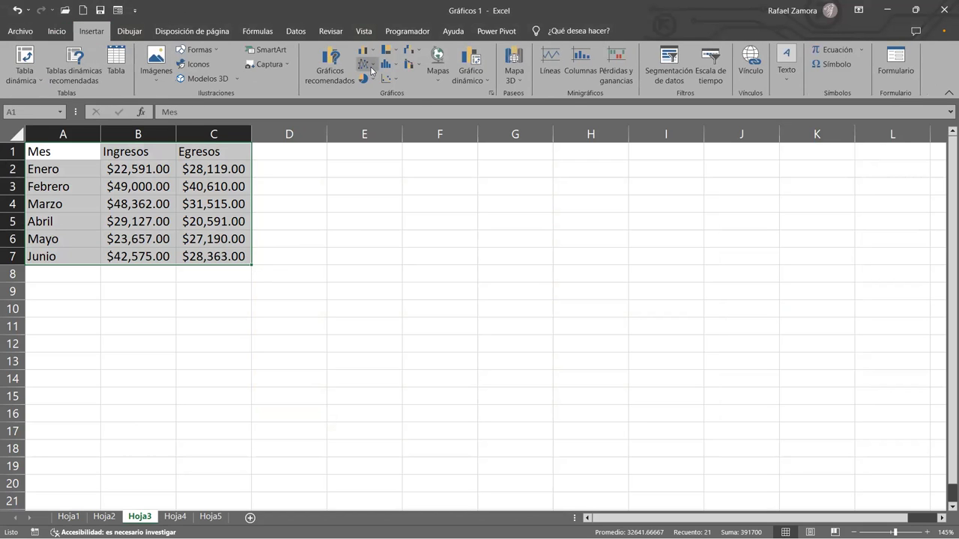
click(371, 68)
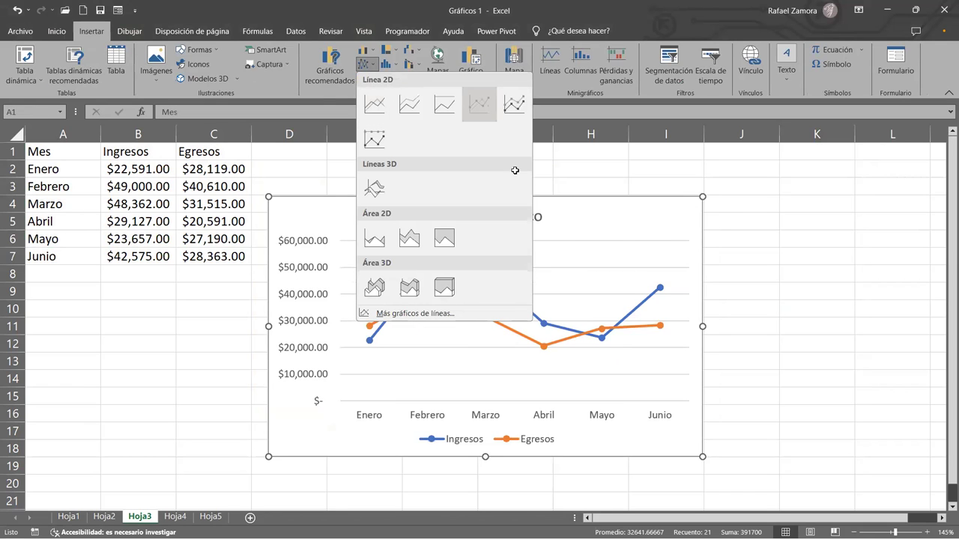
click(480, 103)
Move the new chart up beside the data, enlarge it, and compare with the Hoja1 and Hoja2 charts.
drag(614, 197, 597, 160)
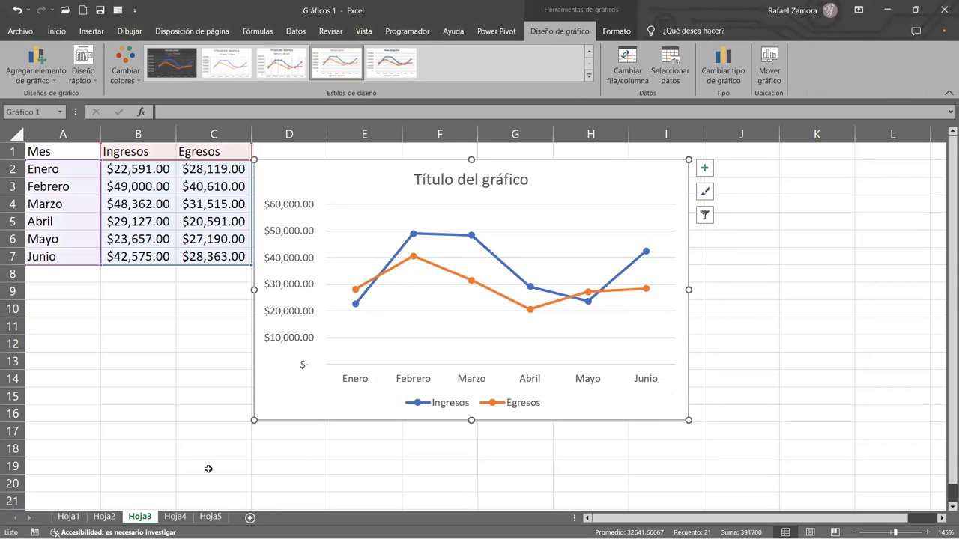
click(105, 517)
click(139, 517)
drag(689, 421, 719, 439)
click(807, 353)
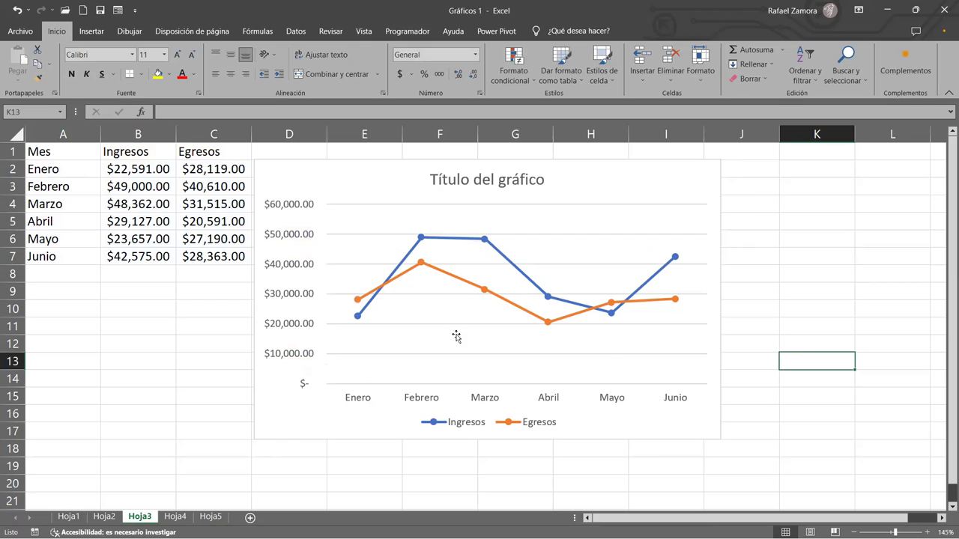
click(68, 517)
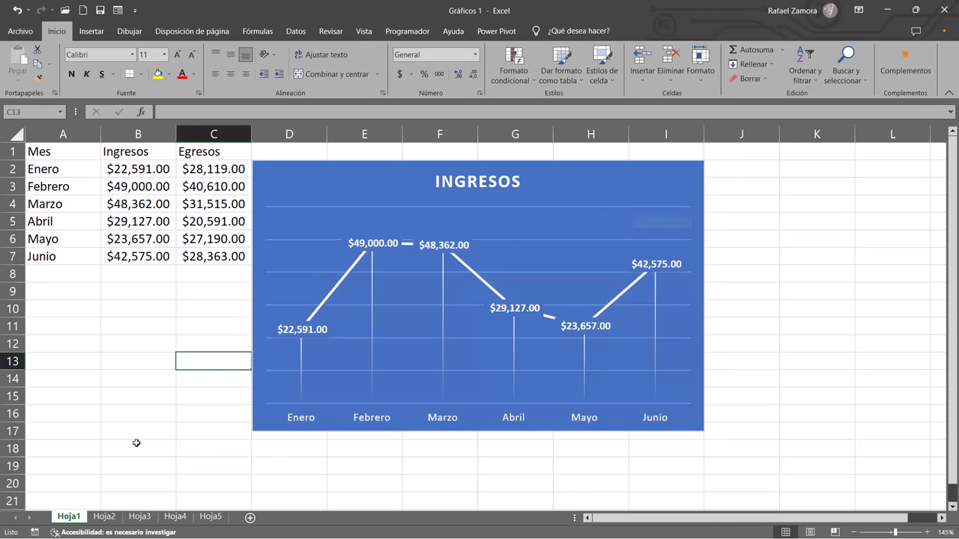
click(96, 517)
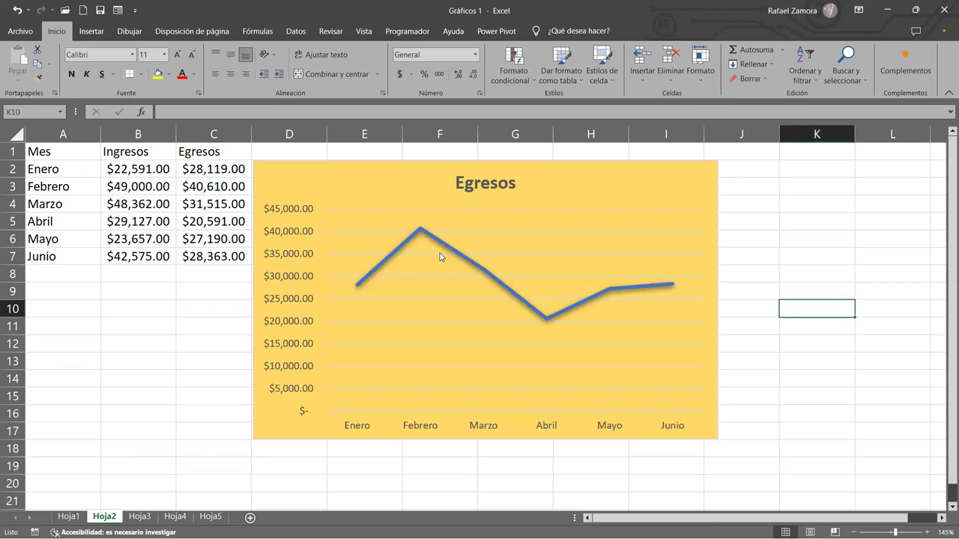
click(142, 516)
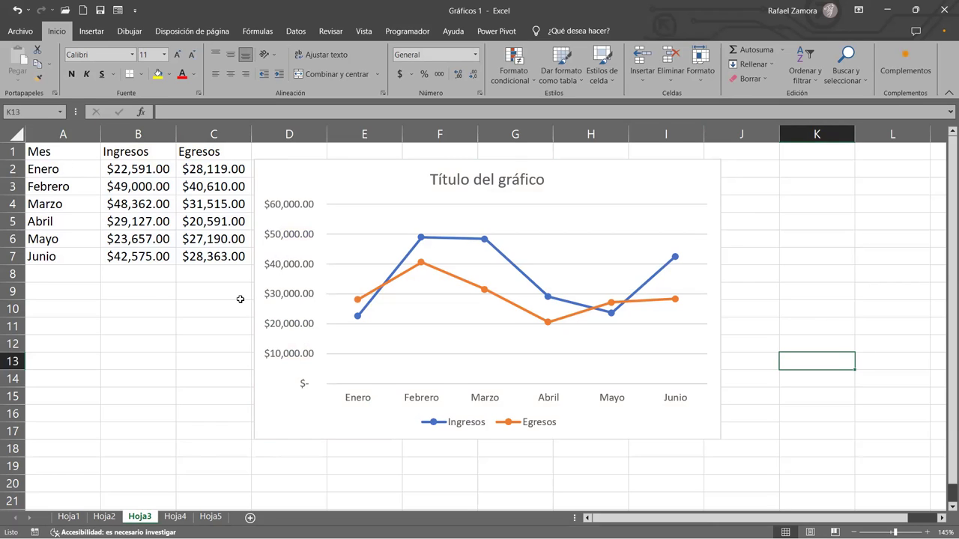
Replace the Hoja3 chart's title text with 'Ingresos - Egresos'.
click(520, 189)
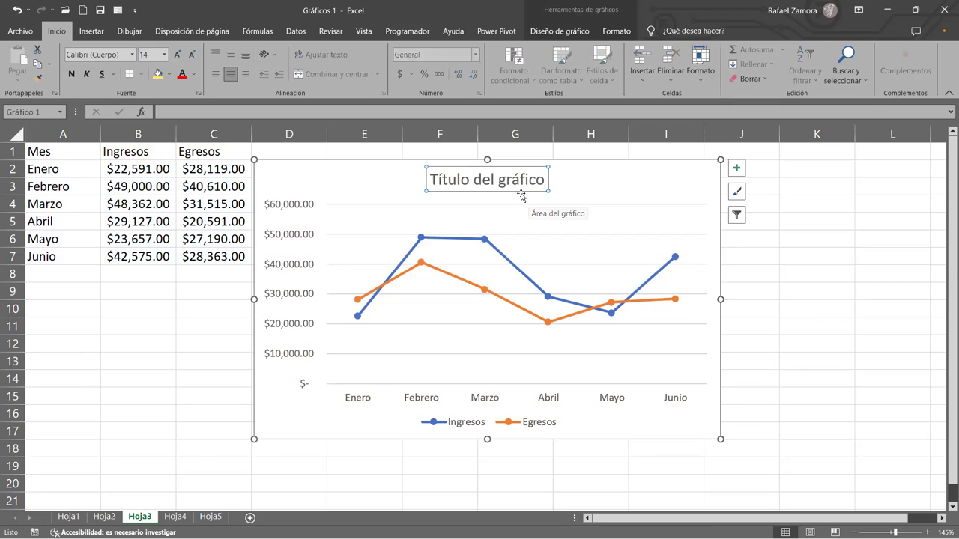
click(816, 202)
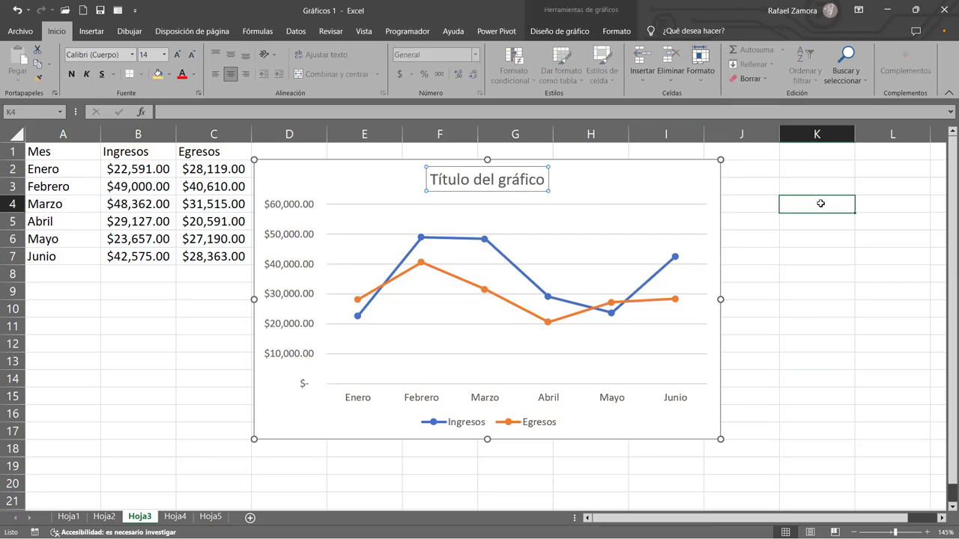
click(516, 183)
double_click(516, 183)
click(518, 182)
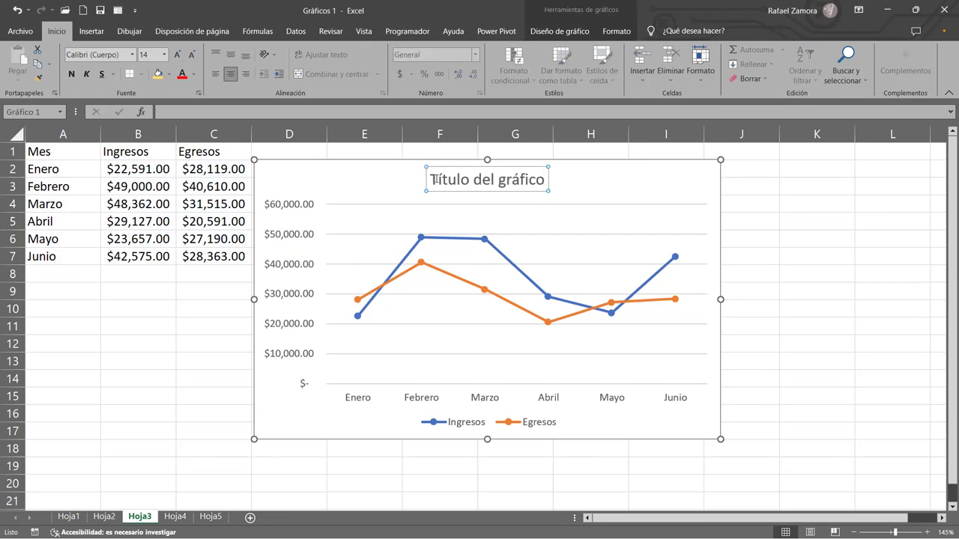
drag(430, 180, 578, 184)
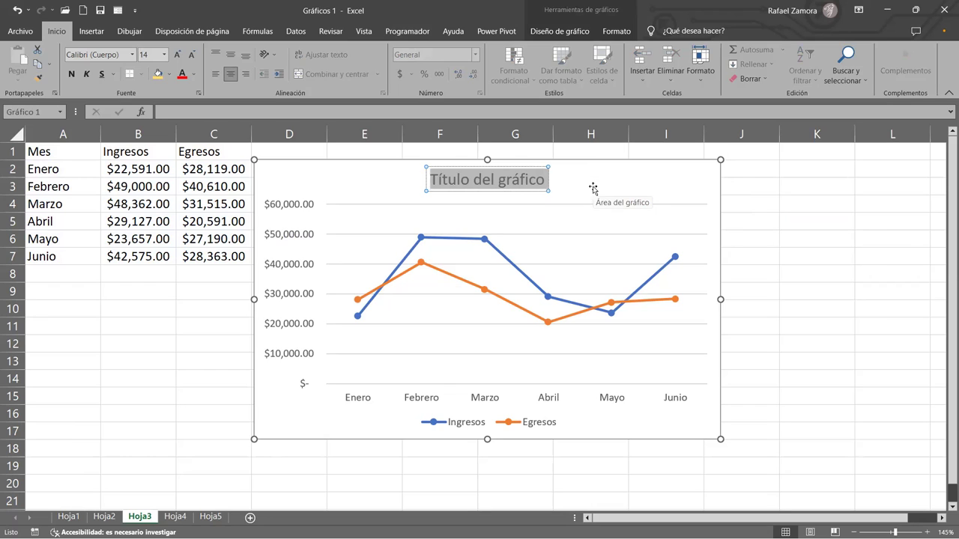
text(Ingresos - Egresos)
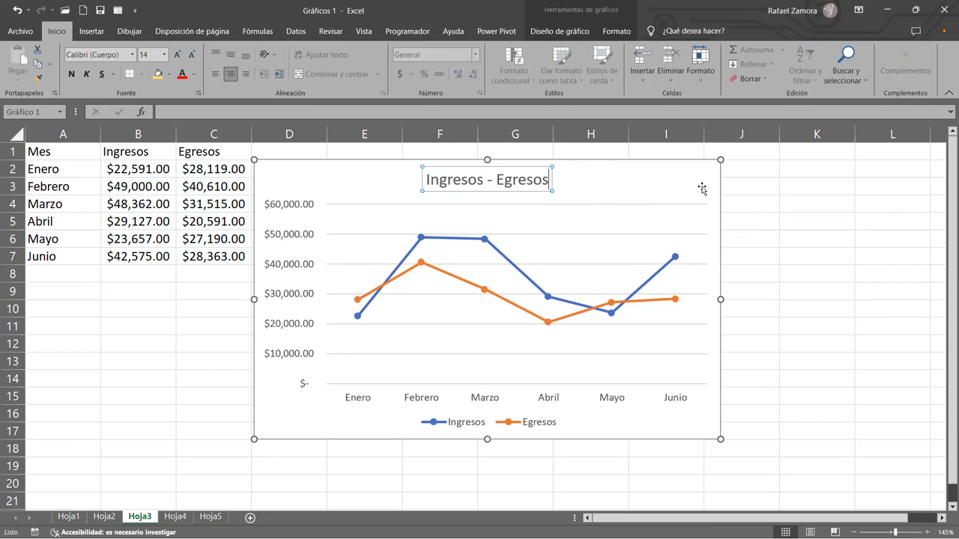
click(755, 193)
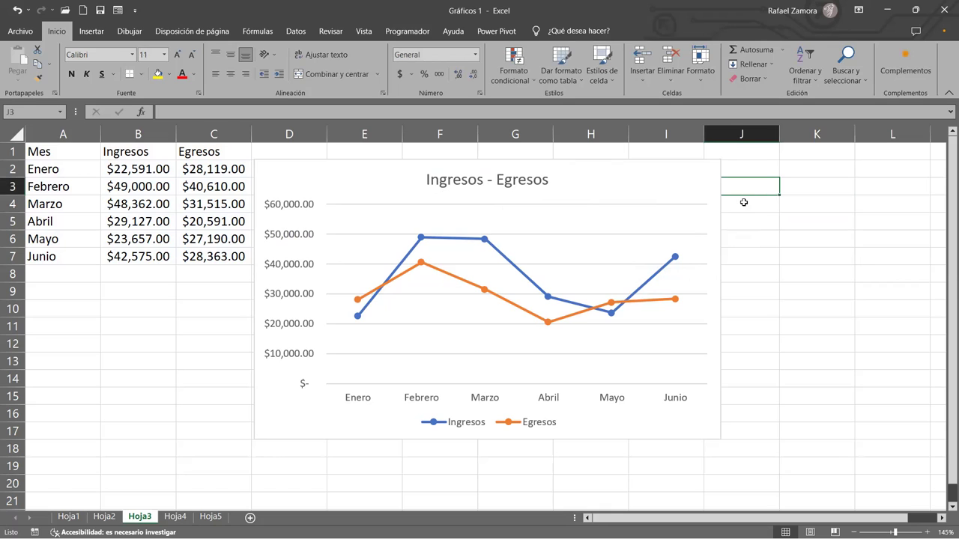
Apply the first Diseño de gráfico style, dark with glowing lines, to the Ingresos - Egresos chart.
click(717, 193)
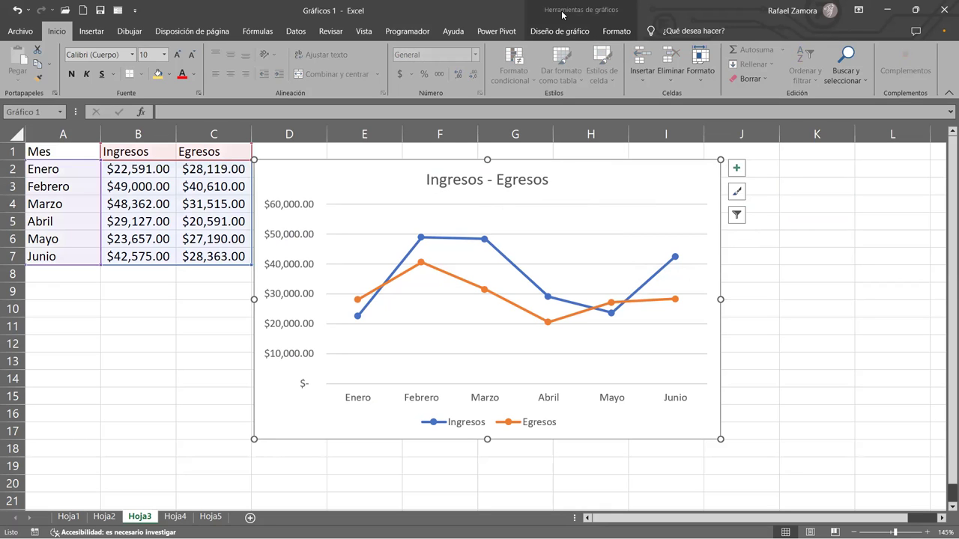
click(569, 30)
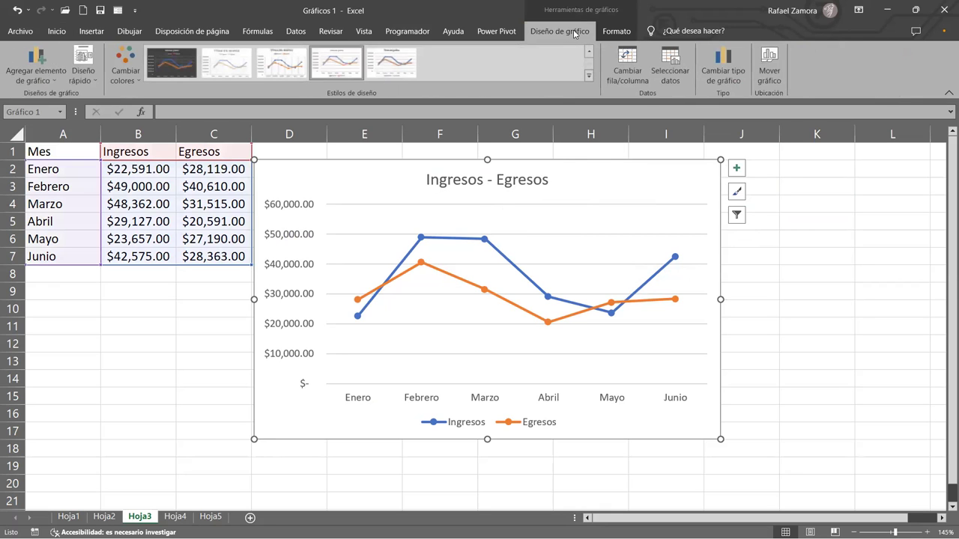
click(159, 54)
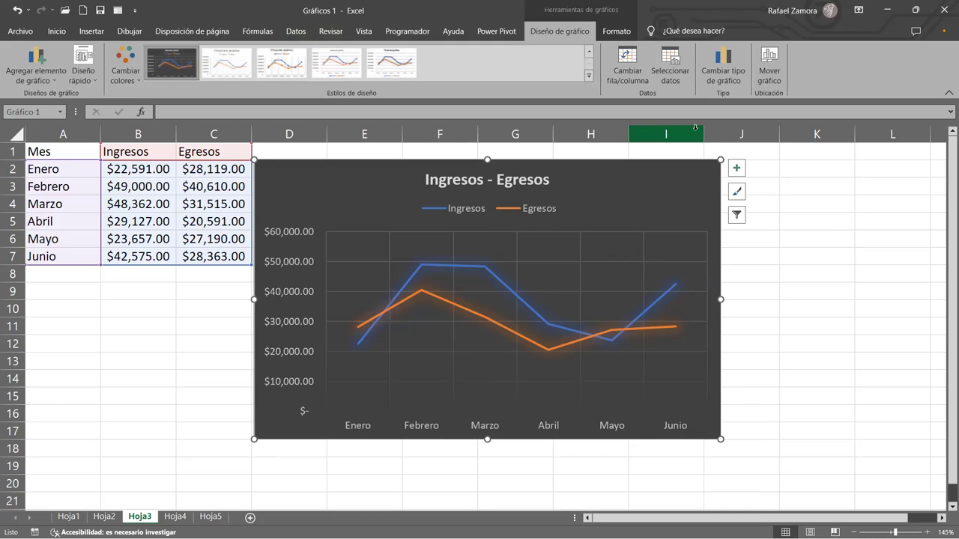
Turn on data labels for the Ingresos - Egresos chart lines and show their placement choices.
click(738, 168)
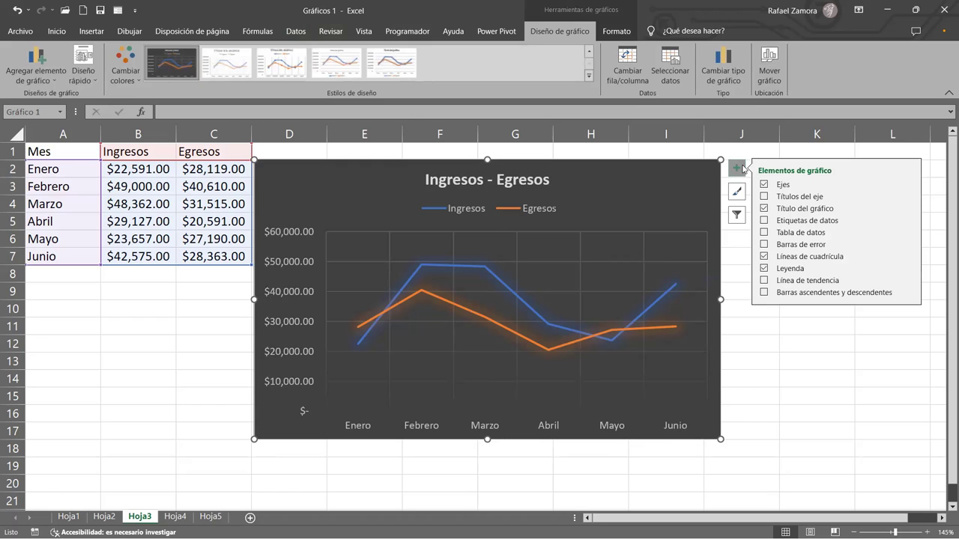
click(764, 221)
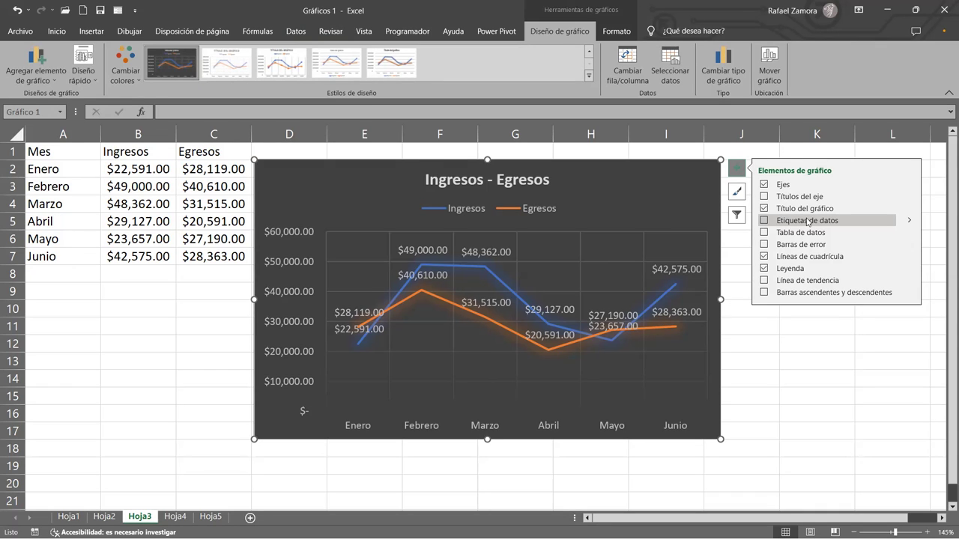
click(910, 223)
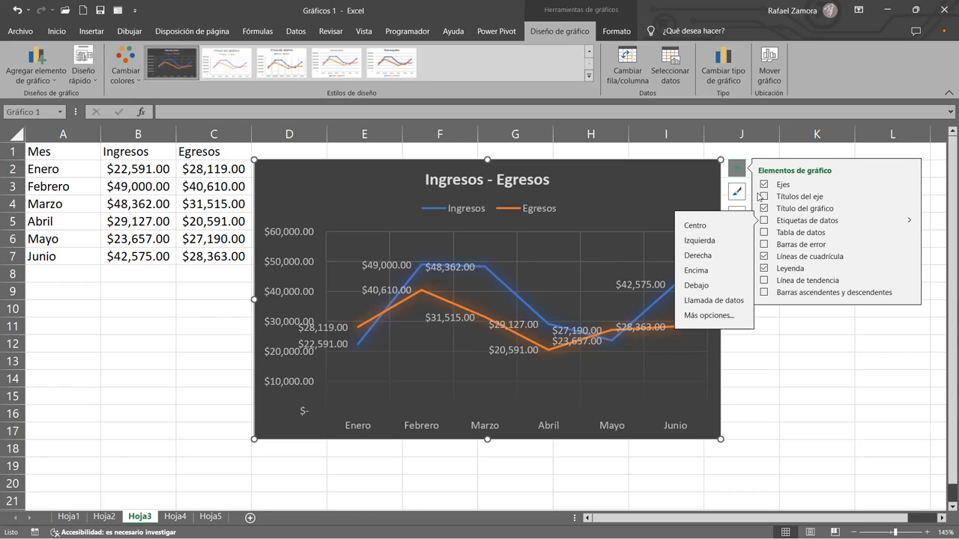
Reset the title to 'Título del gráfico' and add a data table with legend keys below the plot.
click(800, 209)
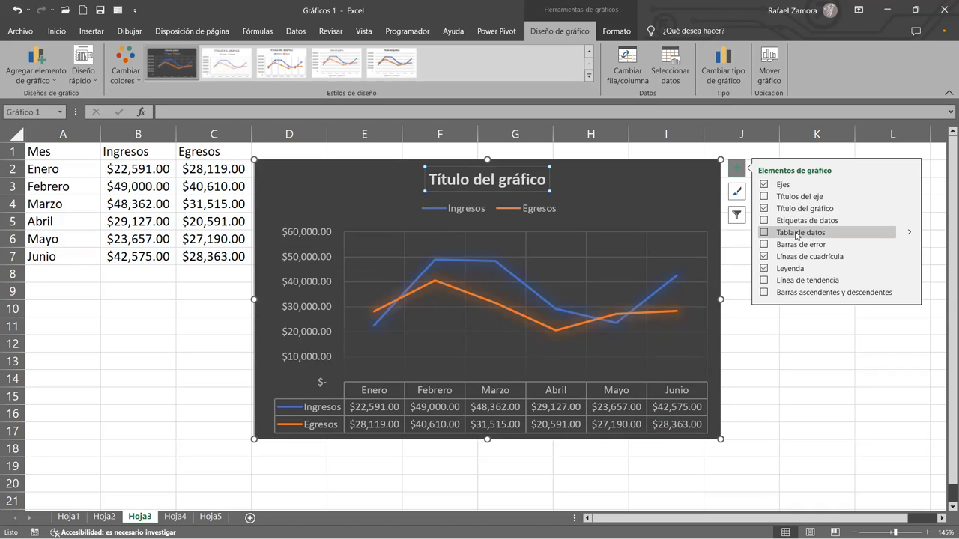
click(910, 234)
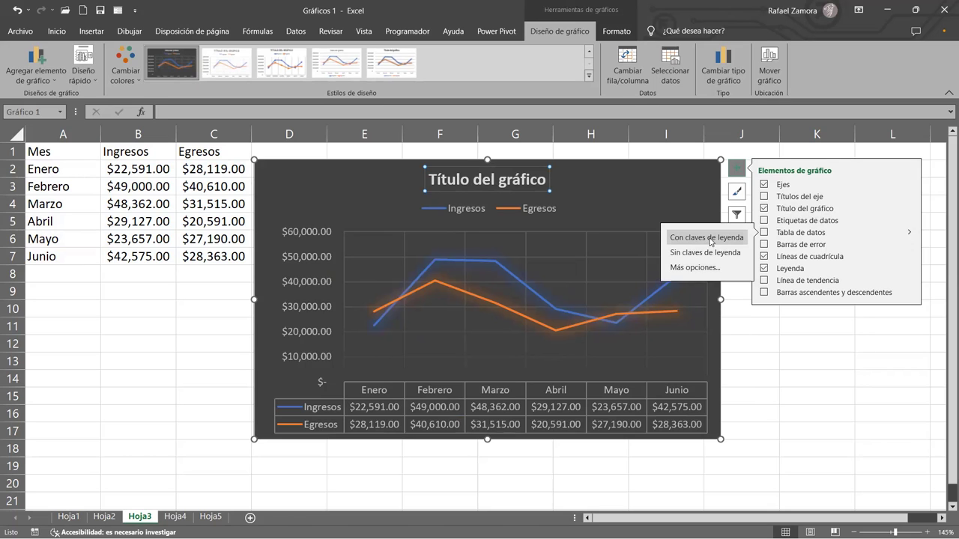
click(710, 241)
click(781, 358)
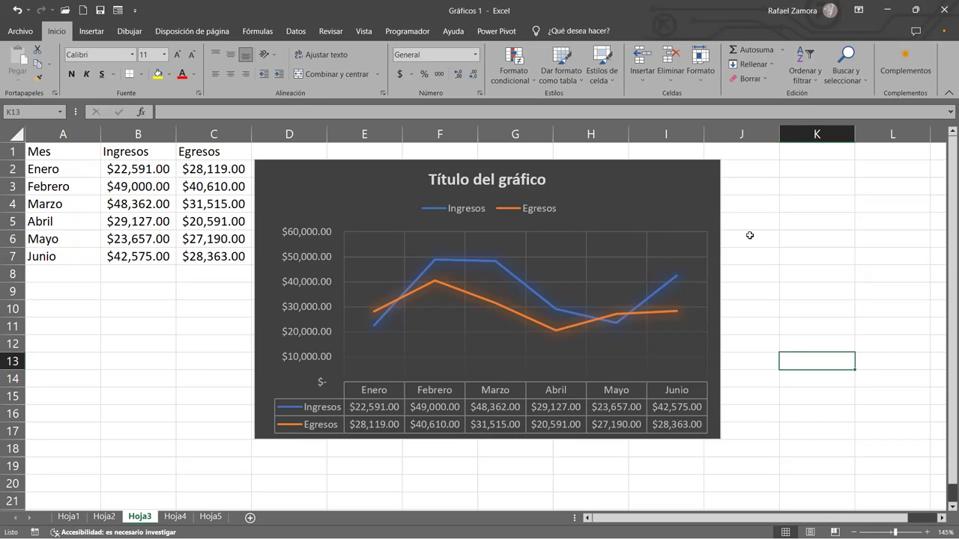
click(720, 217)
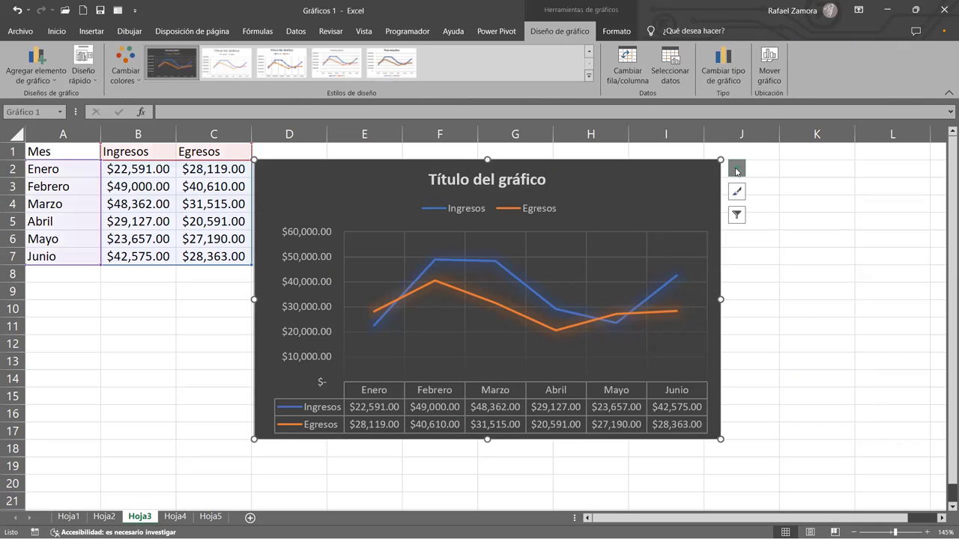
click(737, 171)
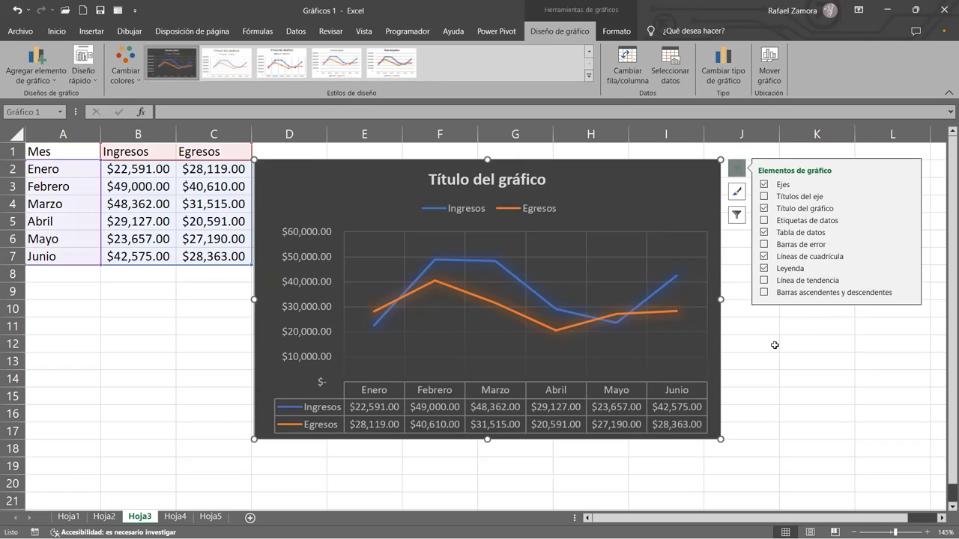
click(761, 345)
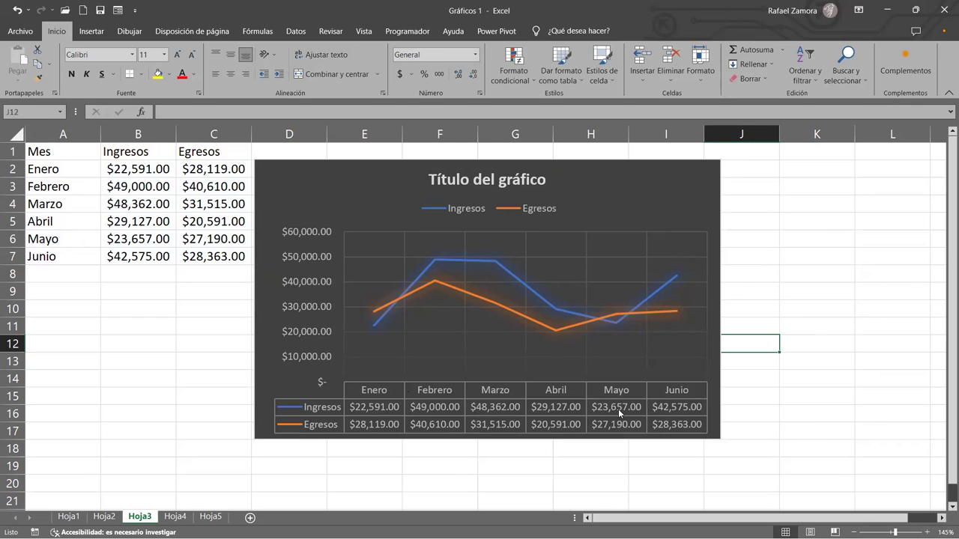
click(714, 201)
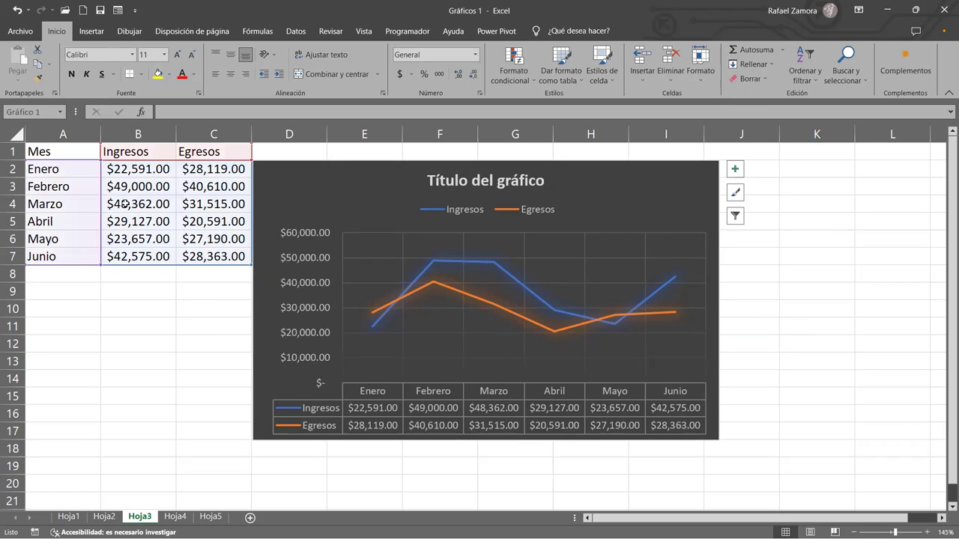
click(151, 350)
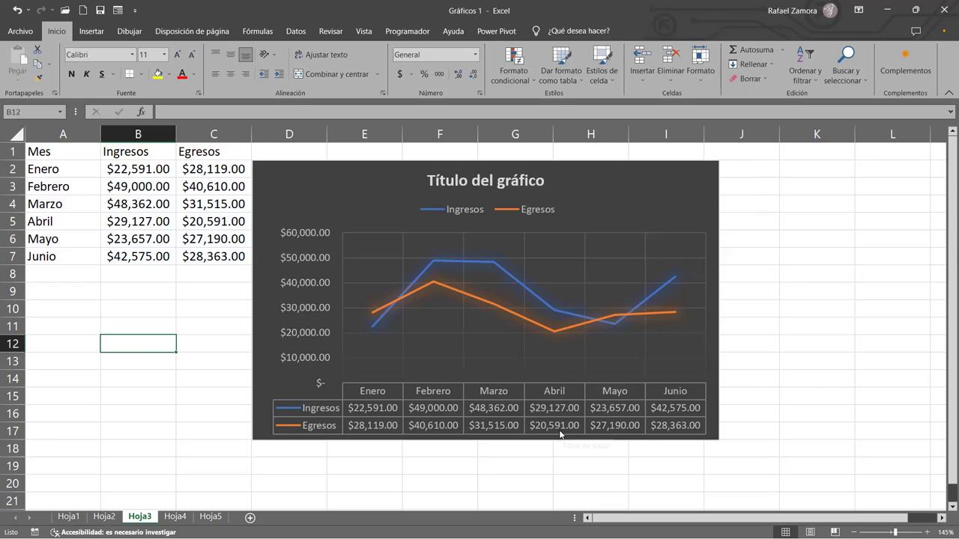
click(212, 222)
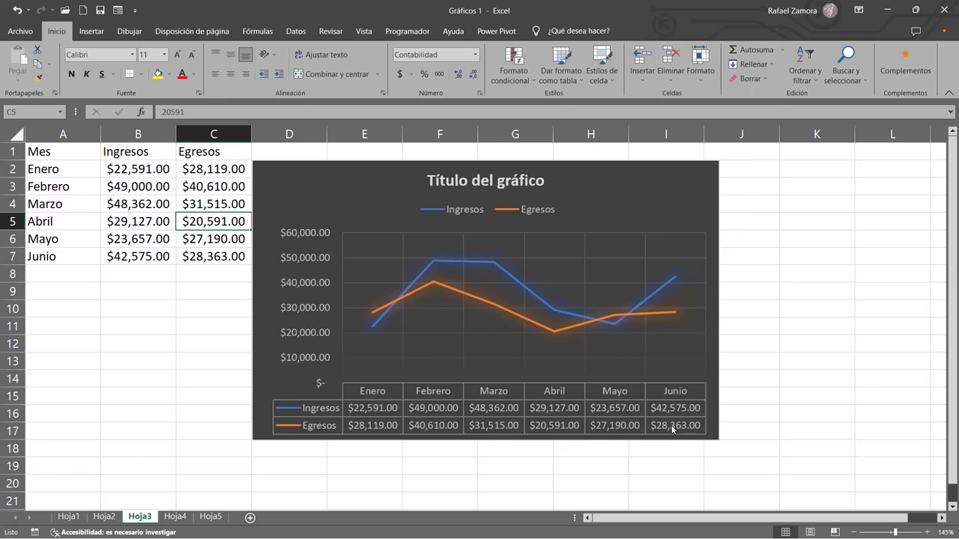
click(725, 391)
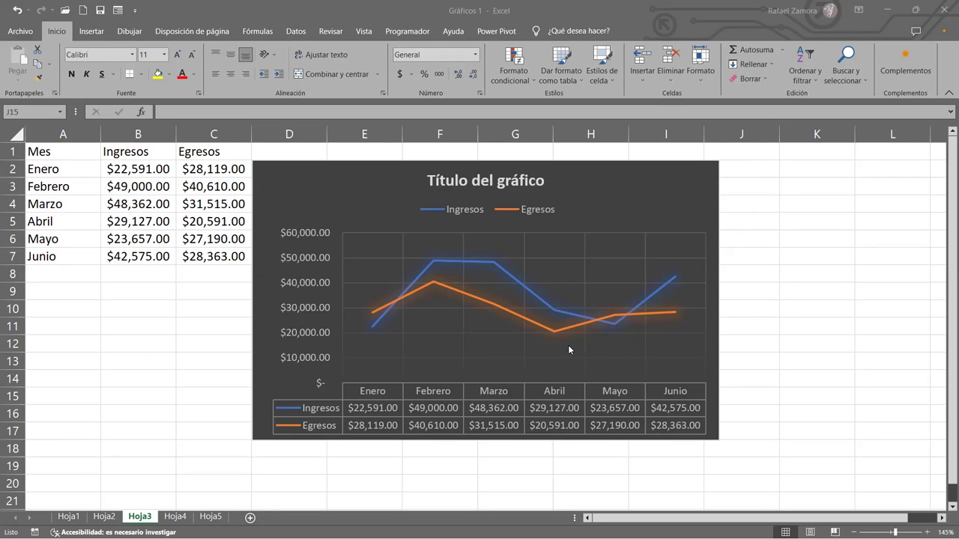
click(776, 314)
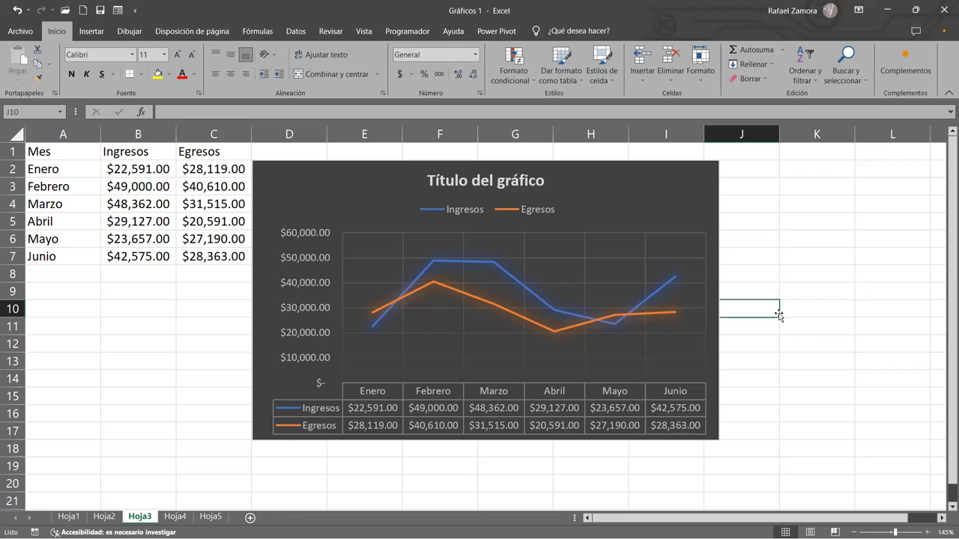
On Hoja1, move the Ingresos chart up to row 1 and shrink it to about row 8.
click(67, 516)
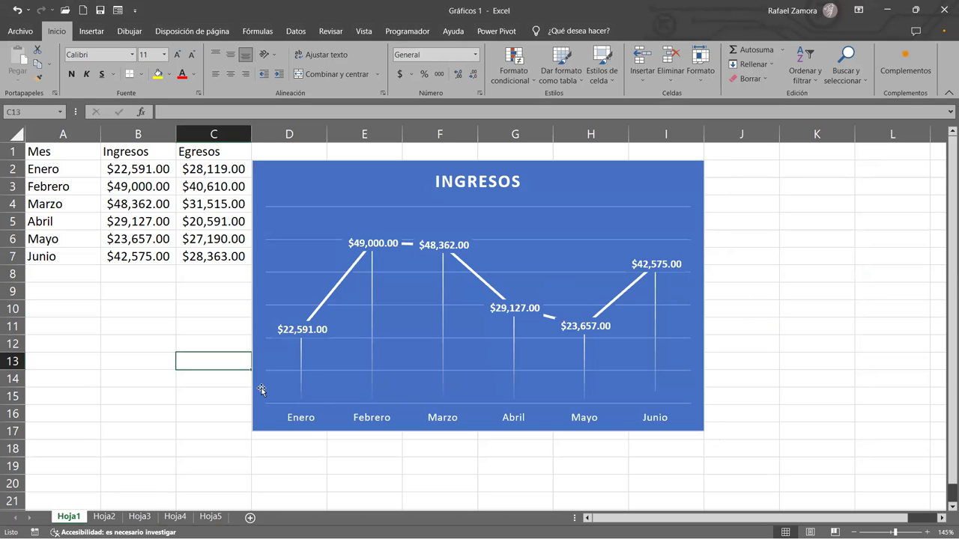
click(391, 200)
drag(392, 187, 391, 183)
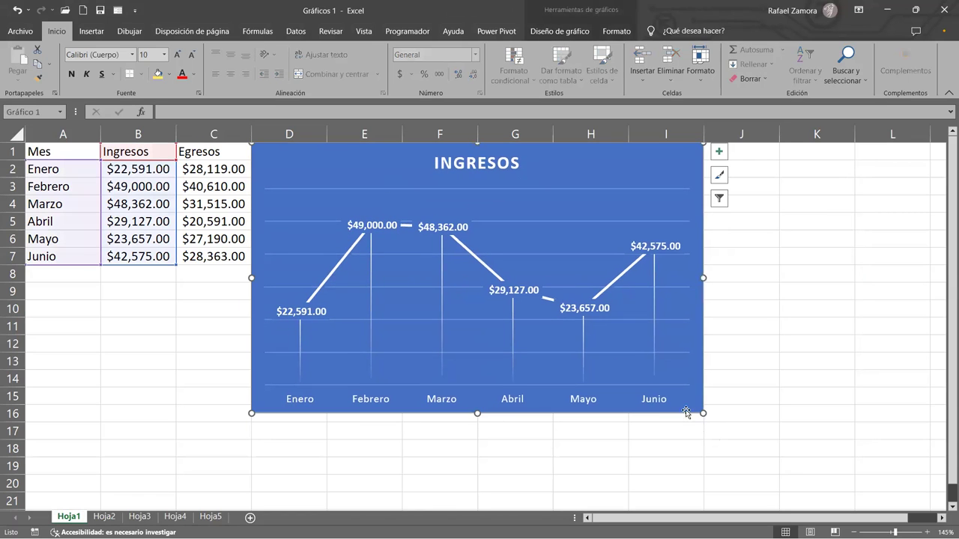
drag(703, 414, 572, 330)
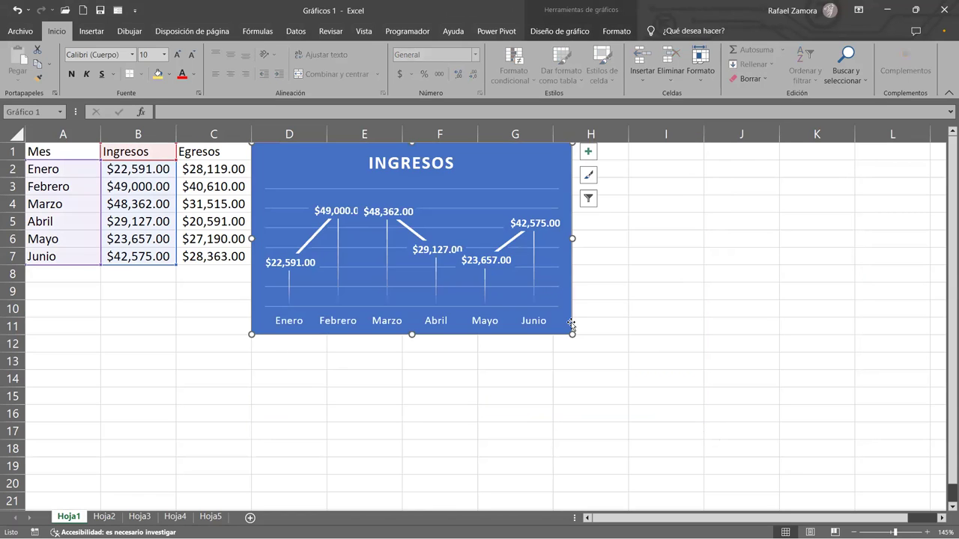
drag(571, 323, 514, 285)
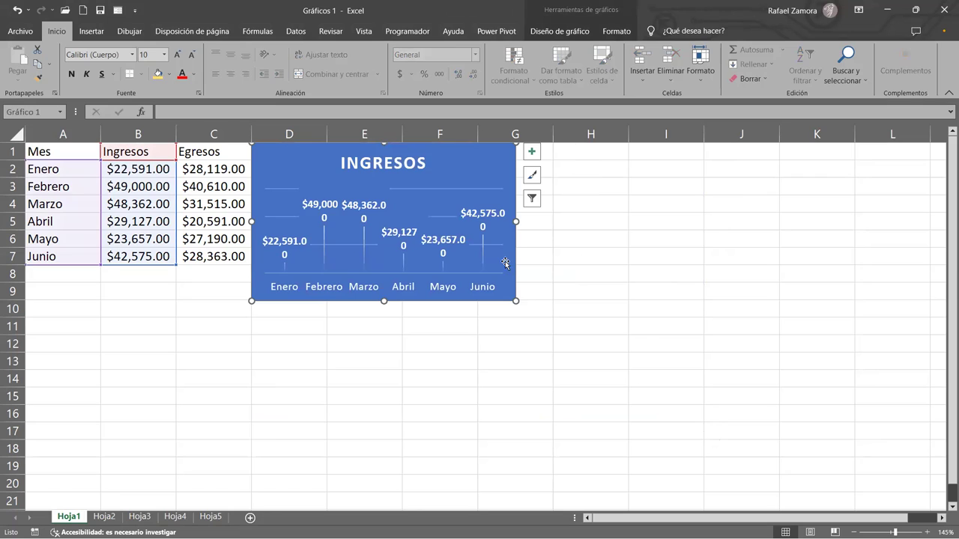
Apply the dark chart style to the Ingresos chart and remove its data labels.
click(591, 34)
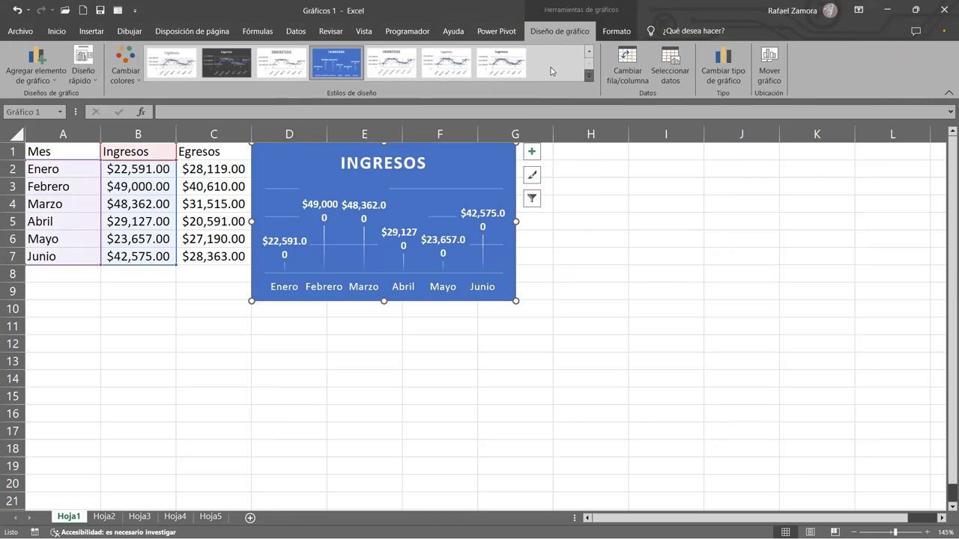
click(589, 78)
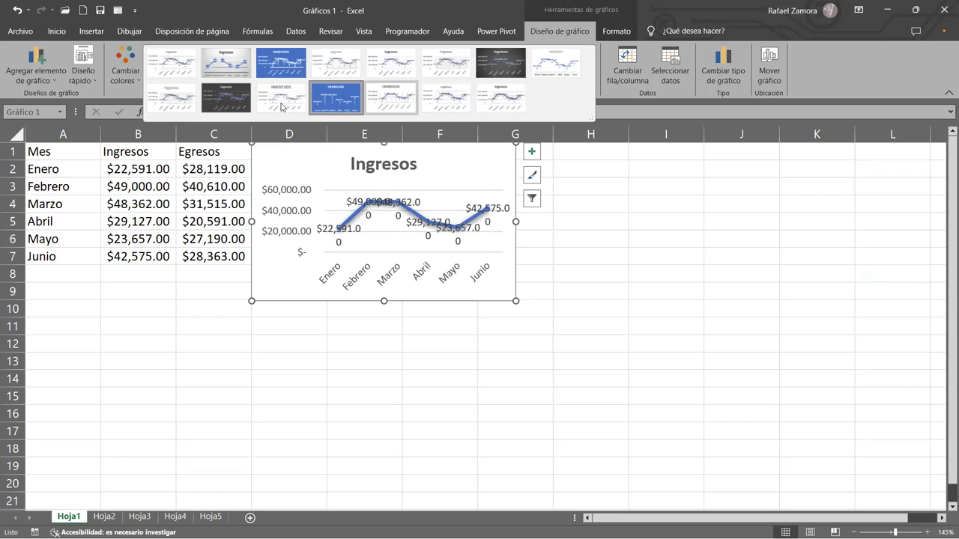
click(238, 106)
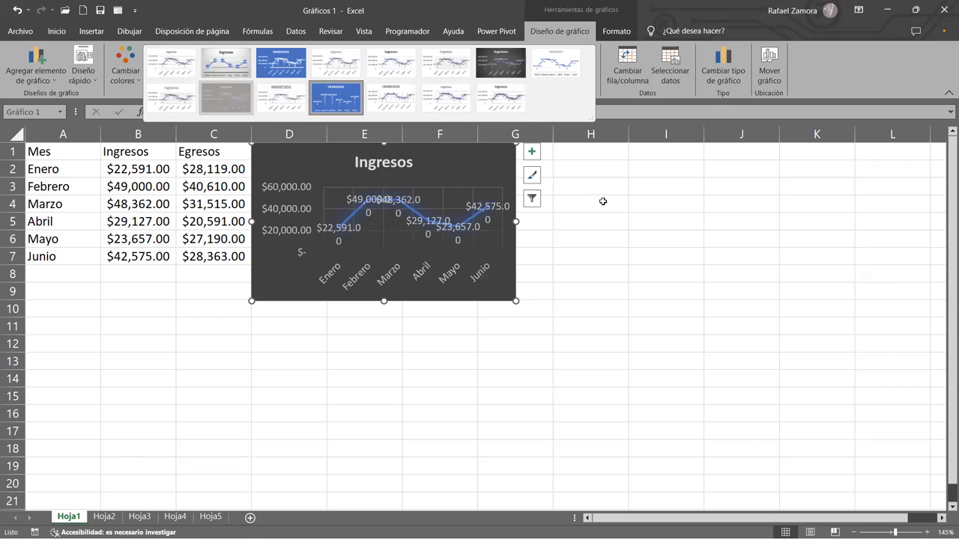
click(531, 151)
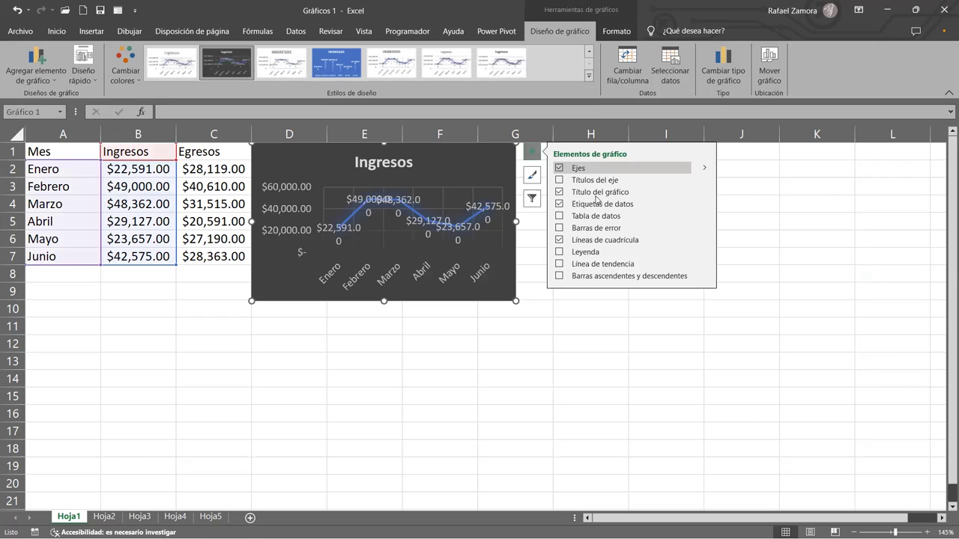
click(560, 204)
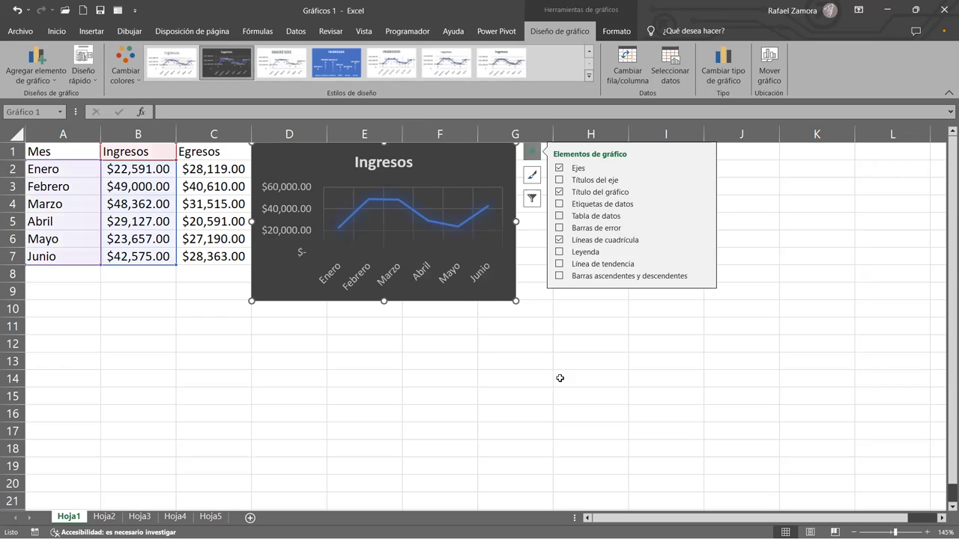
Deselect the Ingresos chart via empty cell I14, closing the chart elements list.
click(657, 383)
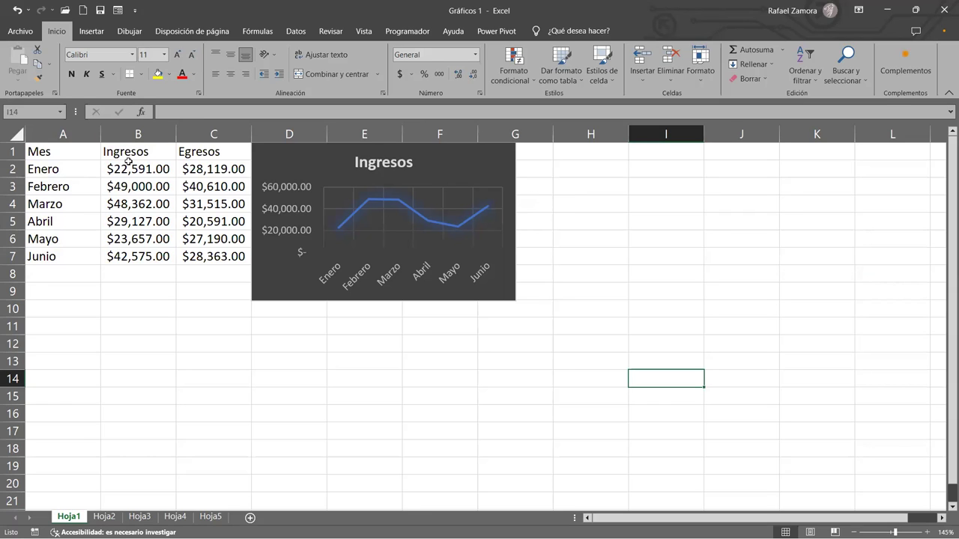
Insert a line chart with markers from months A1:A7 and Egresos C1:C7.
click(68, 152)
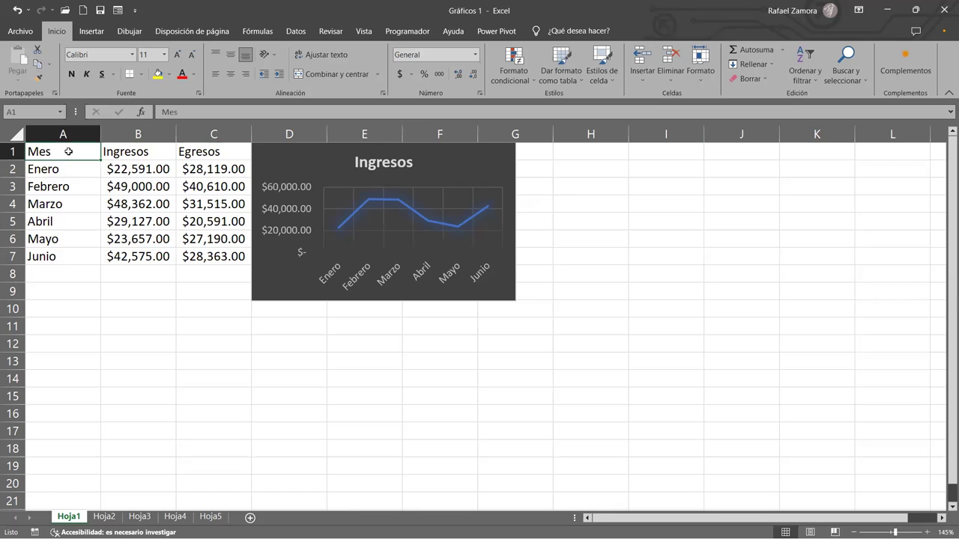
drag(67, 151, 66, 257)
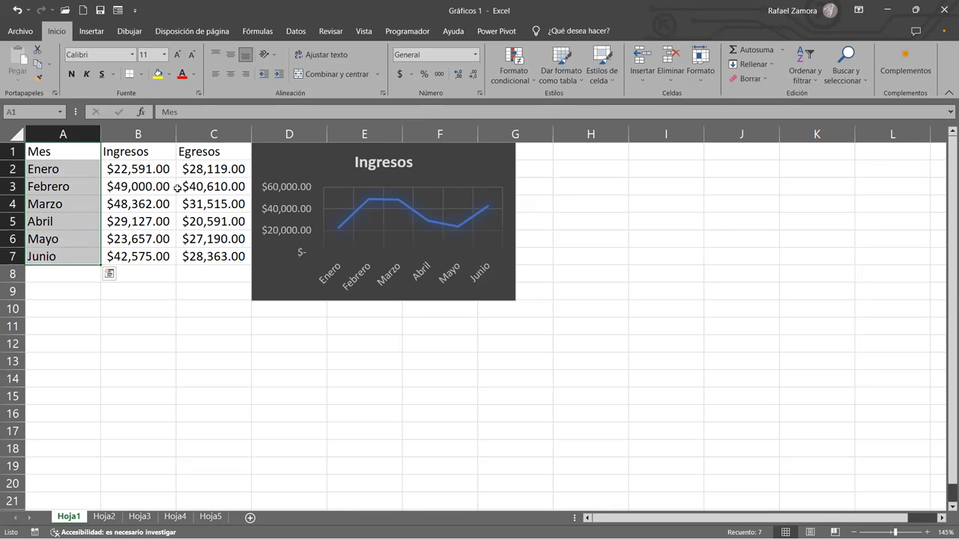
ctrl+drag(214, 153, 202, 255)
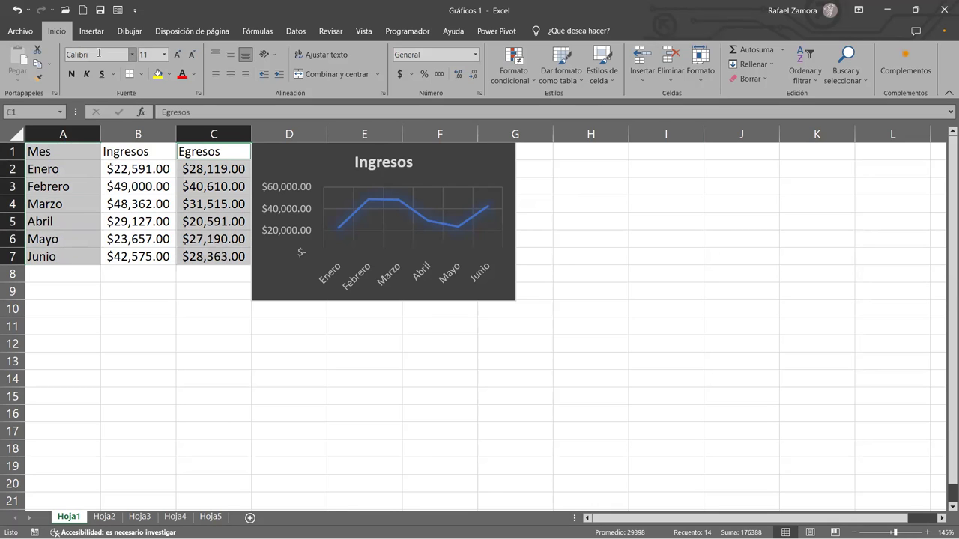
click(92, 31)
click(364, 65)
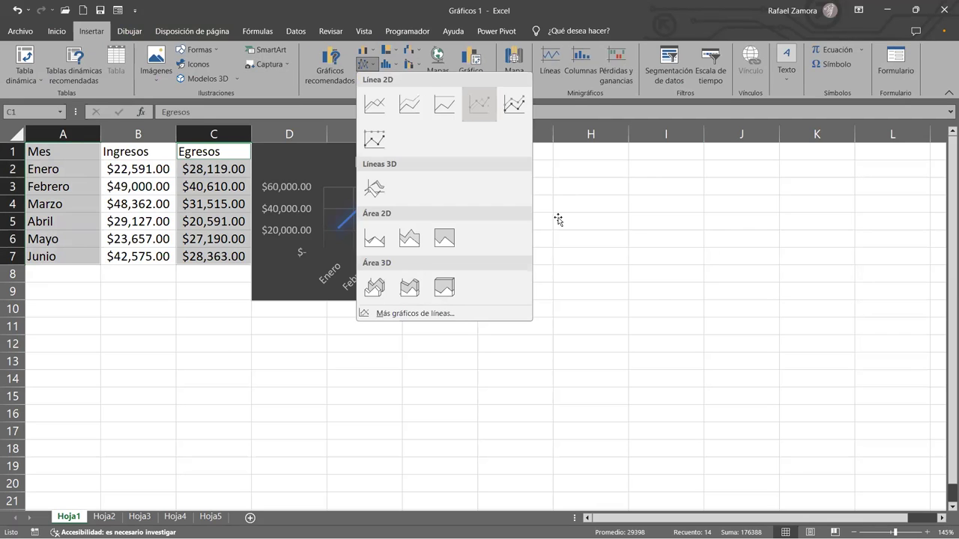
key(Return)
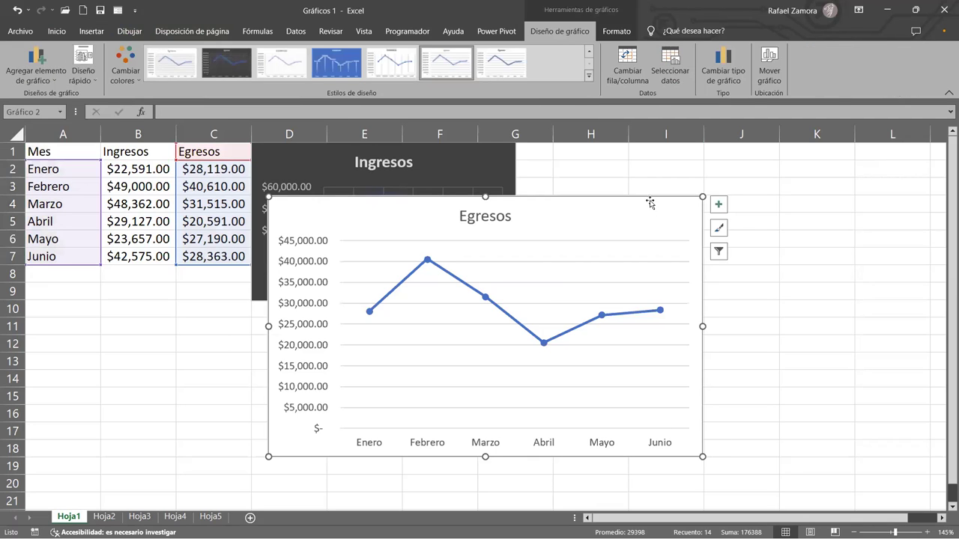
Shrink the new Egresos chart and place it beside the Ingresos chart.
drag(651, 203, 634, 233)
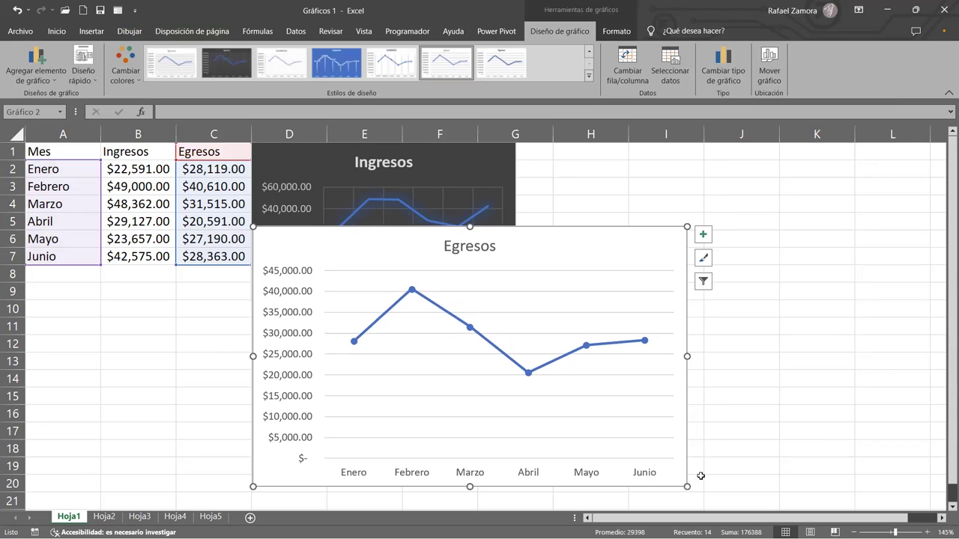
drag(687, 487, 515, 330)
drag(518, 289, 779, 203)
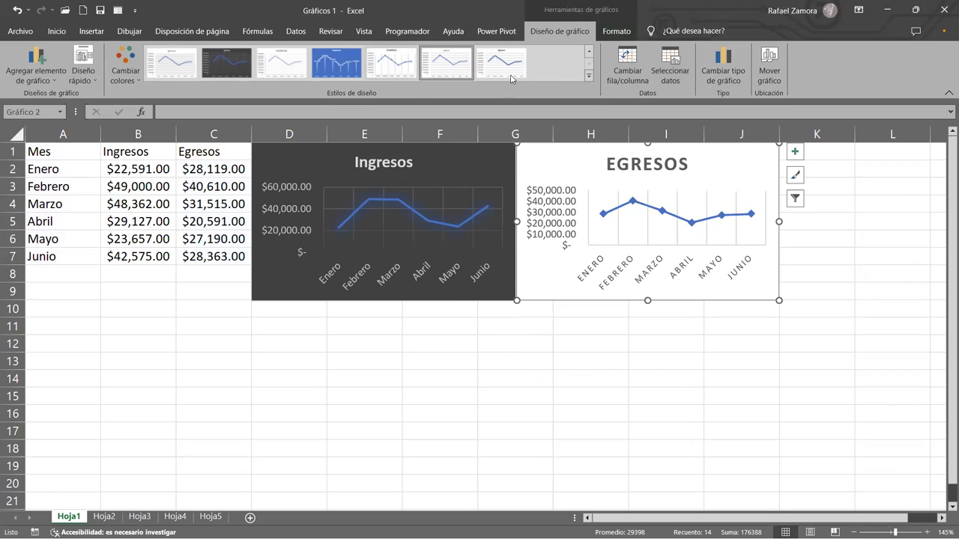
Give the Egresos chart the dark style and an Azul, Énfasis 5, Oscuro 50% background fill.
click(589, 75)
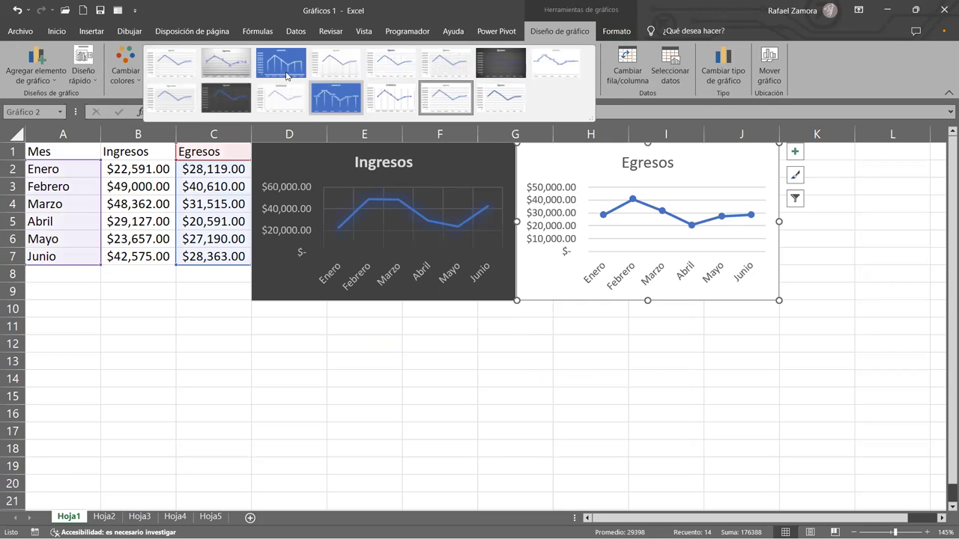
click(228, 101)
click(615, 33)
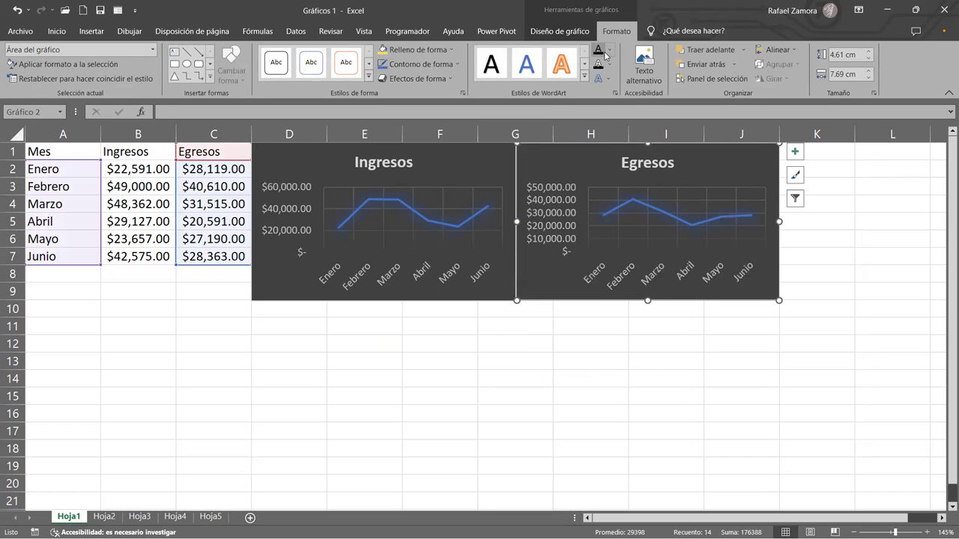
click(383, 51)
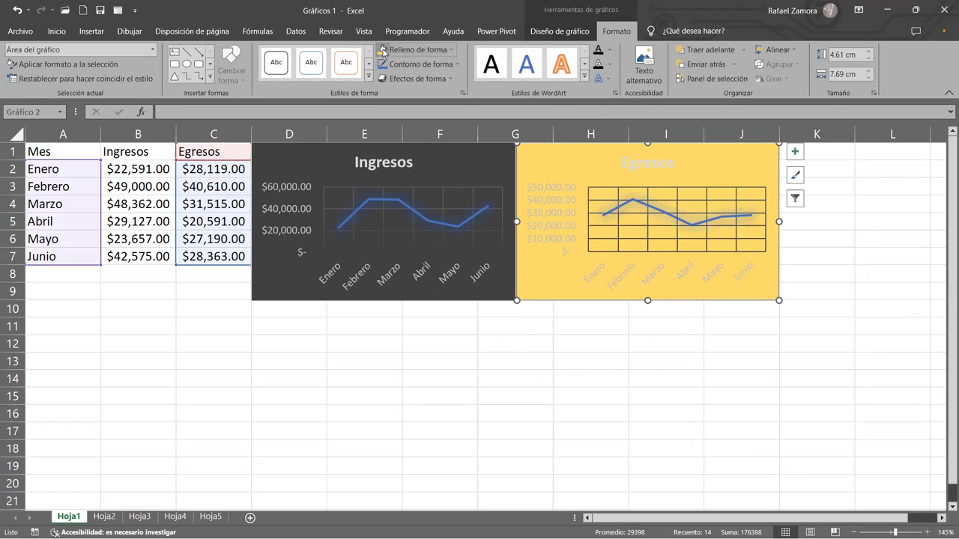
click(451, 49)
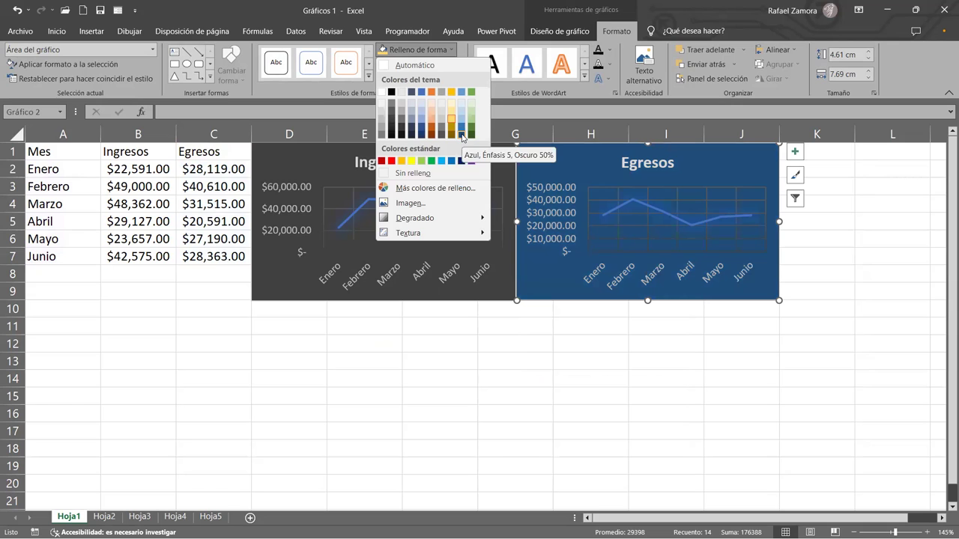
click(461, 132)
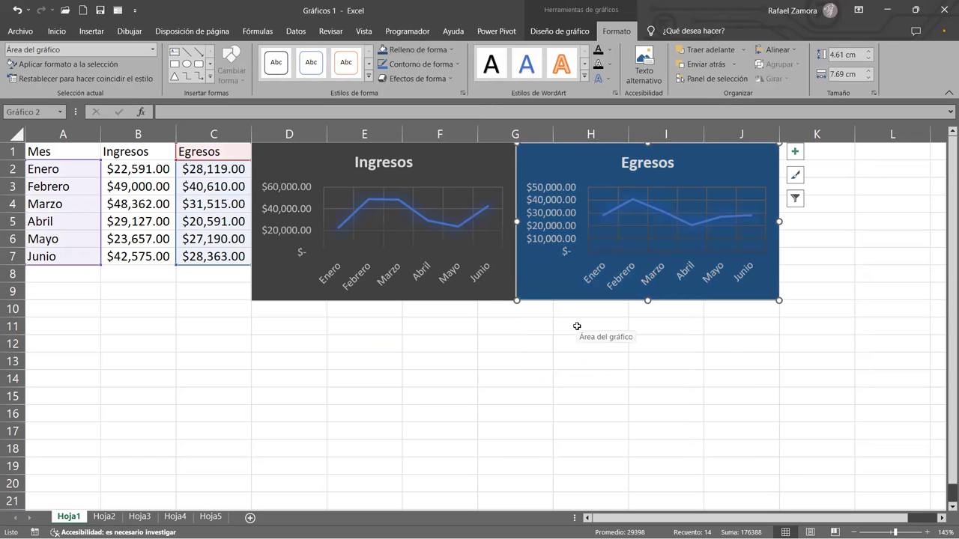
click(588, 357)
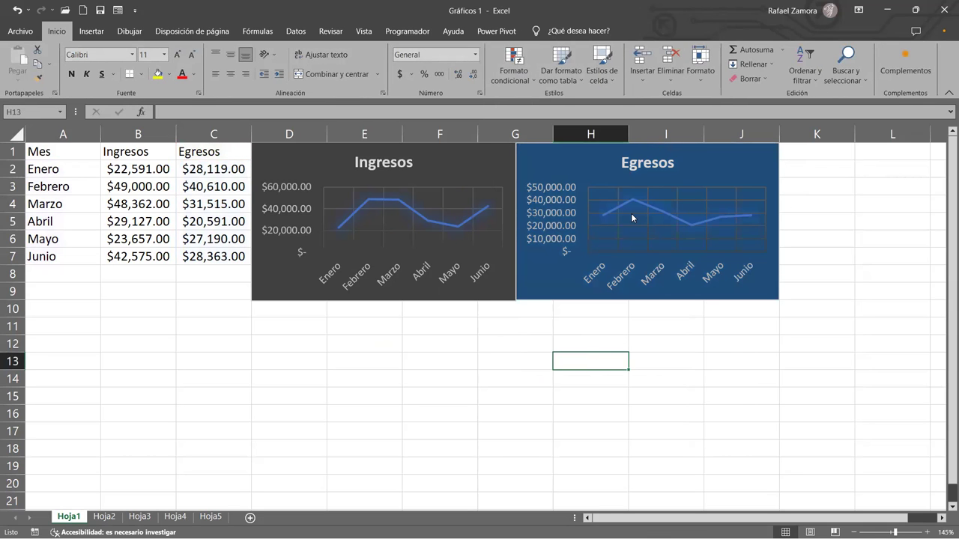
Change the Egresos series line outline colour to orange.
mouse_move(639, 209)
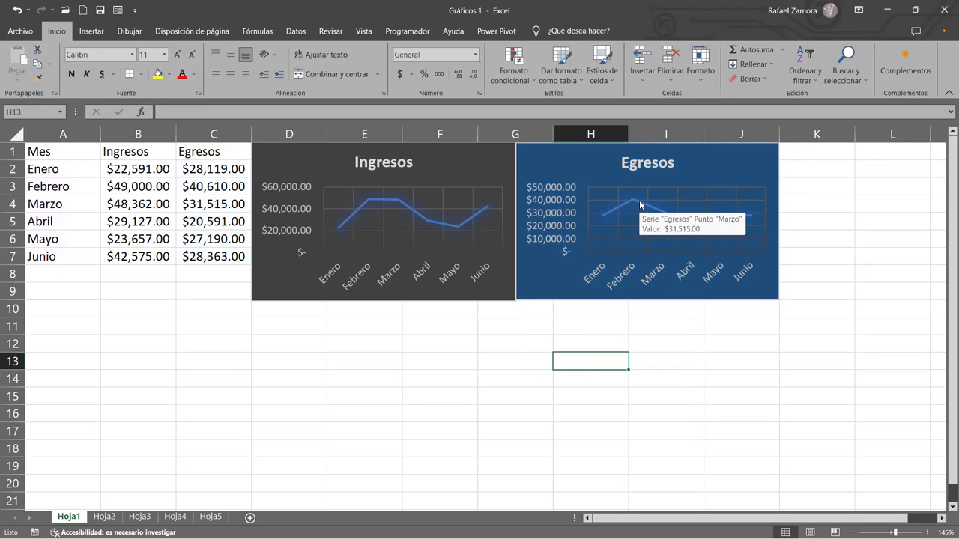
click(640, 204)
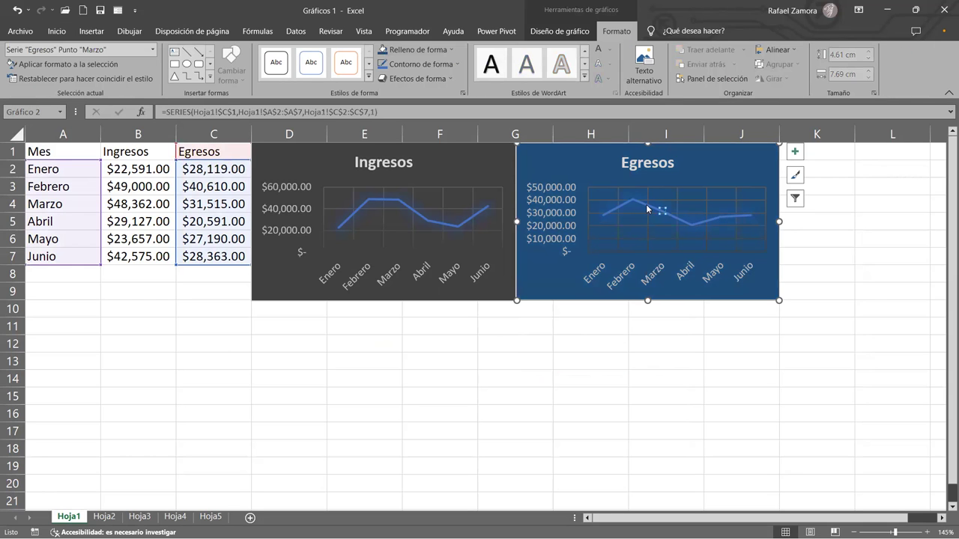
click(871, 268)
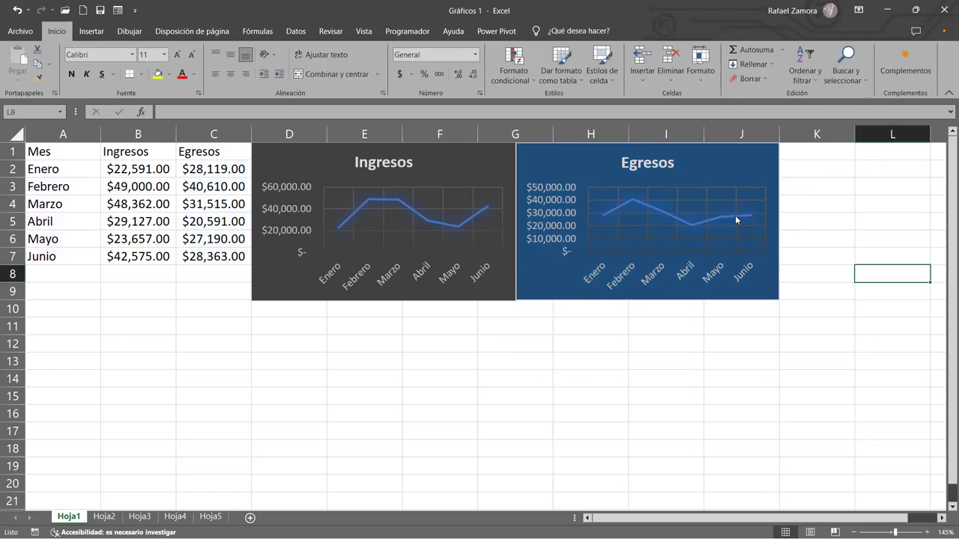
click(735, 215)
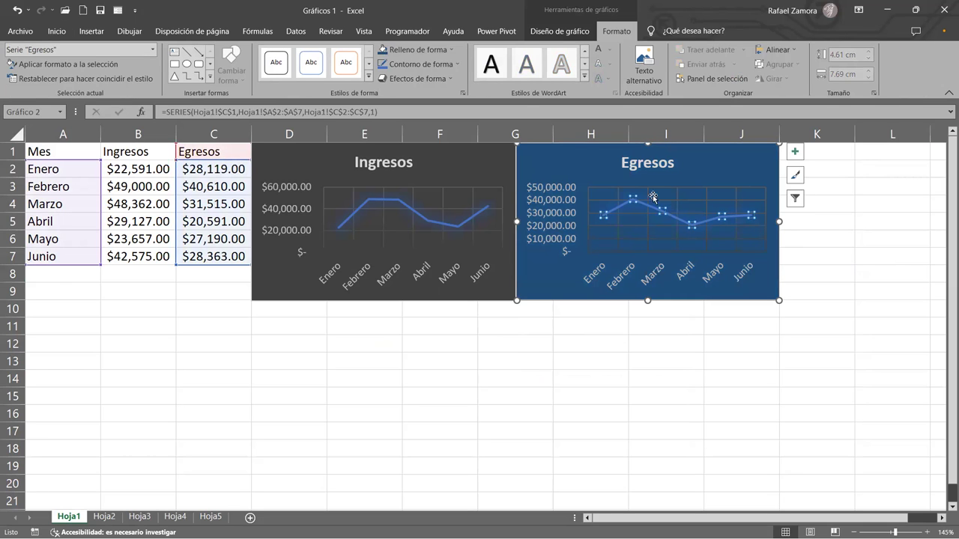
click(460, 68)
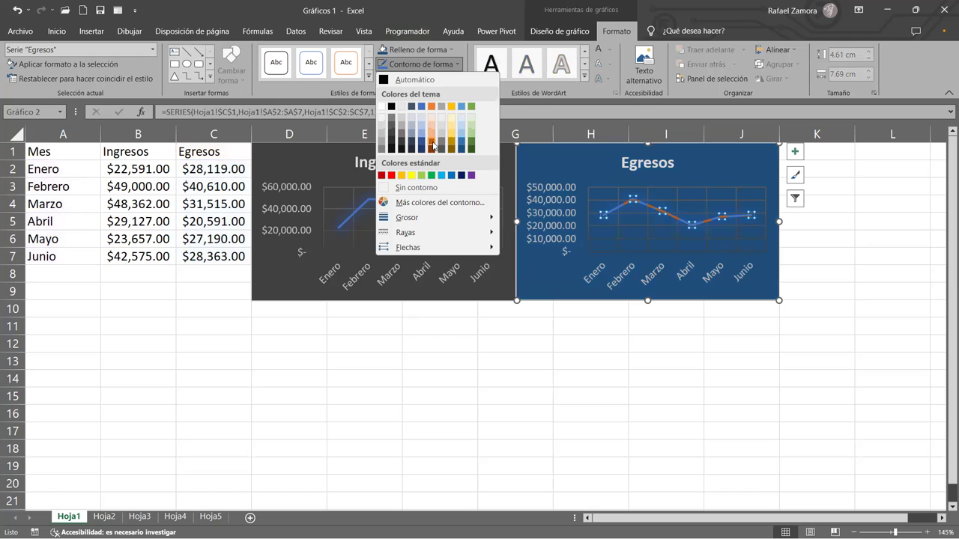
click(432, 140)
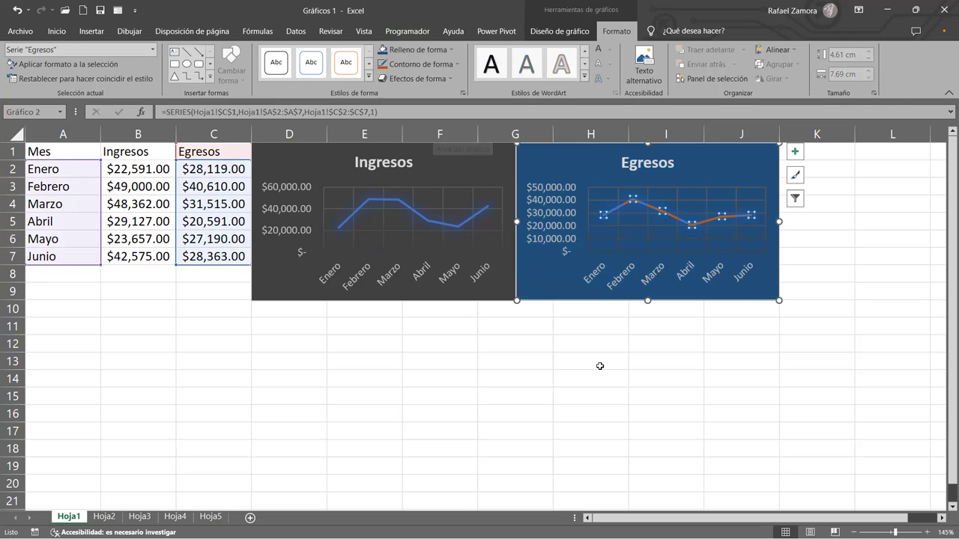
click(600, 366)
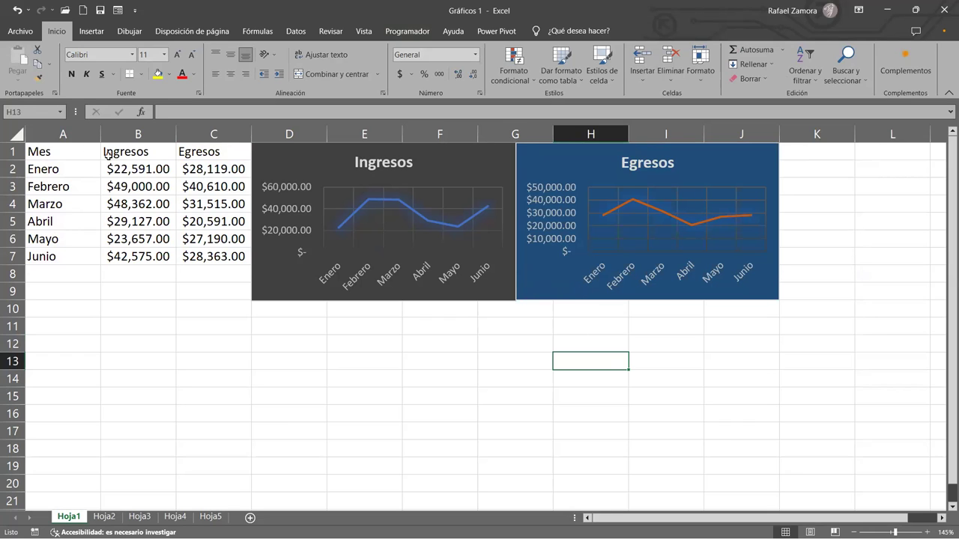
Insert a line chart with markers from A1:C7 comparing Ingresos and Egresos.
drag(68, 150, 199, 256)
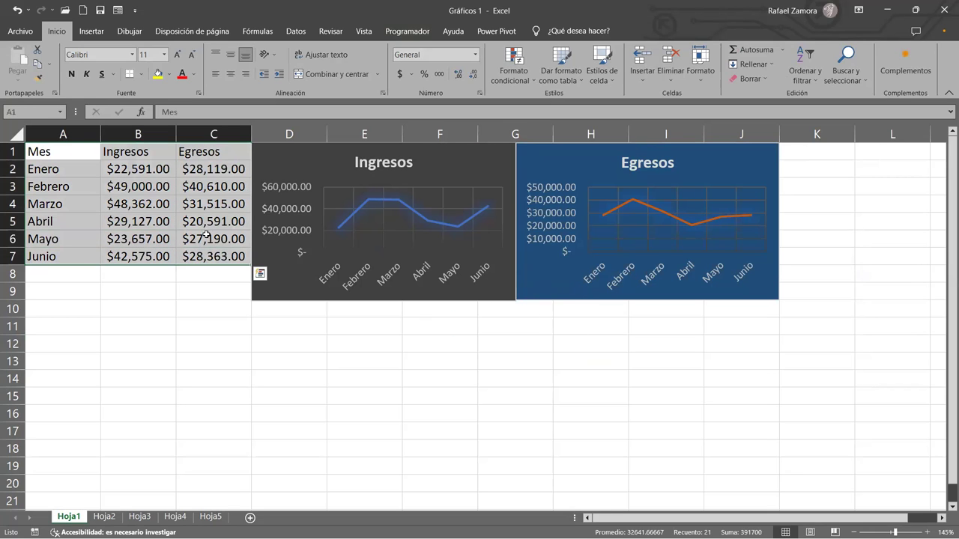
click(91, 32)
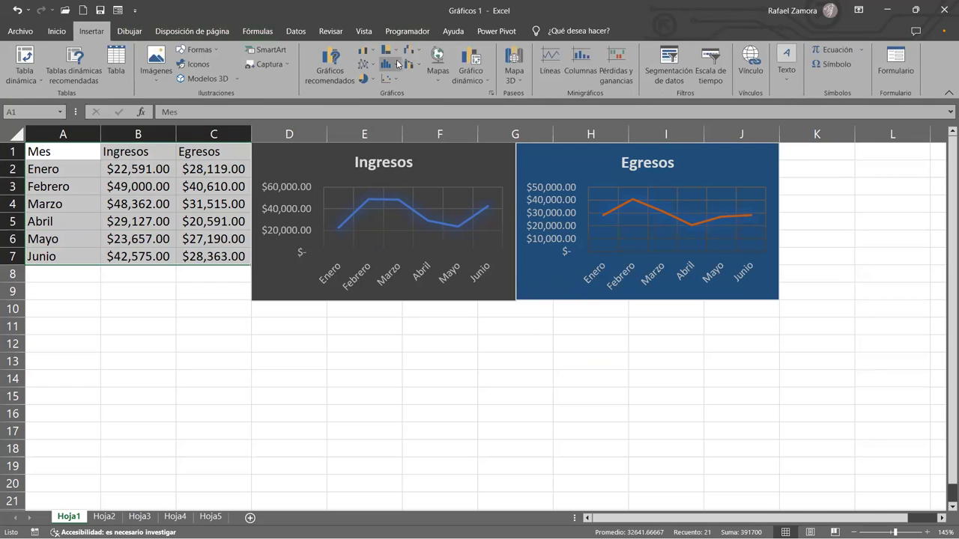
click(377, 70)
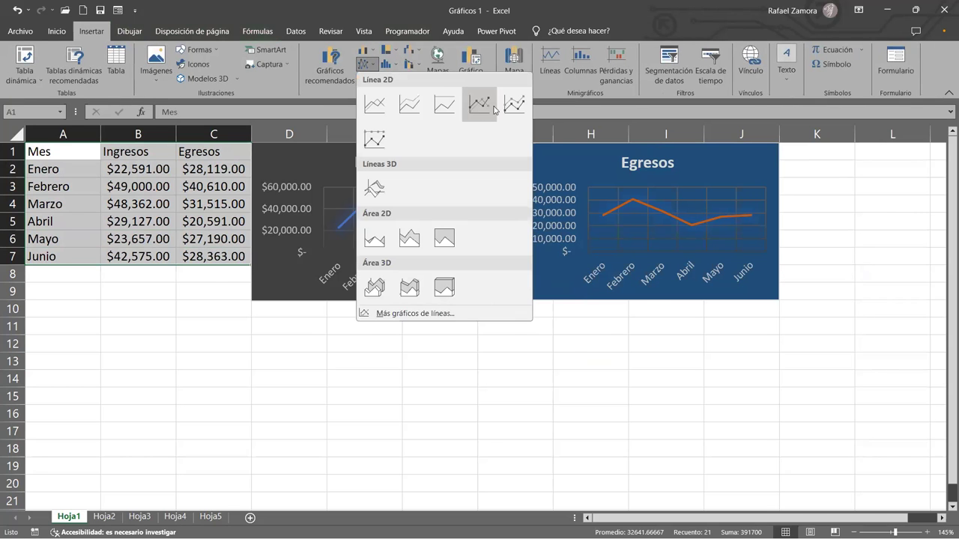
key(Return)
Shrink the new chart, place it below the other two, and slightly enlarge the Egresos chart.
drag(702, 456, 590, 389)
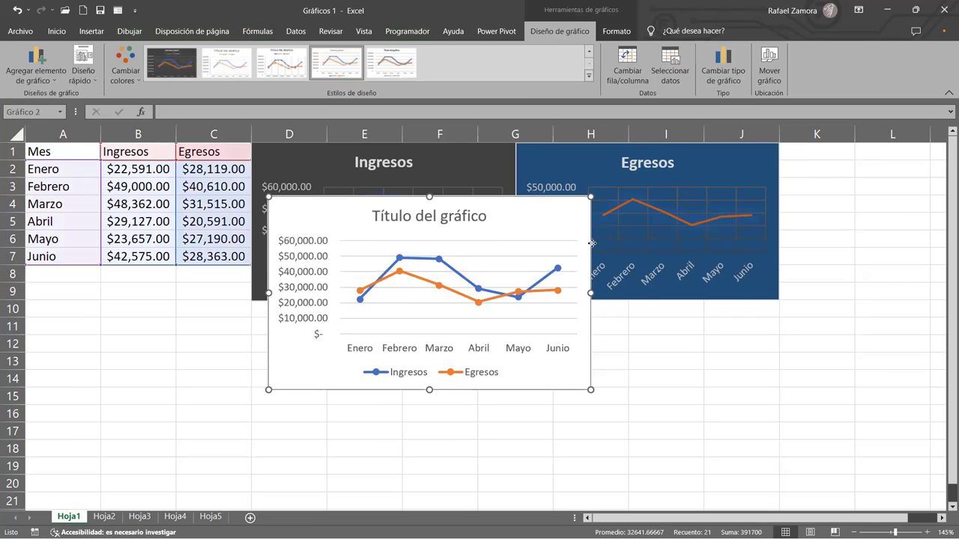
click(659, 225)
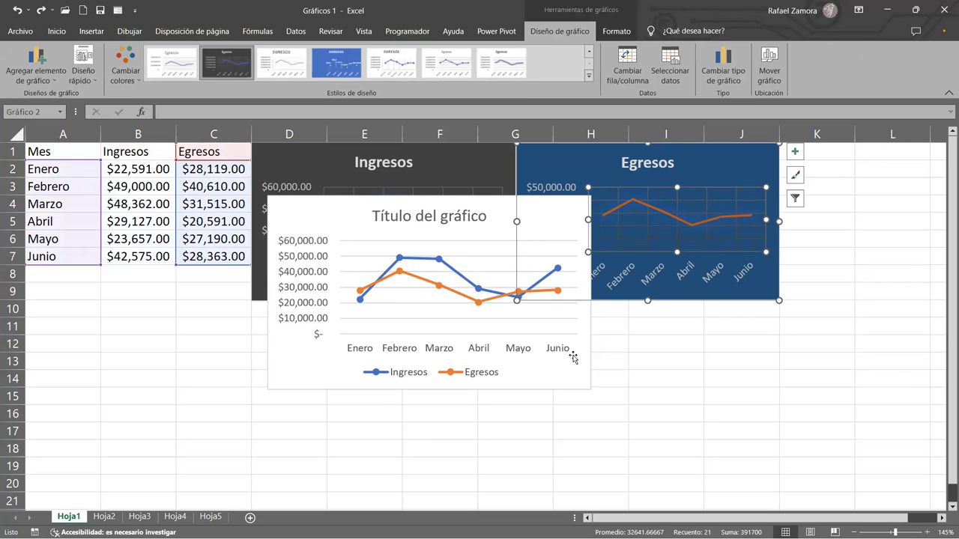
mouse_move(574, 357)
mouse_down()
mouse_move(592, 400)
mouse_move(695, 454)
mouse_up()
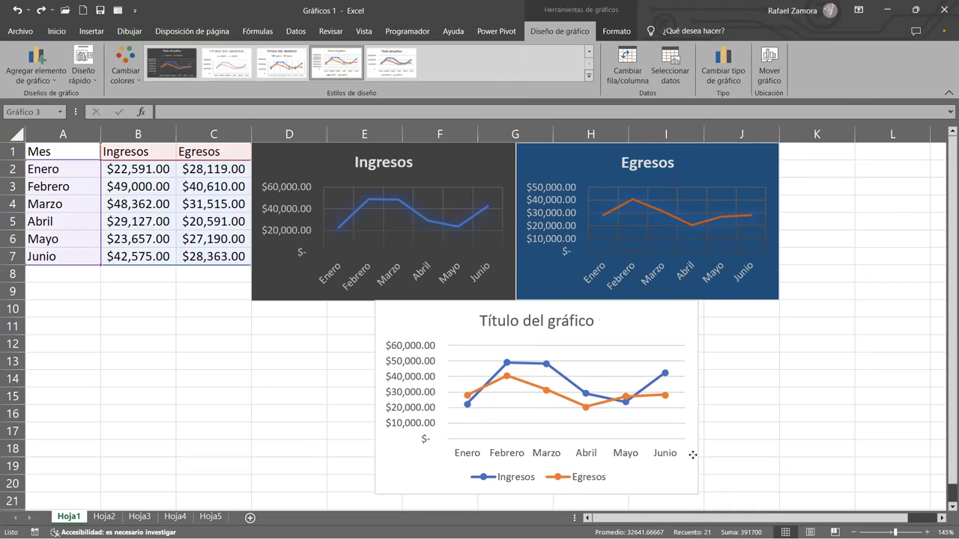
drag(694, 454, 669, 418)
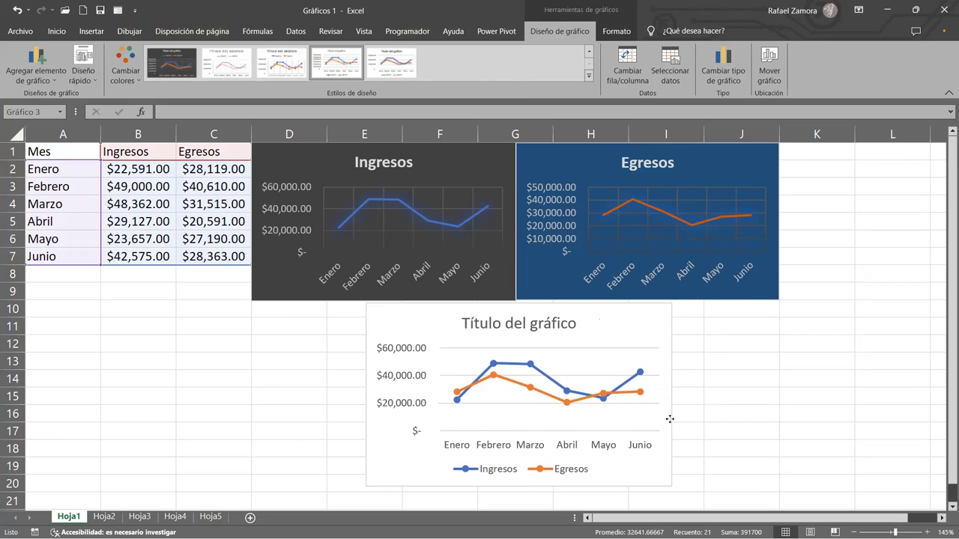
click(756, 299)
drag(779, 300, 782, 302)
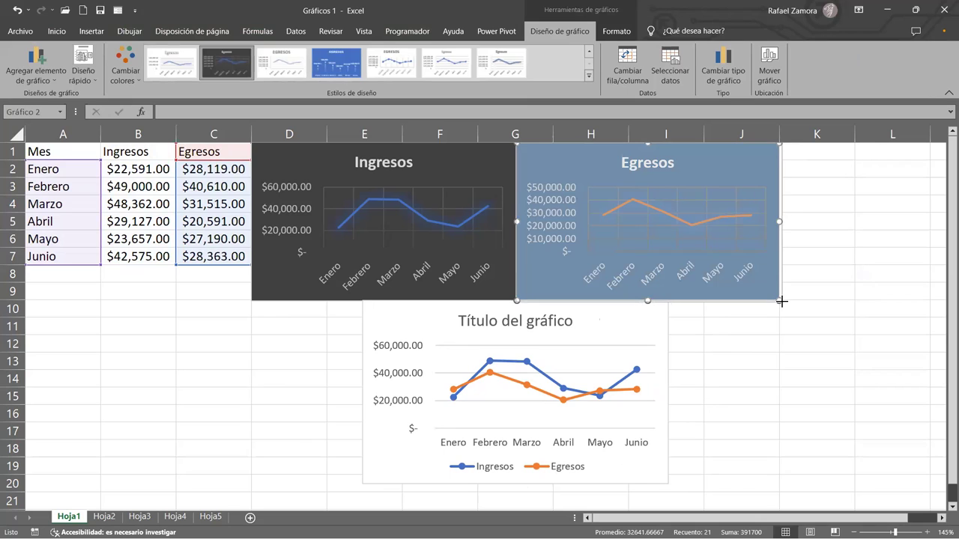
click(788, 383)
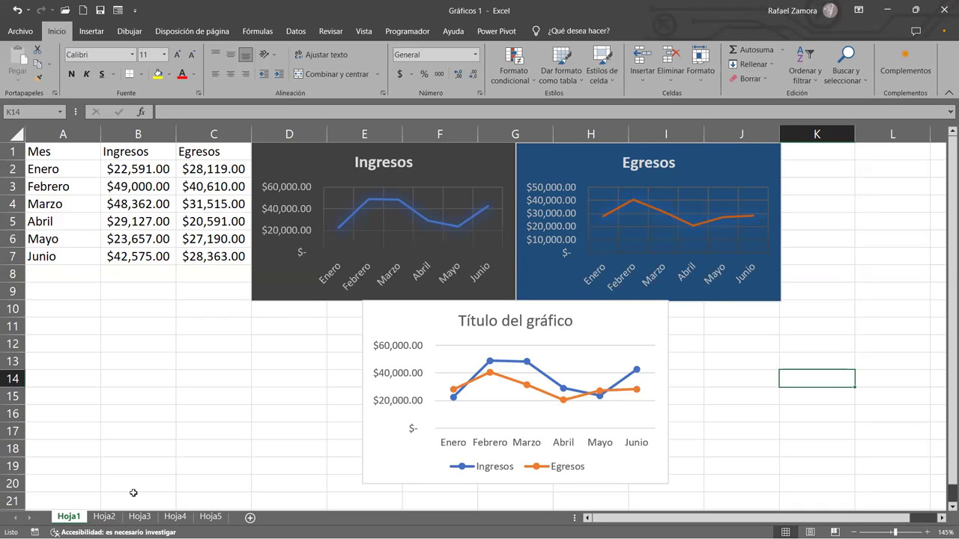
Go through Hoja3 to the Hoja4 sheet with the Canal and % Audiencia table.
click(140, 517)
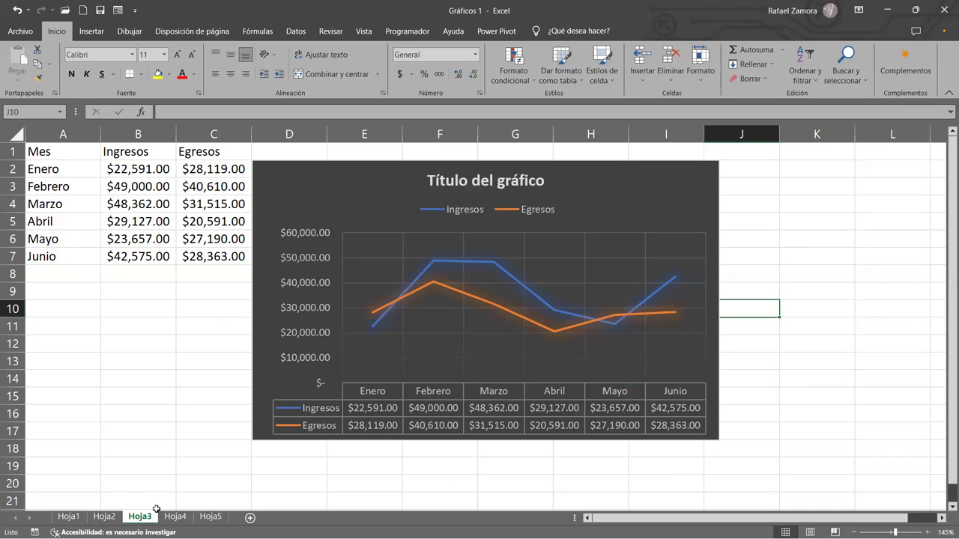
click(176, 517)
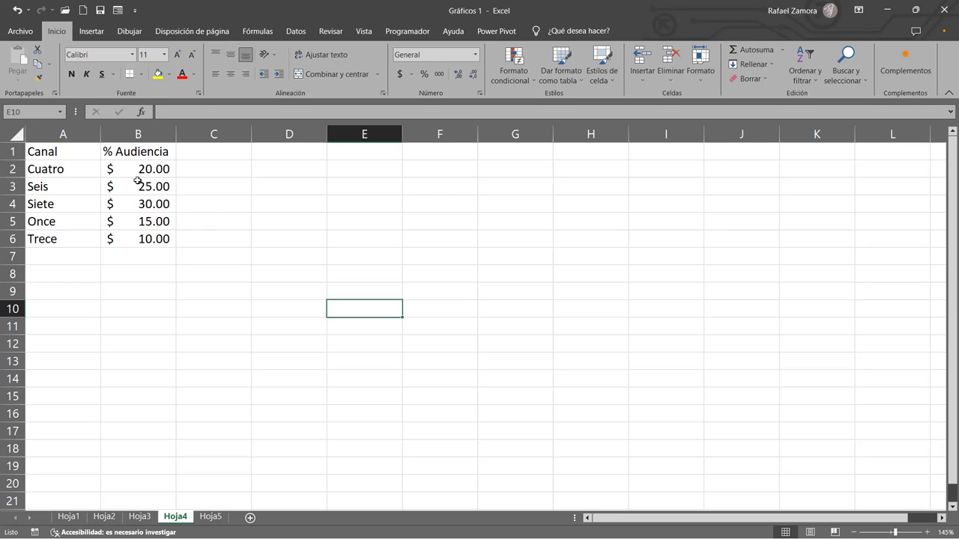
Format the B2:B6 audience values as General numbers and centre them.
drag(139, 168, 140, 231)
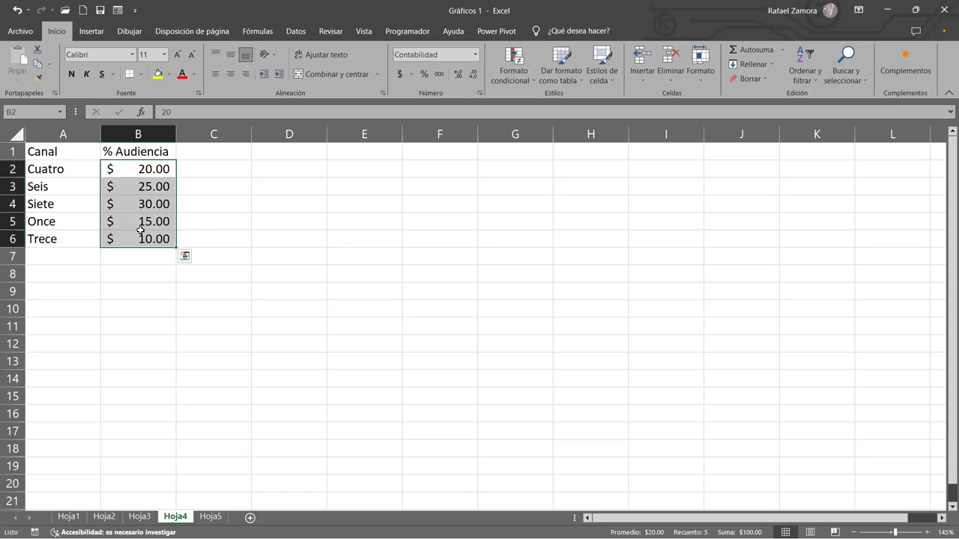
click(475, 55)
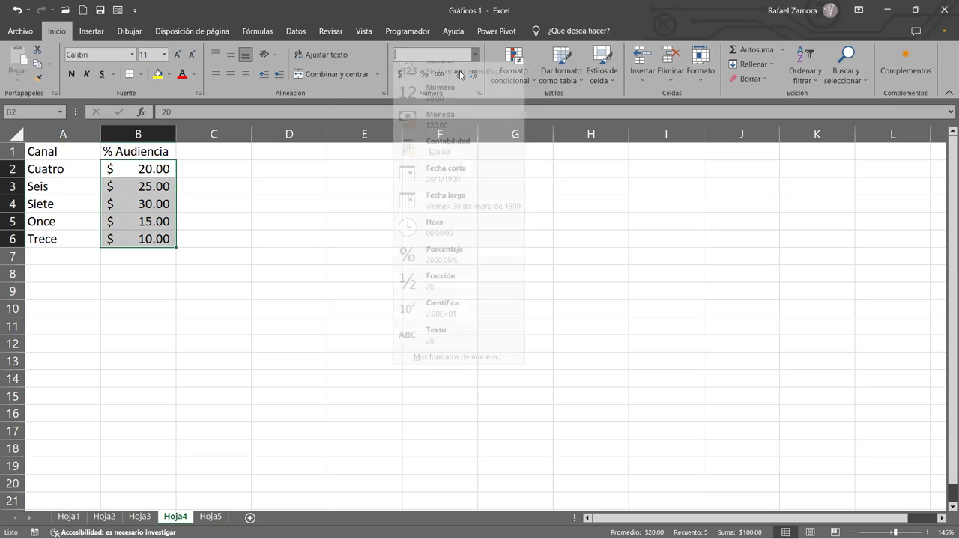
click(448, 75)
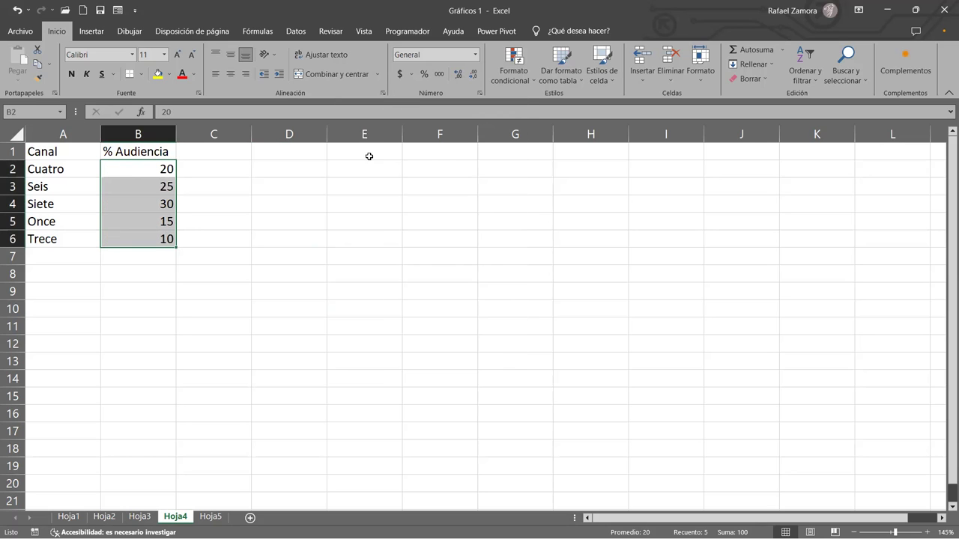
click(235, 77)
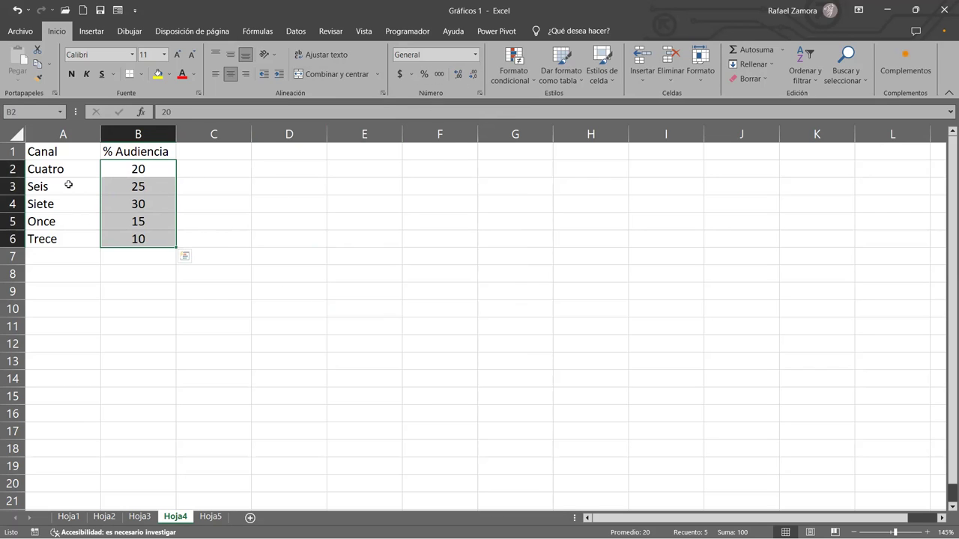
Select the whole Canal / % Audiencia table A1:B6 for charting.
click(84, 149)
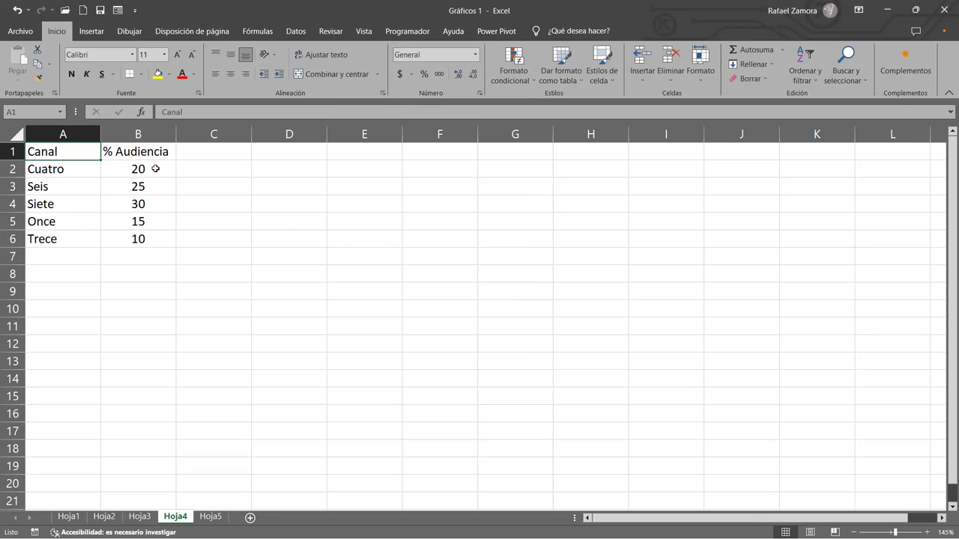
drag(155, 168, 154, 240)
click(424, 275)
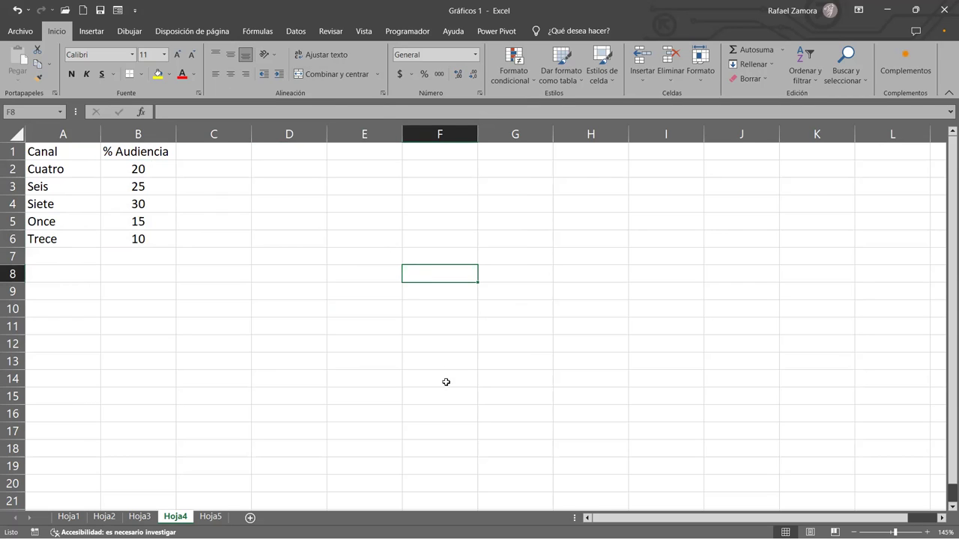
click(214, 277)
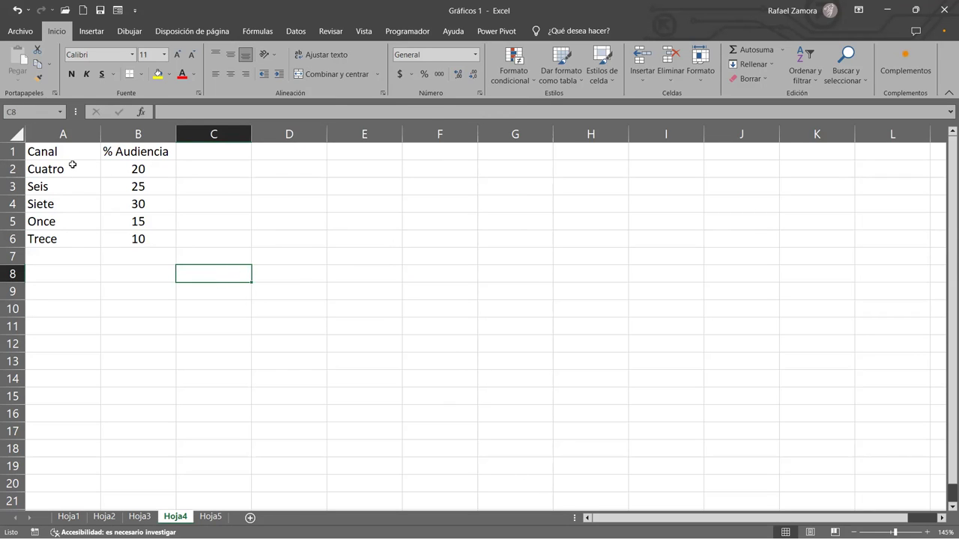
drag(75, 151, 138, 238)
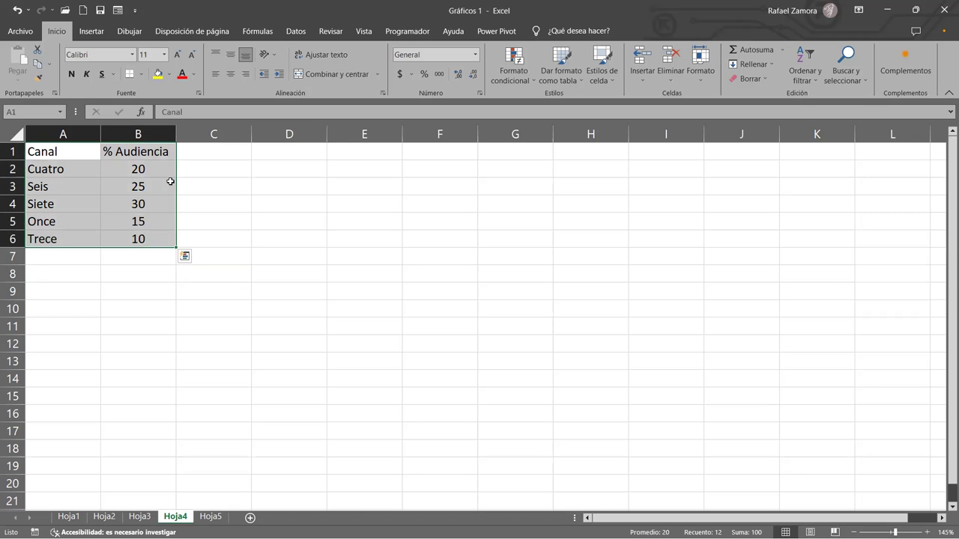
Insert a 3D pie chart of the Canal / % Audiencia data and move it beside the table.
click(91, 32)
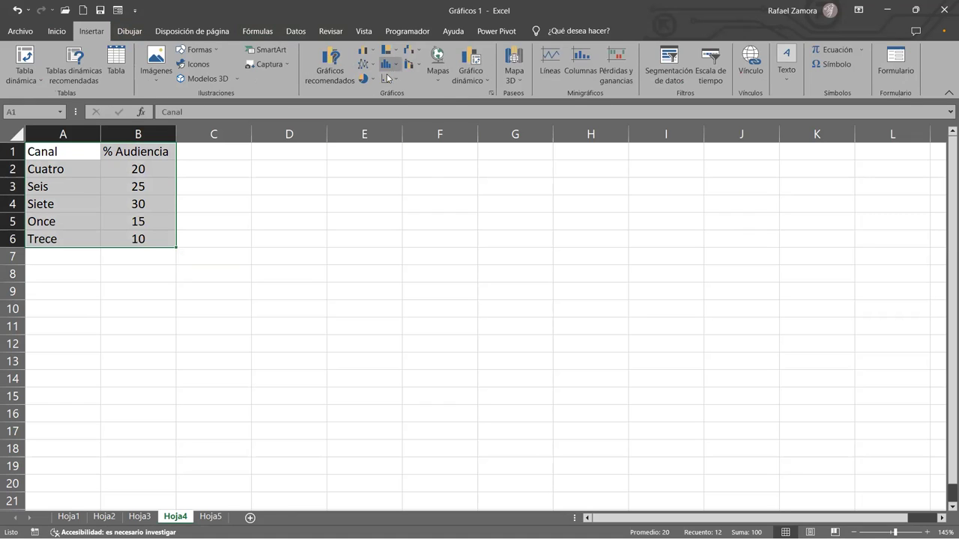
click(330, 68)
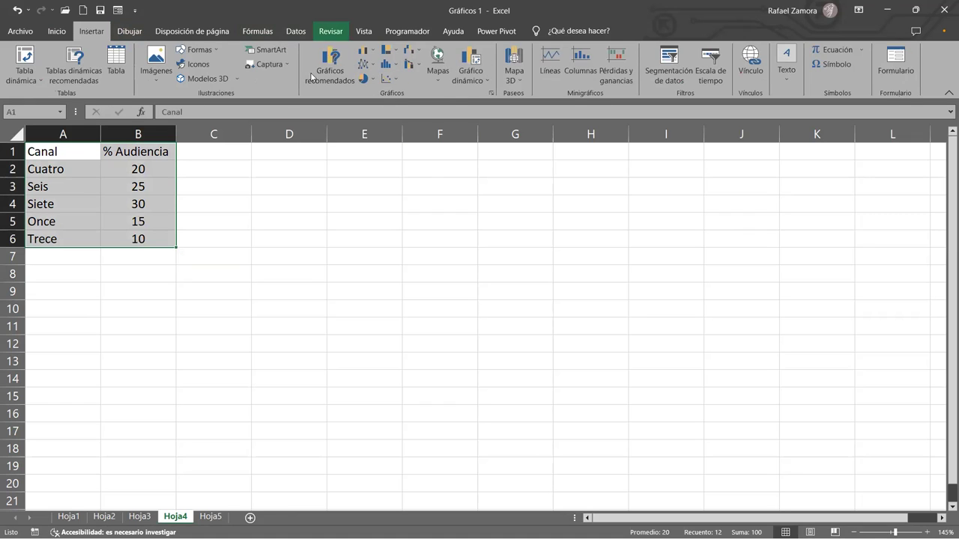
click(374, 80)
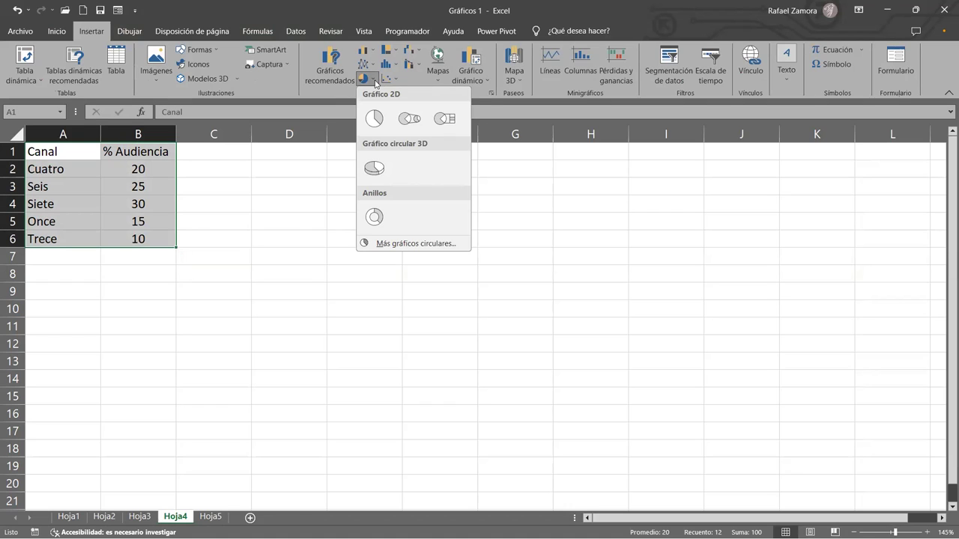
click(370, 173)
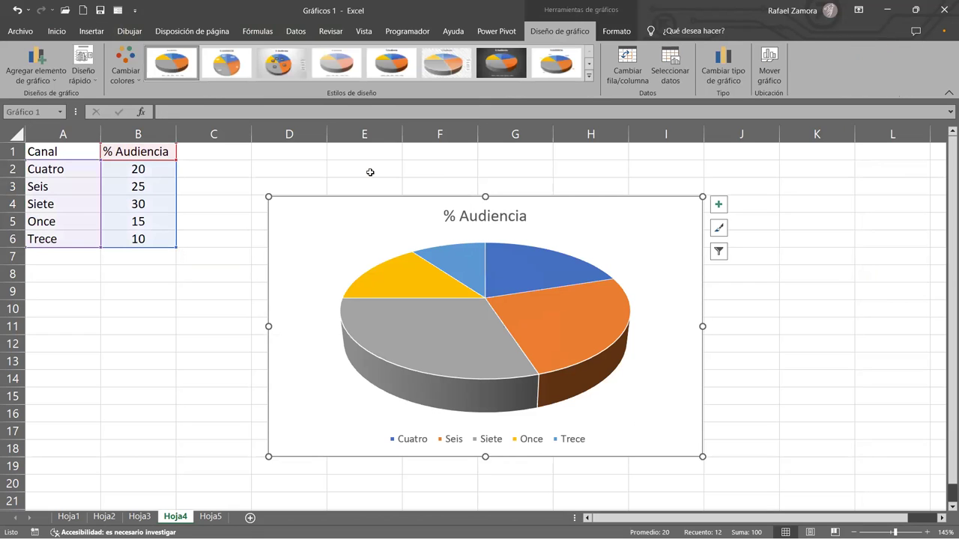
drag(386, 199, 368, 155)
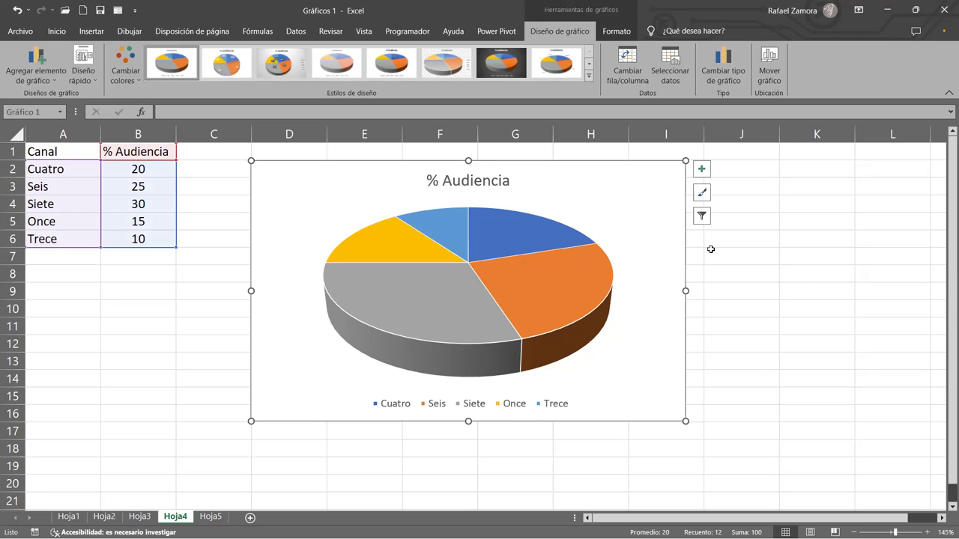
click(705, 196)
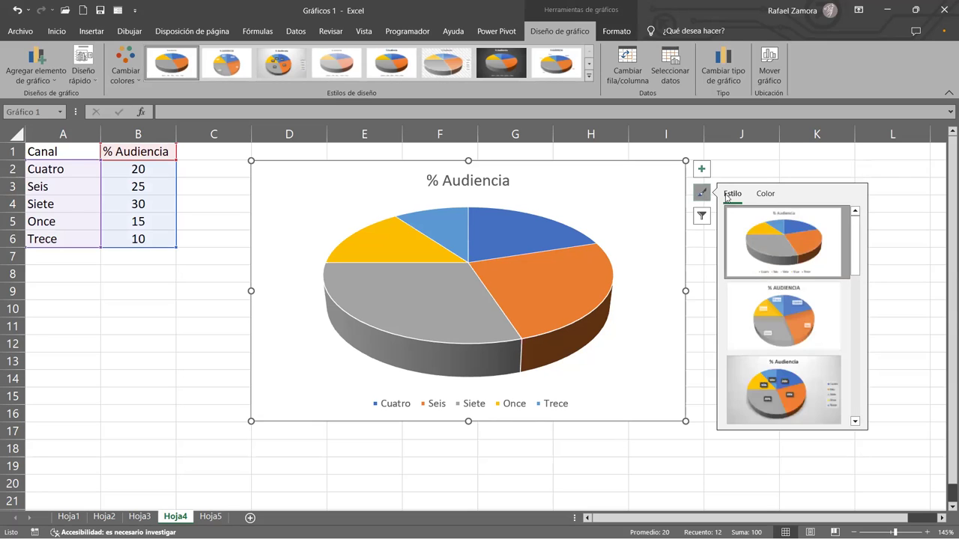
click(771, 194)
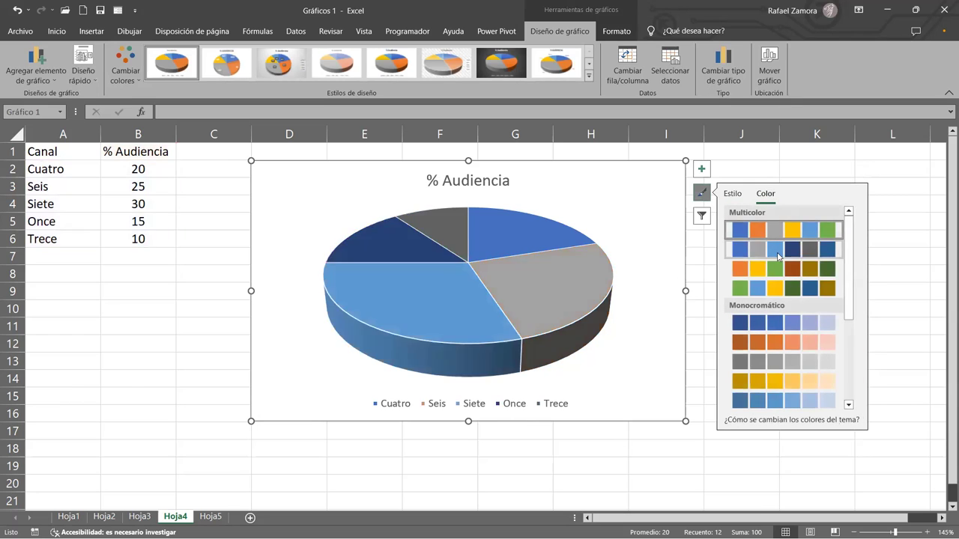
click(779, 289)
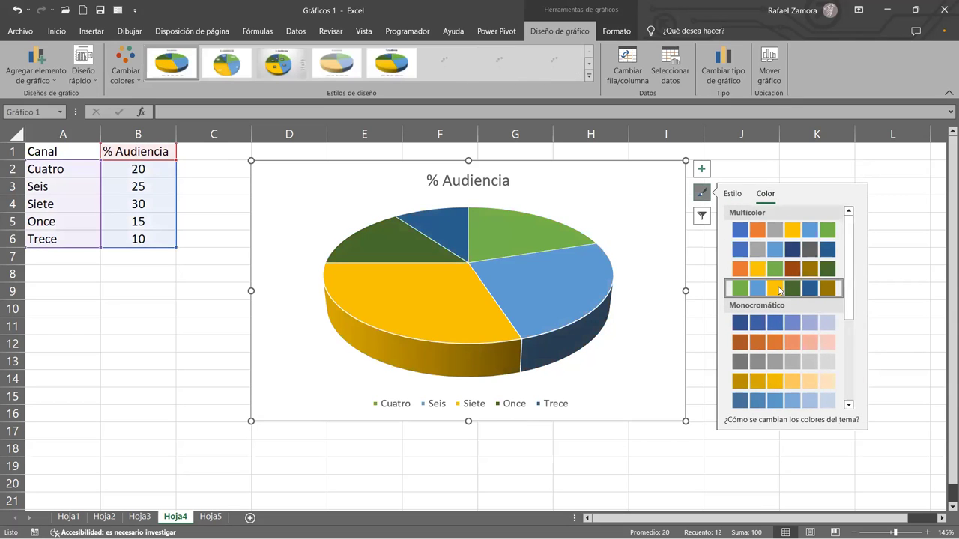
click(778, 329)
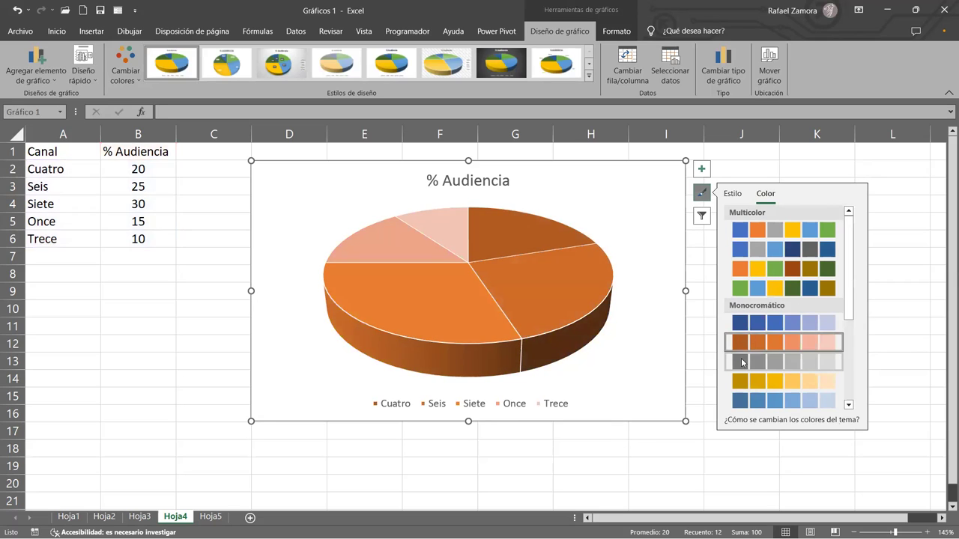
click(780, 383)
drag(849, 292, 852, 337)
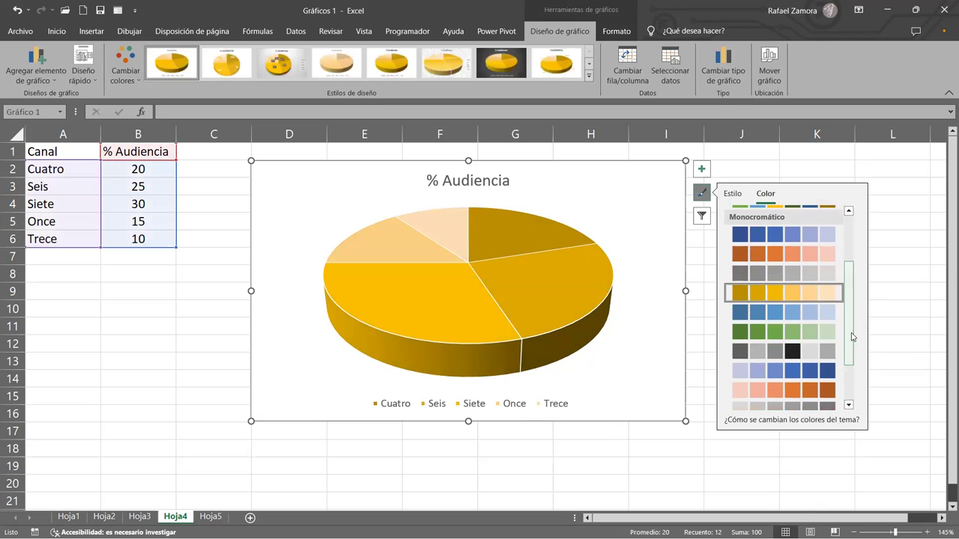
click(824, 311)
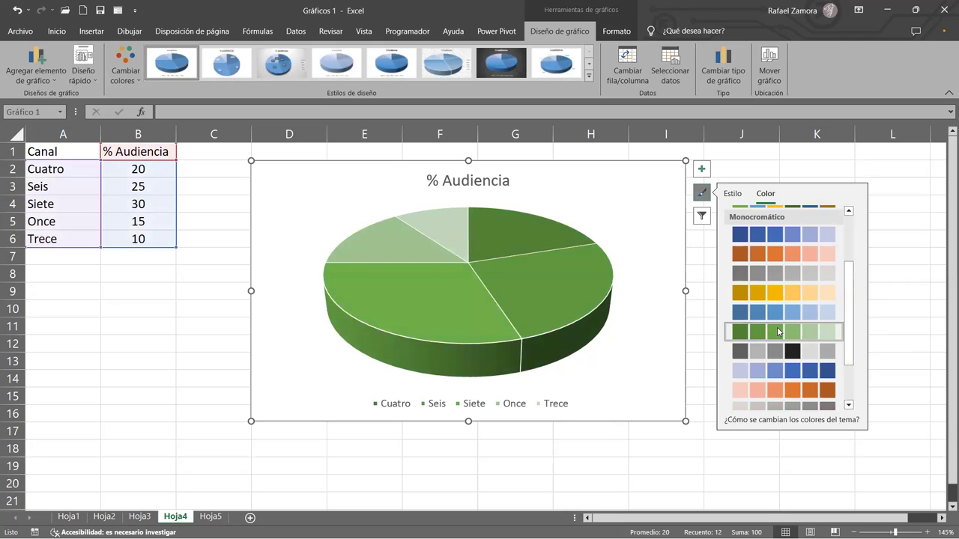
click(772, 370)
click(767, 391)
drag(849, 359, 864, 208)
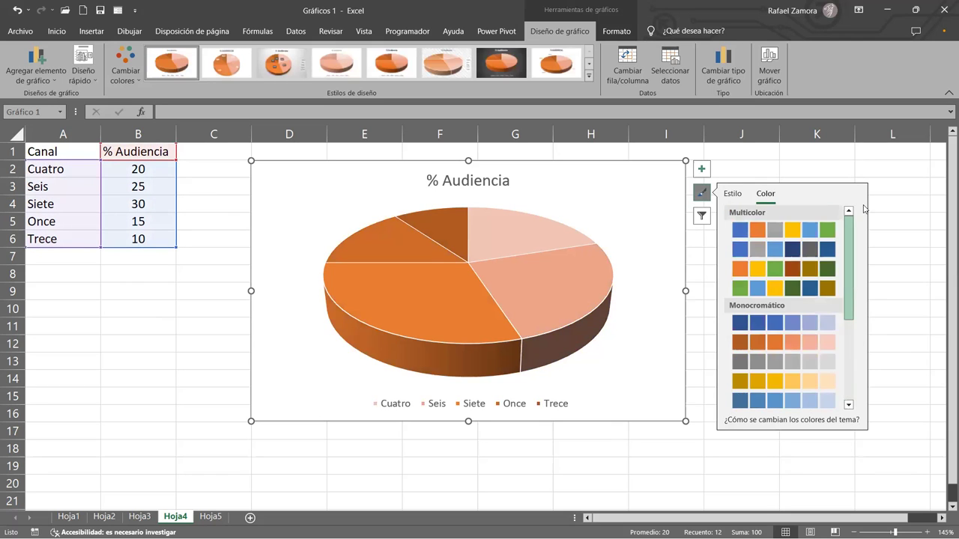
click(775, 230)
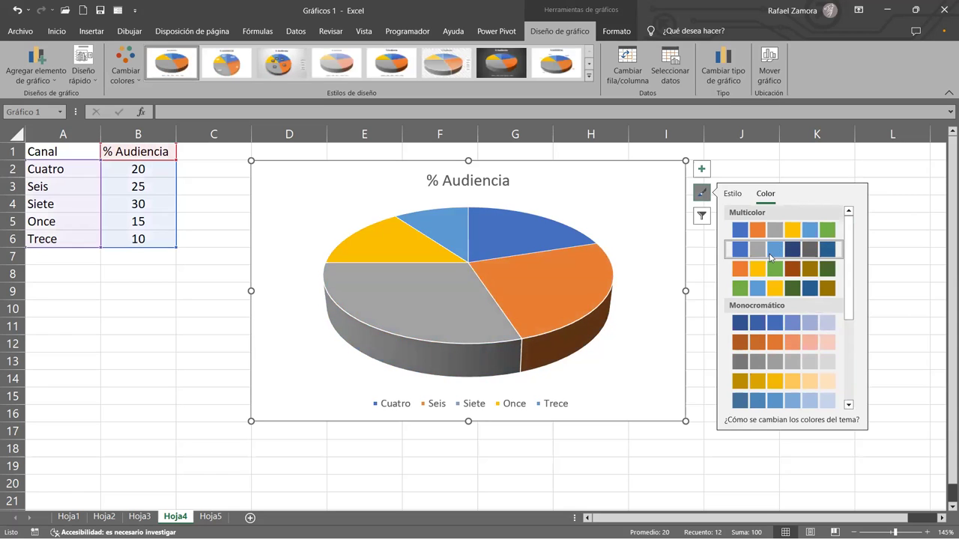
click(770, 257)
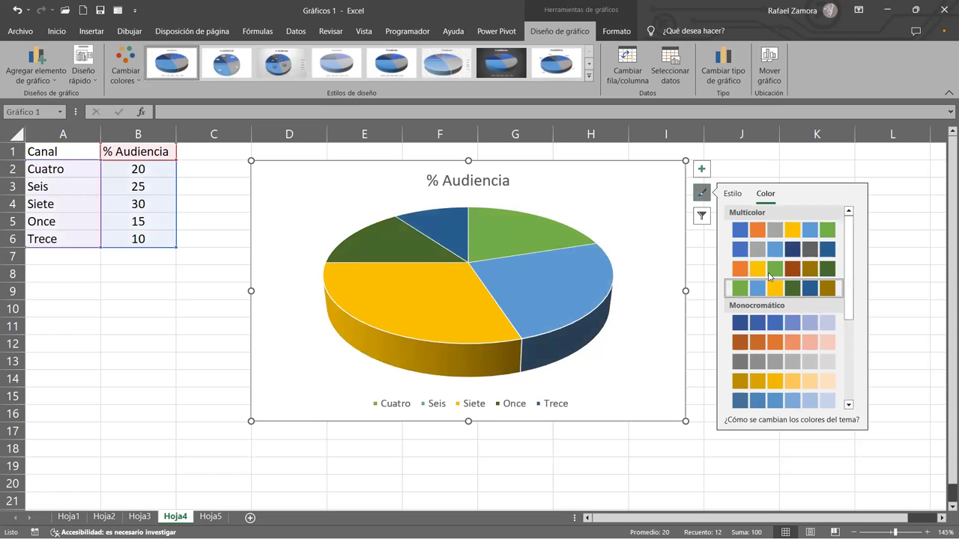
click(771, 224)
click(775, 157)
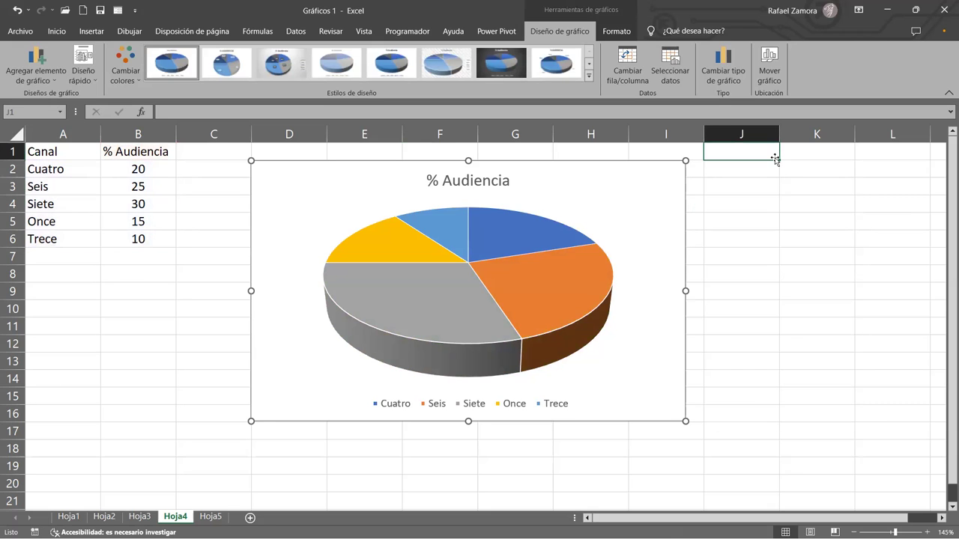
click(684, 190)
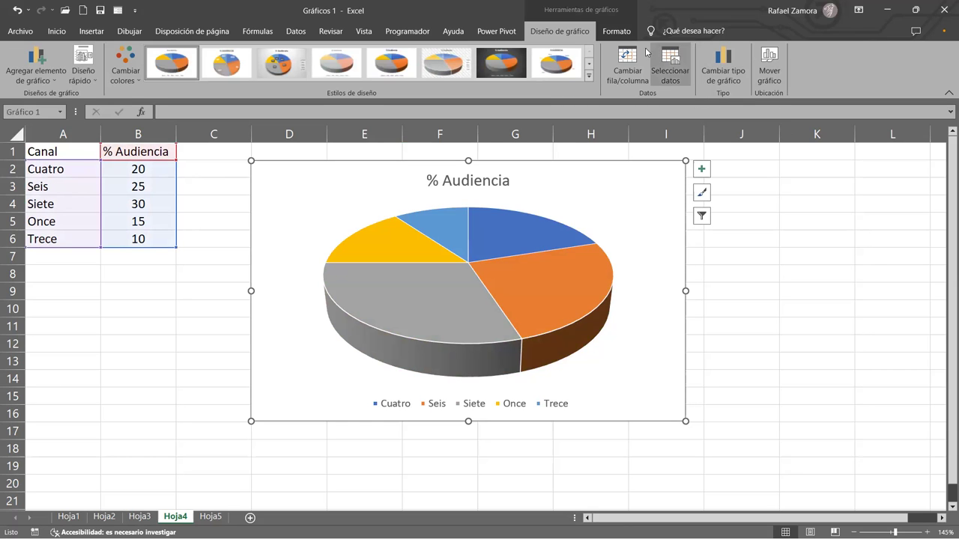
Apply chart style 10 to the % Audiencia pie chart.
click(619, 31)
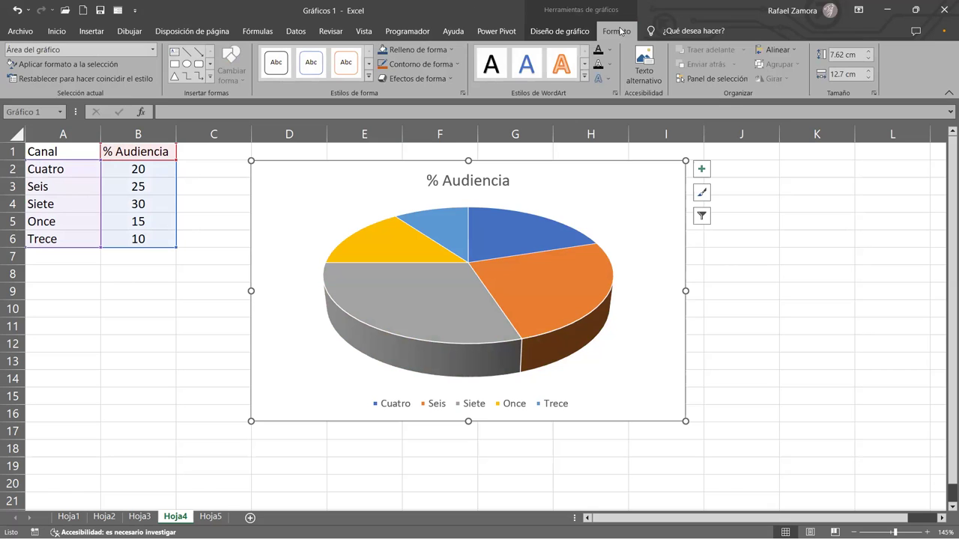
click(560, 30)
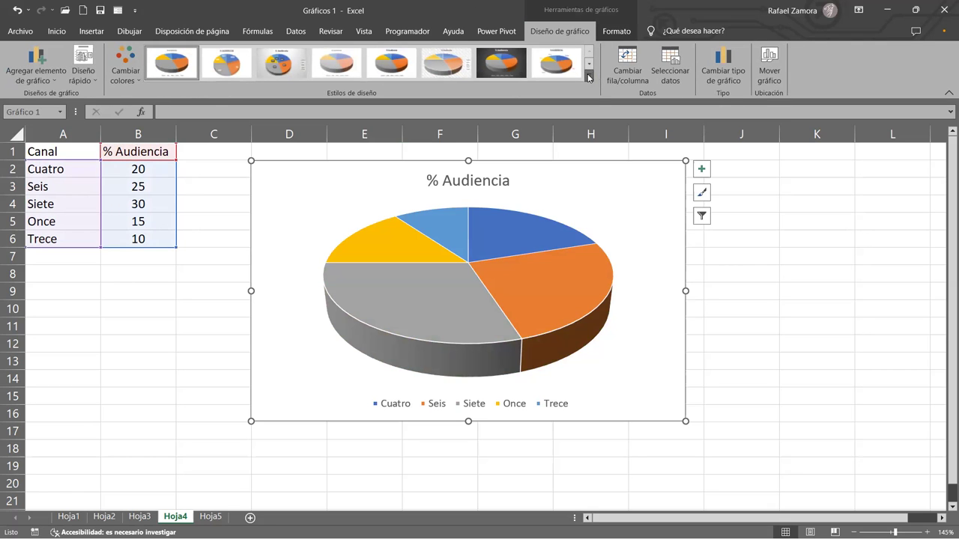
click(588, 77)
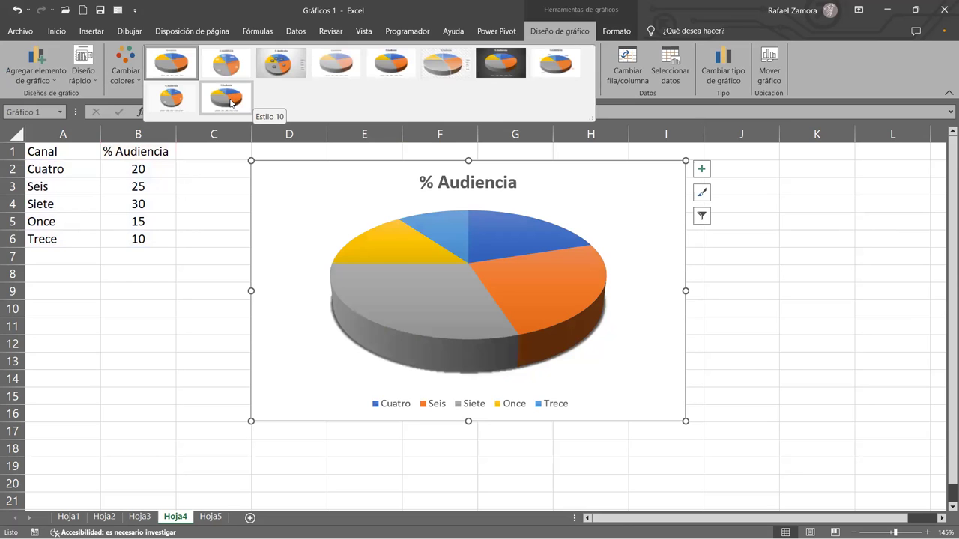
click(231, 103)
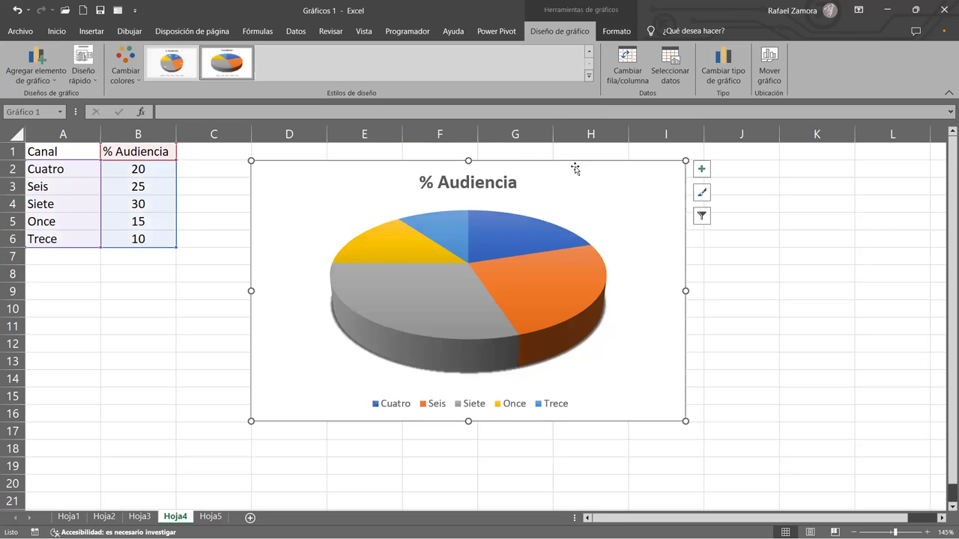
click(617, 31)
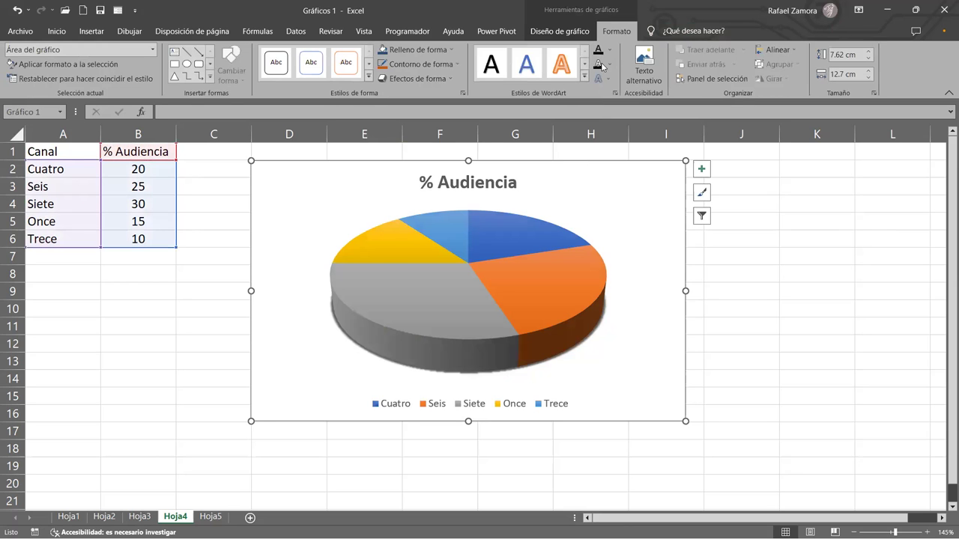
Fill the chart background with the custom light blue 139, 214, 237 (#8BD6ED).
click(451, 49)
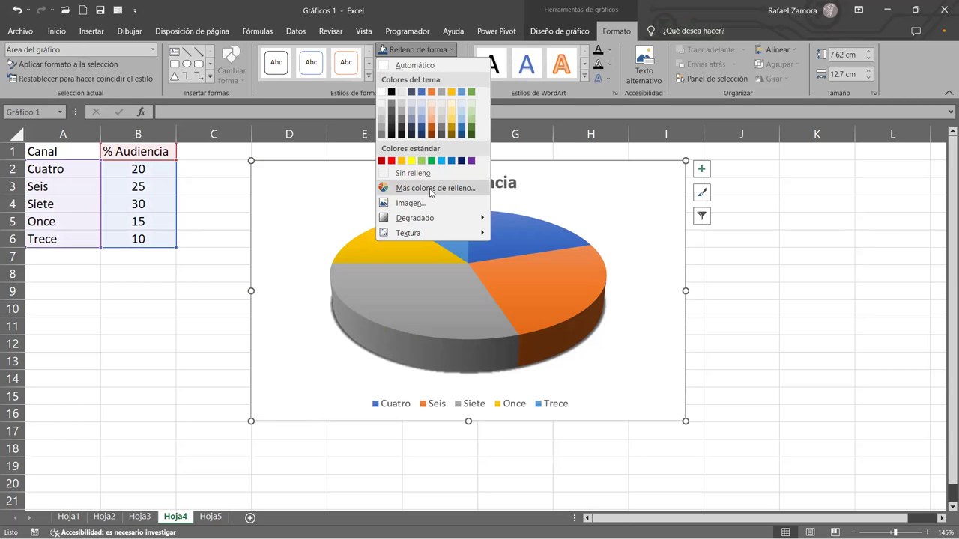
click(431, 192)
click(231, 86)
click(226, 127)
drag(290, 143, 291, 132)
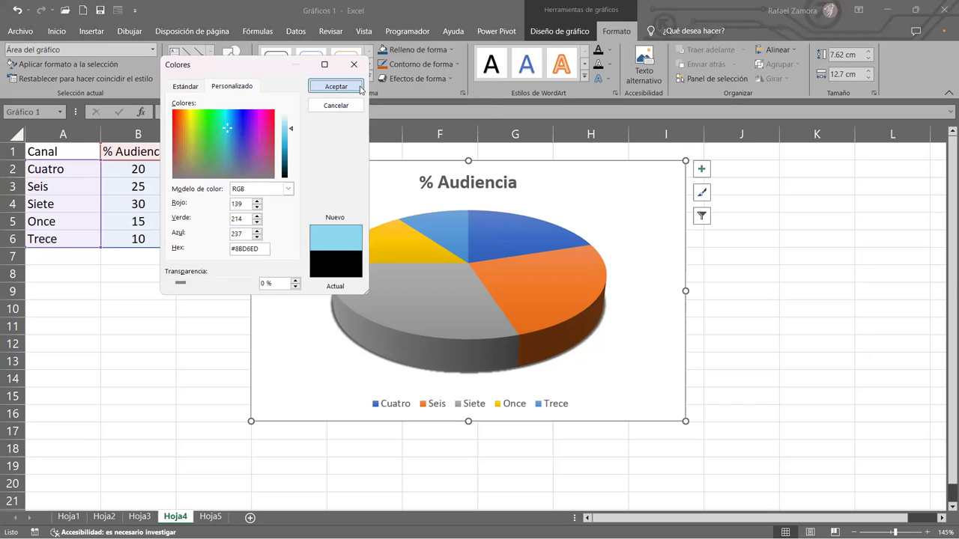
click(361, 88)
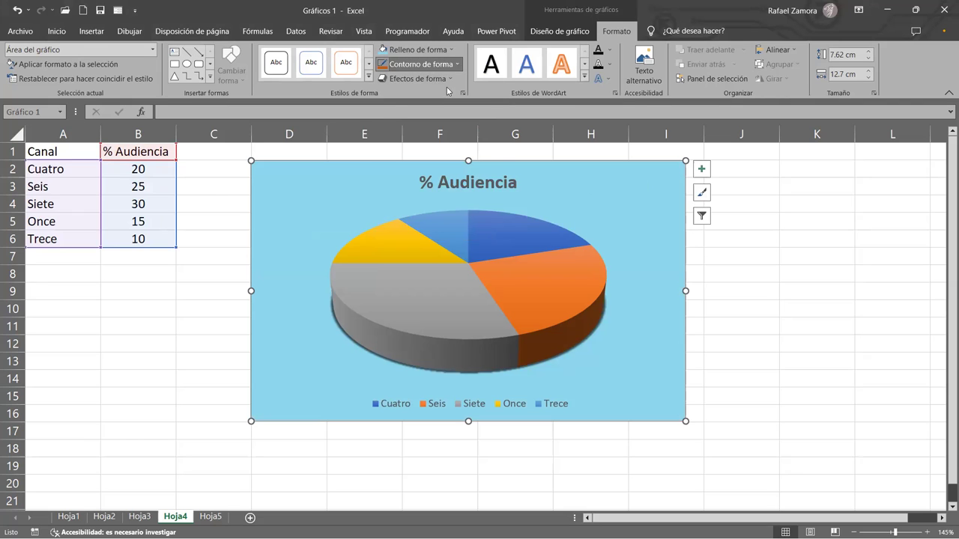
Outline the chart in black with a 2¼ pt weight.
click(458, 64)
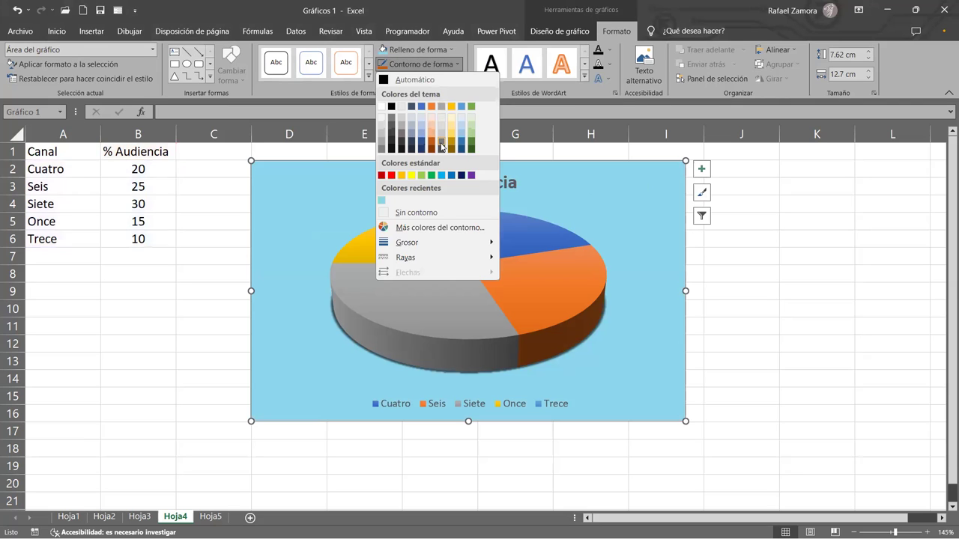
click(391, 107)
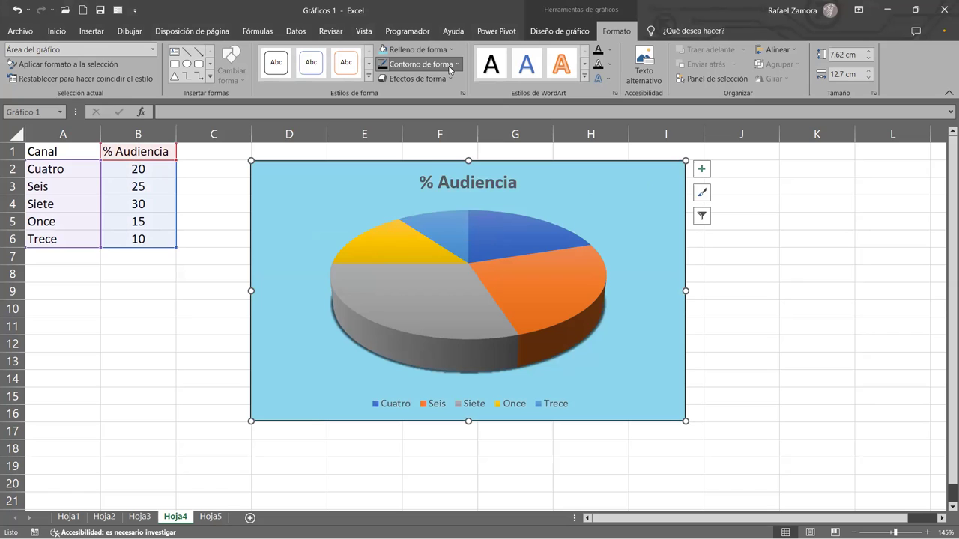
click(449, 66)
mouse_move(422, 247)
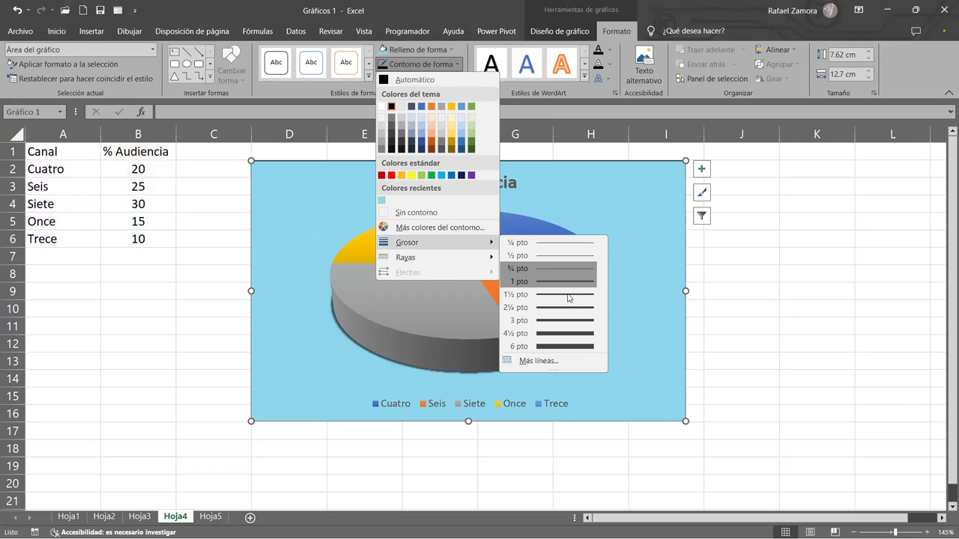
click(565, 308)
click(784, 322)
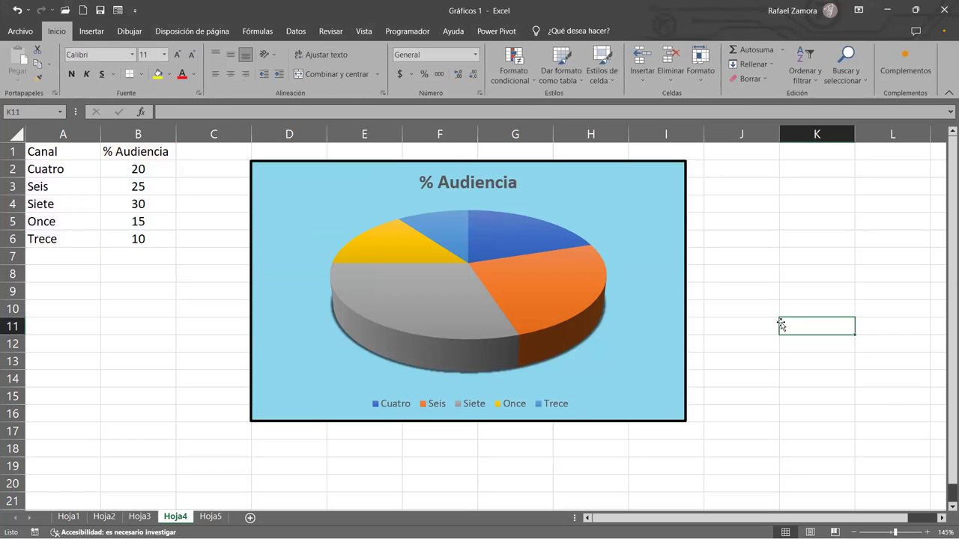
click(681, 298)
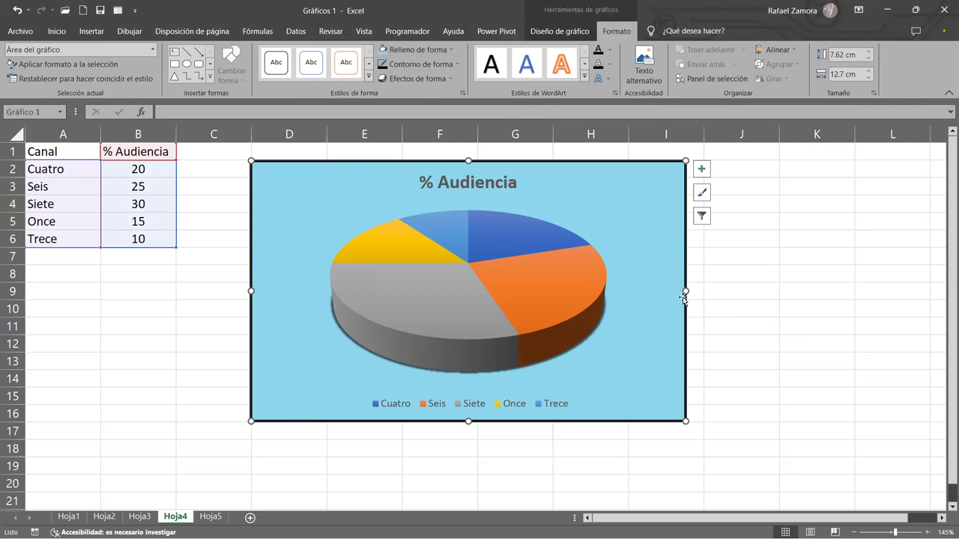
click(450, 76)
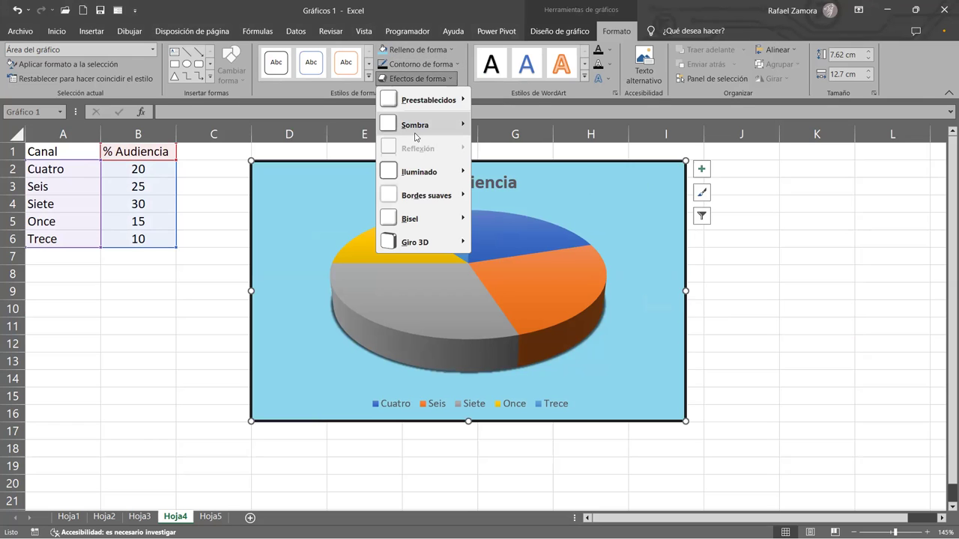
mouse_move(416, 133)
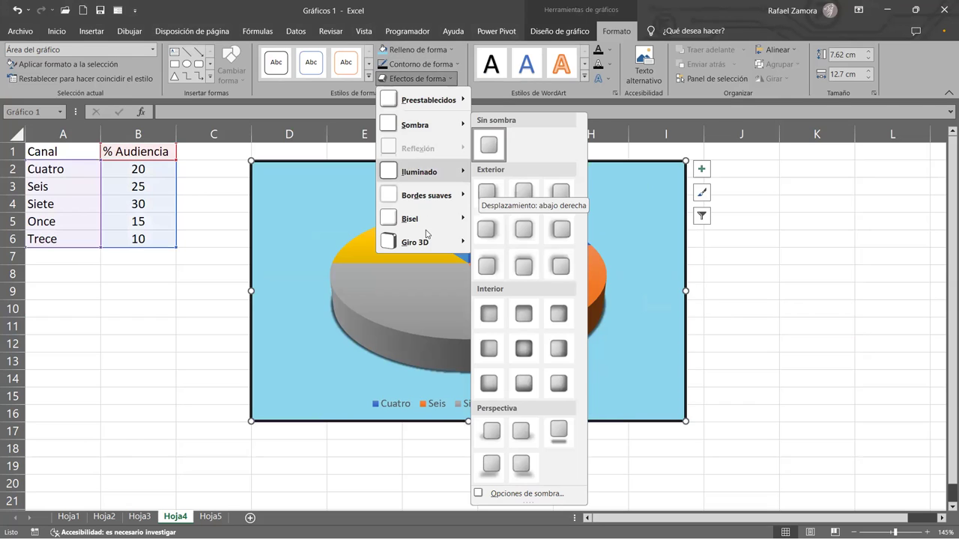
mouse_move(421, 219)
click(791, 215)
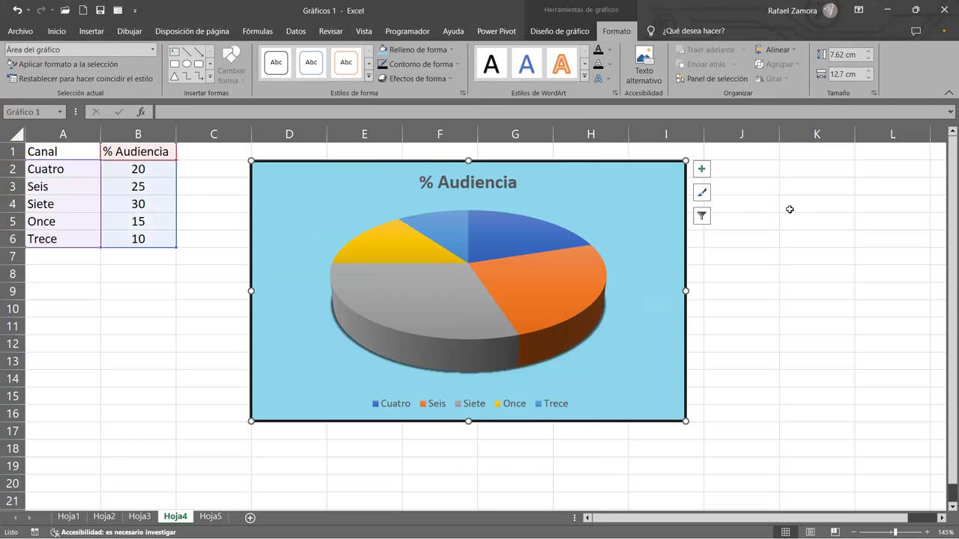
click(763, 217)
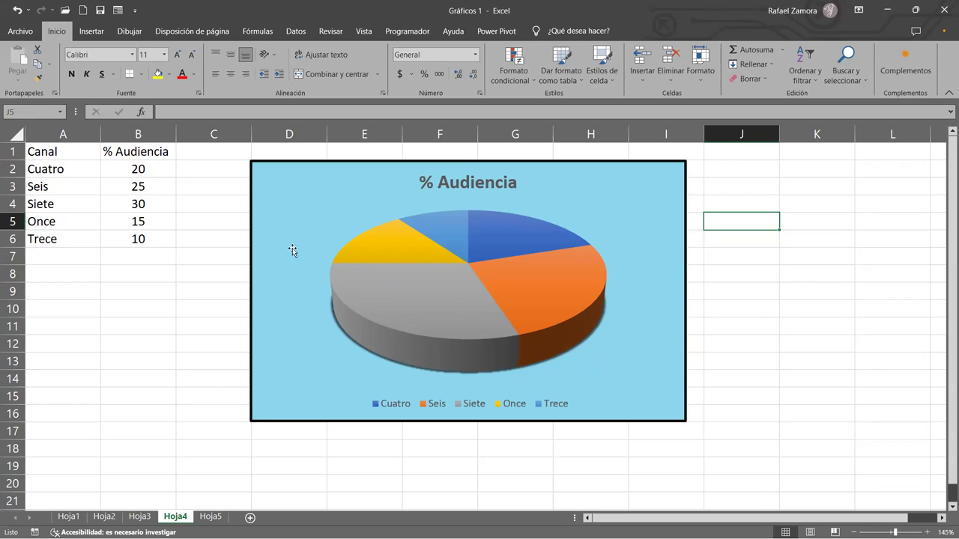
Select the pie chart and show its Elementos de gráfico list.
click(682, 171)
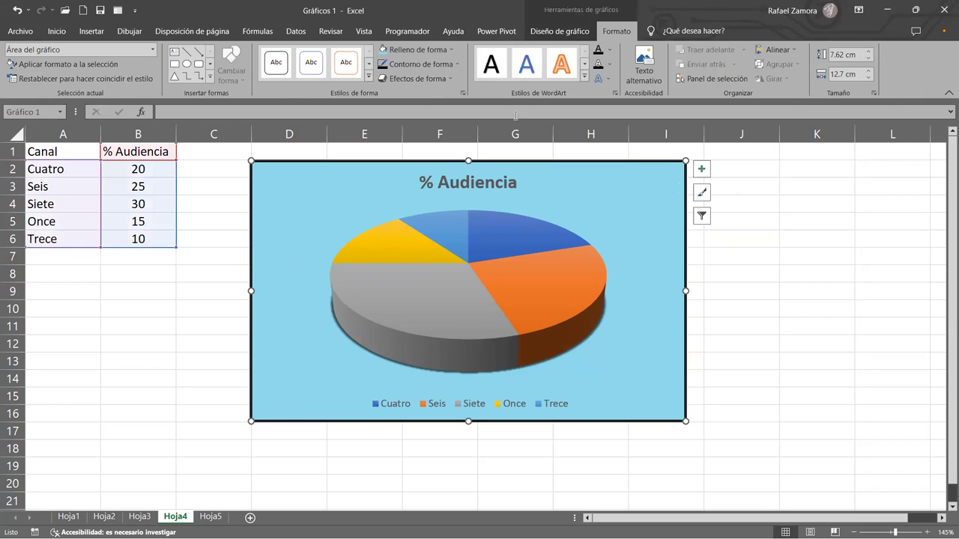
click(702, 170)
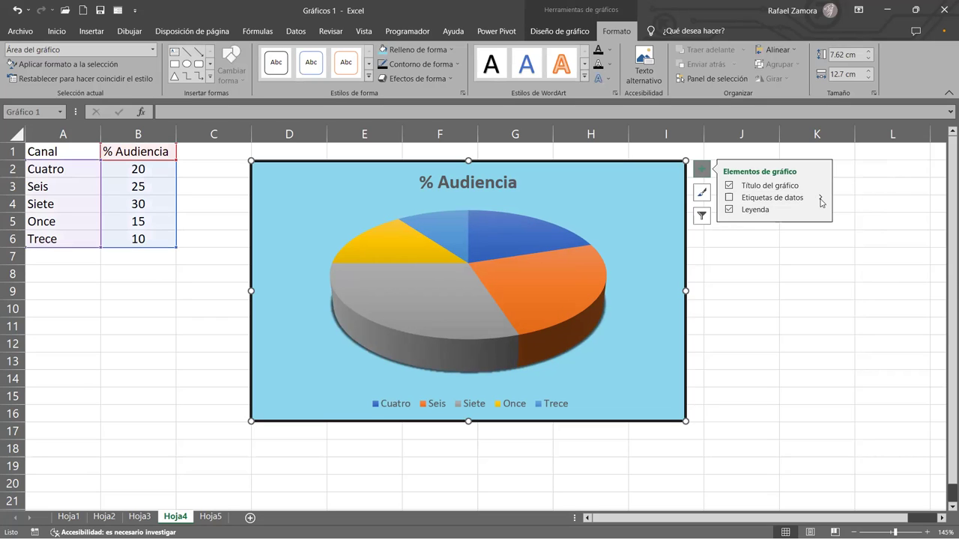
Add Llamada de datos callout labels with channel name and percentage to every slice.
click(822, 200)
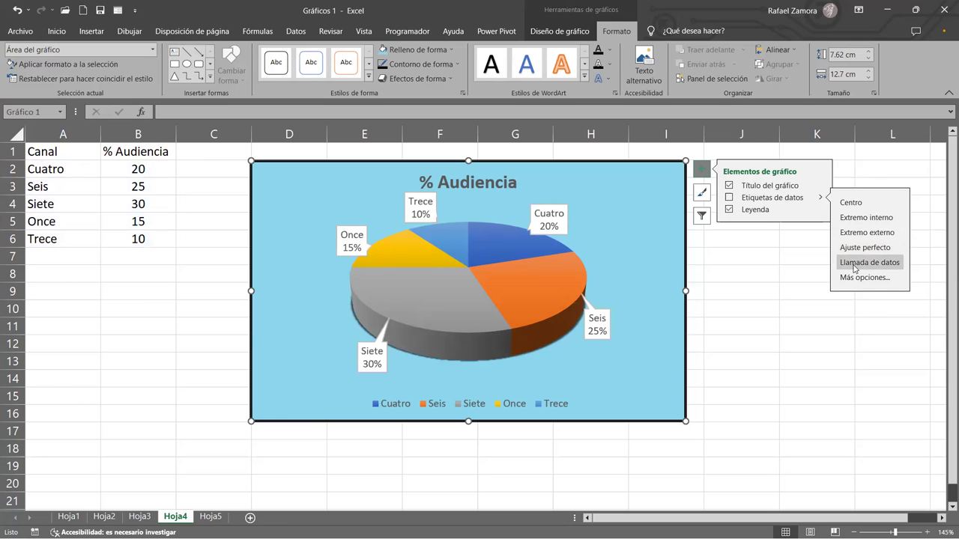
click(854, 264)
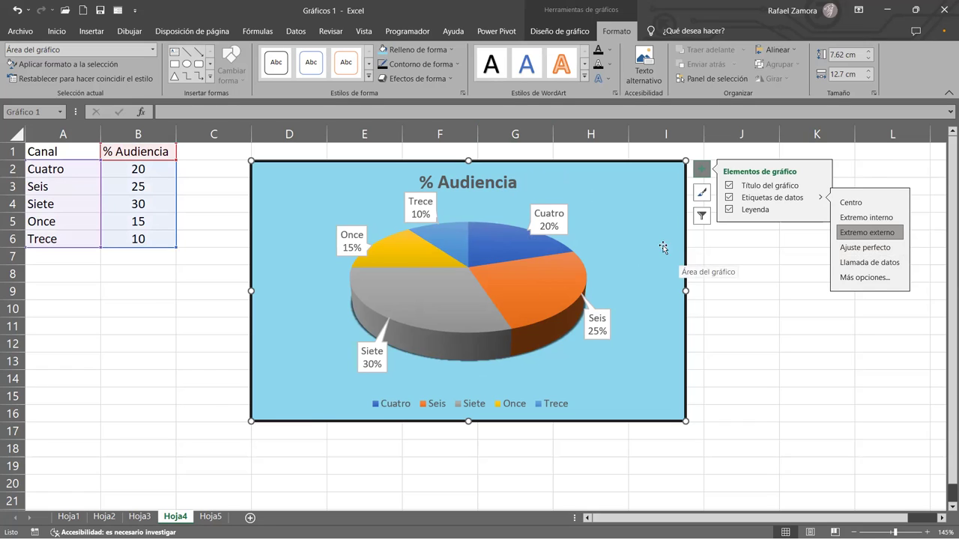
Select the data labels, then narrow the selection to the Once 15% label.
click(562, 222)
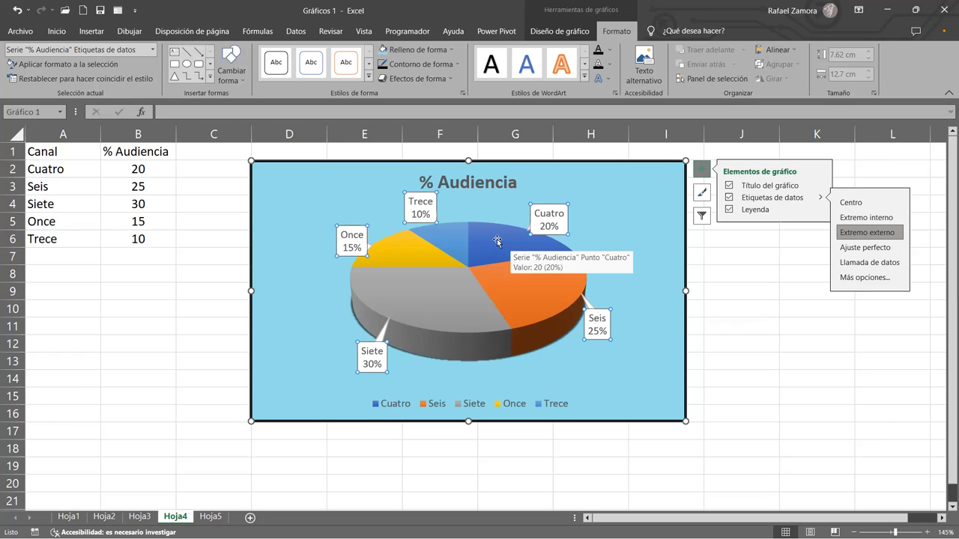
click(354, 225)
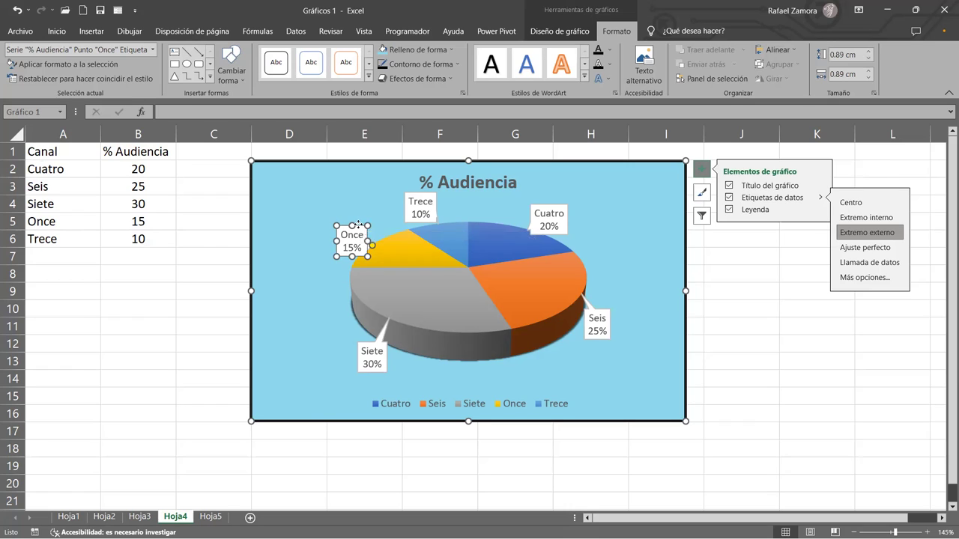
Drag the Once and Trece labels left and the Cuatro label right, clear of the pie.
drag(358, 226, 327, 232)
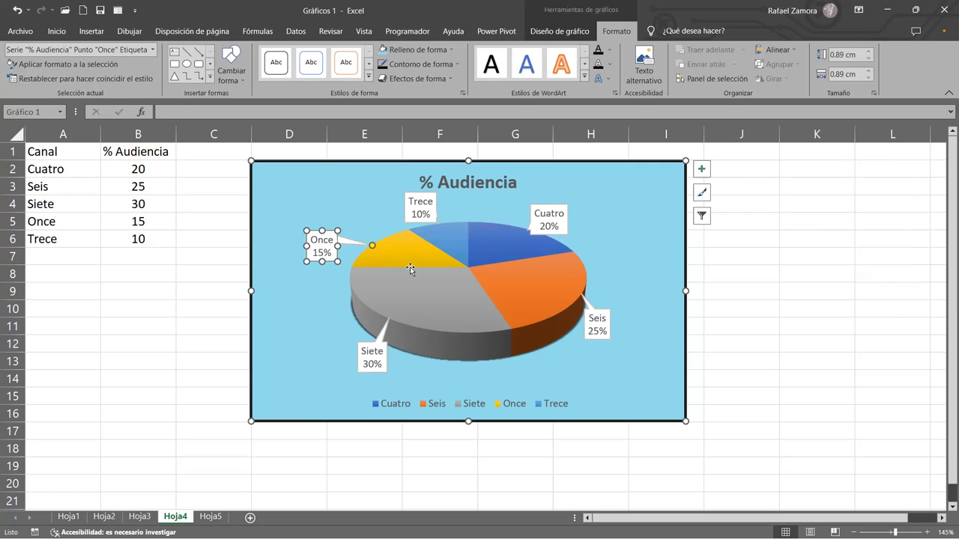
click(426, 191)
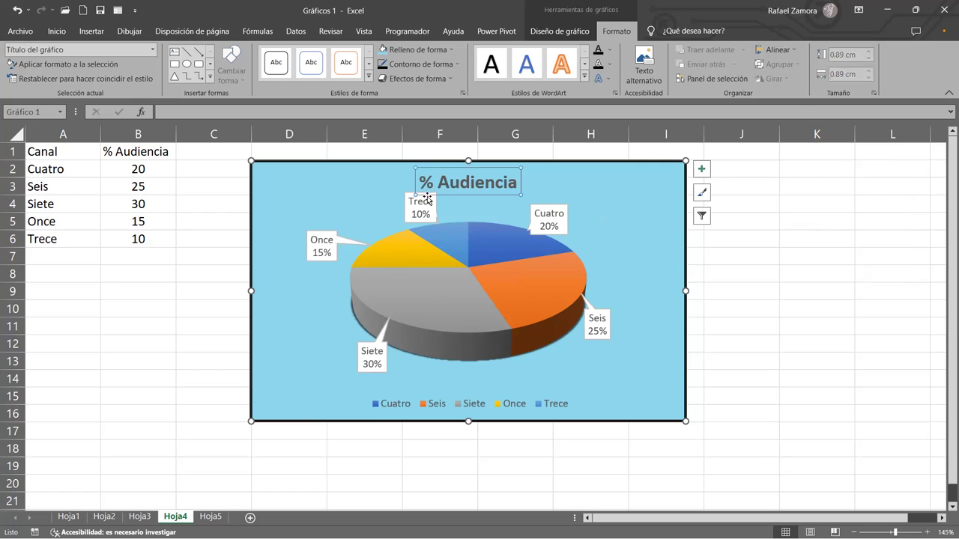
click(431, 210)
click(433, 211)
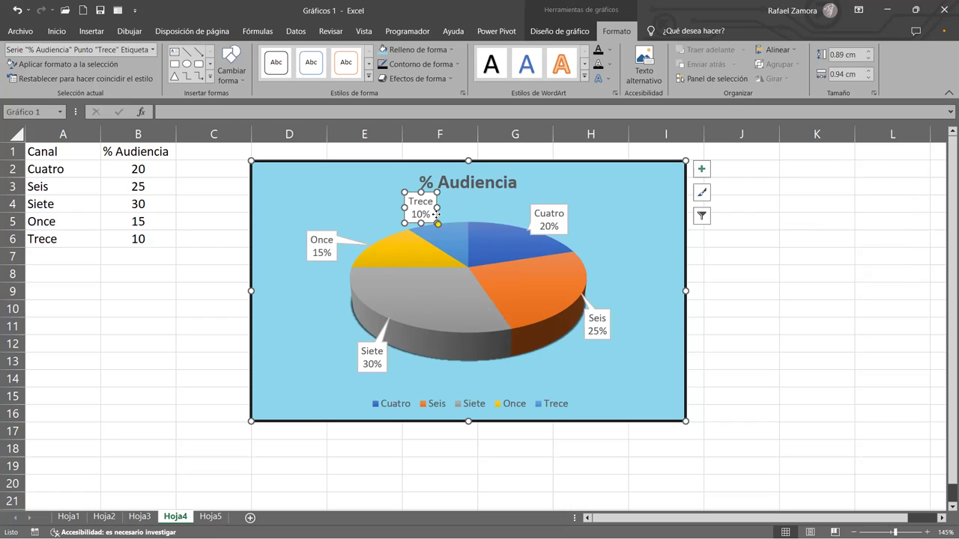
drag(436, 215, 397, 217)
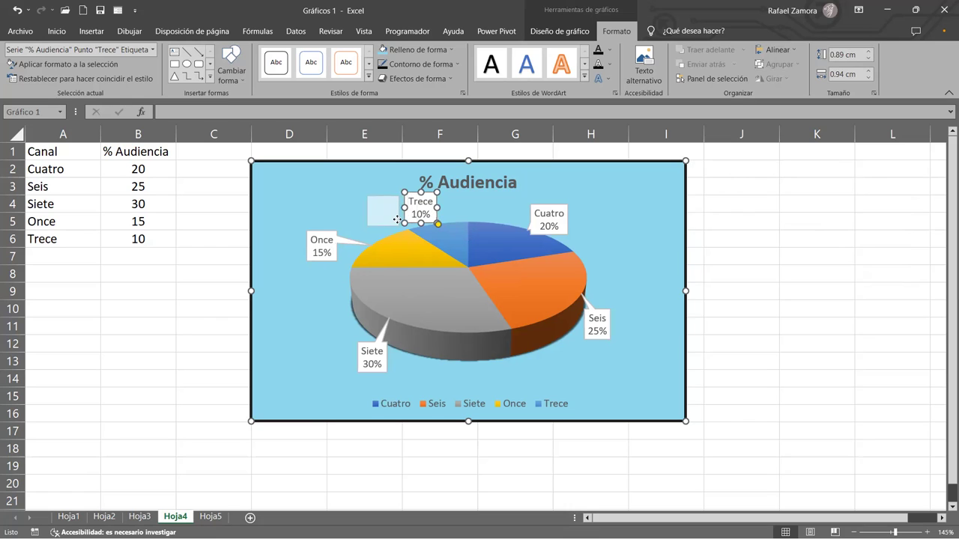
mouse_move(574, 274)
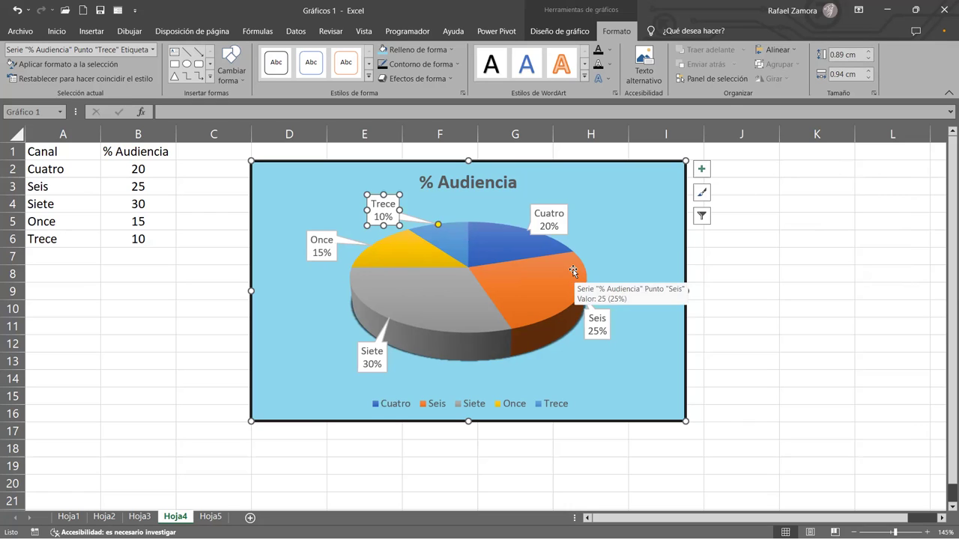
click(565, 226)
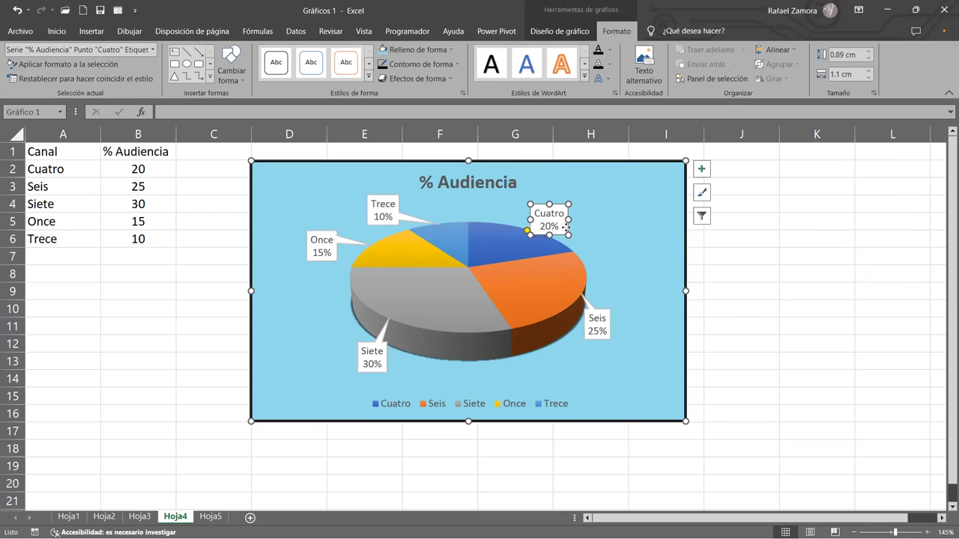
drag(566, 226, 587, 225)
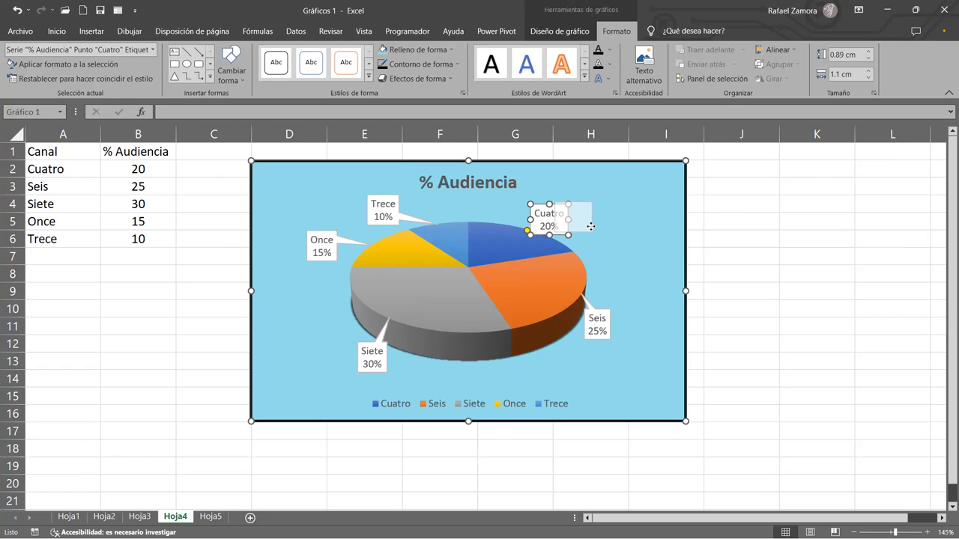
drag(587, 225, 591, 225)
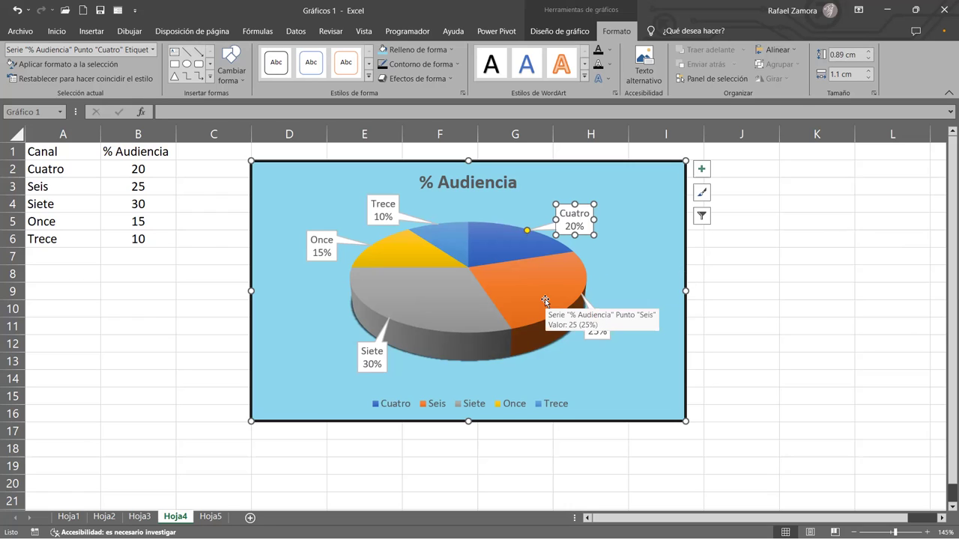
click(803, 243)
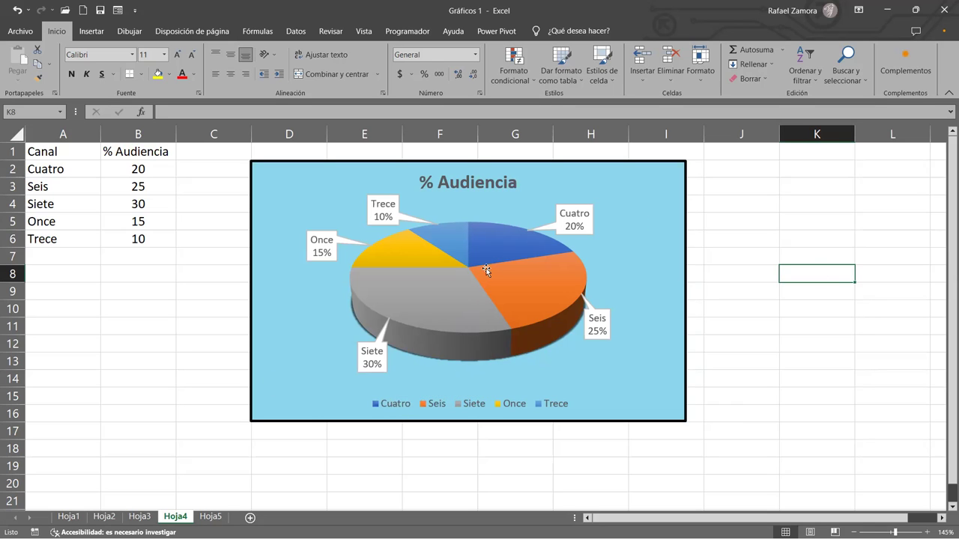
Try pulling out the Siete and Seis slices individually, then put them back.
click(788, 305)
click(761, 304)
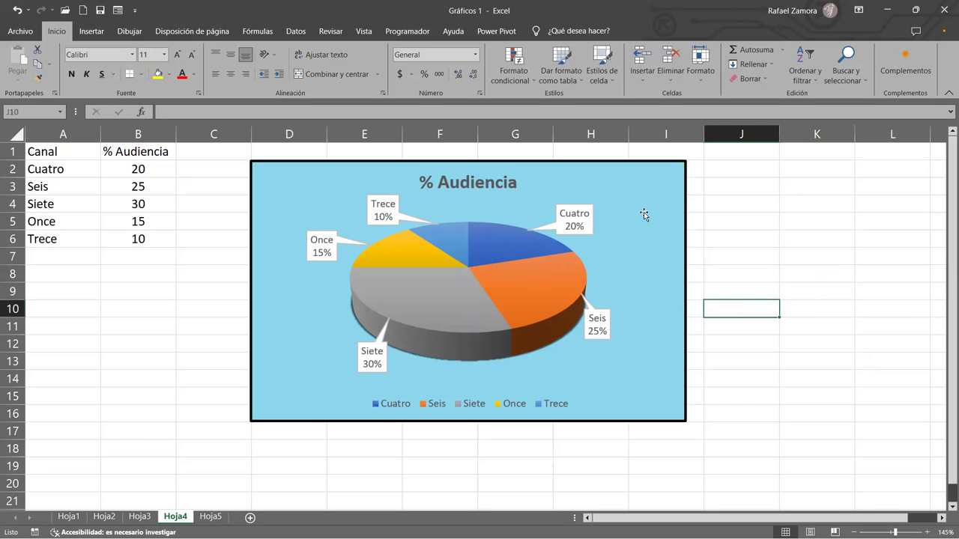
click(428, 305)
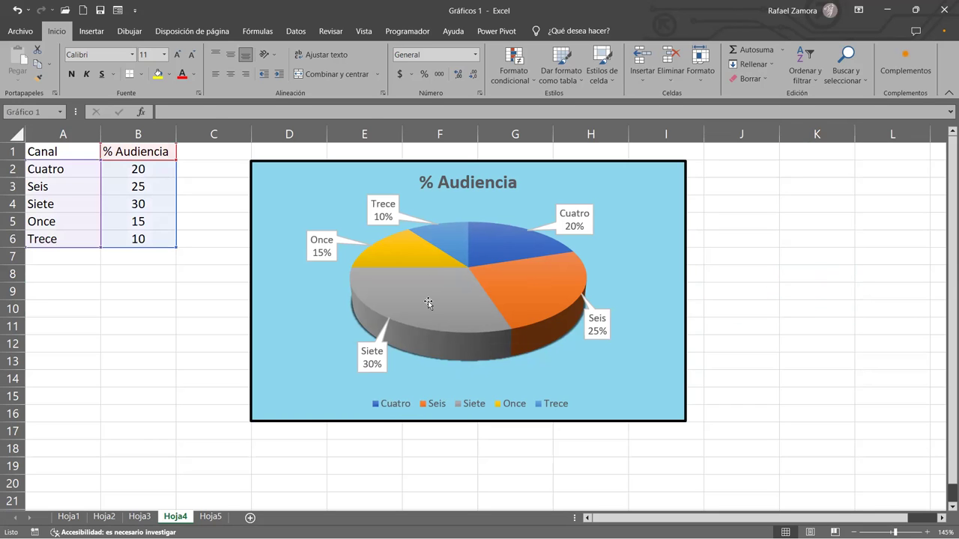
click(428, 303)
drag(427, 300, 426, 302)
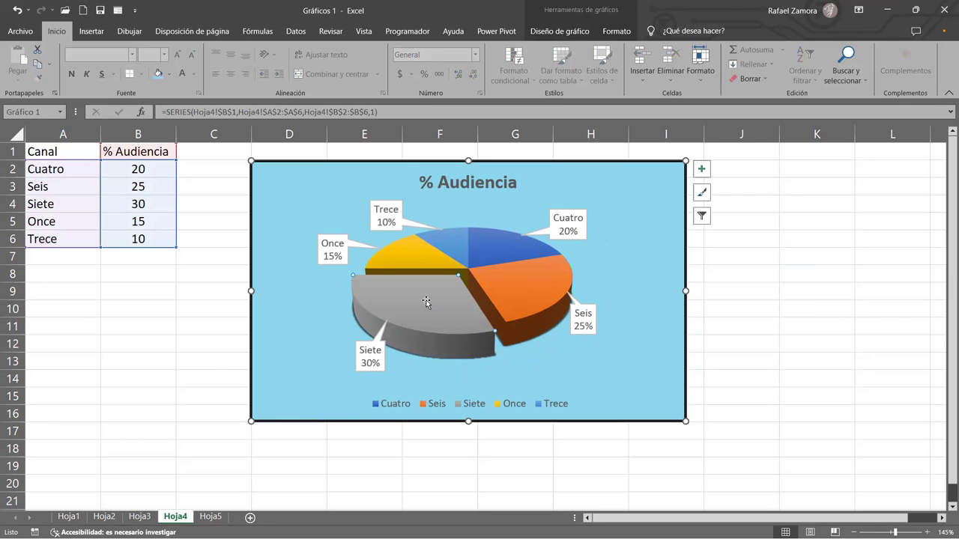
drag(425, 302, 439, 295)
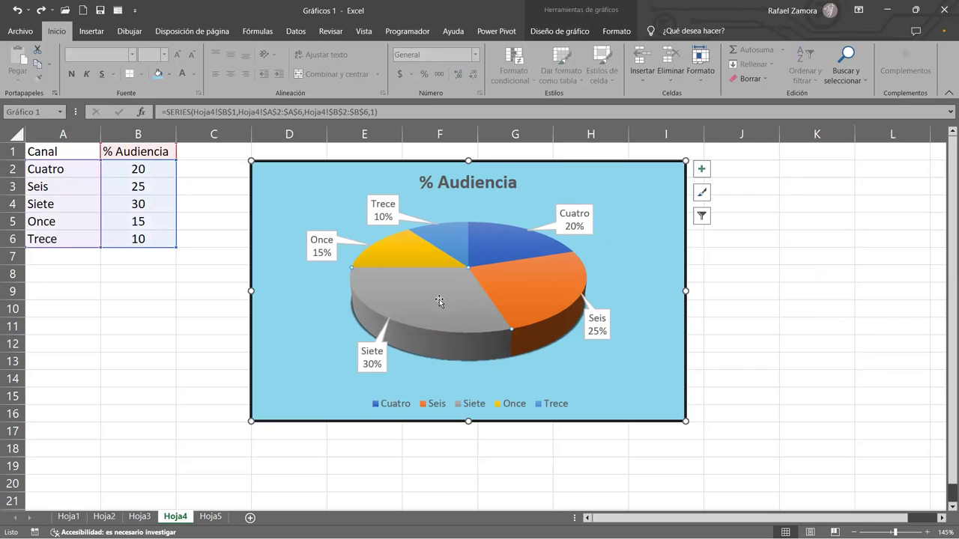
click(740, 356)
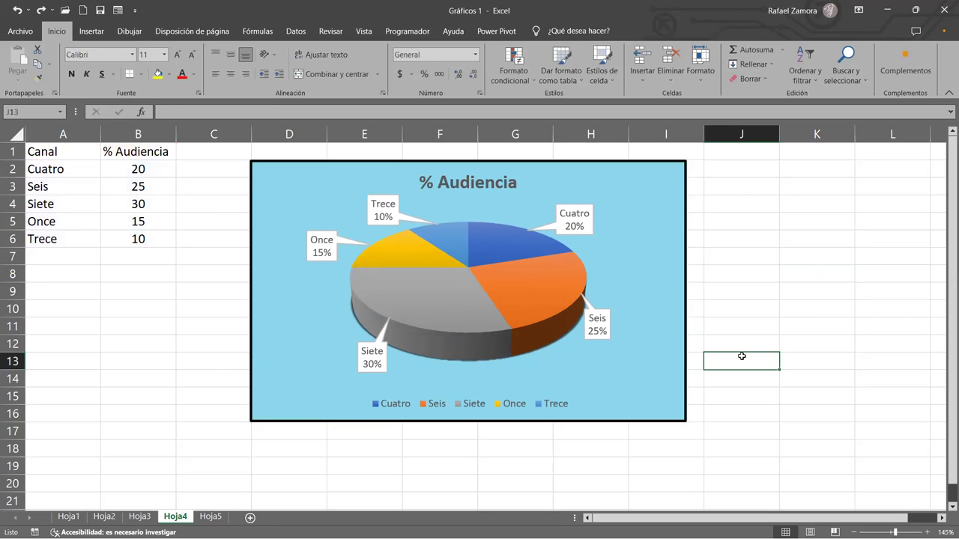
click(557, 288)
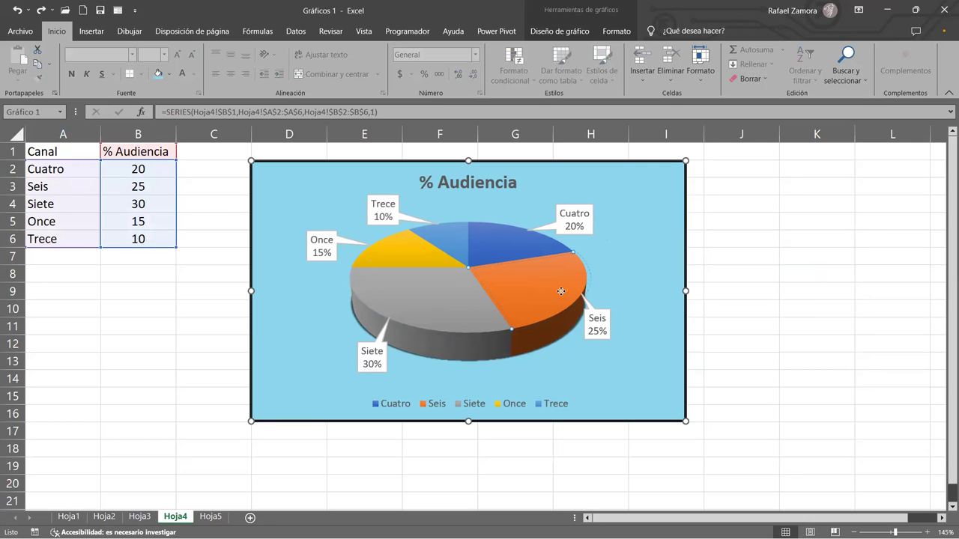
drag(559, 291, 561, 294)
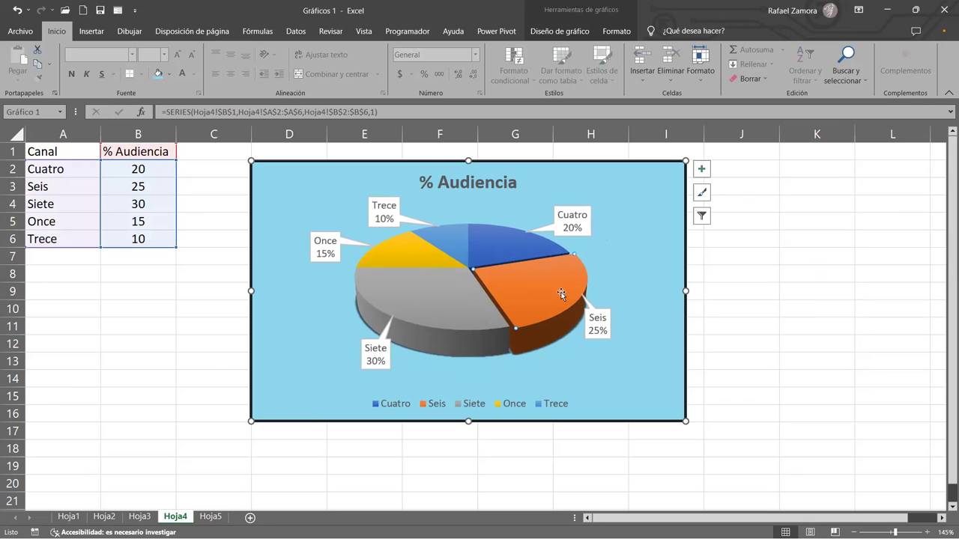
key(ctrl+z)
click(760, 280)
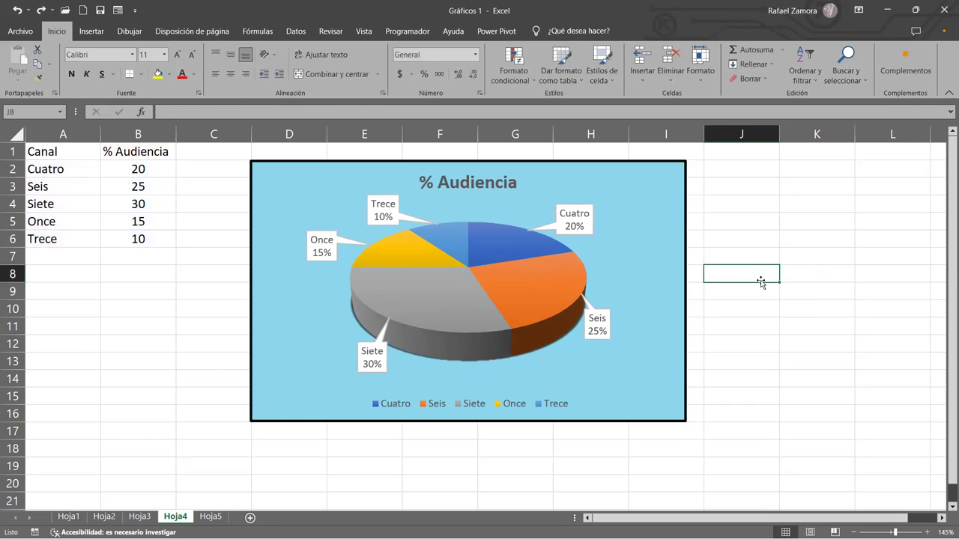
Drag the whole pie series outward so all five slices separate slightly.
click(528, 286)
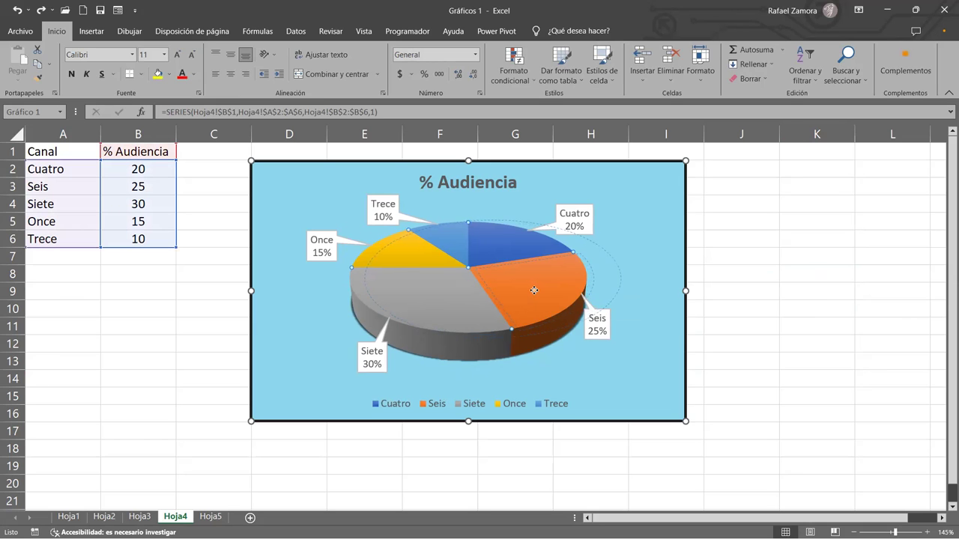
drag(534, 293, 536, 293)
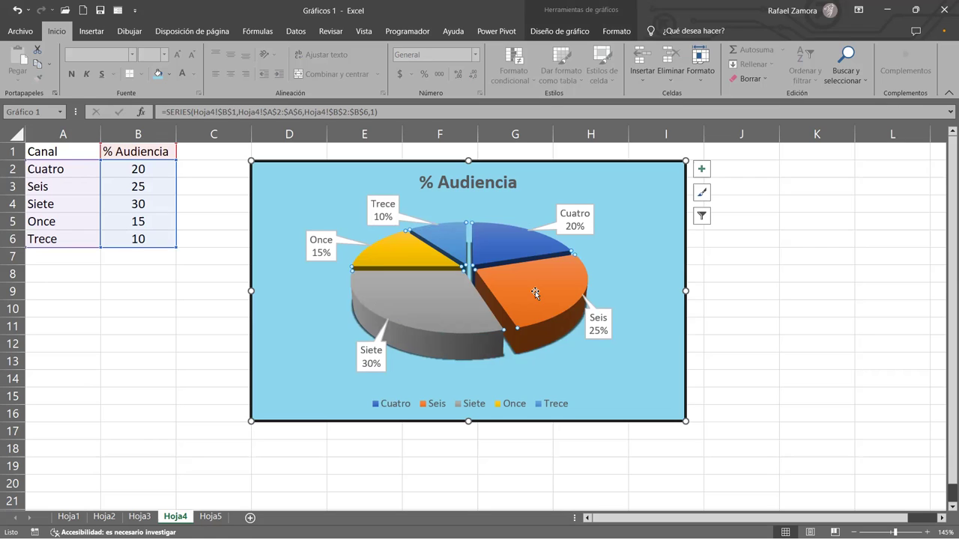
click(765, 301)
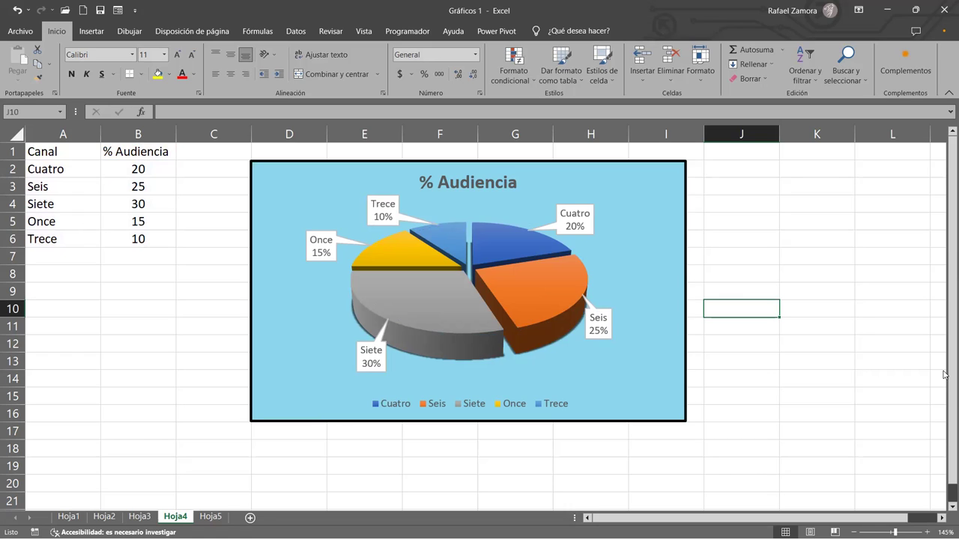
click(438, 297)
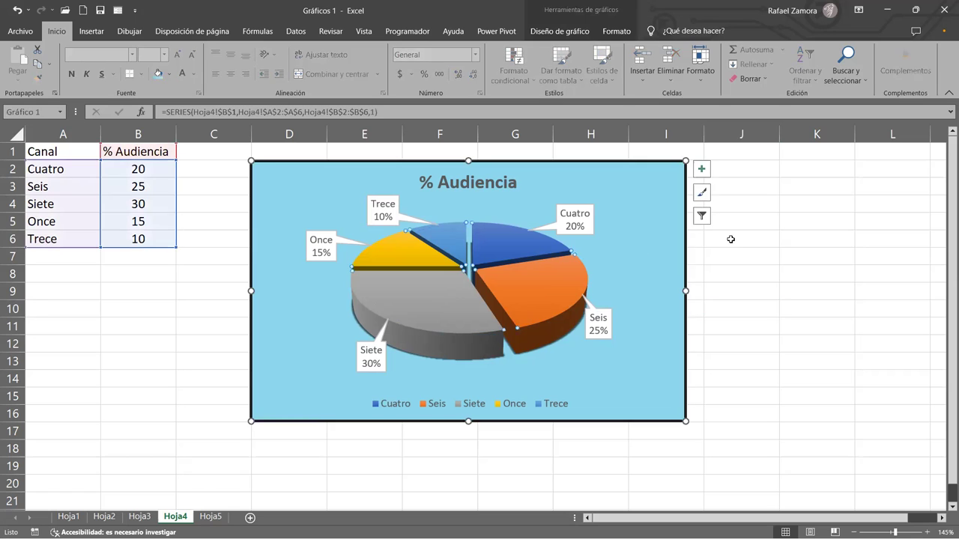
click(806, 260)
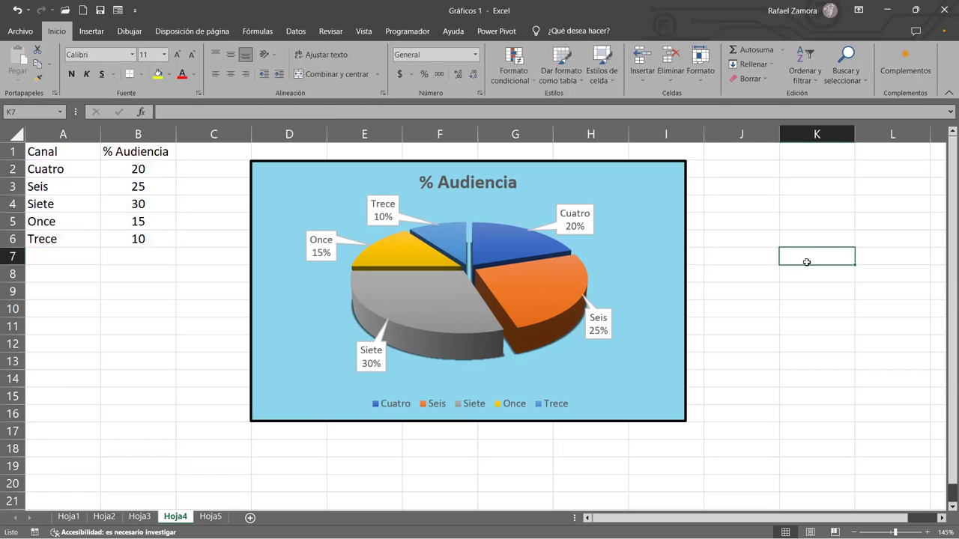
Narrow the pie selection from the whole series down to just the grey Siete slice.
click(418, 292)
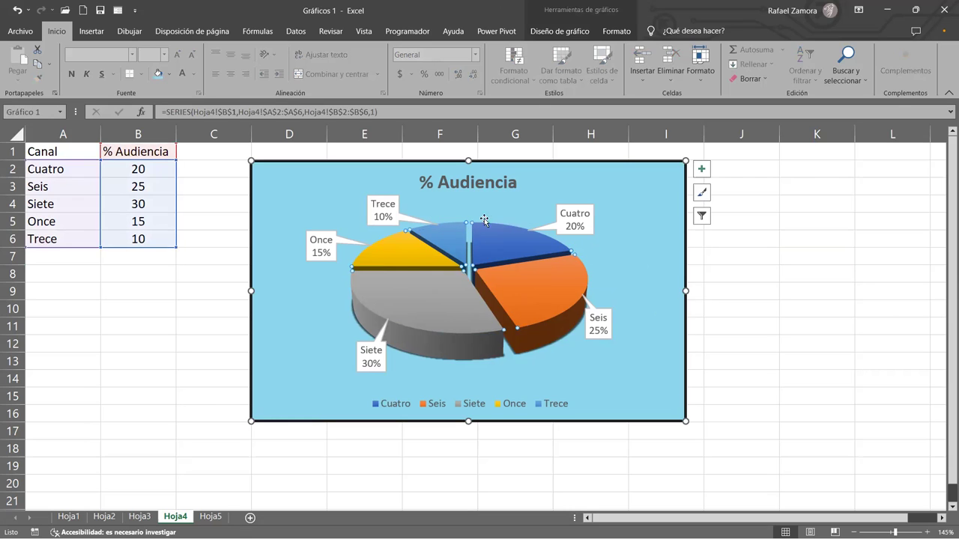
mouse_move(531, 256)
mouse_move(427, 299)
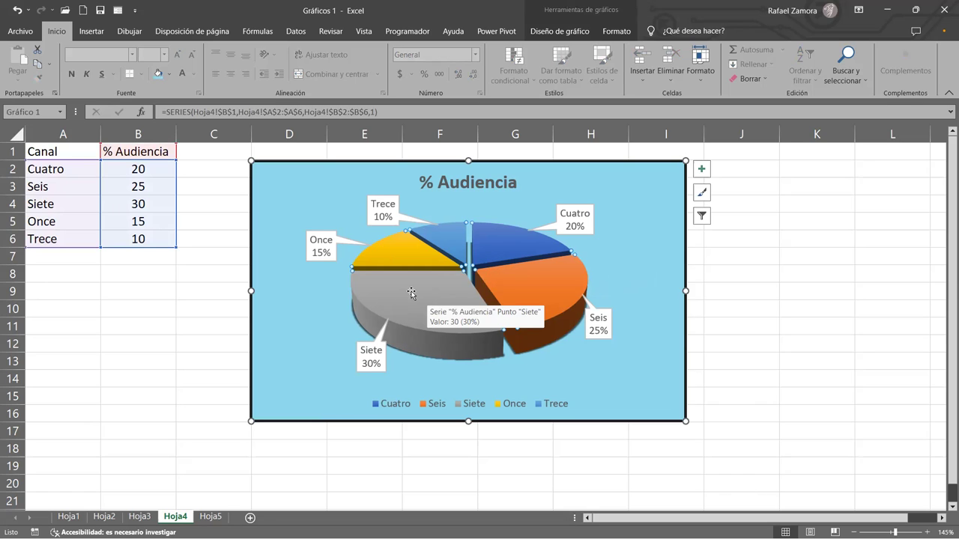
click(412, 293)
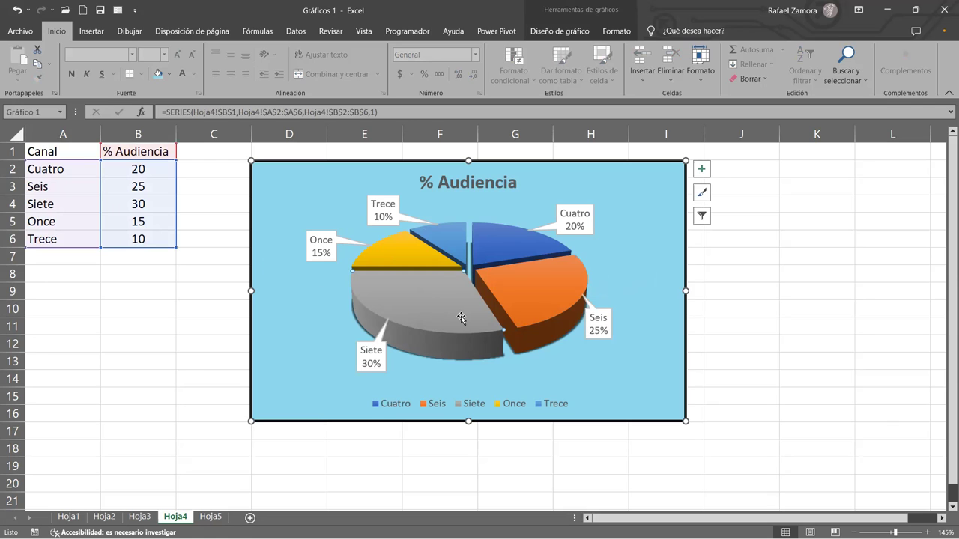
mouse_move(445, 311)
Open Formato de punto de datos for the Siete slice and expand Relleno under Relleno y línea.
double_click(444, 290)
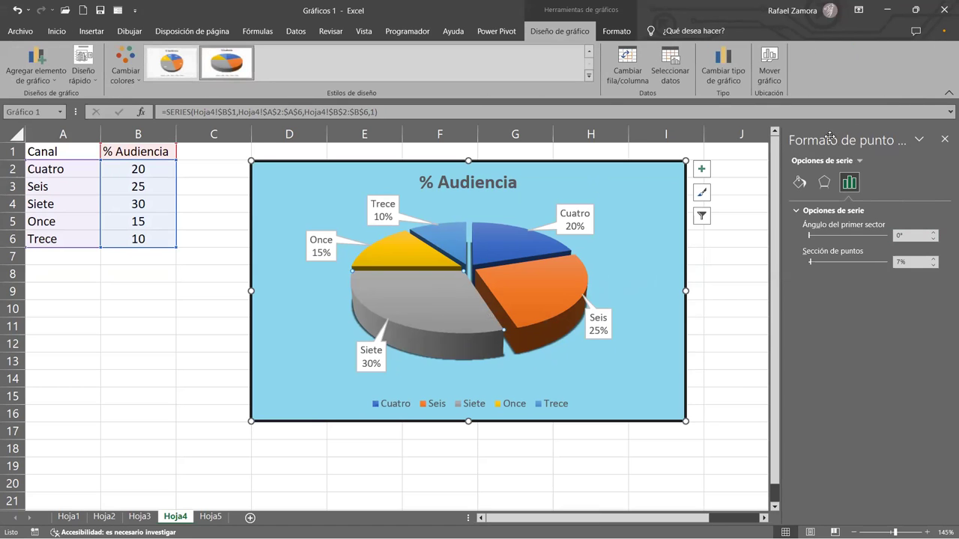
click(825, 184)
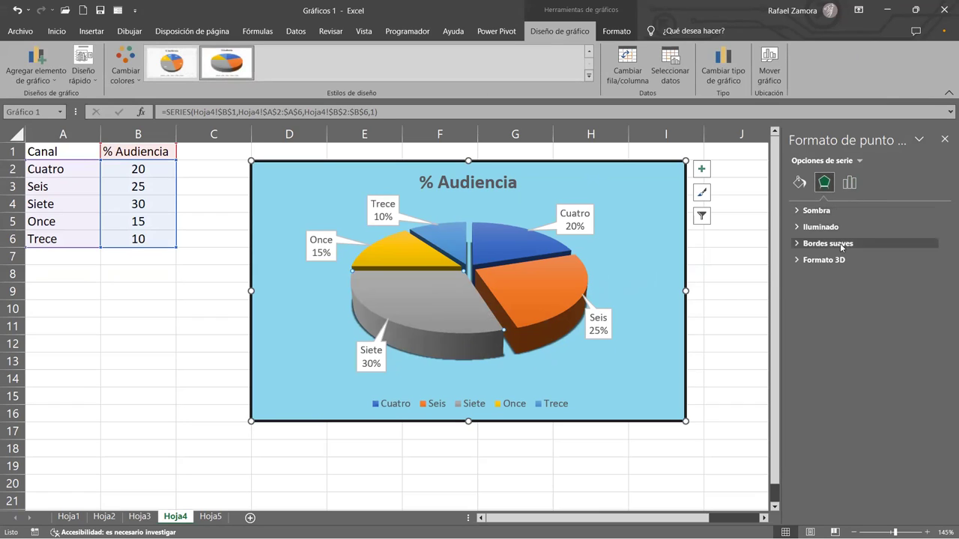
click(805, 183)
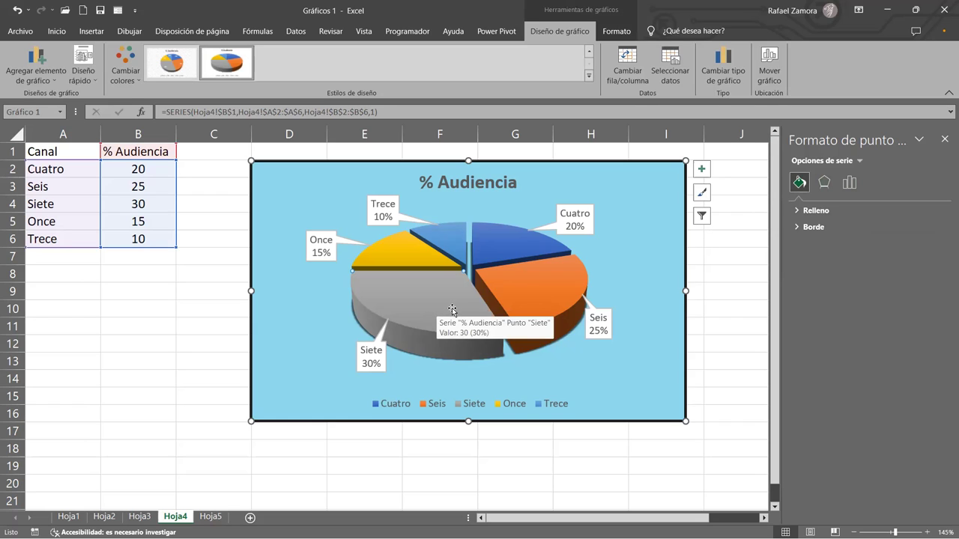
click(449, 309)
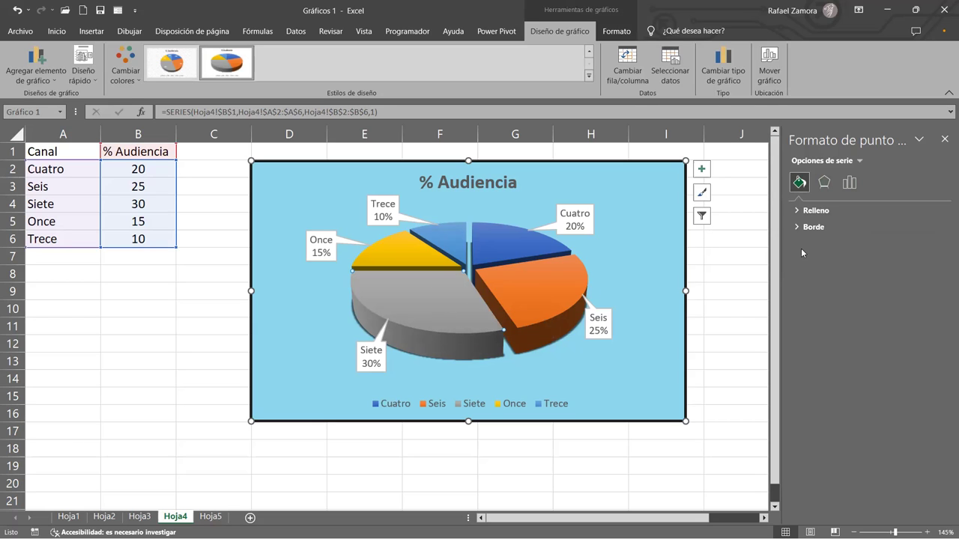
click(798, 213)
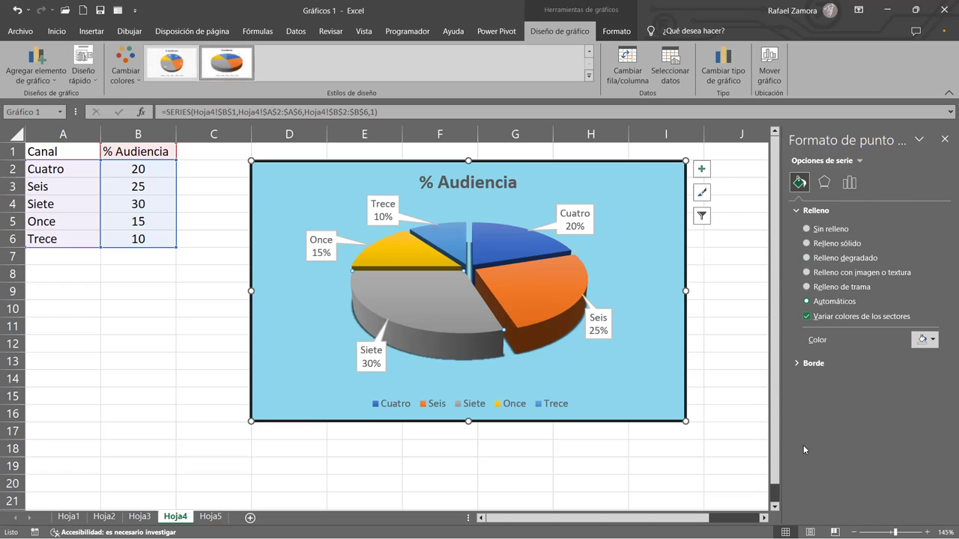
Try a solid green fill on the Siete slice.
click(842, 243)
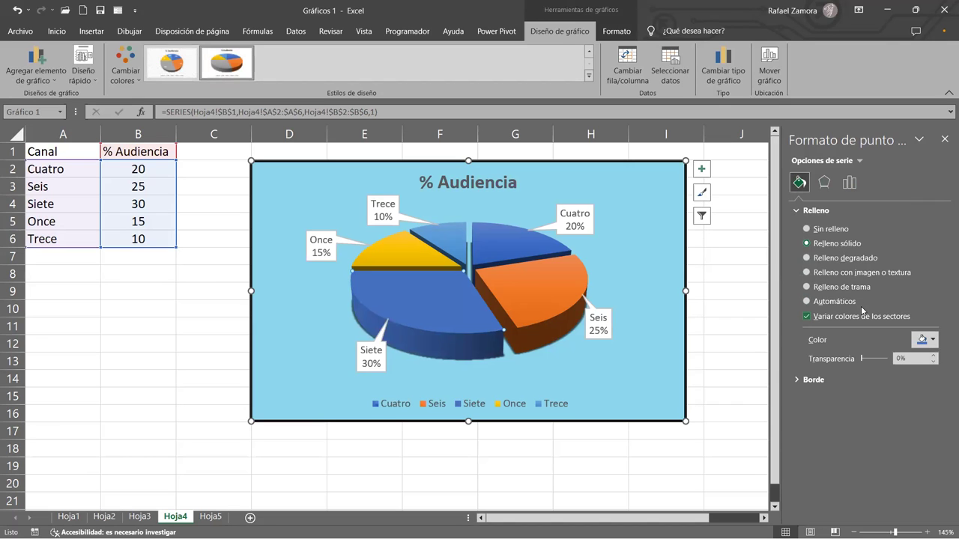
click(934, 343)
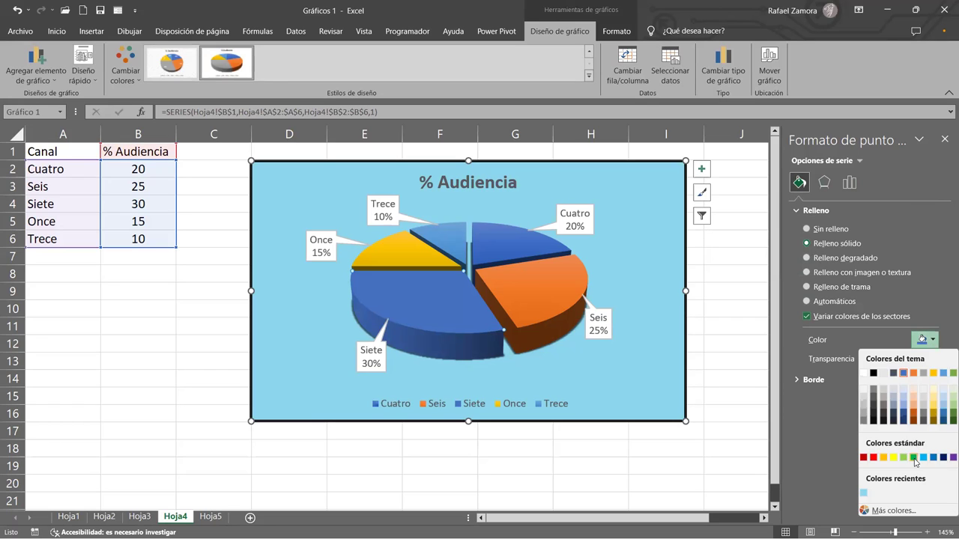
click(914, 458)
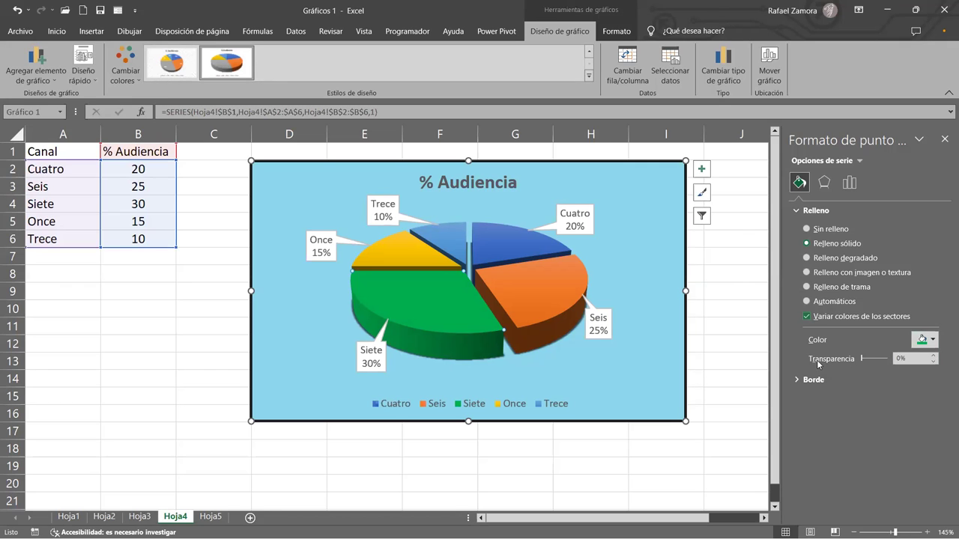
Switch the Siete slice to a gradient fill, moving one stop to 52% and colouring another pink.
click(820, 258)
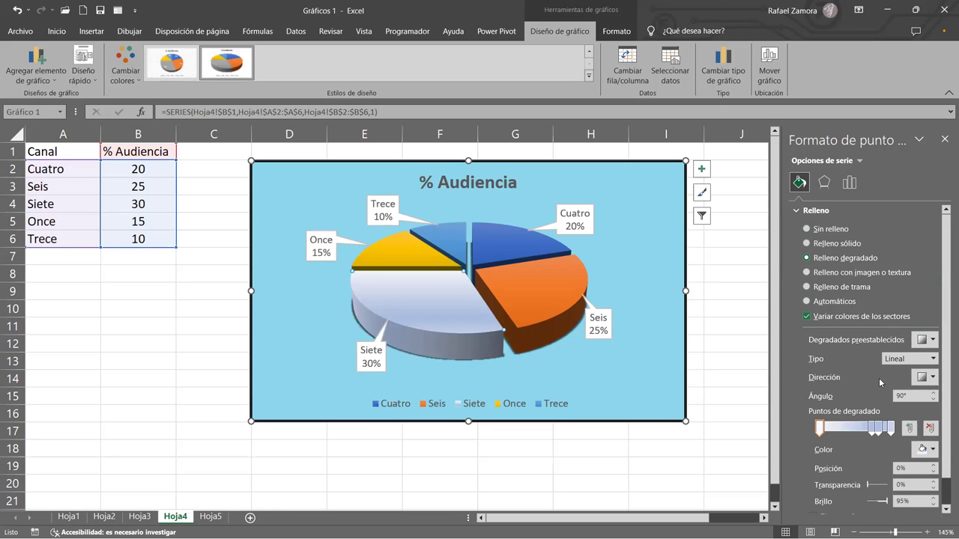
click(880, 430)
click(935, 451)
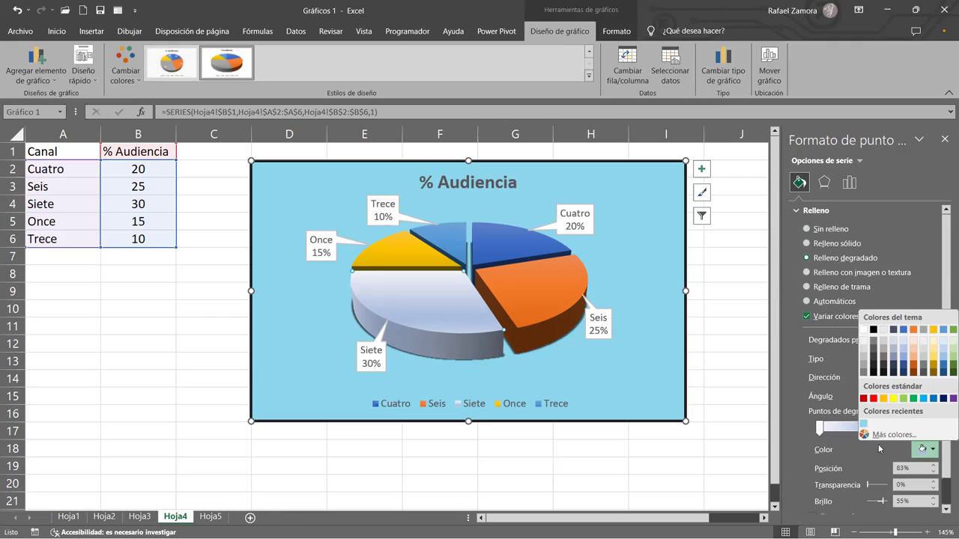
click(921, 451)
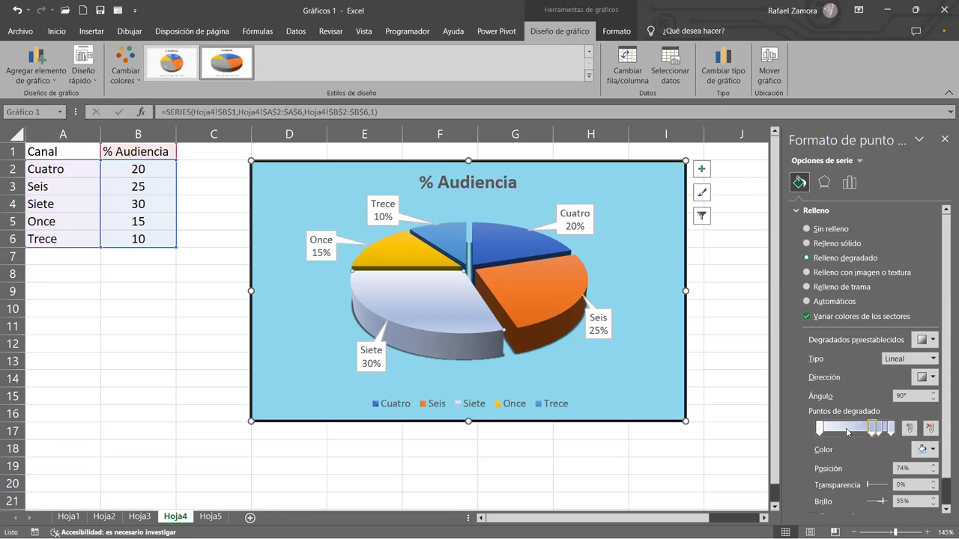
click(846, 428)
drag(846, 428, 857, 428)
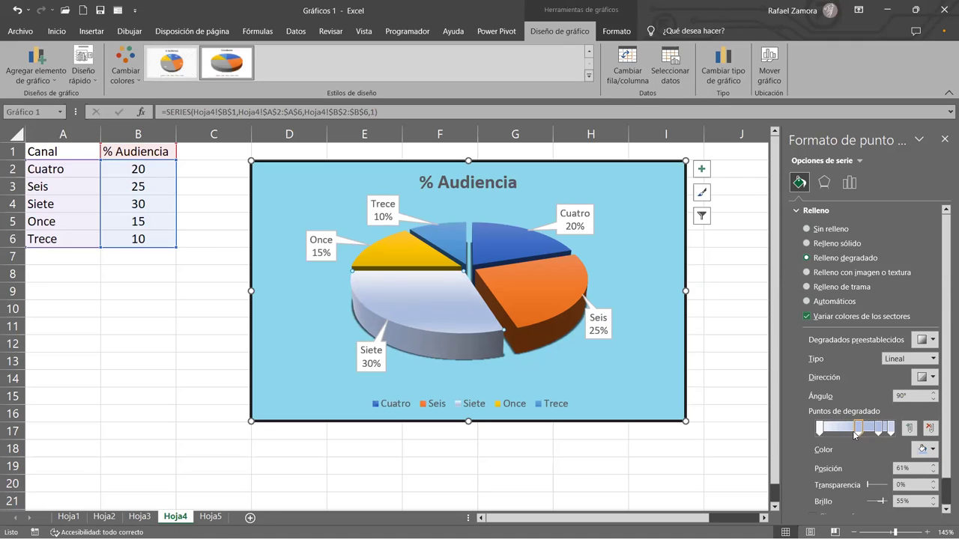
click(881, 430)
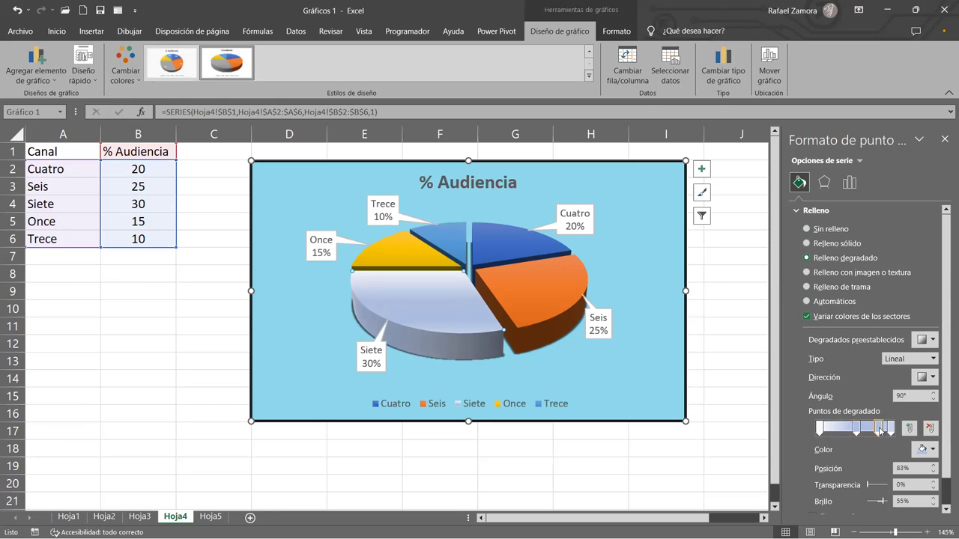
click(934, 447)
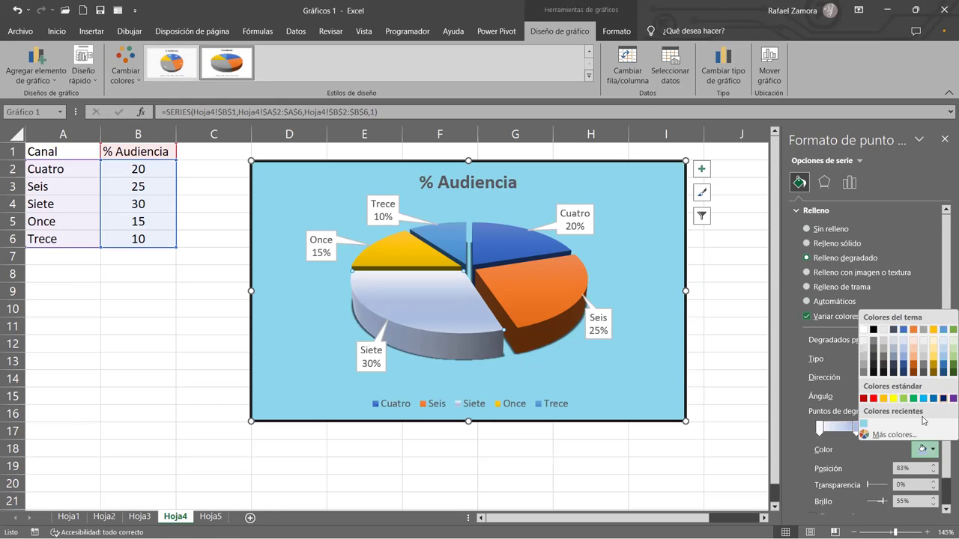
click(891, 435)
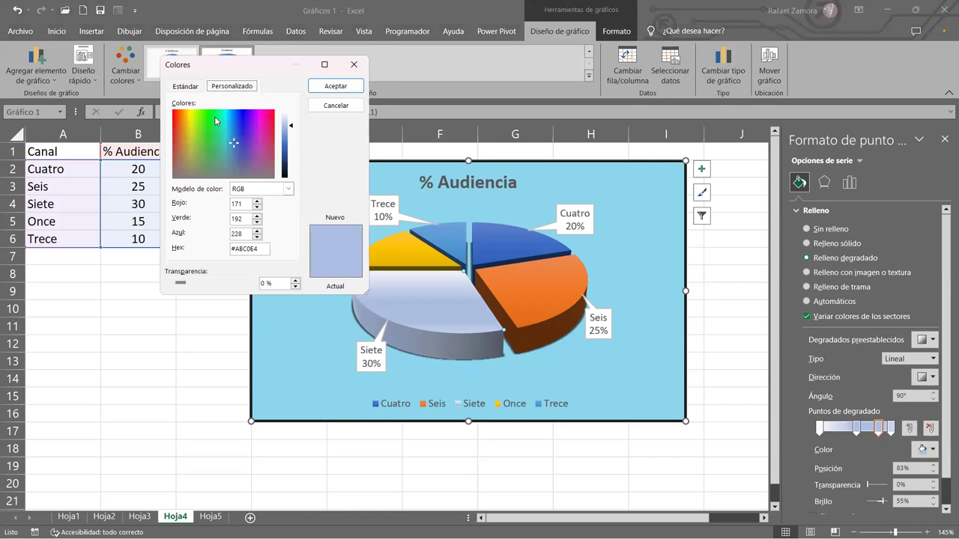
click(205, 128)
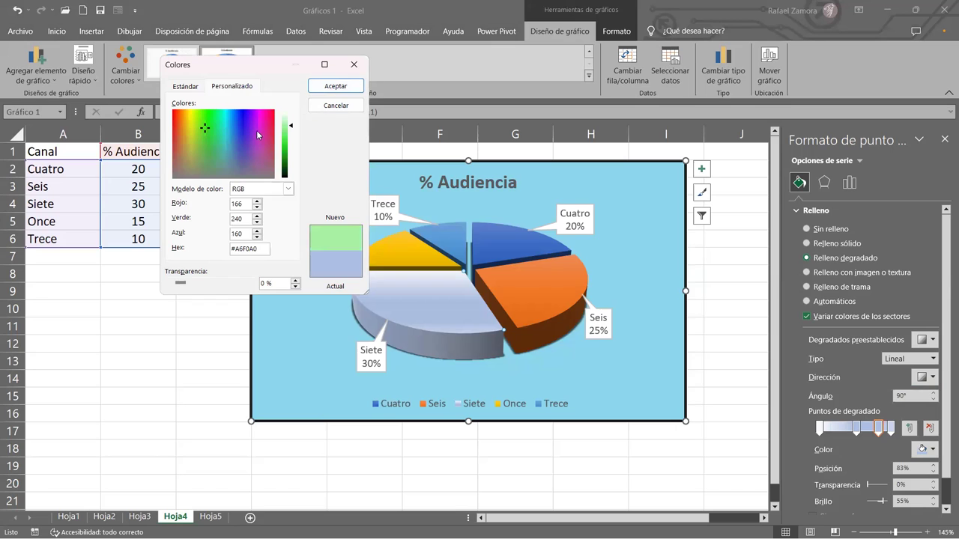
click(268, 114)
click(335, 86)
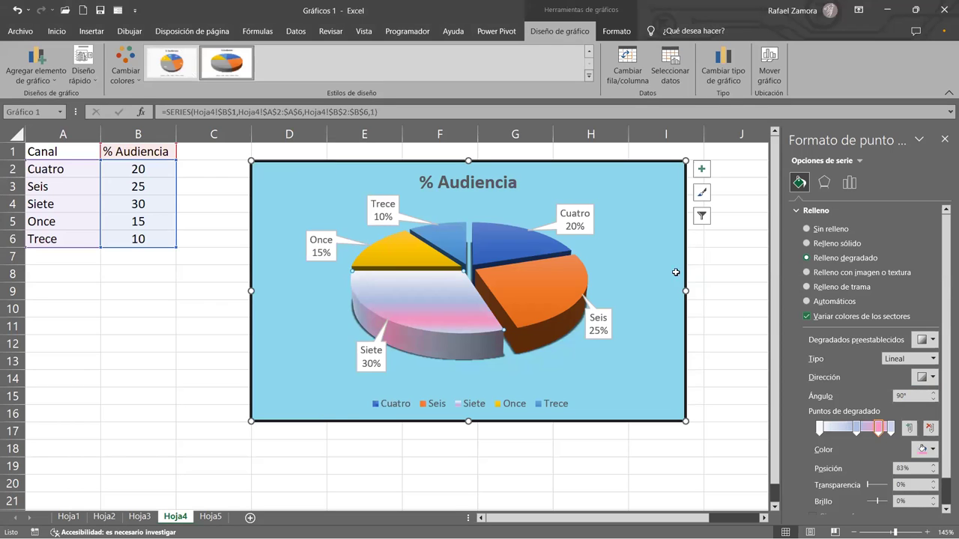
Remove the extra gradient stops and deepen the pink, leaving a white-to-pink gradient.
mouse_move(890, 428)
mouse_down()
mouse_move(894, 436)
mouse_move(874, 429)
mouse_move(890, 427)
mouse_up()
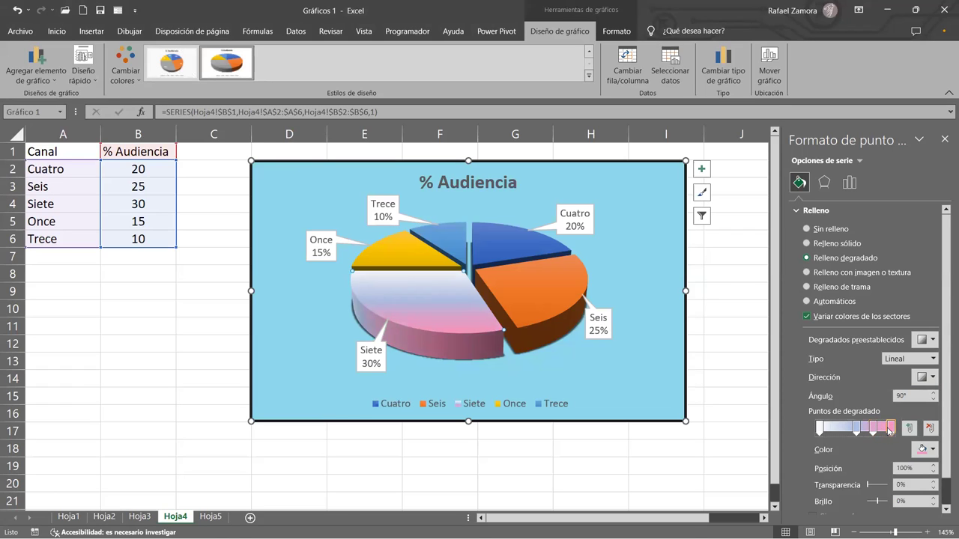
click(927, 449)
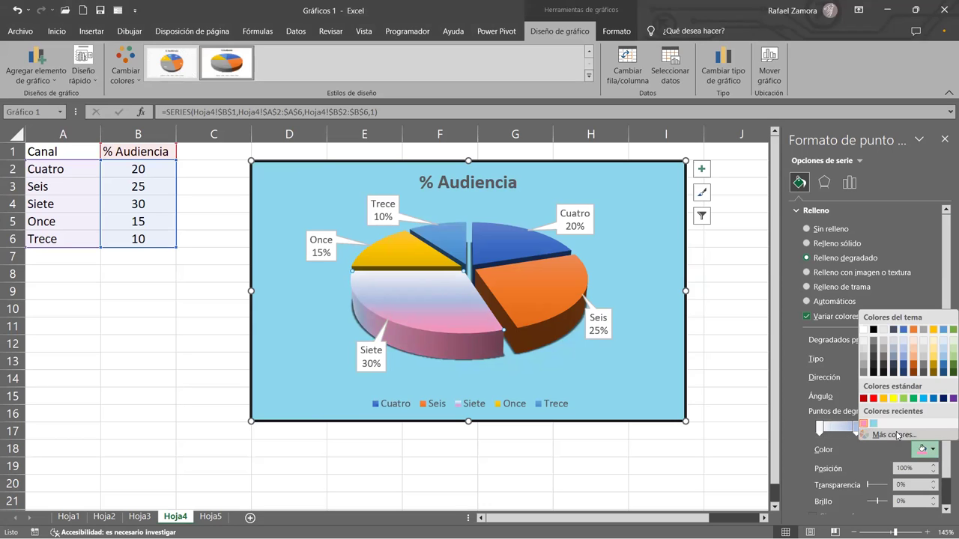
click(894, 435)
drag(290, 124, 290, 139)
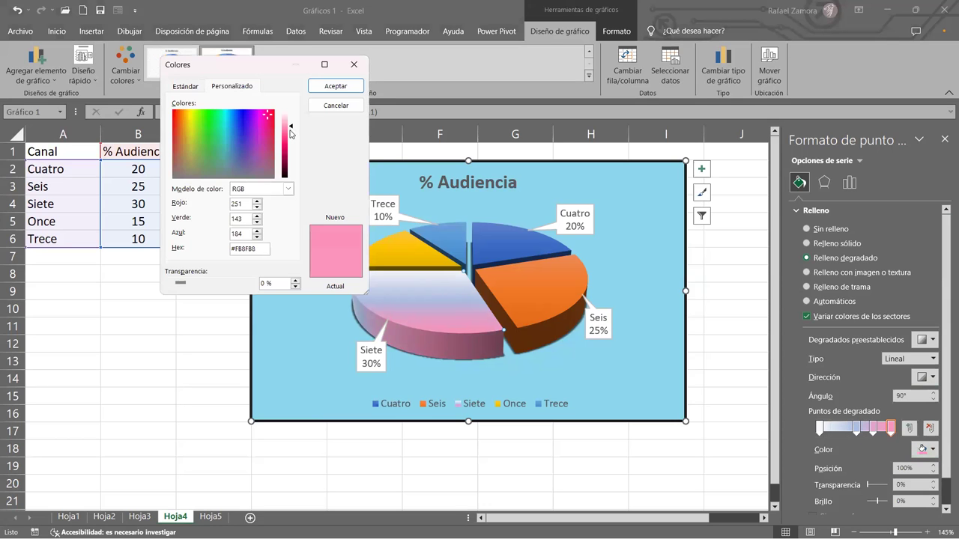
click(335, 86)
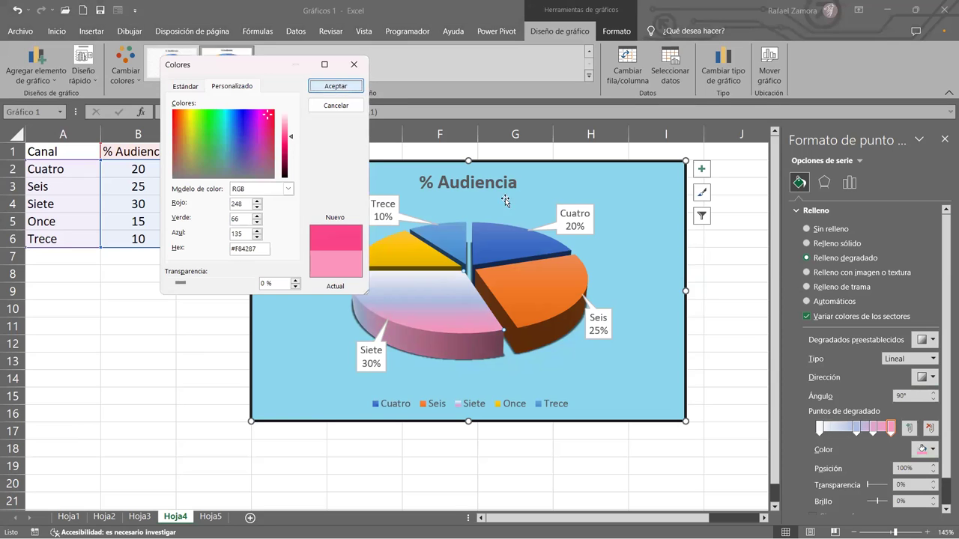
drag(856, 429, 858, 433)
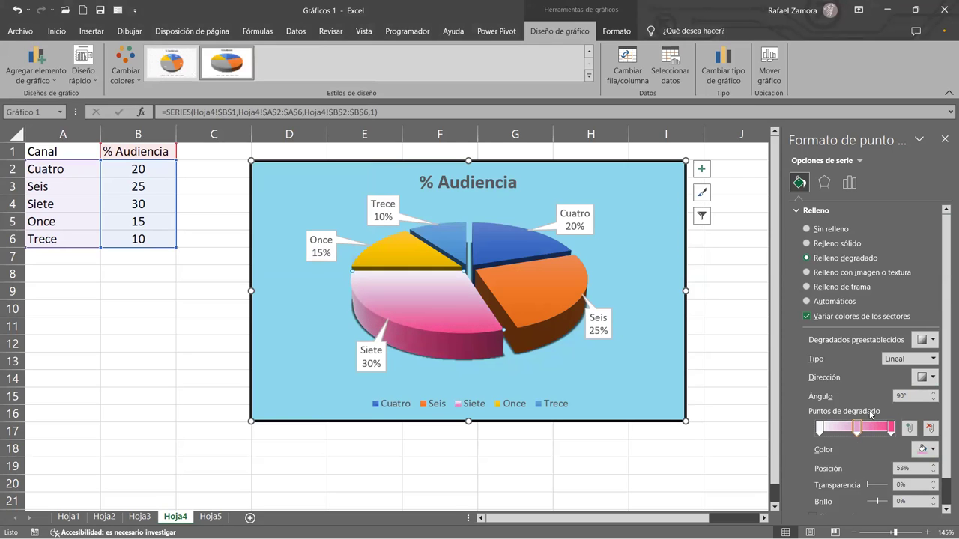
click(931, 340)
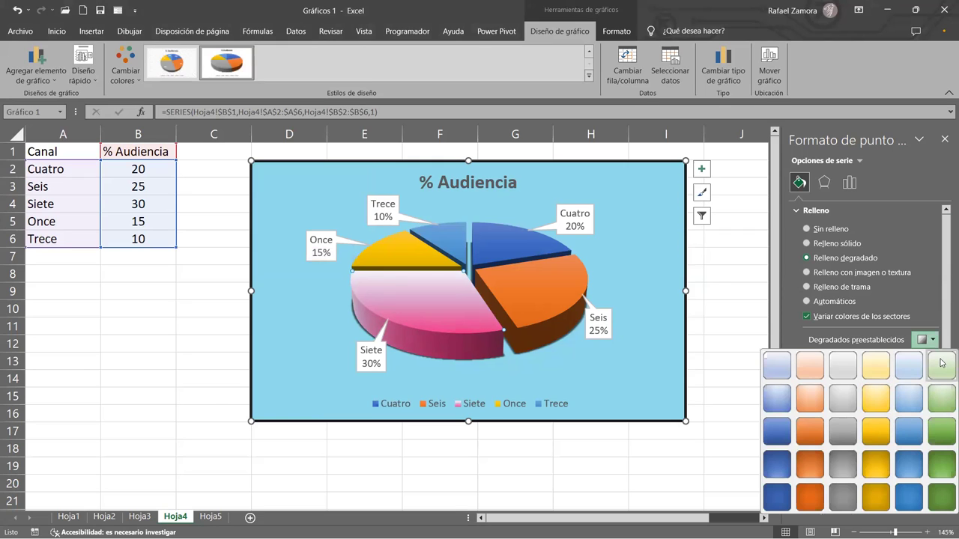
click(943, 247)
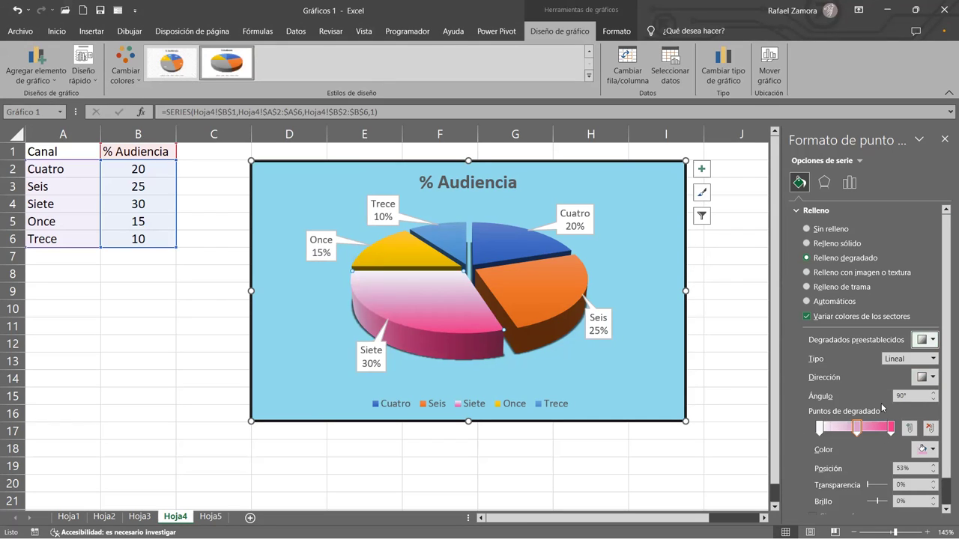
Try pattern fills on the Siete slice: dotted, brick, diagonal stripes, vertical stripes and plaid.
click(871, 285)
click(904, 369)
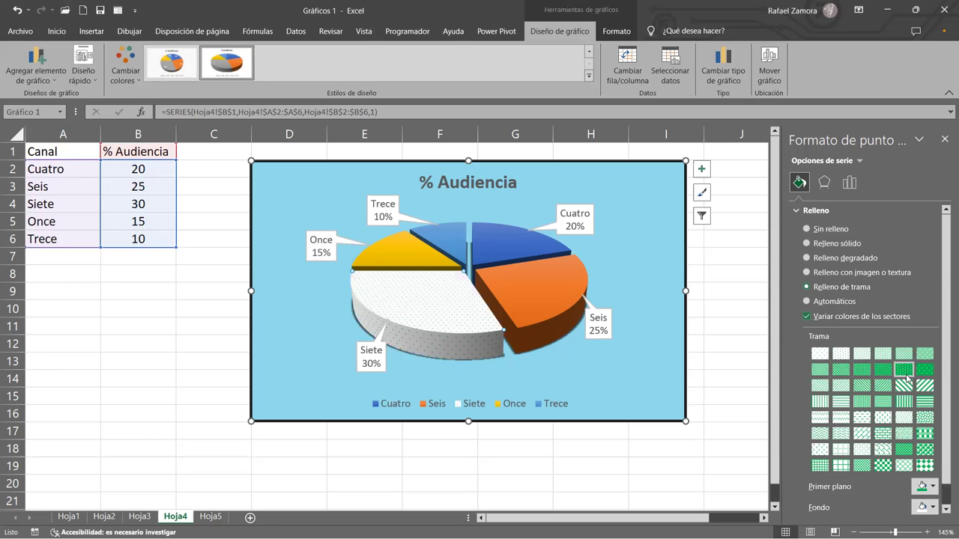
click(909, 403)
click(884, 418)
click(882, 433)
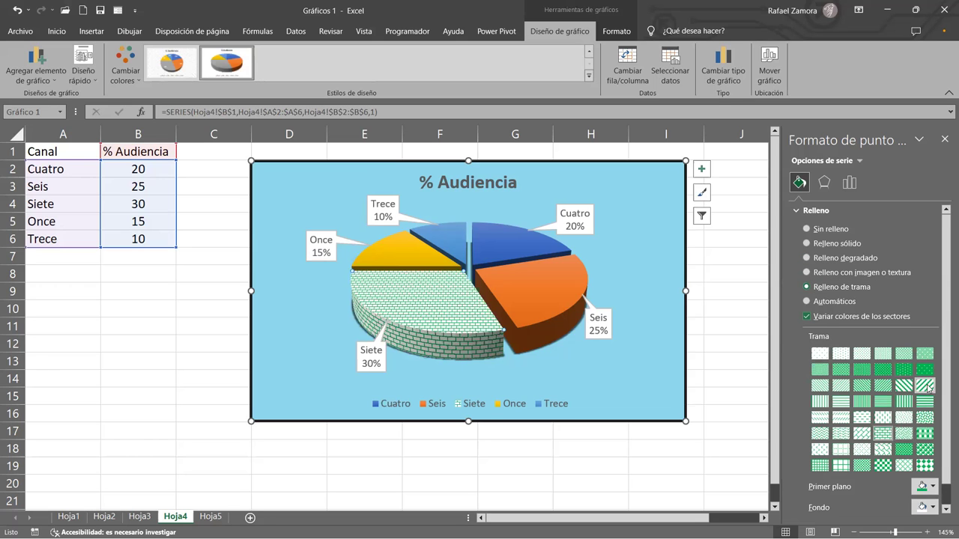
click(905, 386)
click(905, 403)
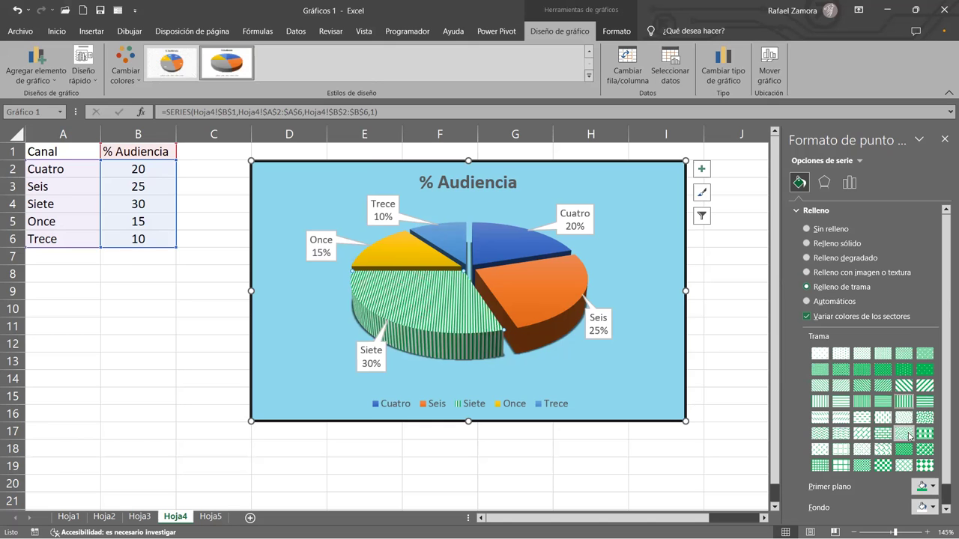
click(920, 433)
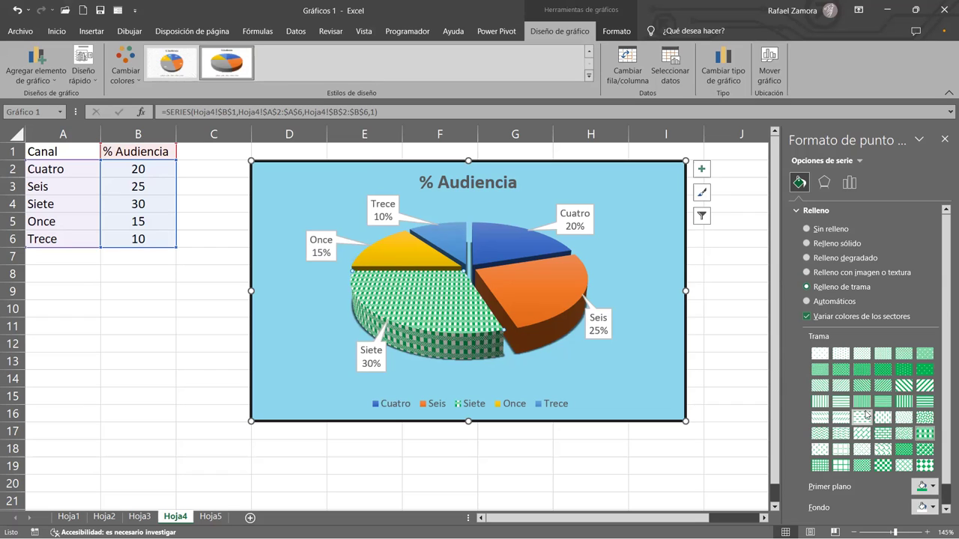
Give the Siete slice a texture fill, trying grey marble before settling on blue denim.
click(840, 273)
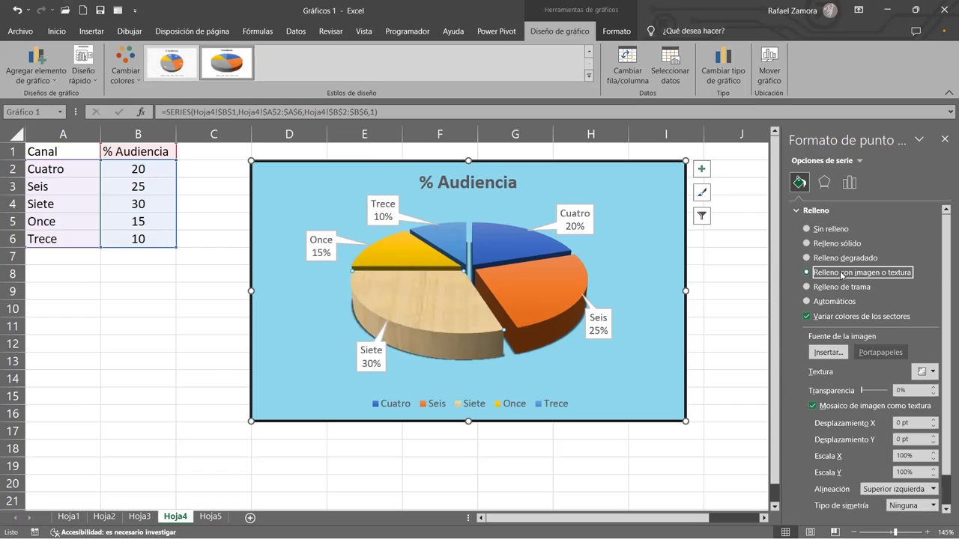
click(929, 373)
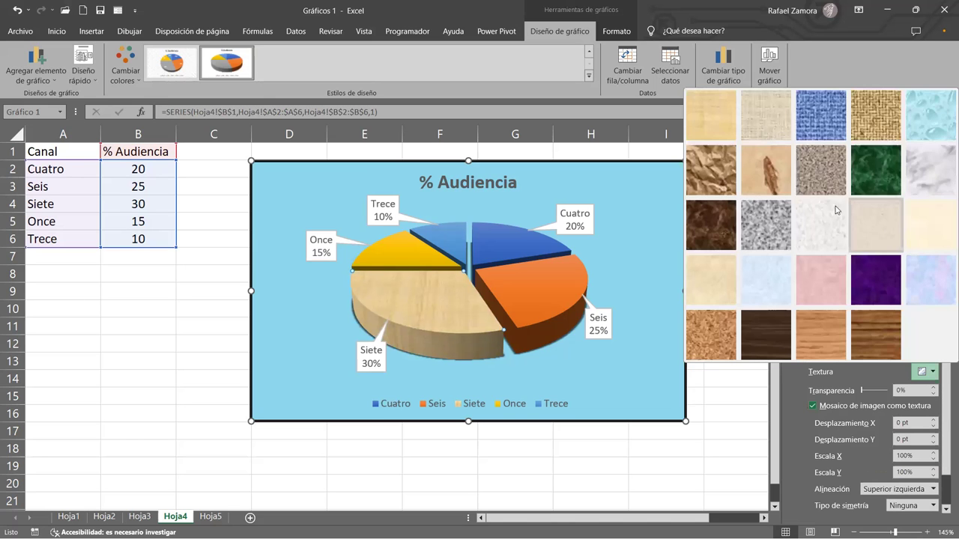
click(922, 168)
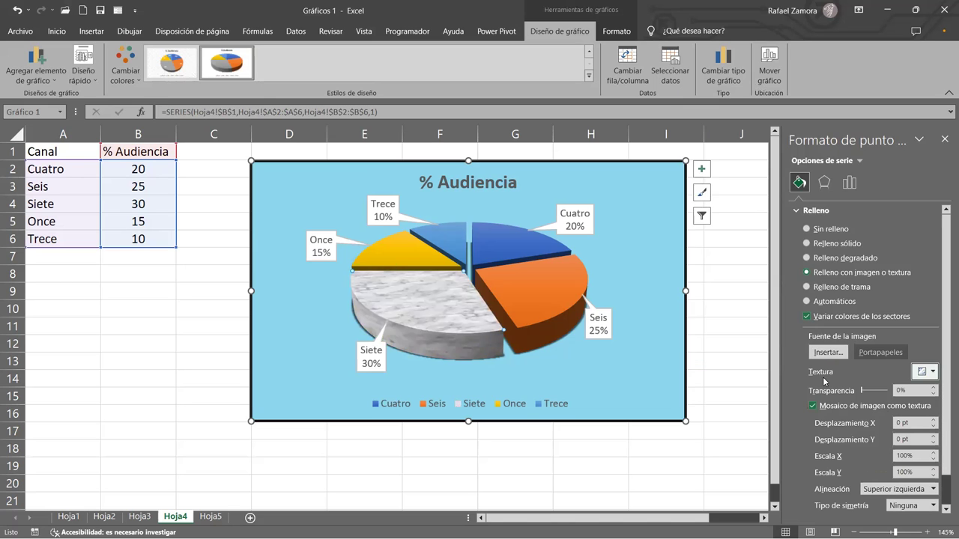
click(933, 373)
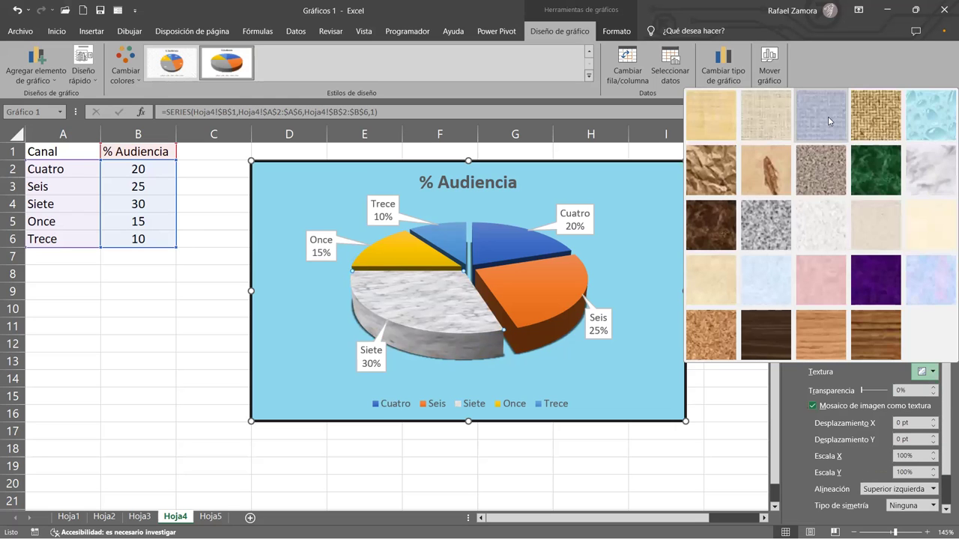
click(828, 116)
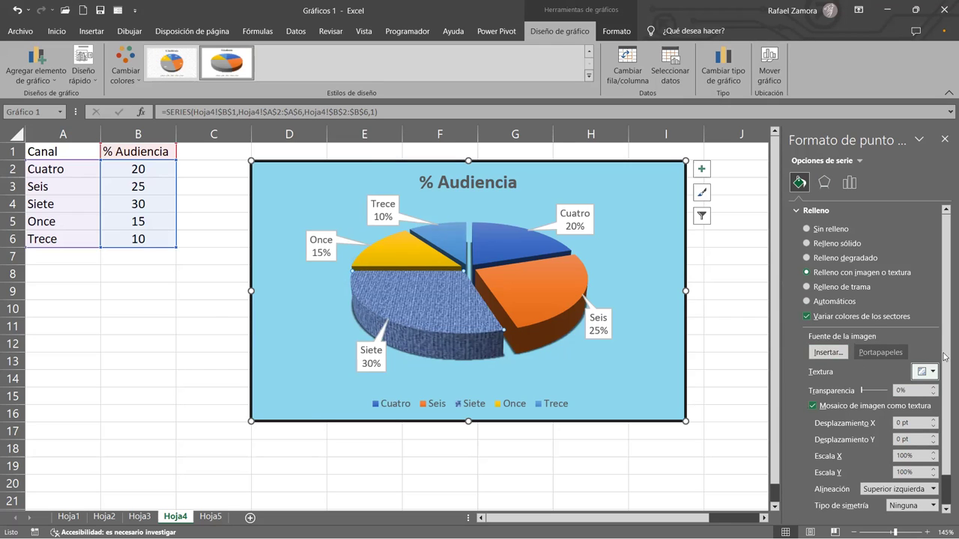
click(839, 355)
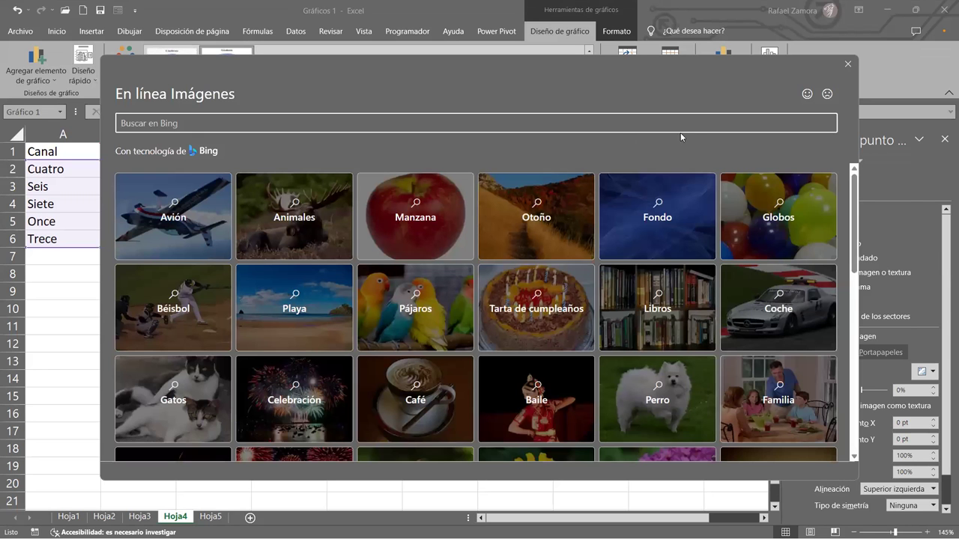
Search online images for 'Océano' and insert the underwater coral-reef photo as the Siete slice's fill.
scroll(771, 251, down, 2)
scroll(771, 274, down, 3)
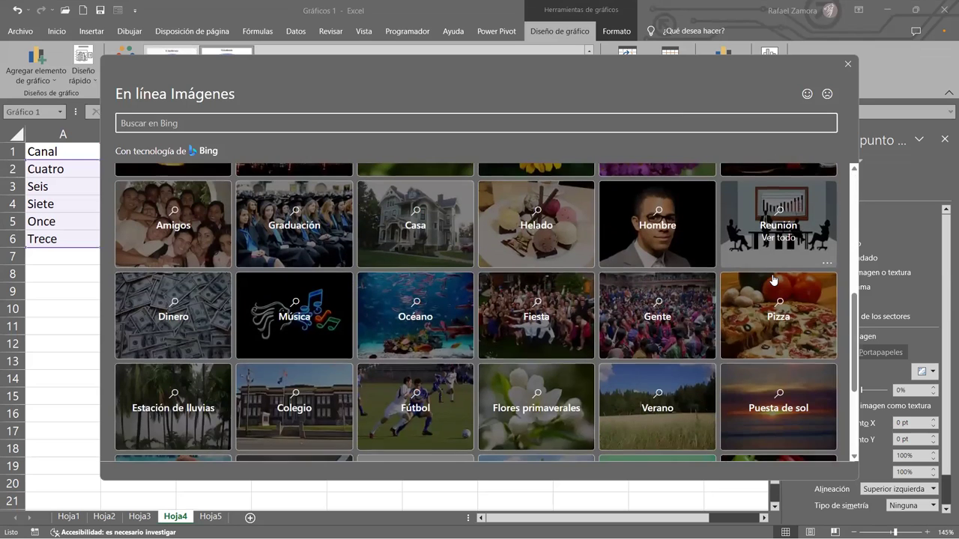
scroll(773, 279, up, 1)
scroll(621, 261, down, 1)
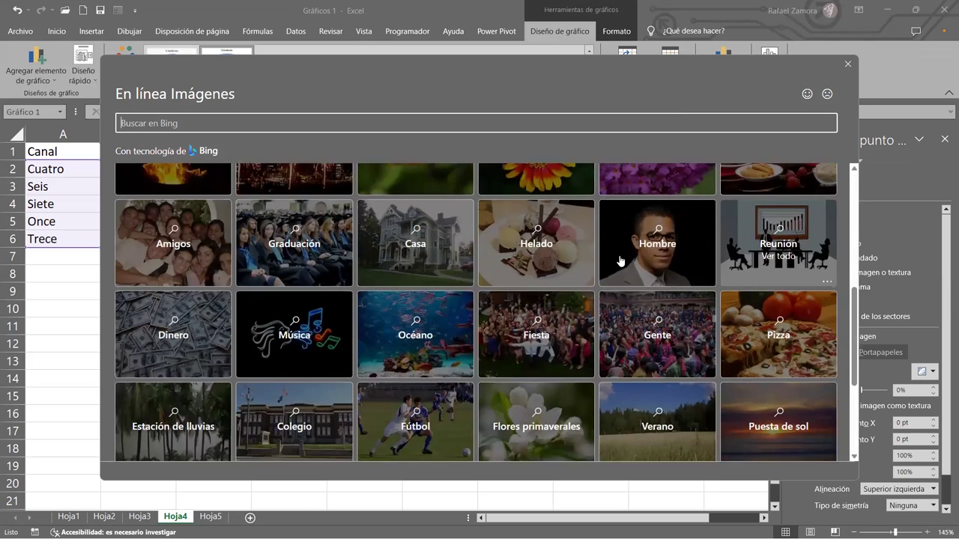
click(444, 301)
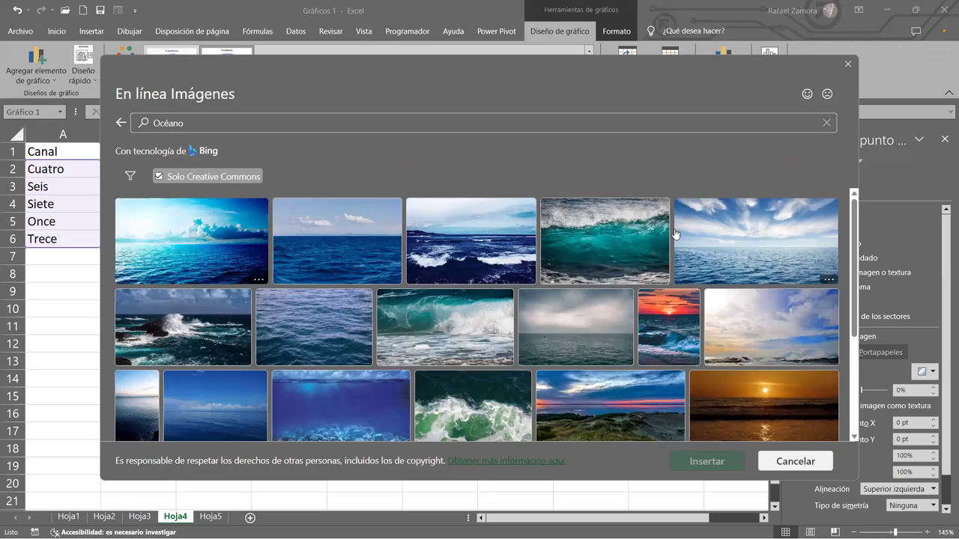
scroll(731, 332, down, 3)
scroll(731, 332, down, 2)
scroll(548, 306, down, 2)
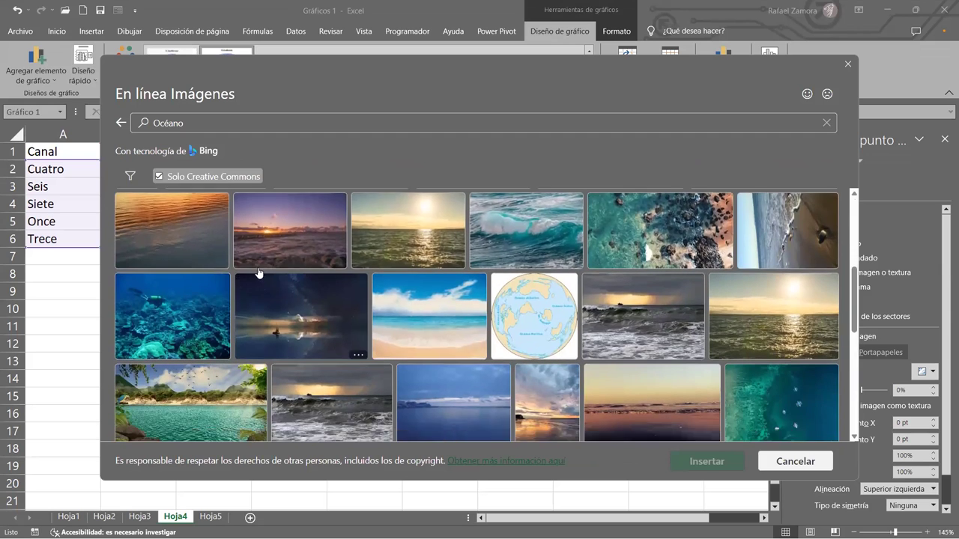
scroll(258, 273, down, 1)
click(192, 254)
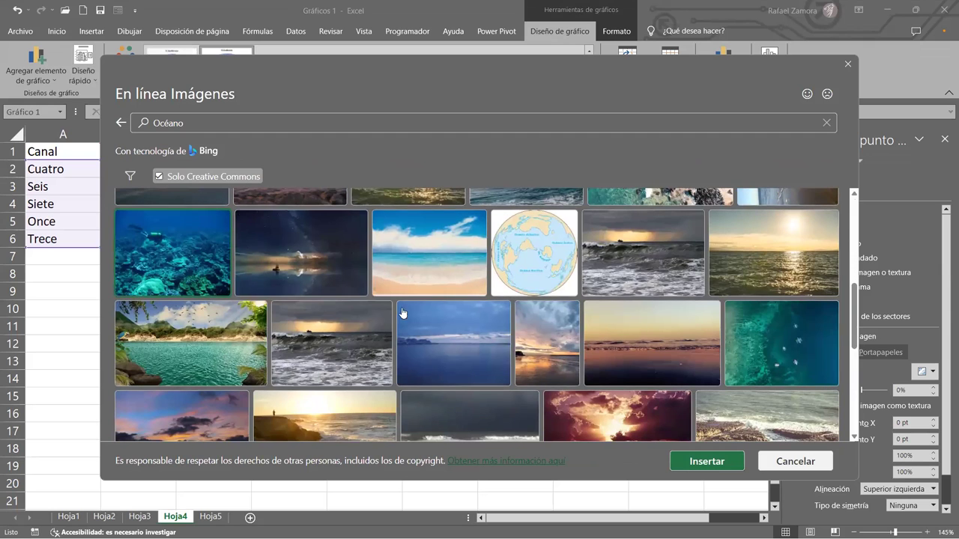
click(223, 259)
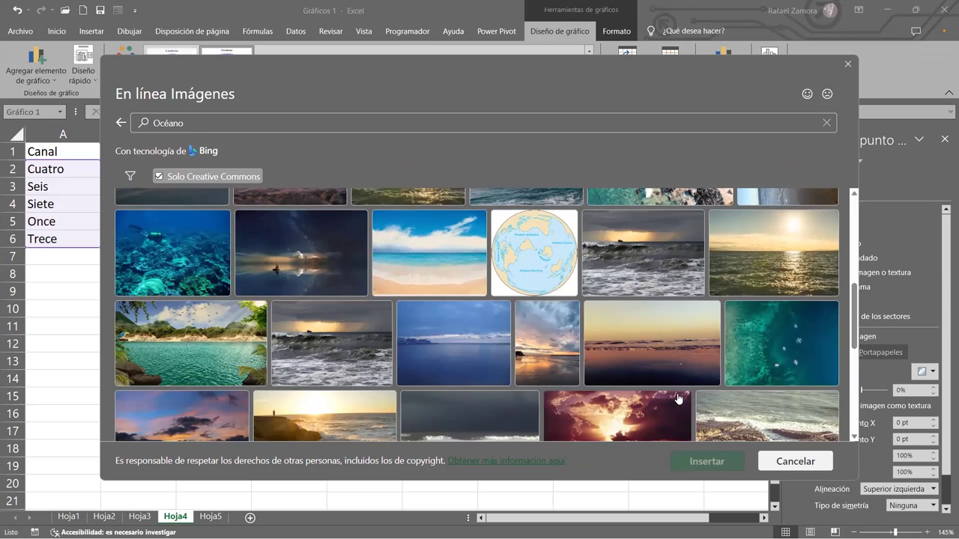
click(192, 251)
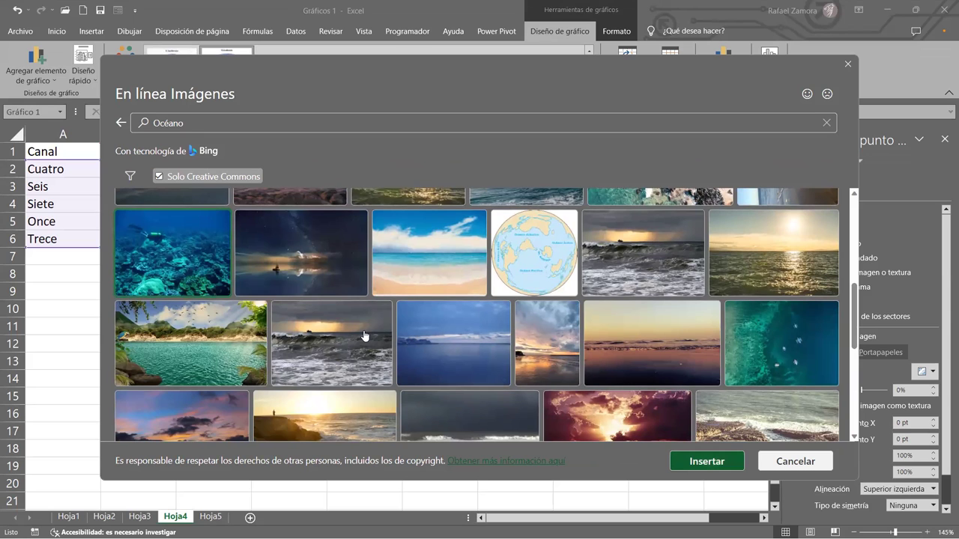
key(Return)
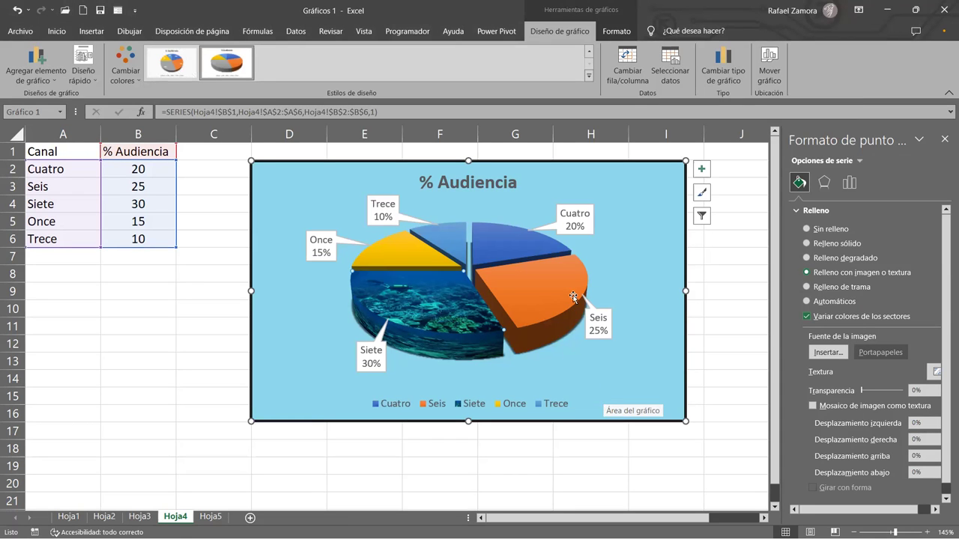
Set the Seis slice to picture fill and pick a sunset photo from the online 'Playa' search.
click(538, 295)
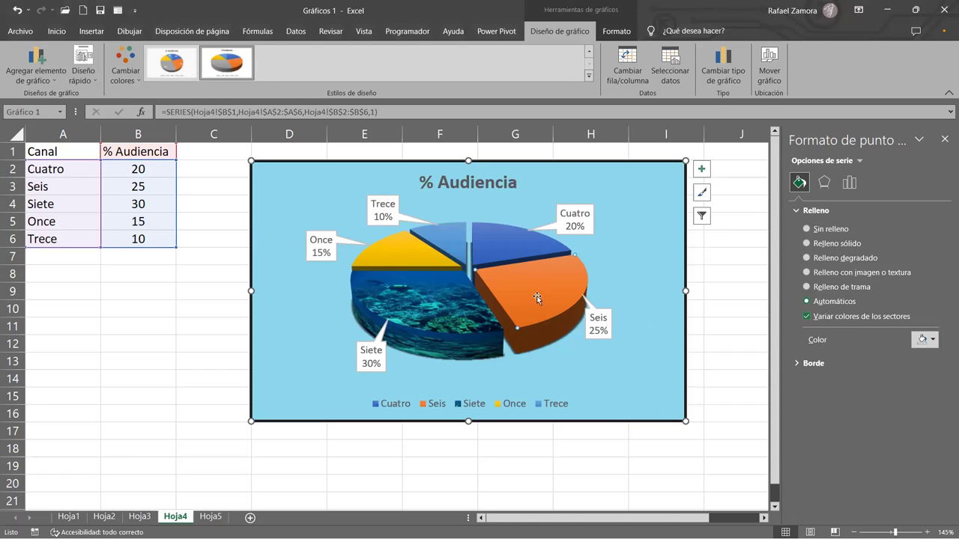
mouse_move(421, 300)
click(862, 274)
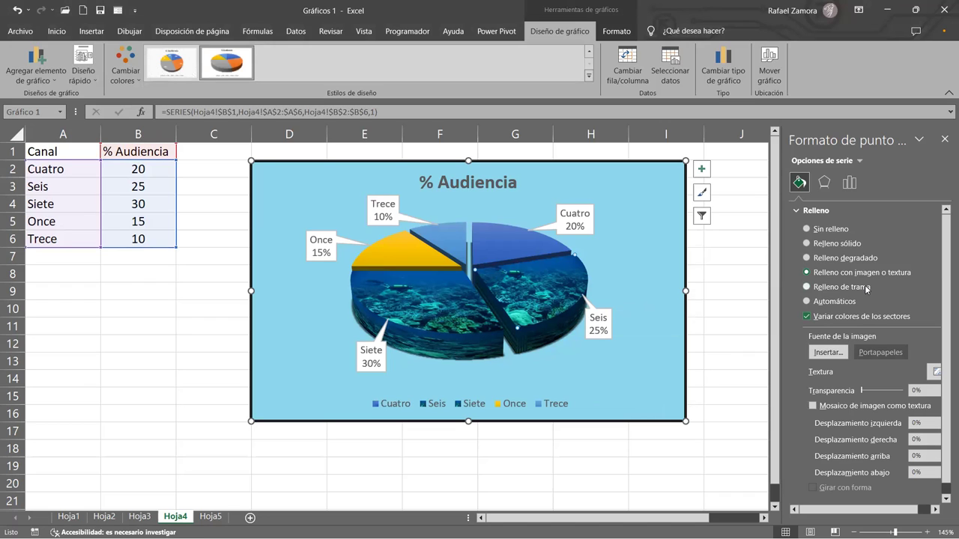
click(827, 352)
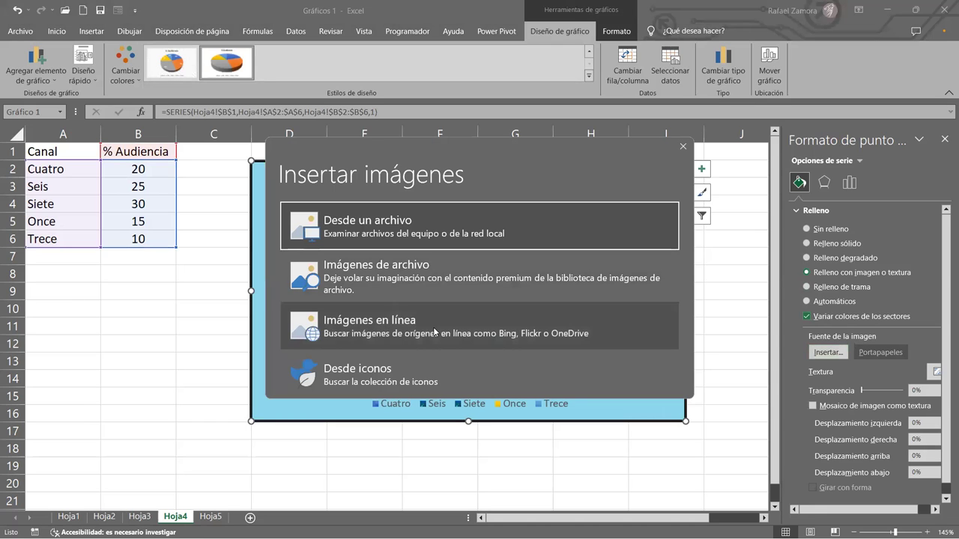
click(435, 331)
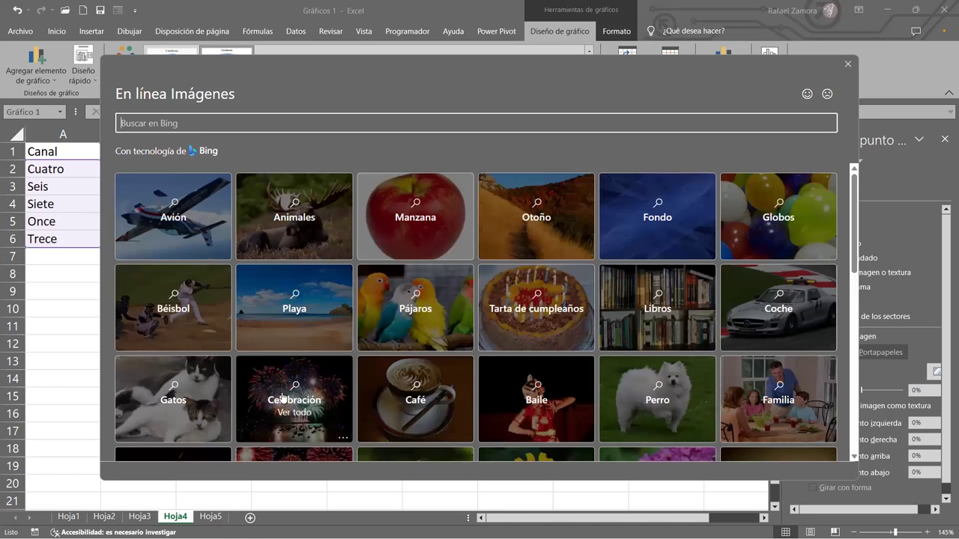
click(346, 306)
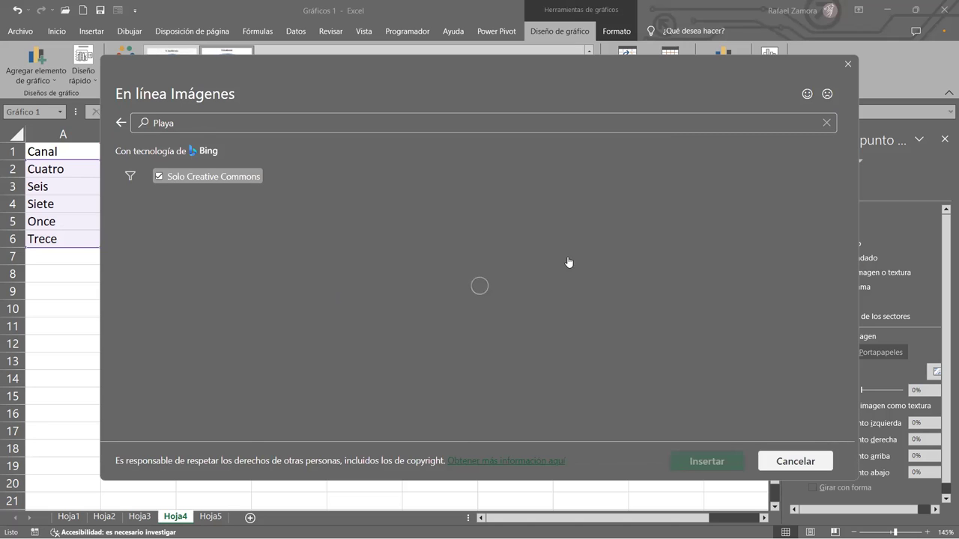
click(545, 230)
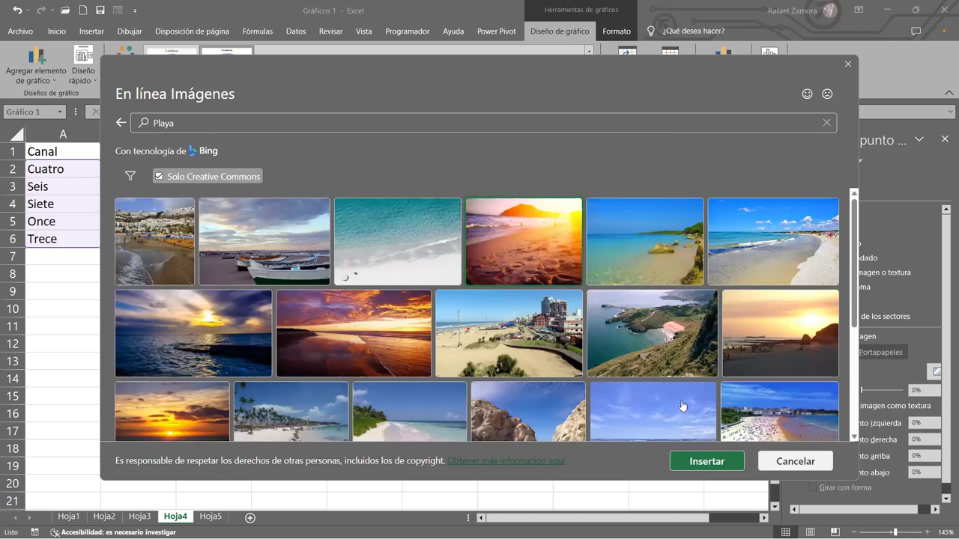
Insert the beach sunset photo into the Seis slice and deselect the chart.
key(Return)
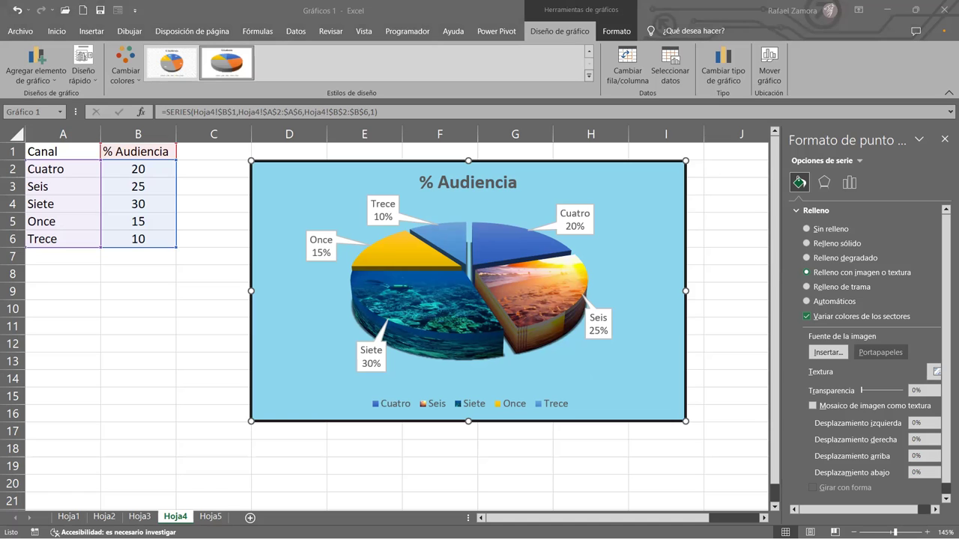
click(722, 361)
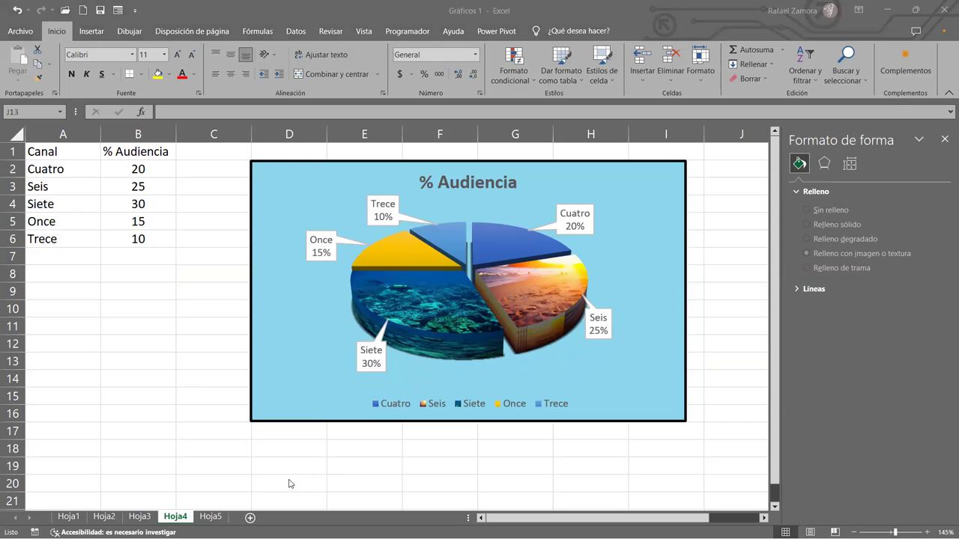
Close the Formato de forma pane and move to the Hoja5 internet-access sheet.
click(708, 343)
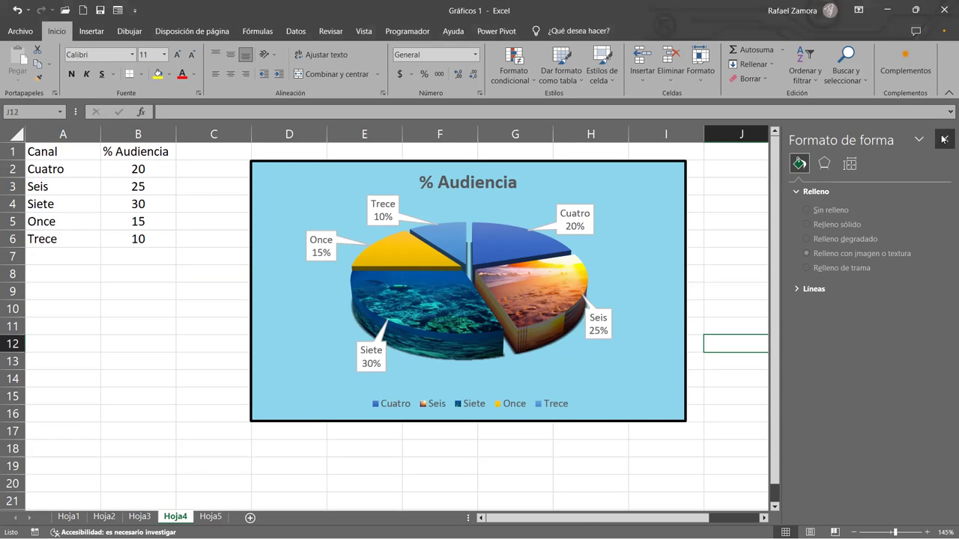
click(943, 140)
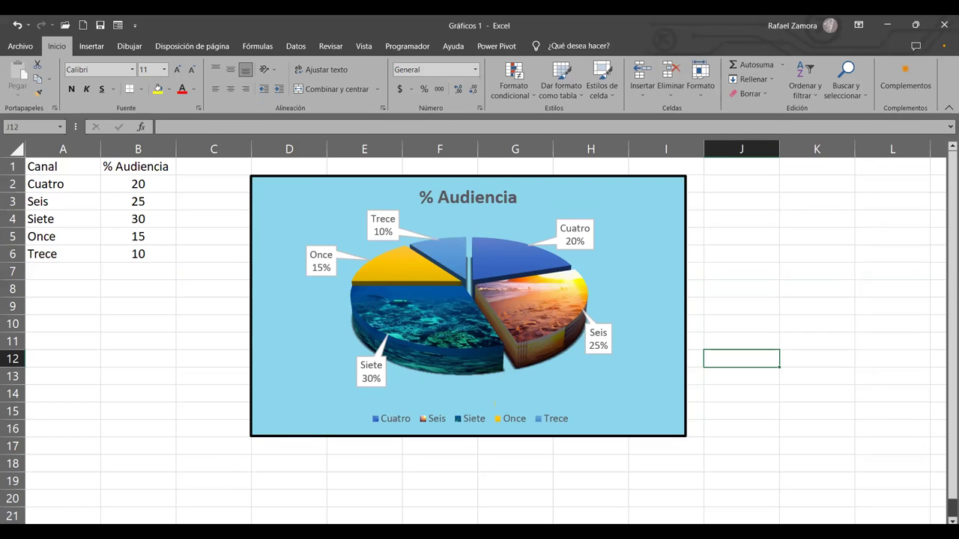
key(ctrl+Page_Down)
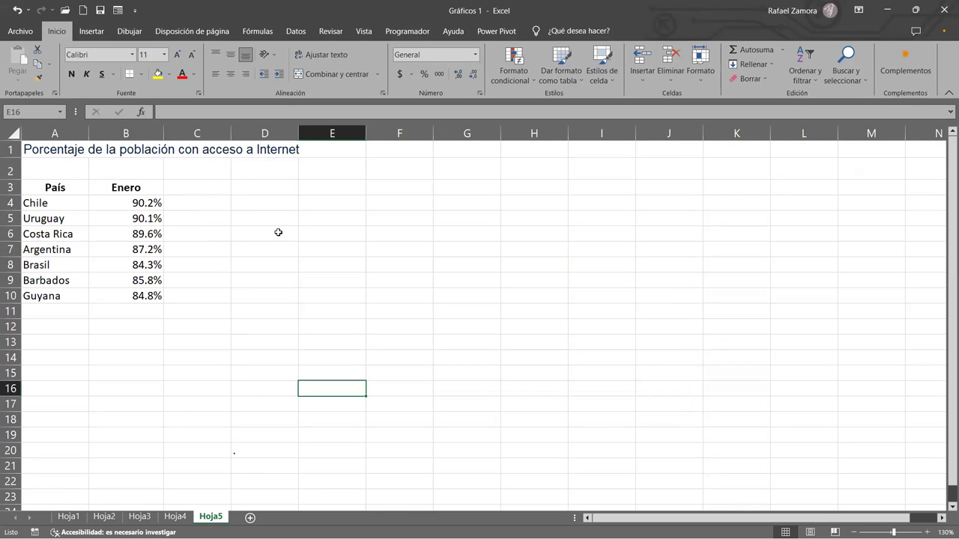
Insert a 3D clustered bar chart from A3:B10 (País and Enero) and place it beside the table.
click(307, 292)
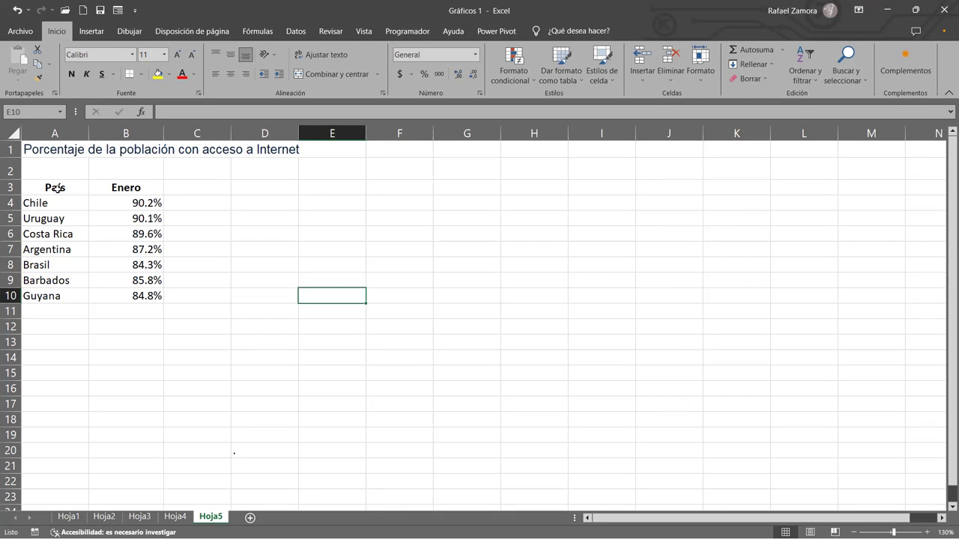
drag(57, 188, 131, 298)
drag(139, 311, 140, 296)
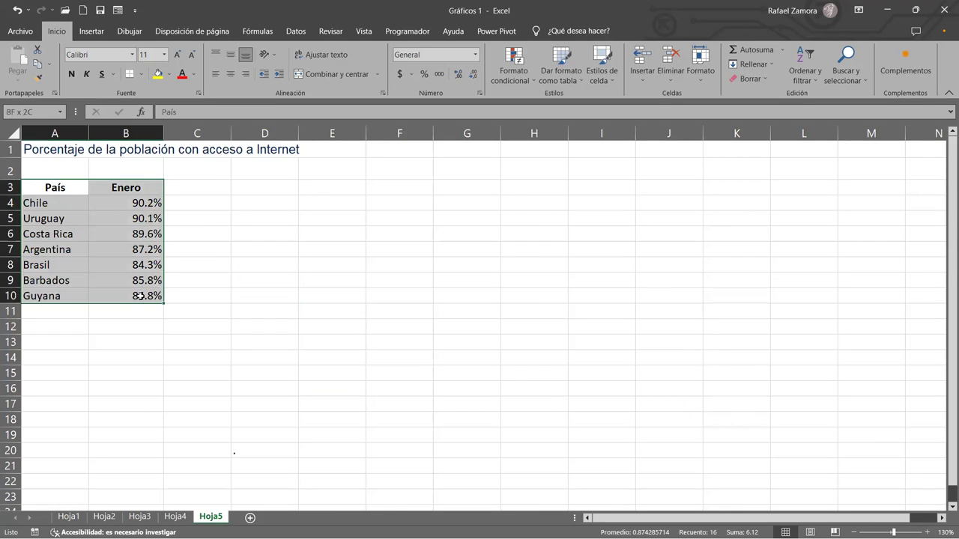
click(96, 35)
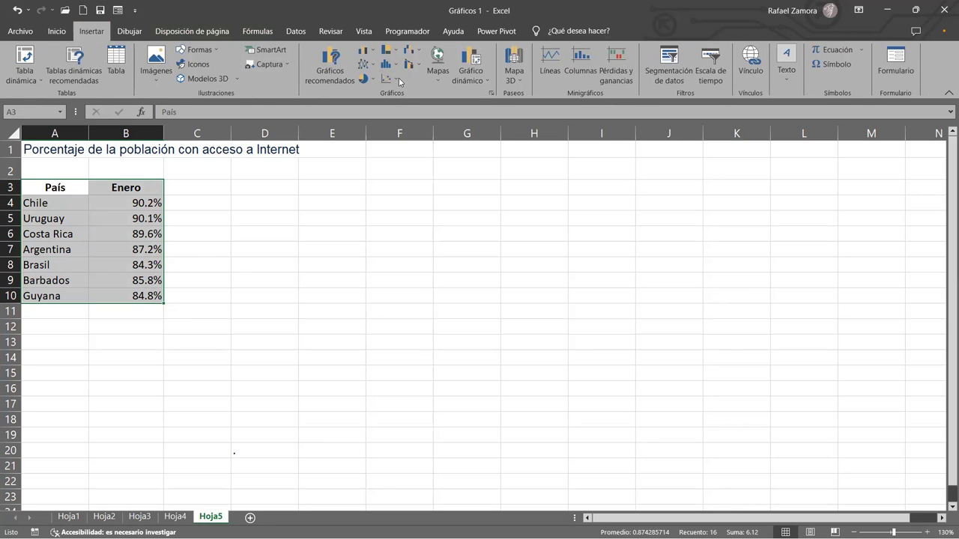
click(378, 54)
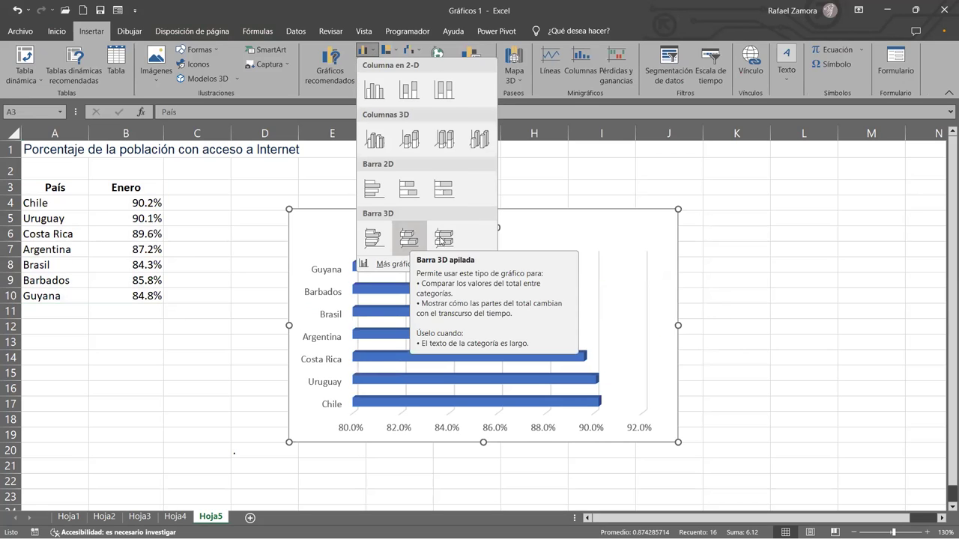
click(385, 237)
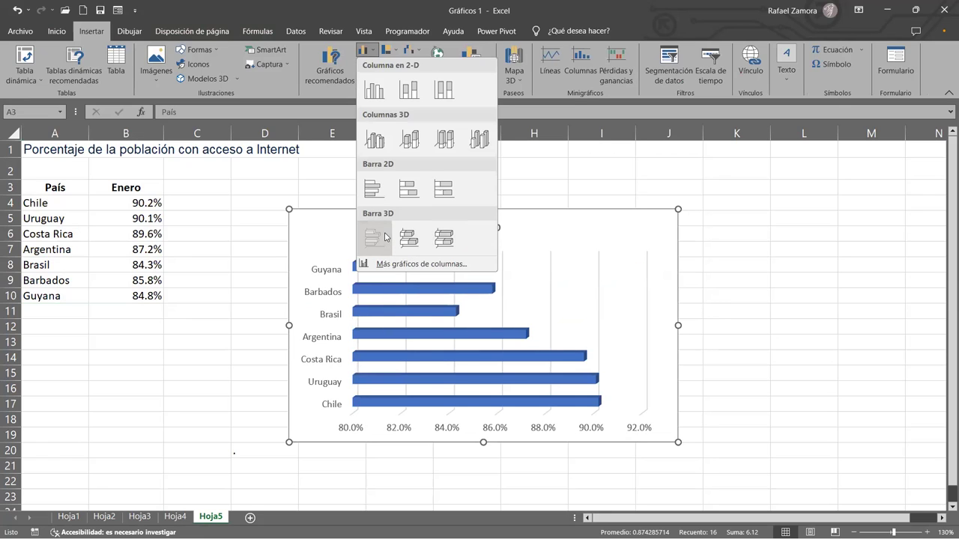
drag(394, 215, 336, 182)
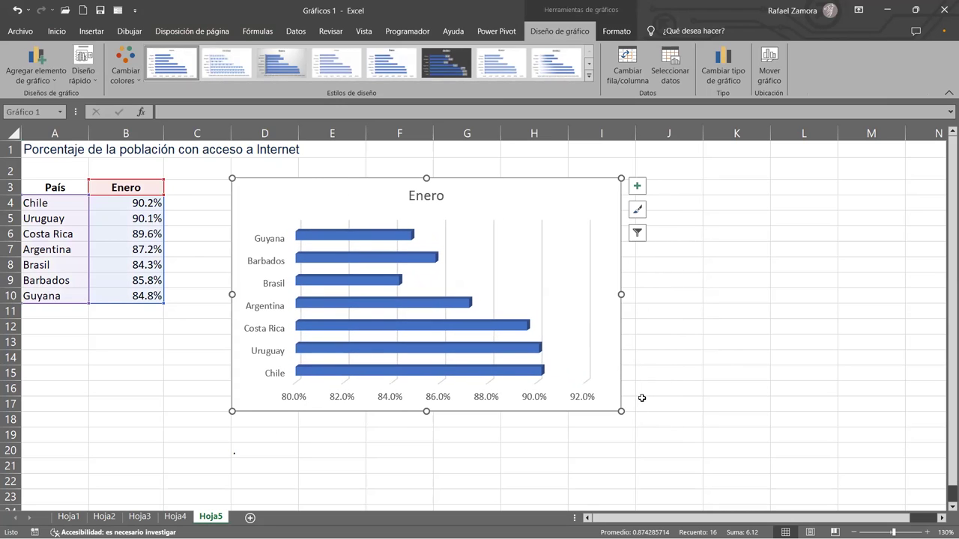
Enlarge the Enero bar chart and apply the light style with outlined bars and percentage labels.
drag(629, 406, 700, 458)
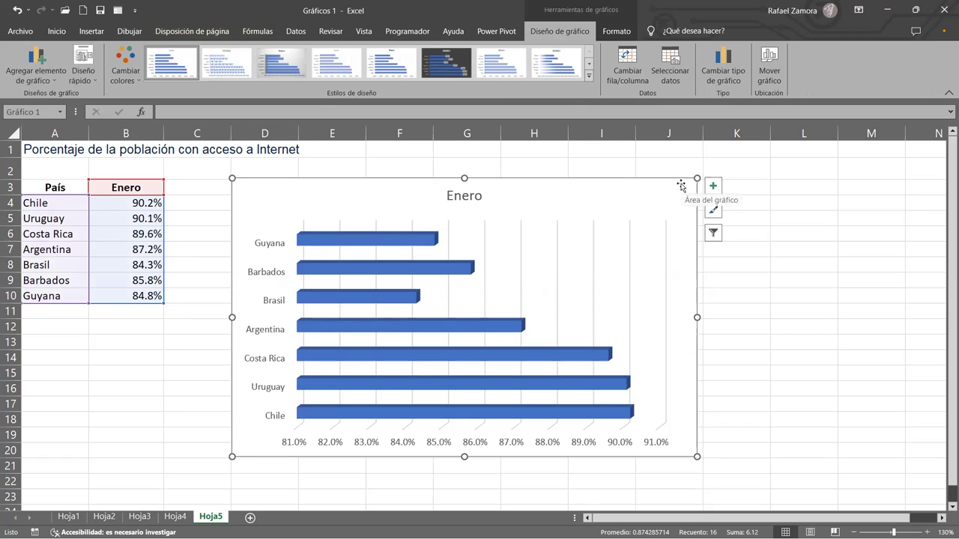
click(432, 60)
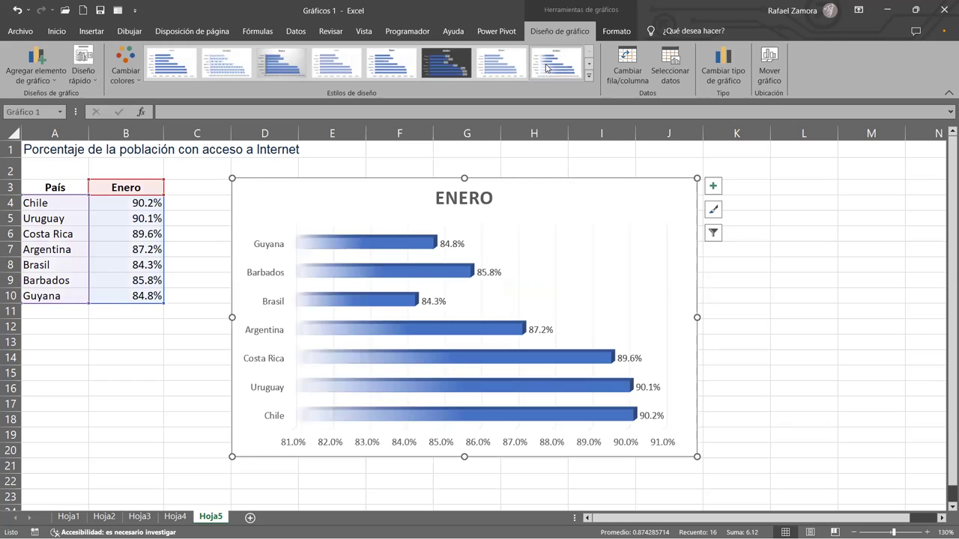
click(555, 63)
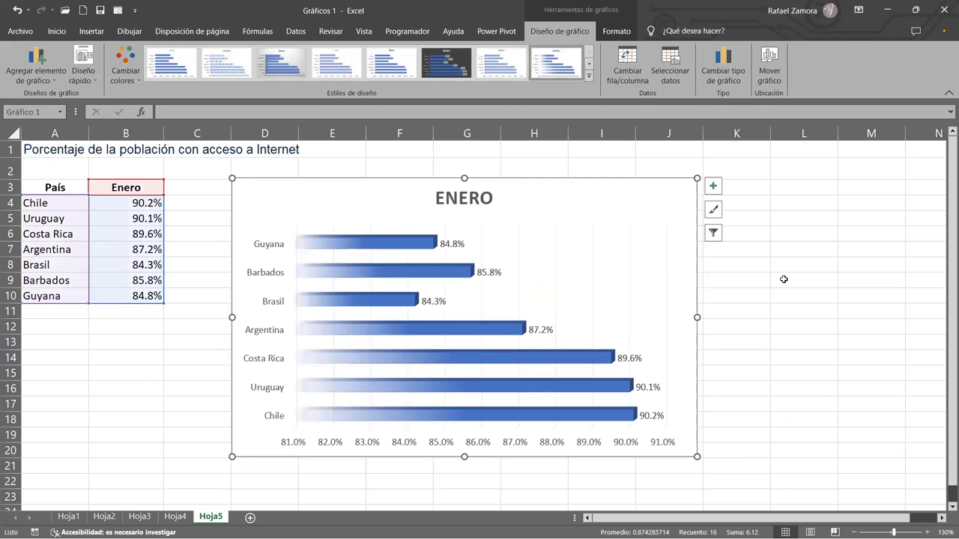
click(505, 62)
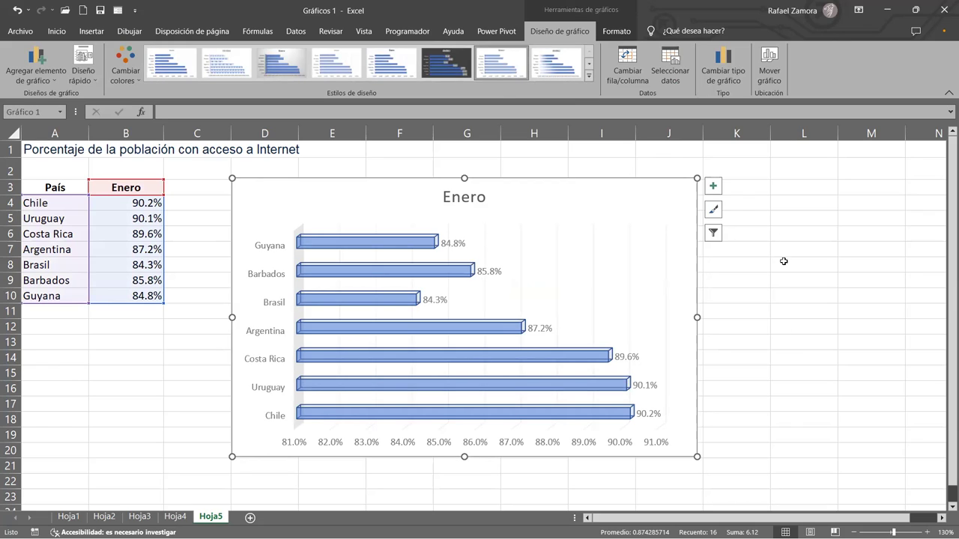
Fill the Enero bar chart's background with a light green theme colour from Relleno de forma.
click(616, 31)
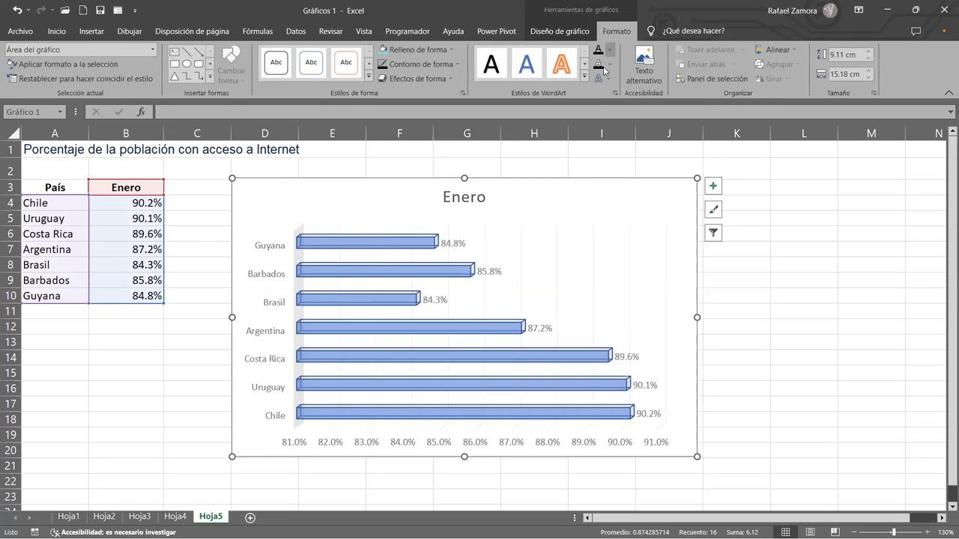
click(453, 48)
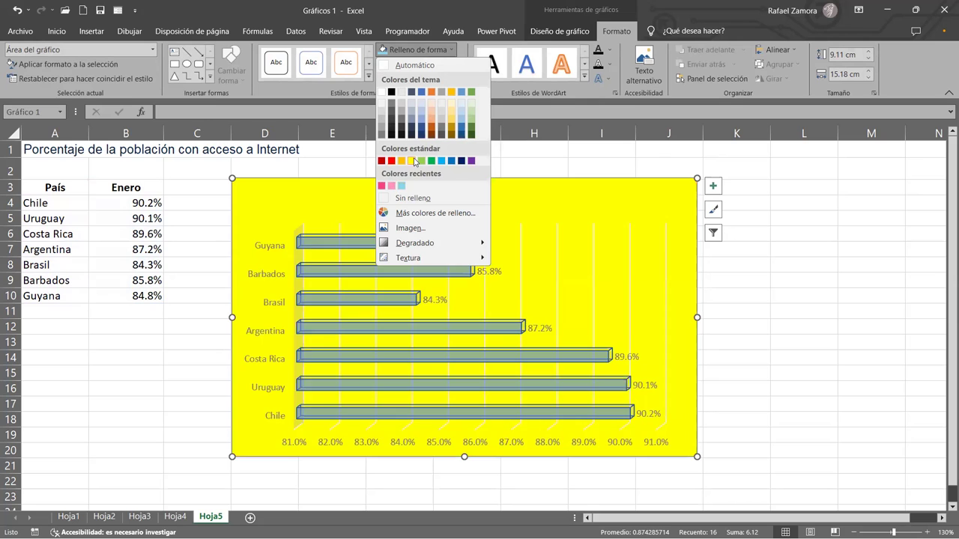
click(471, 122)
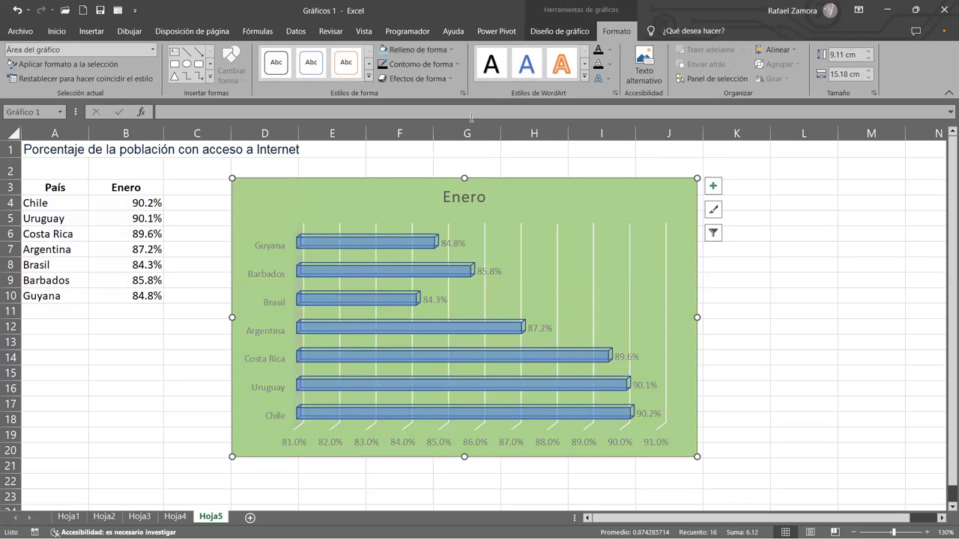
click(880, 329)
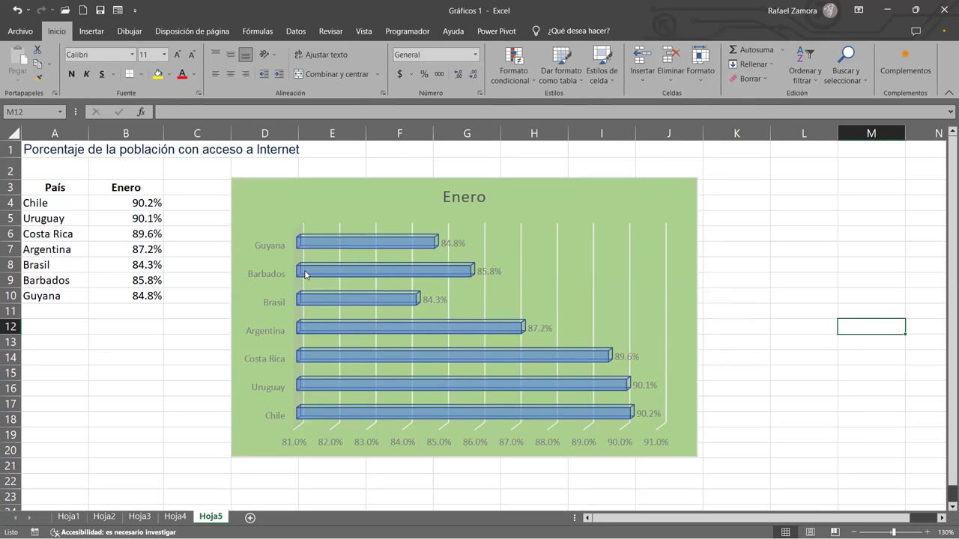
Make the country labels on the chart's vertical axis black.
click(271, 248)
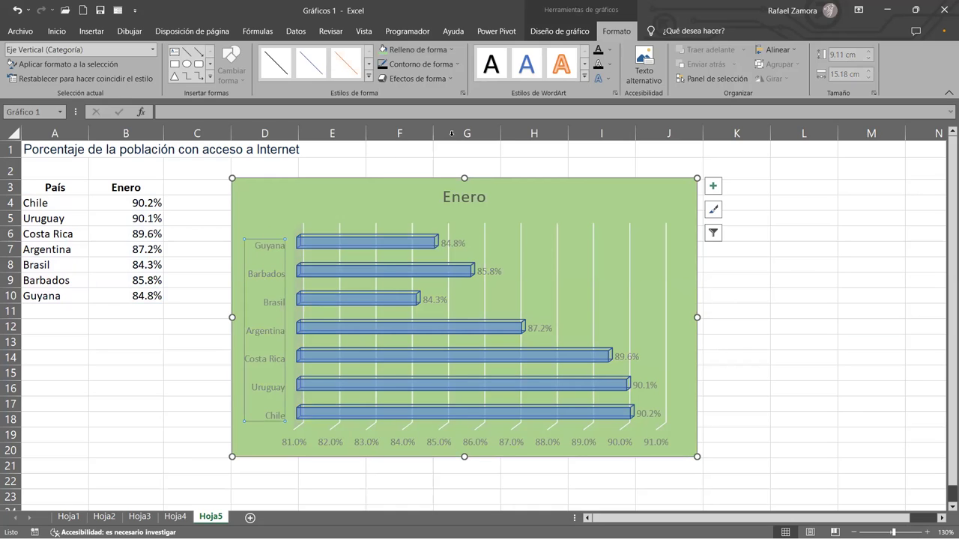
click(598, 51)
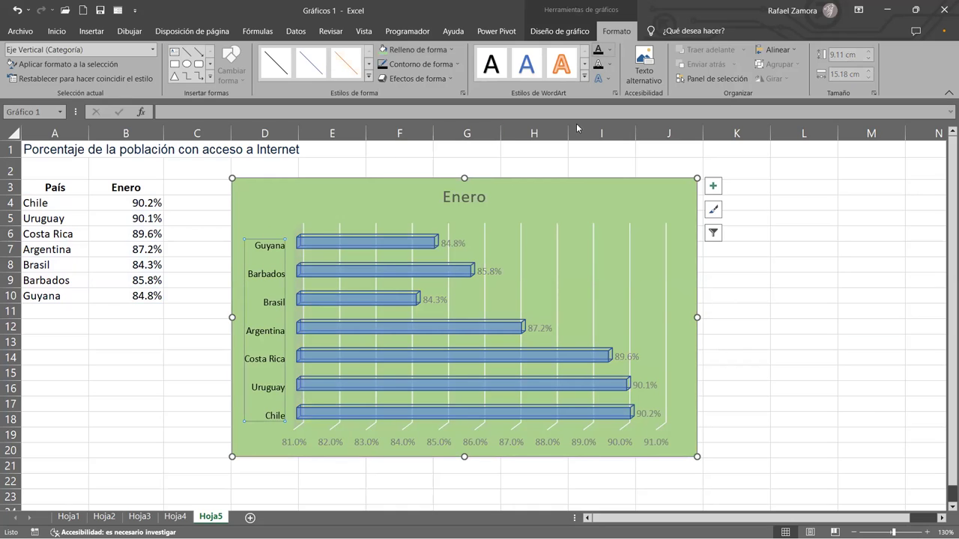
click(815, 356)
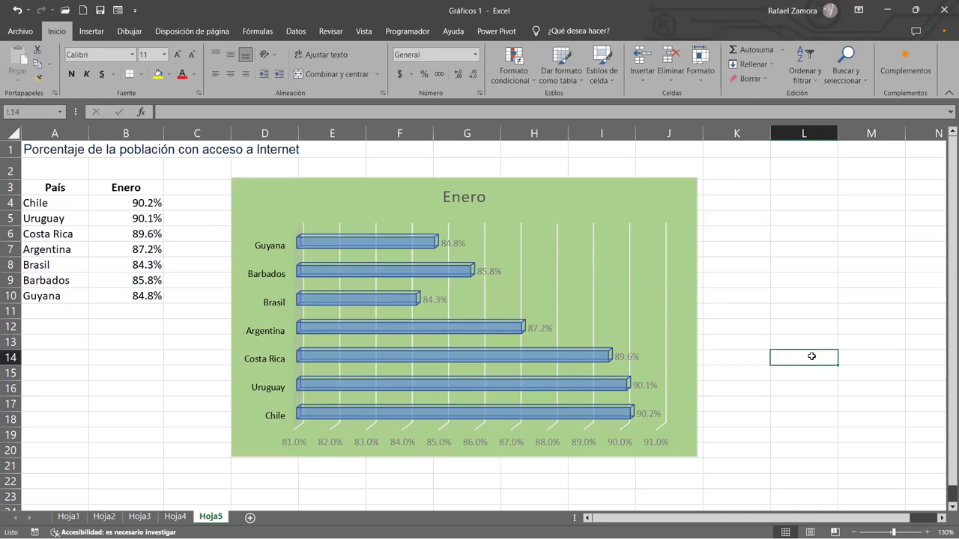
Colour the percentage data labels Naranja, Énfasis 2, Oscuro 50% instead of grey.
click(622, 355)
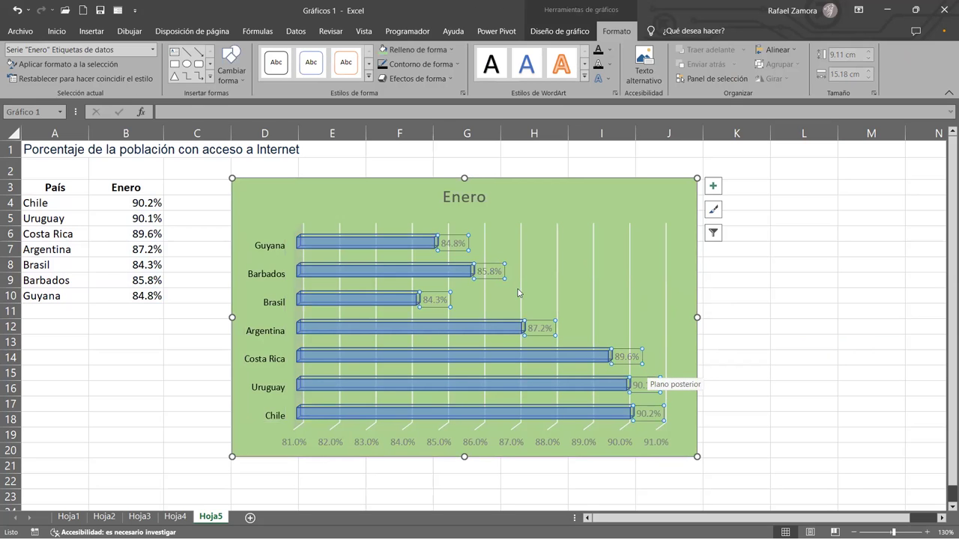
click(838, 395)
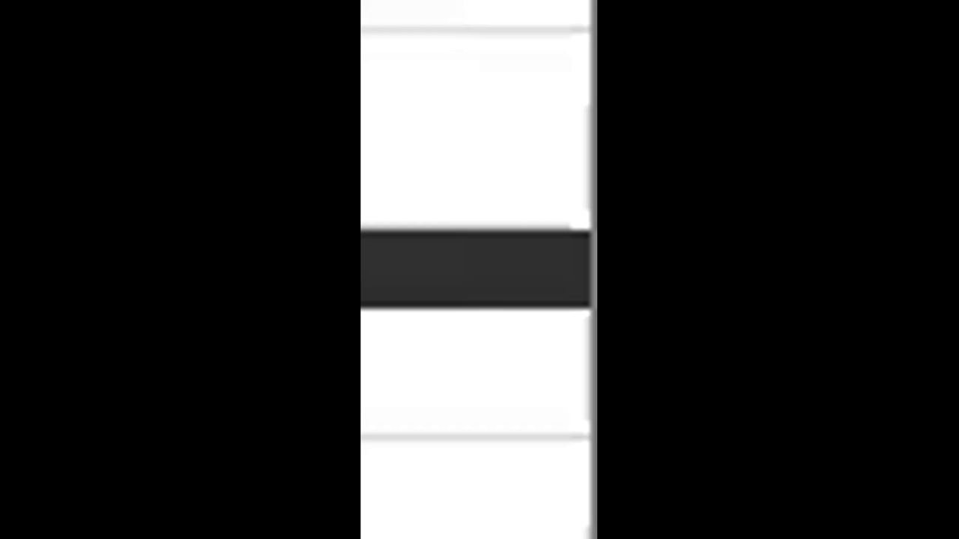
click(489, 272)
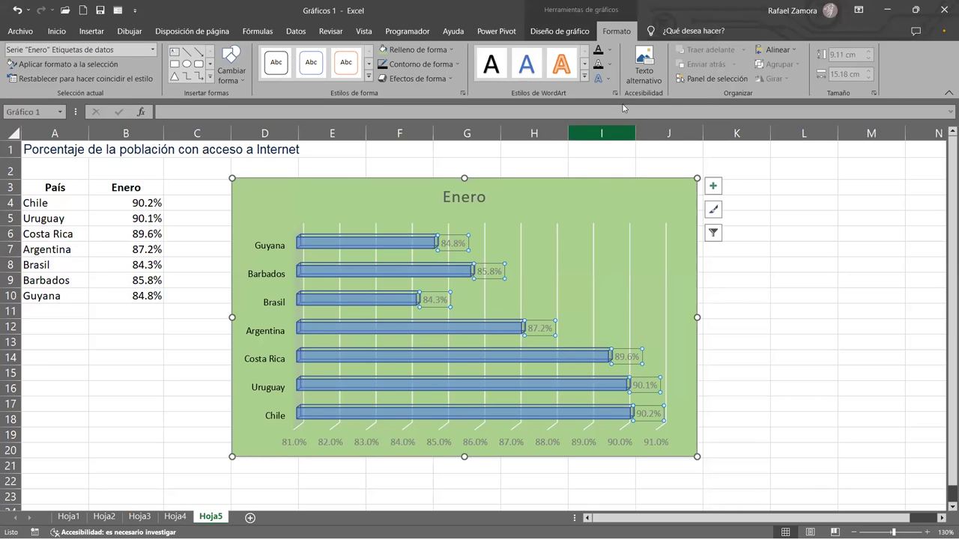
click(612, 54)
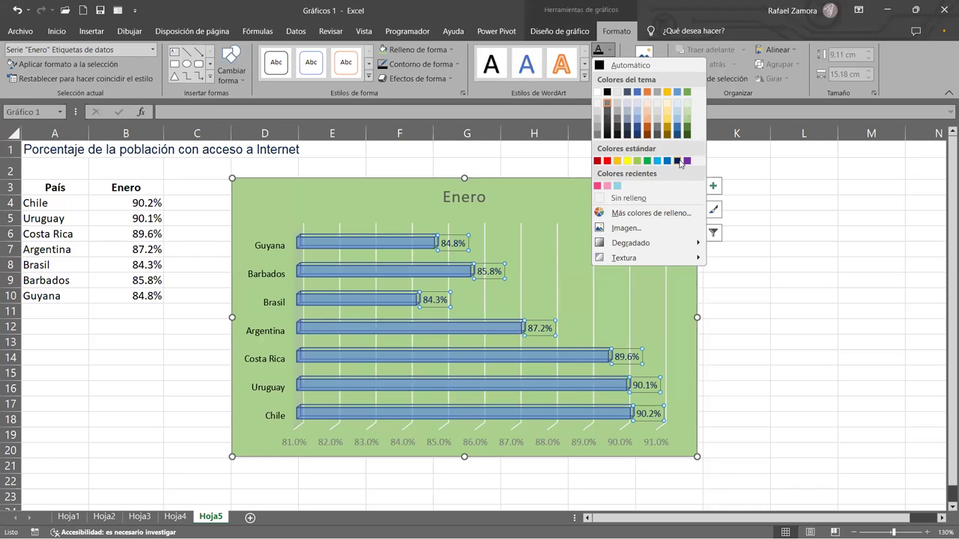
click(678, 160)
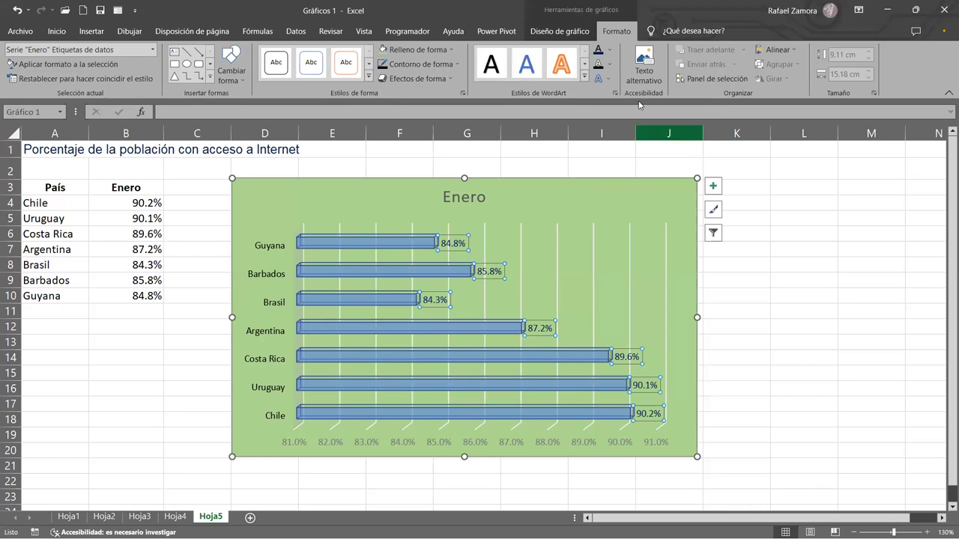
click(609, 53)
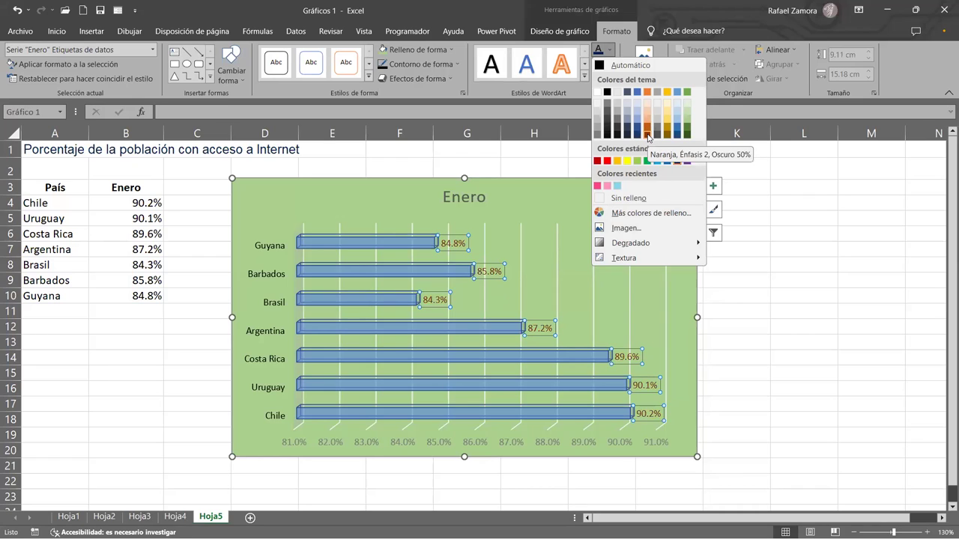
click(778, 288)
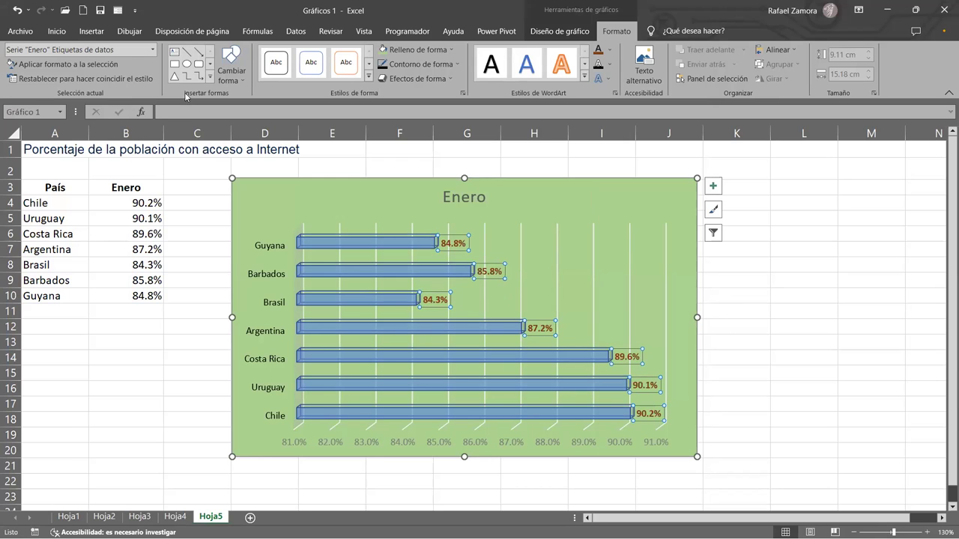
click(793, 329)
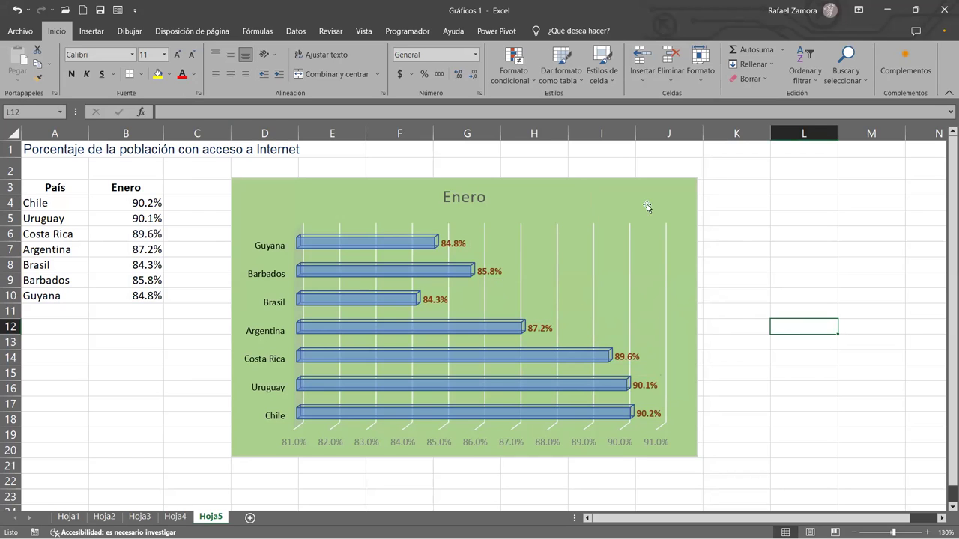
Turn off the gridlines and legend in Elementos de gráfico, keeping axes and percentage data labels.
click(692, 186)
click(713, 186)
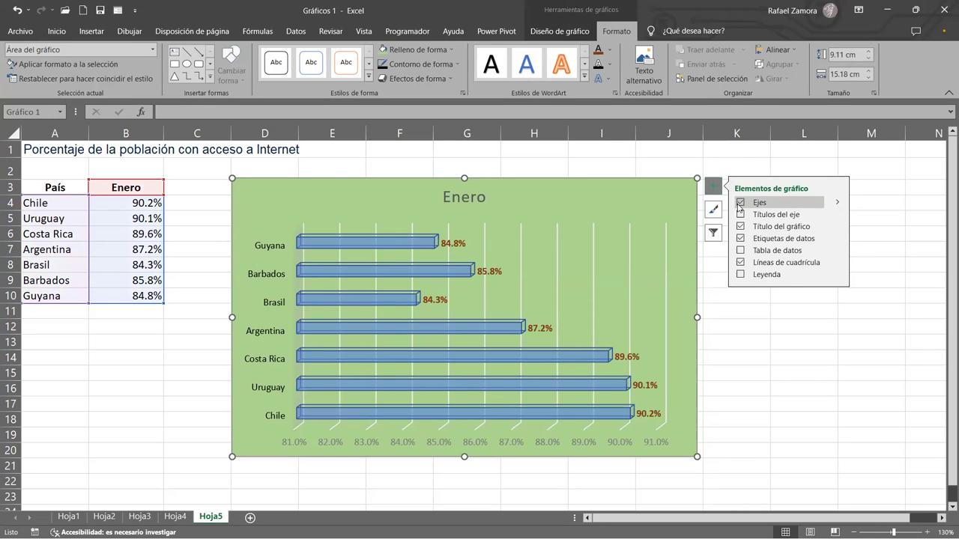
click(740, 203)
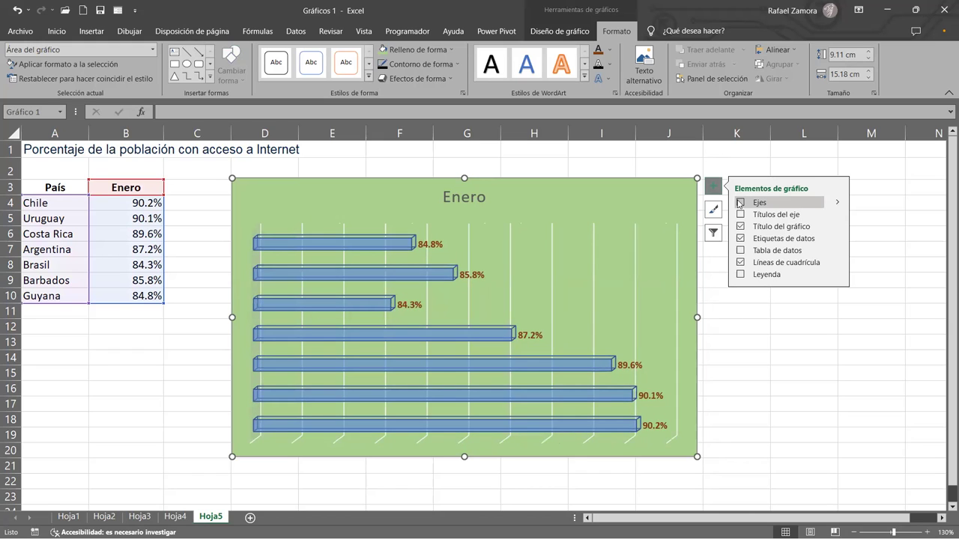
click(739, 203)
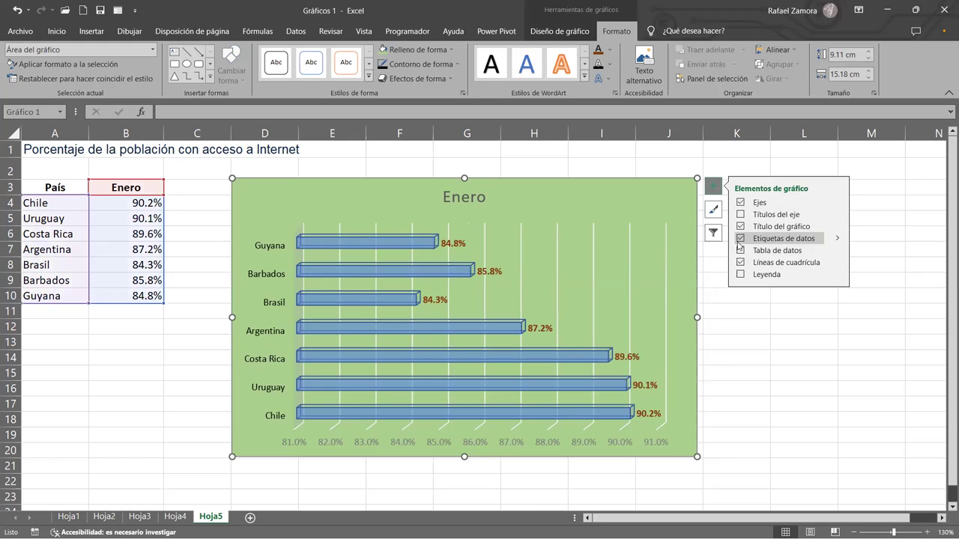
click(741, 239)
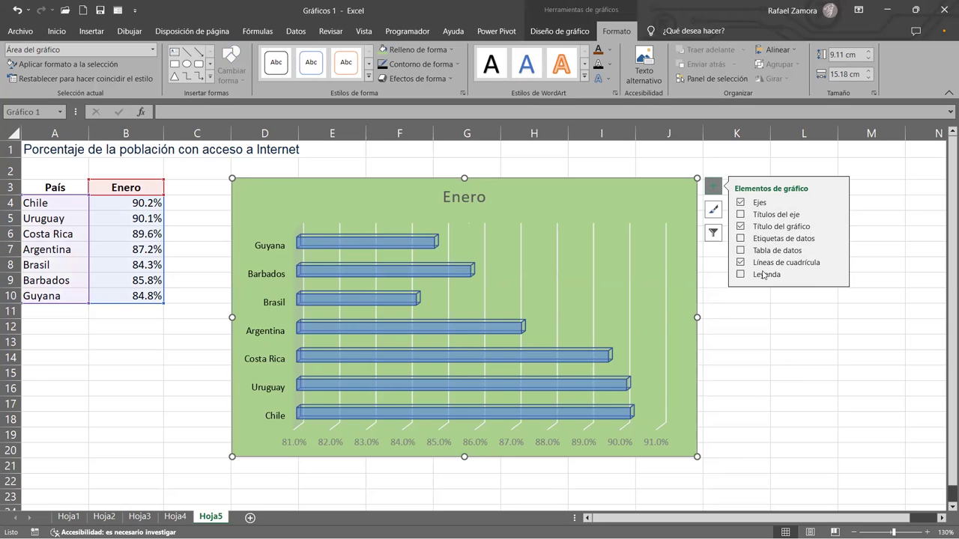
click(742, 239)
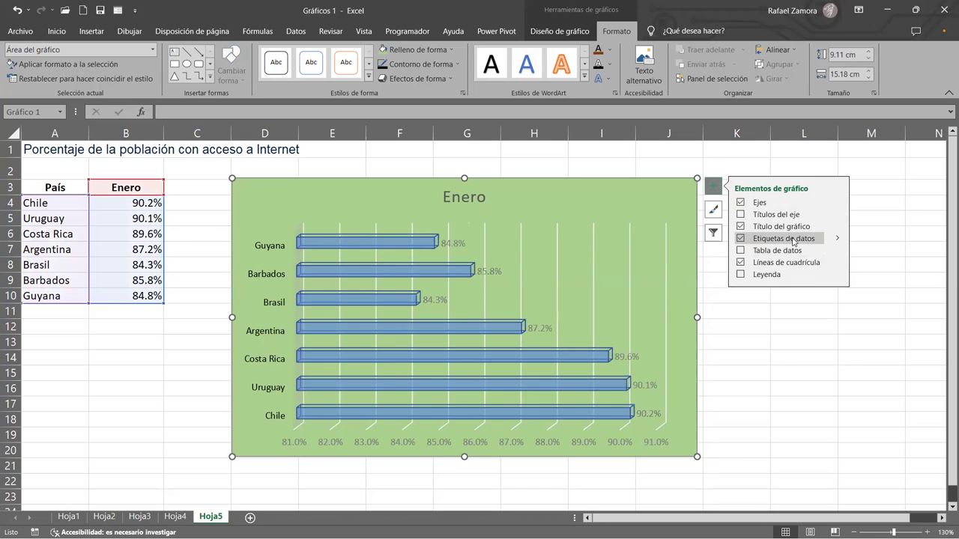
click(741, 262)
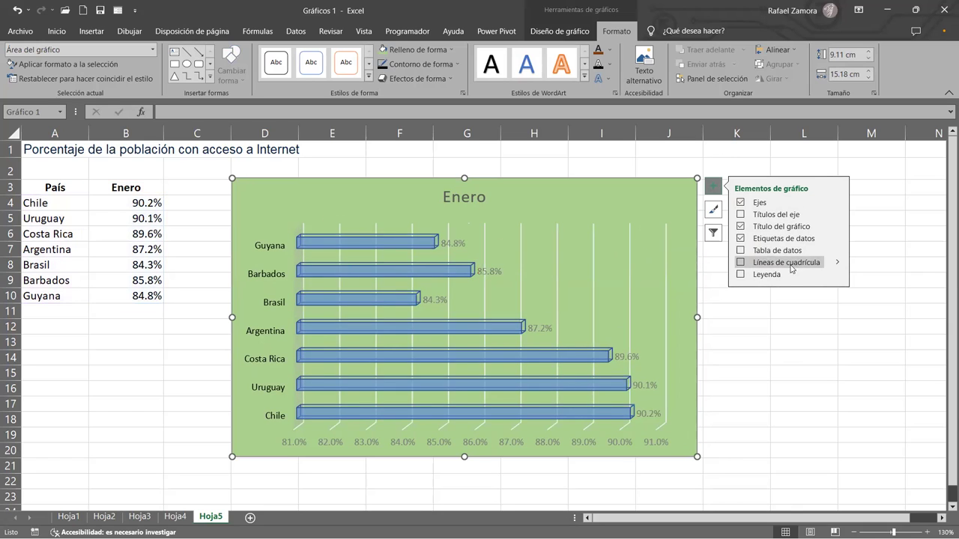
click(740, 275)
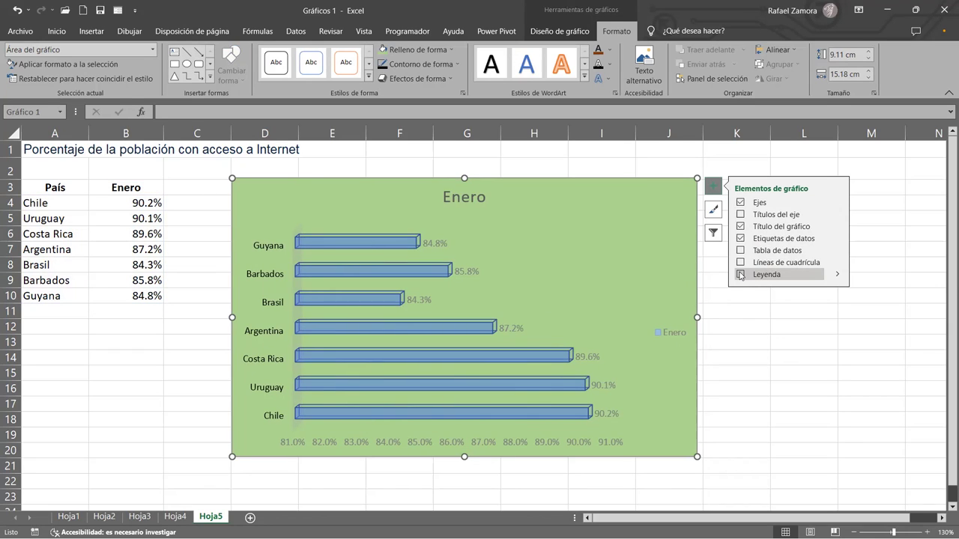
click(713, 386)
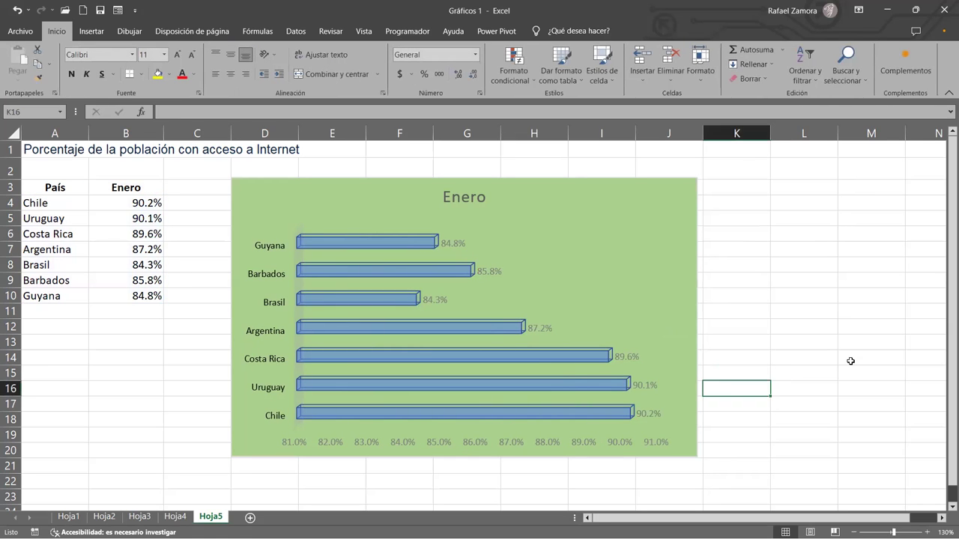
click(688, 223)
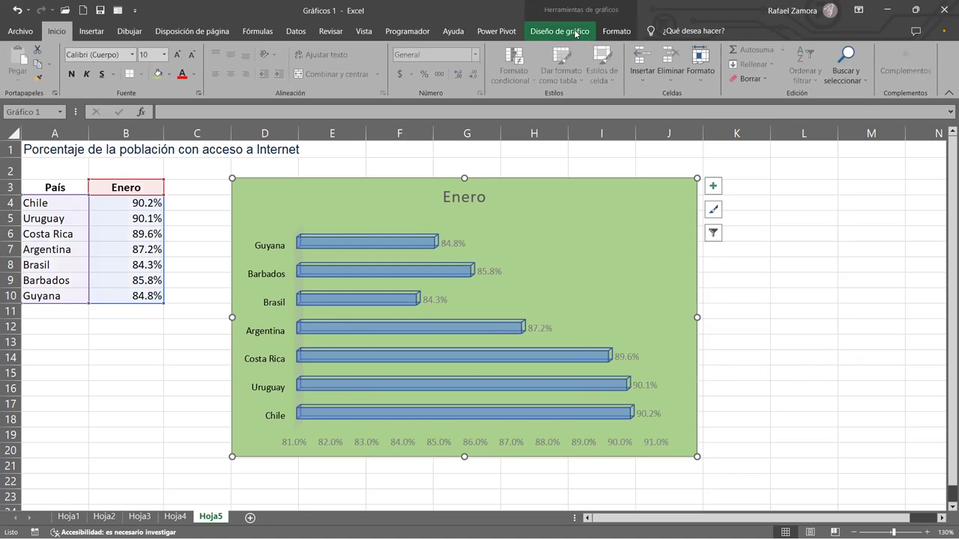
Change the Enero chart to Columna 3D 100% apilada, stacking all countries in one column.
click(575, 32)
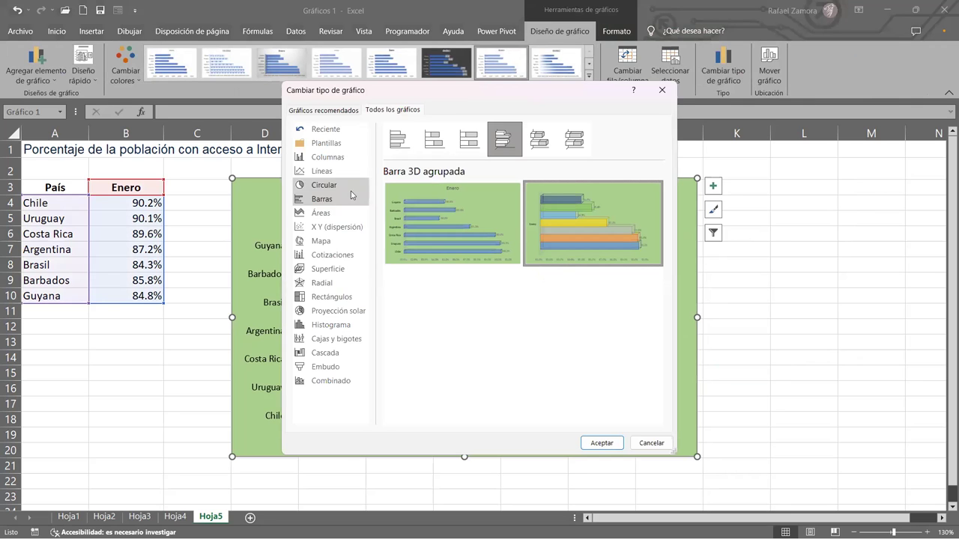
click(333, 158)
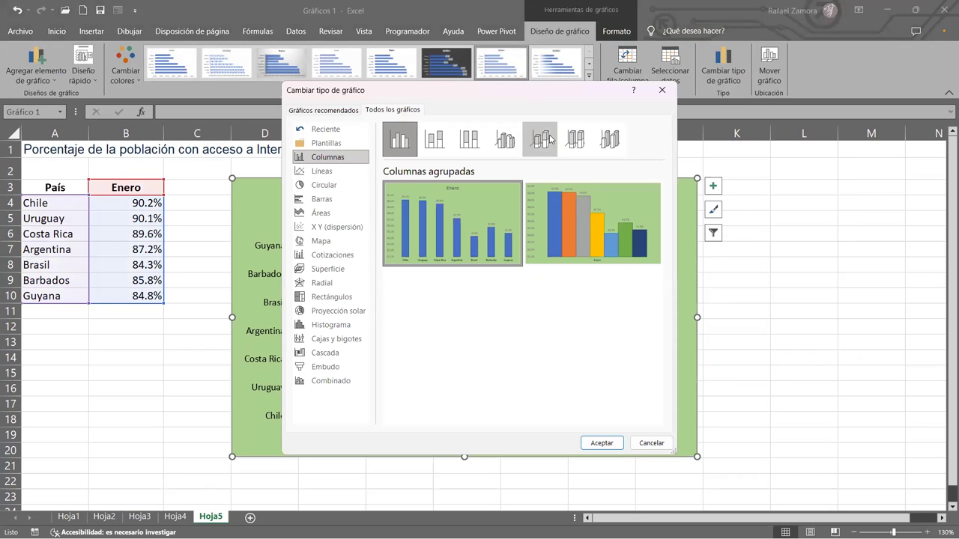
click(611, 142)
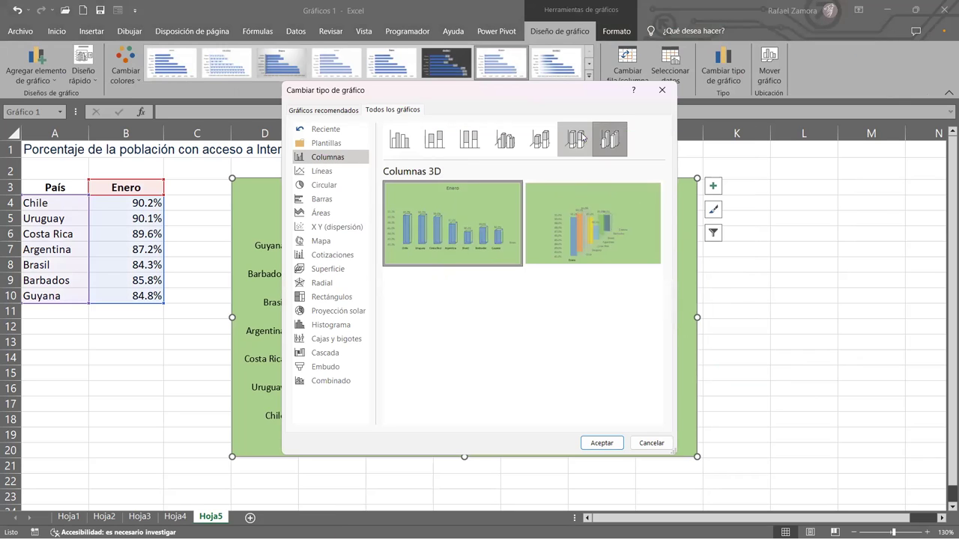
click(584, 139)
click(591, 252)
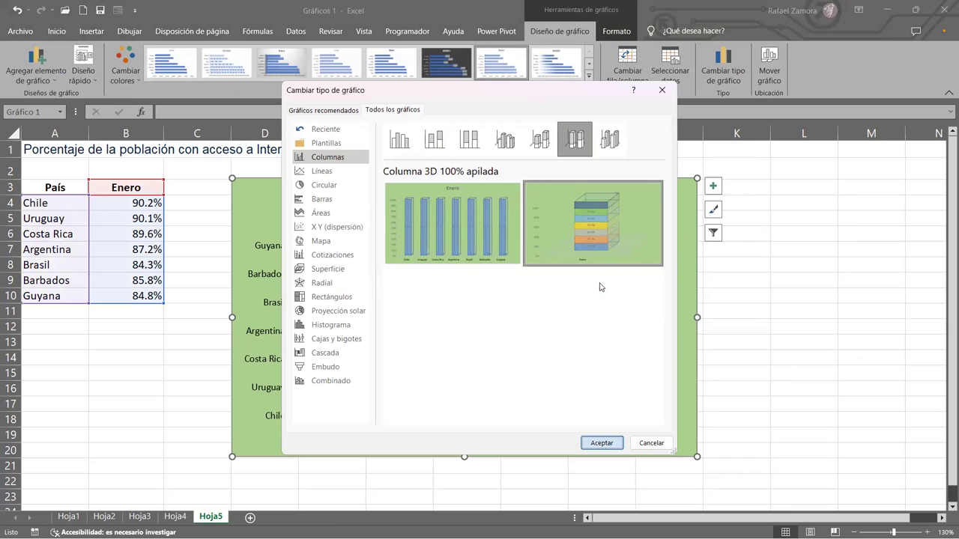
key(Return)
click(779, 337)
Apply dark chart style 6 to the Enero stacked column chart.
click(676, 263)
click(677, 263)
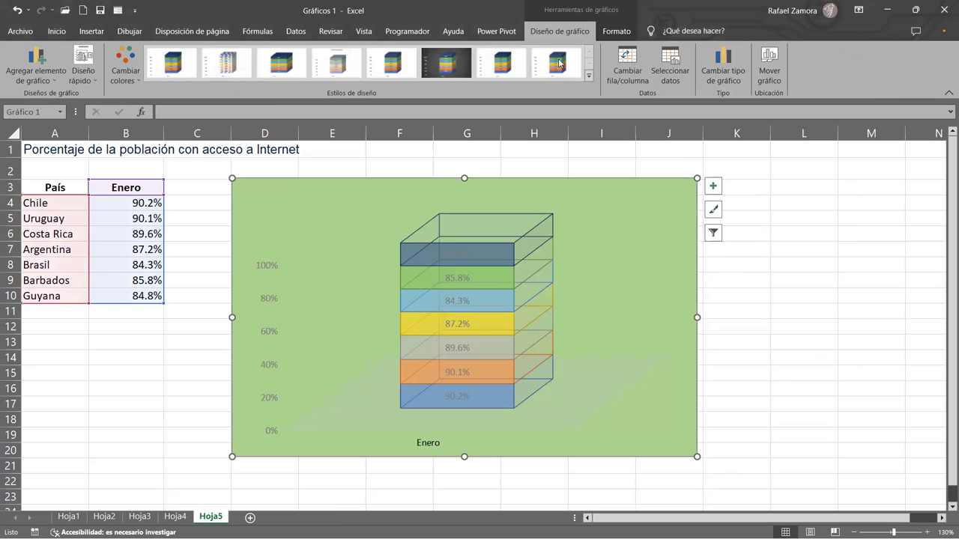
click(447, 63)
click(803, 330)
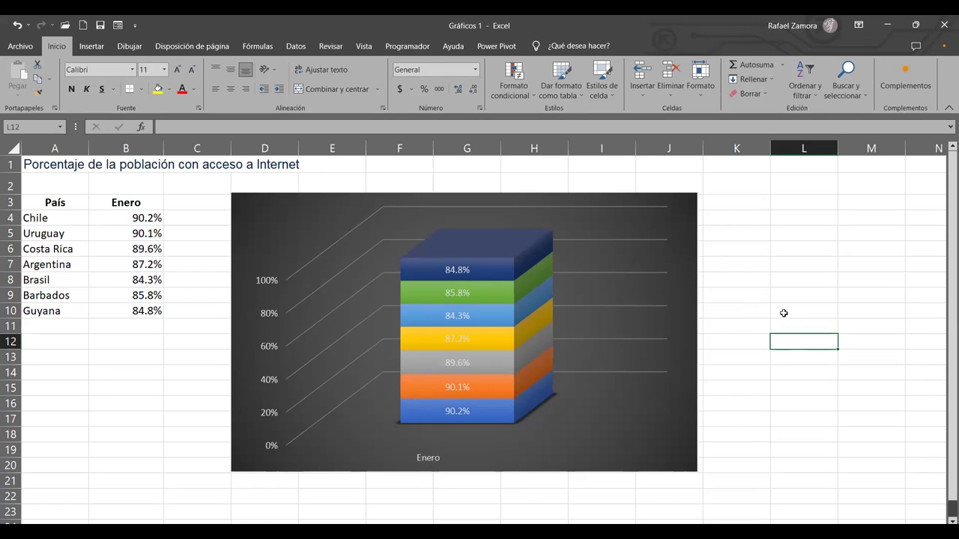
click(783, 298)
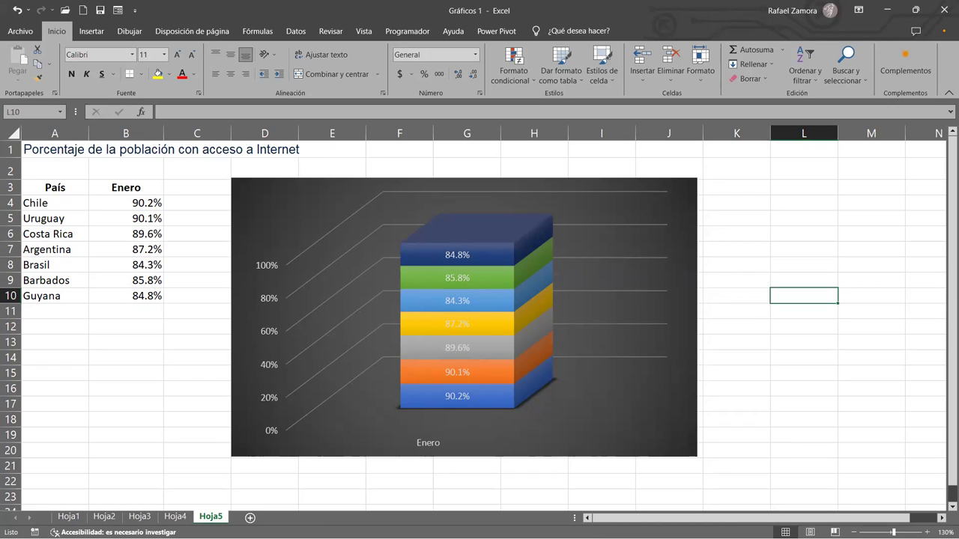
click(804, 389)
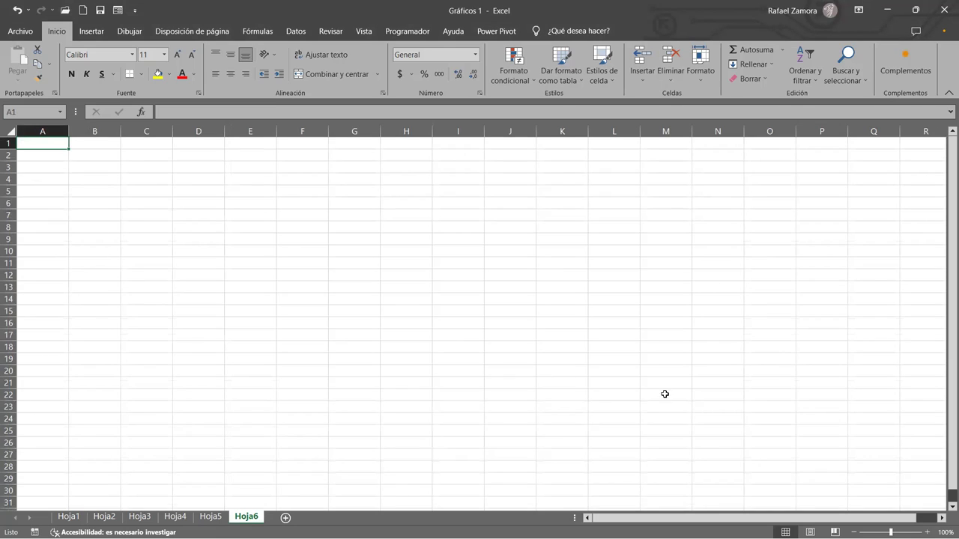
Enter the header ENERO in B2 and centre cells B2:B4.
ctrl+scroll(465, 370, up, 2)
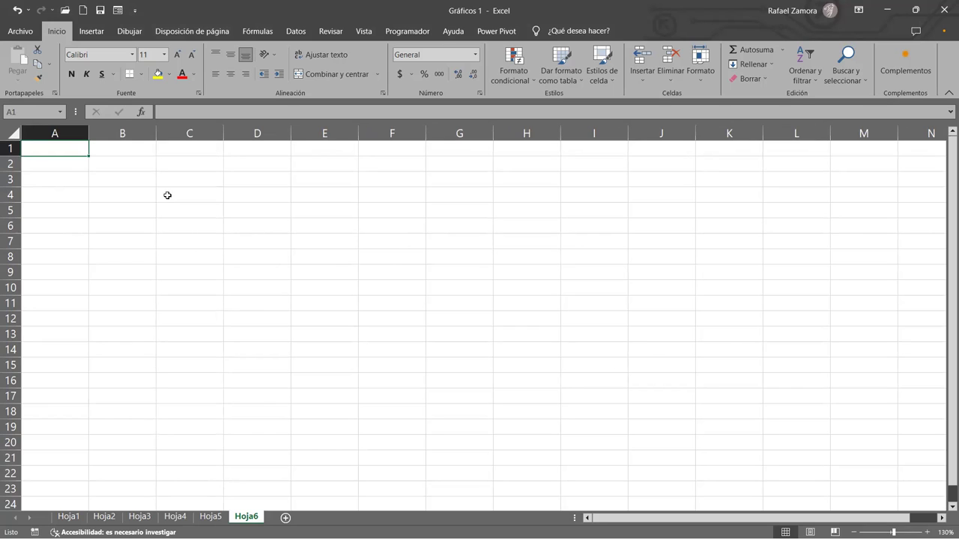
click(115, 164)
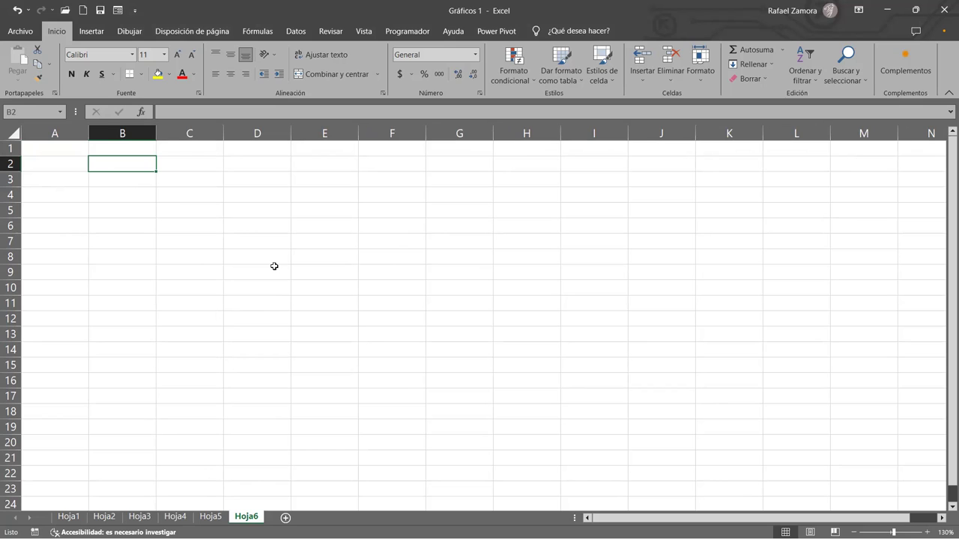
text(ENERO)
key(Return)
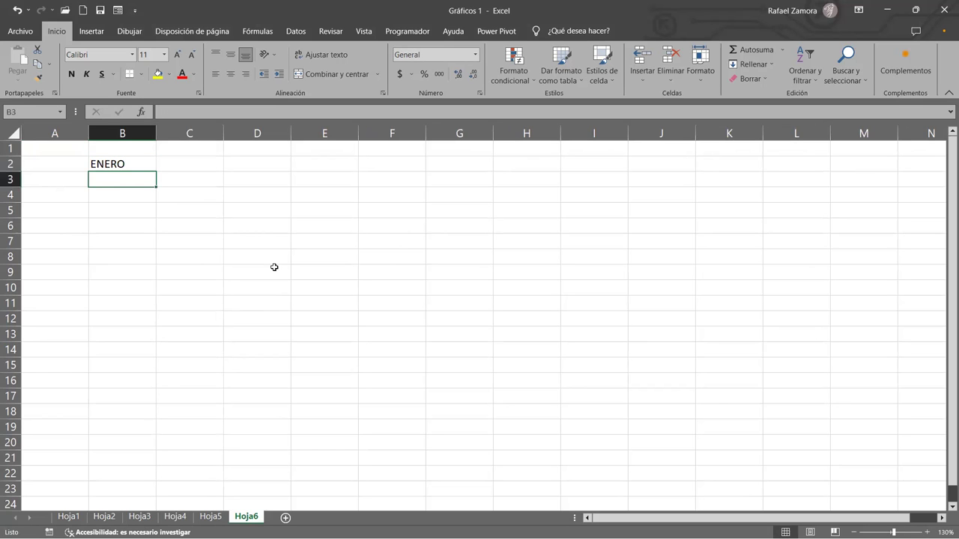
drag(135, 163, 133, 200)
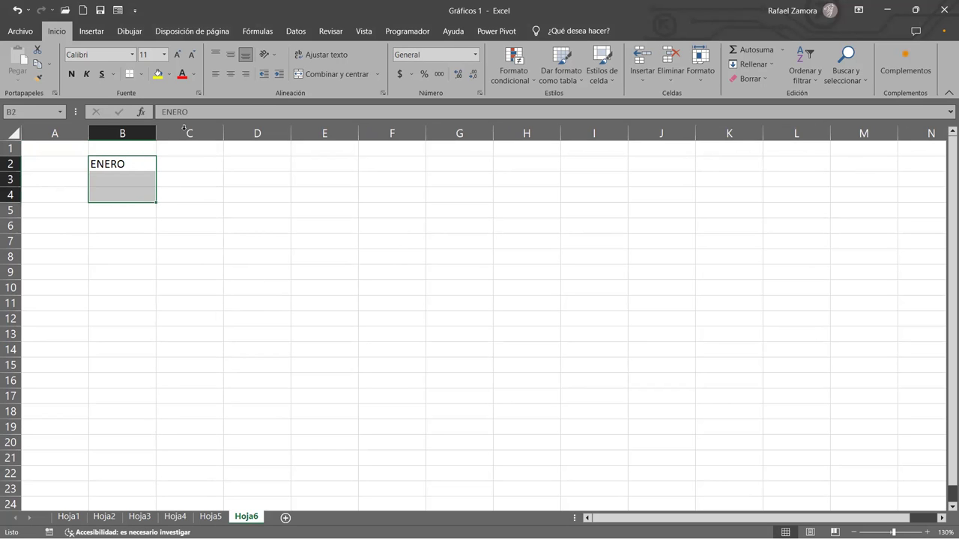
click(233, 75)
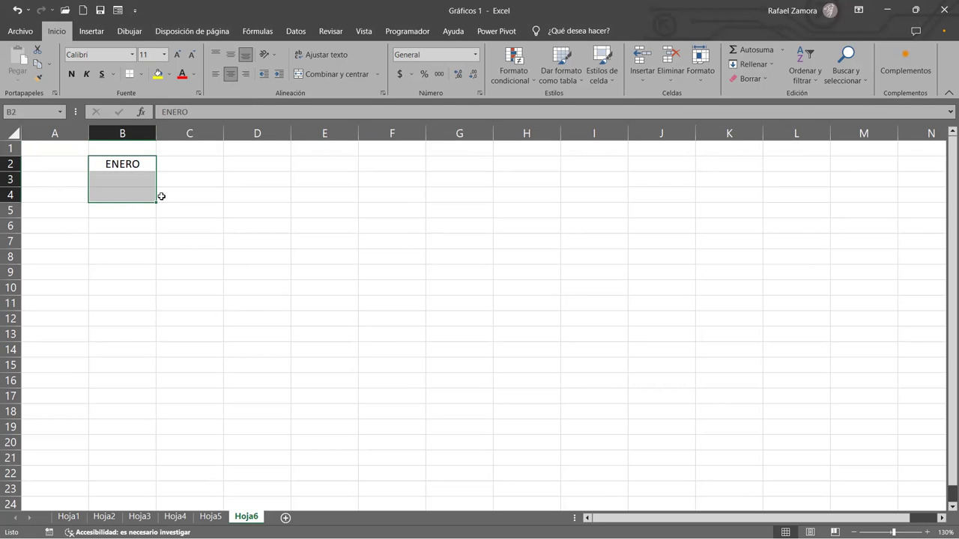
Give B2 a dark blue fill and a white font colour.
click(149, 168)
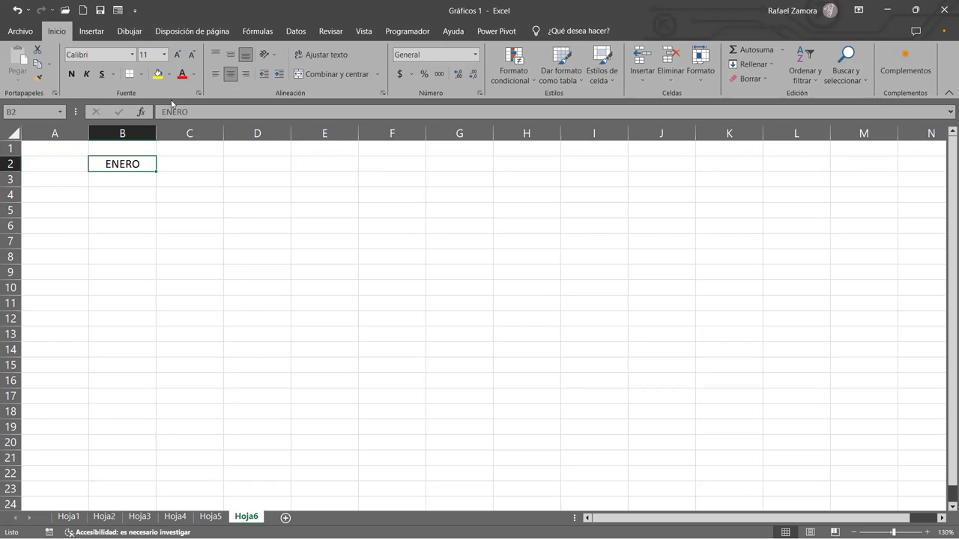
click(170, 75)
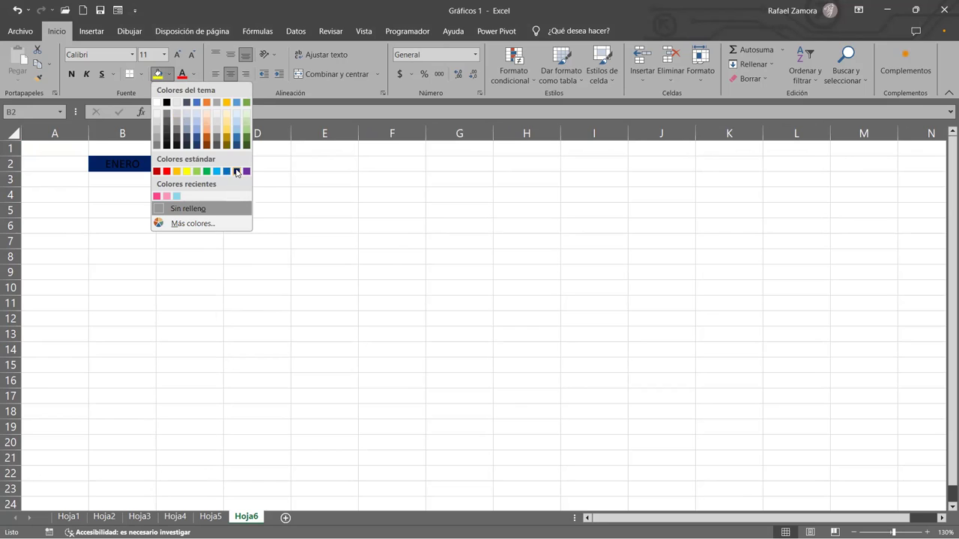
click(237, 172)
click(194, 74)
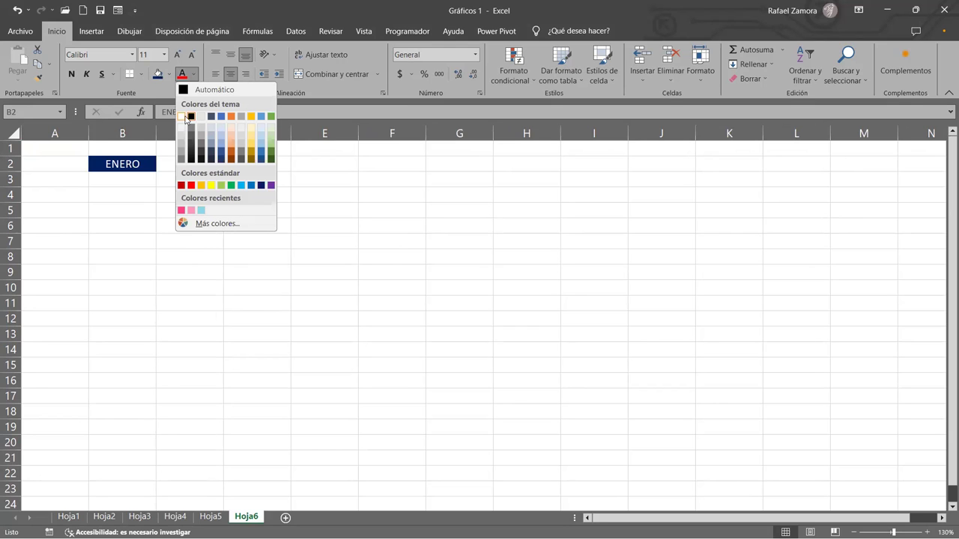
click(183, 118)
click(186, 260)
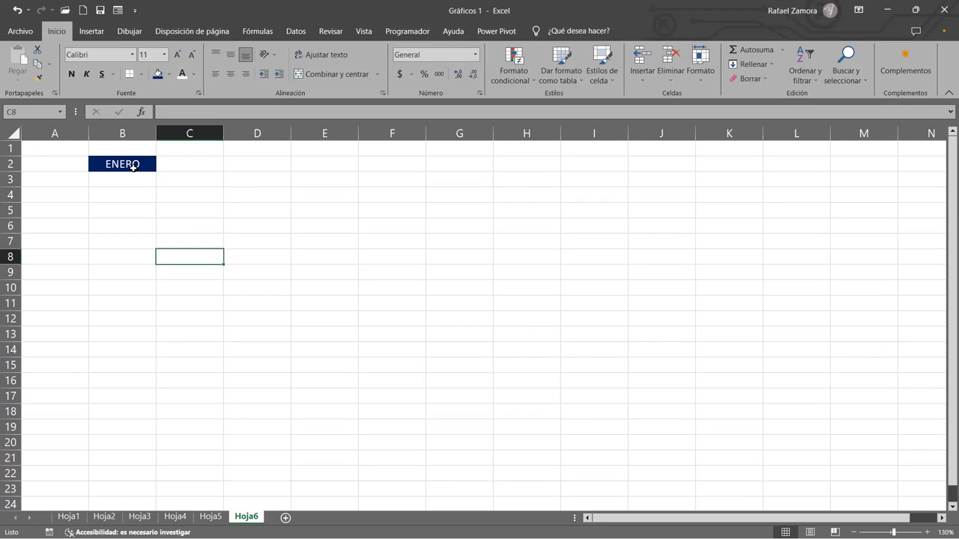
click(156, 165)
click(152, 165)
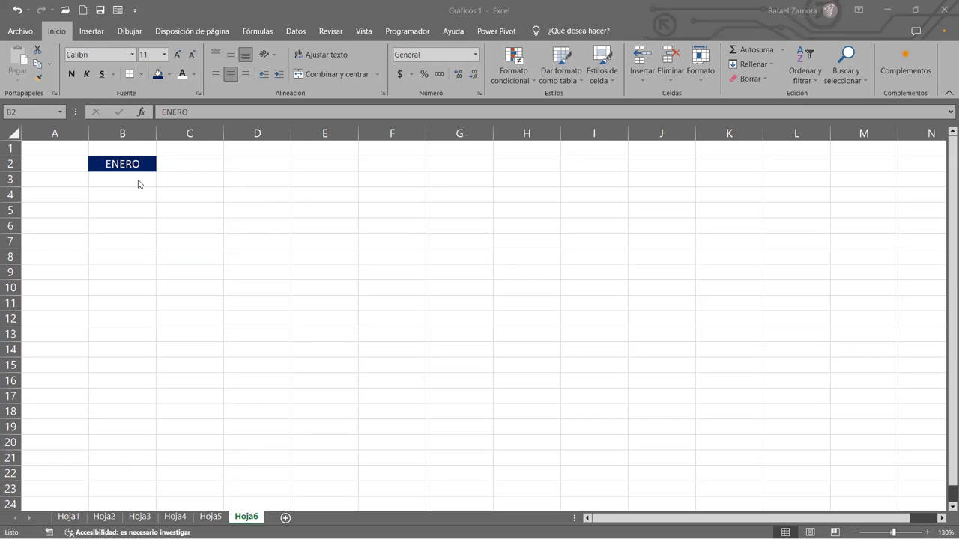
Format cells B3:B4 under ENERO as percentages.
key(F2)
drag(137, 180, 133, 195)
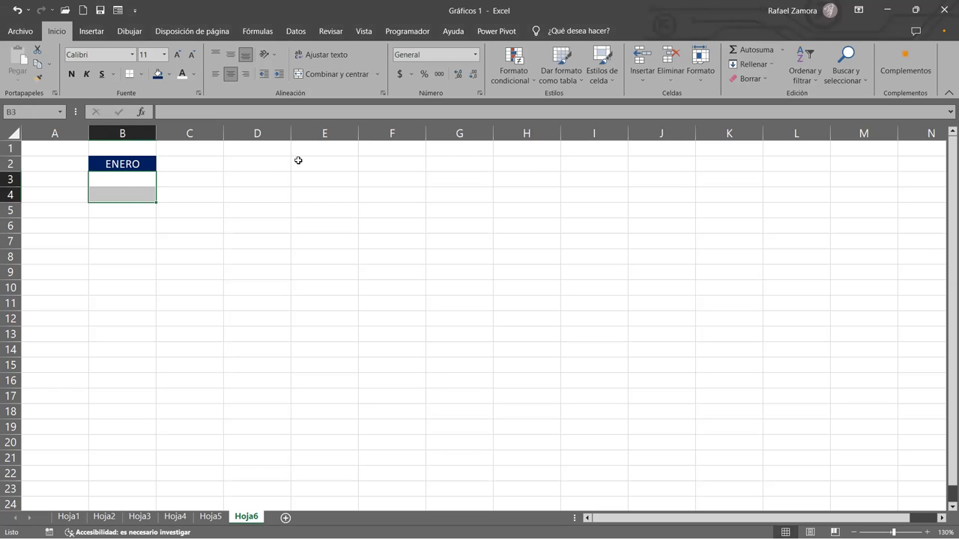
click(425, 74)
click(149, 163)
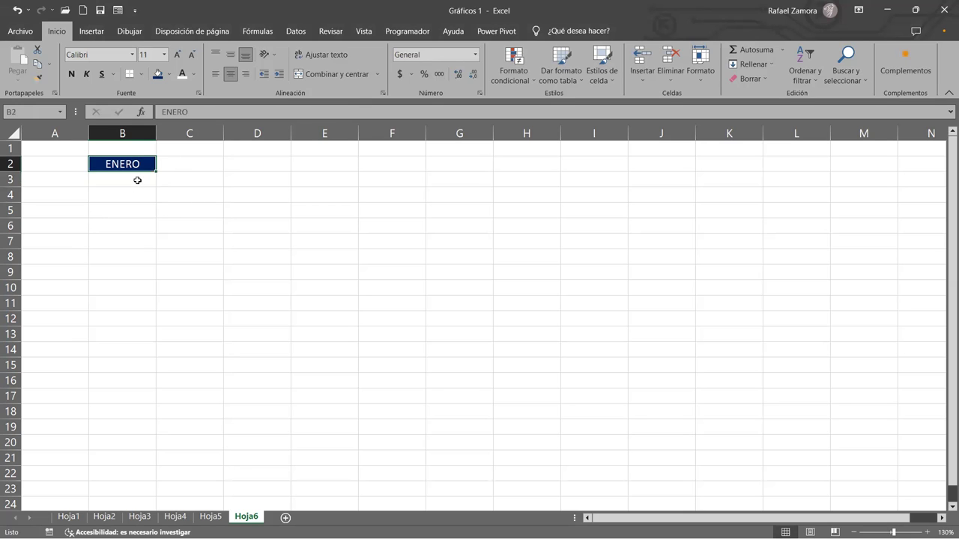
drag(138, 181, 135, 192)
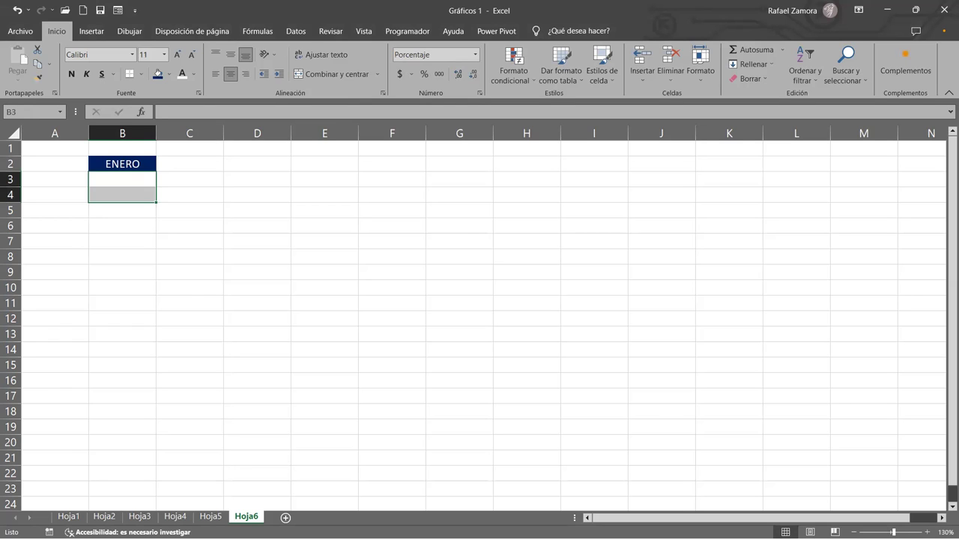
Enter 30% in B3 and the formula =100%-B3 in B4, giving 70%.
click(124, 175)
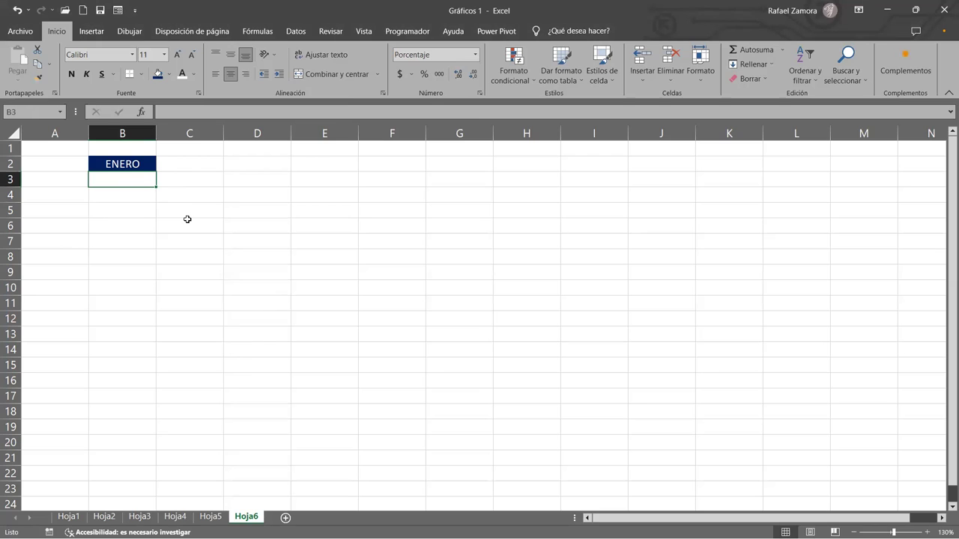
text(30)
key(Return)
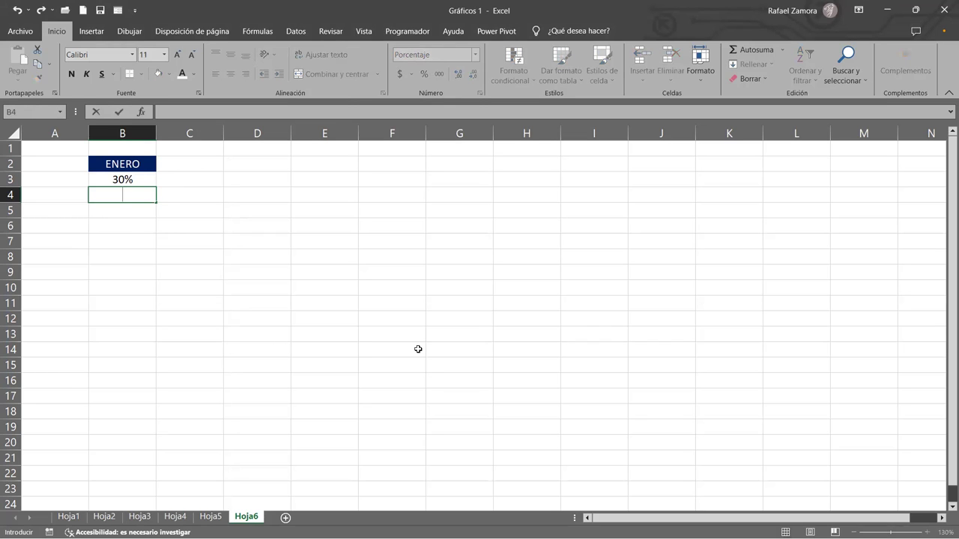
text(=)
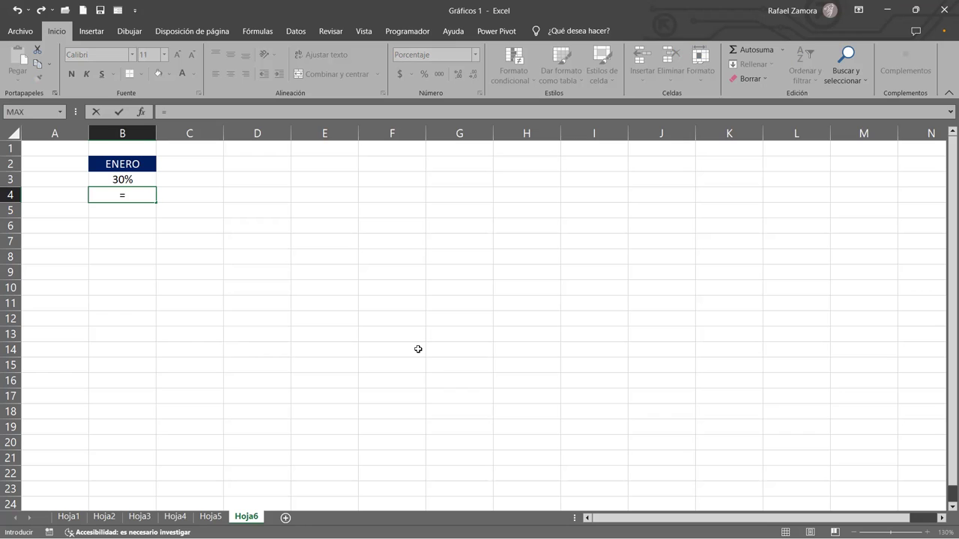
text(100%)
text(-)
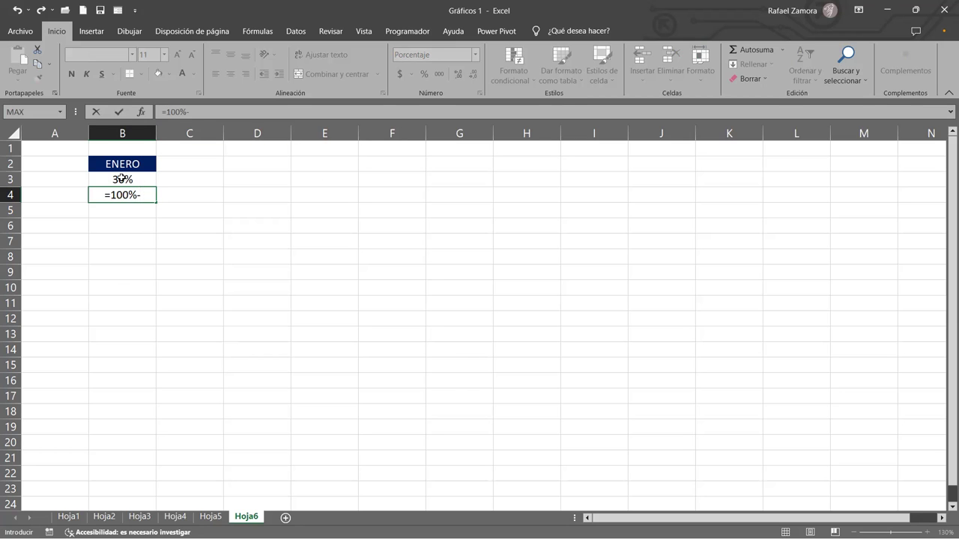
click(122, 179)
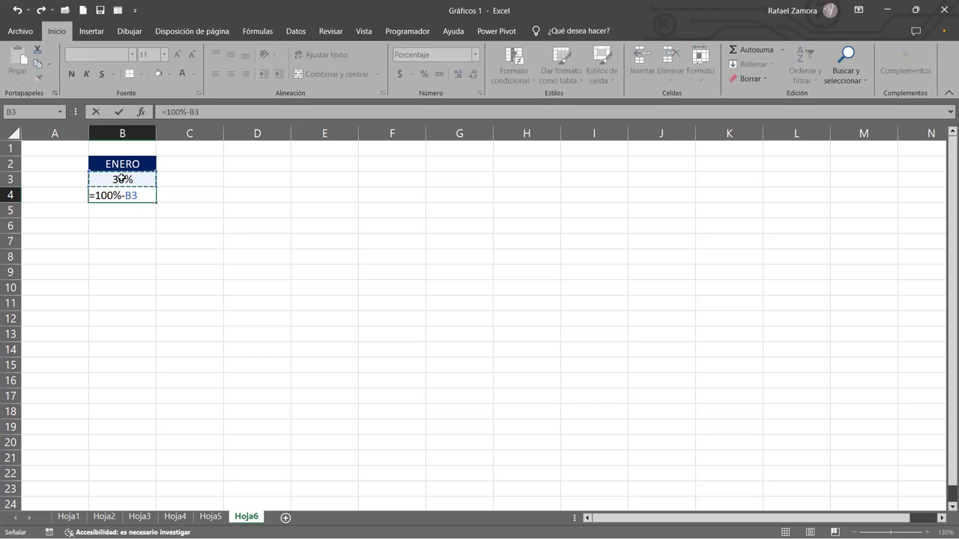
key(Return)
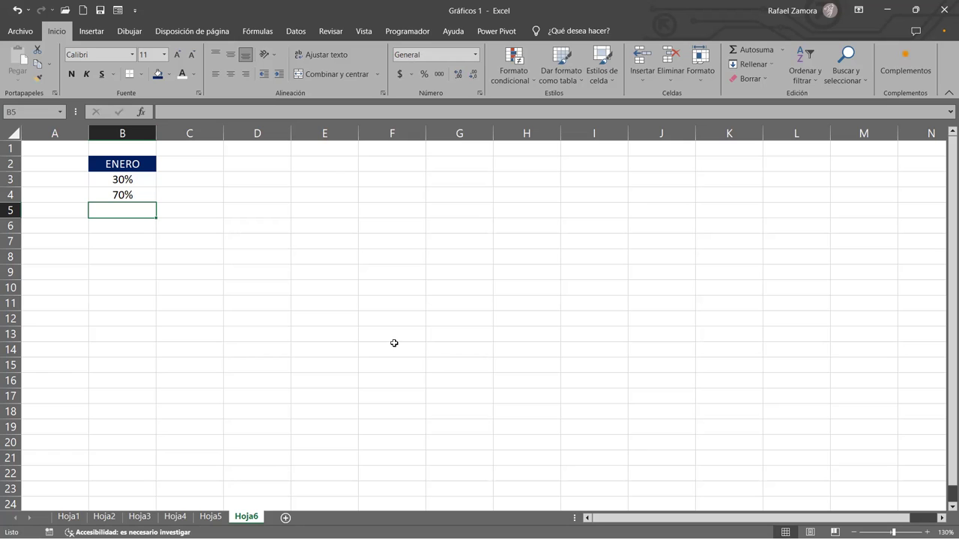
click(135, 197)
double_click(137, 195)
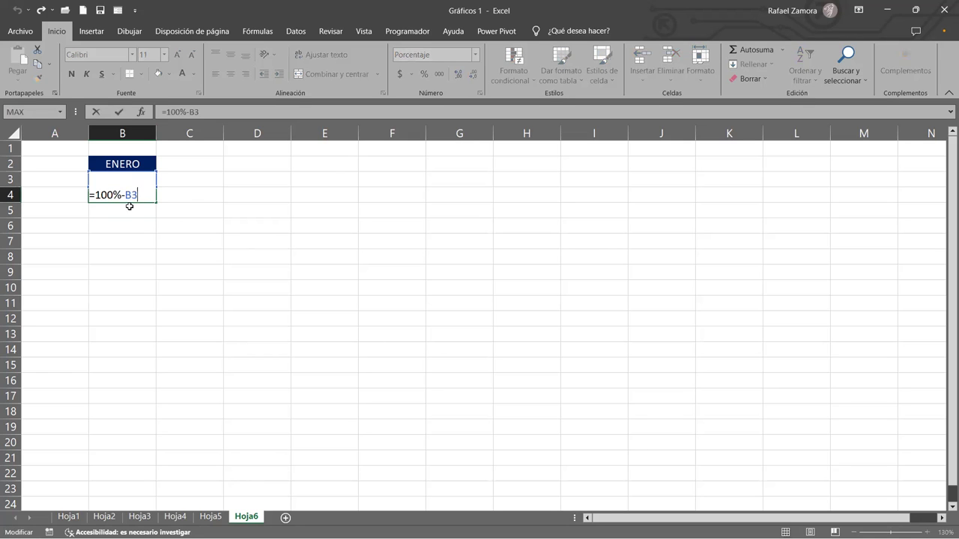
key(Return)
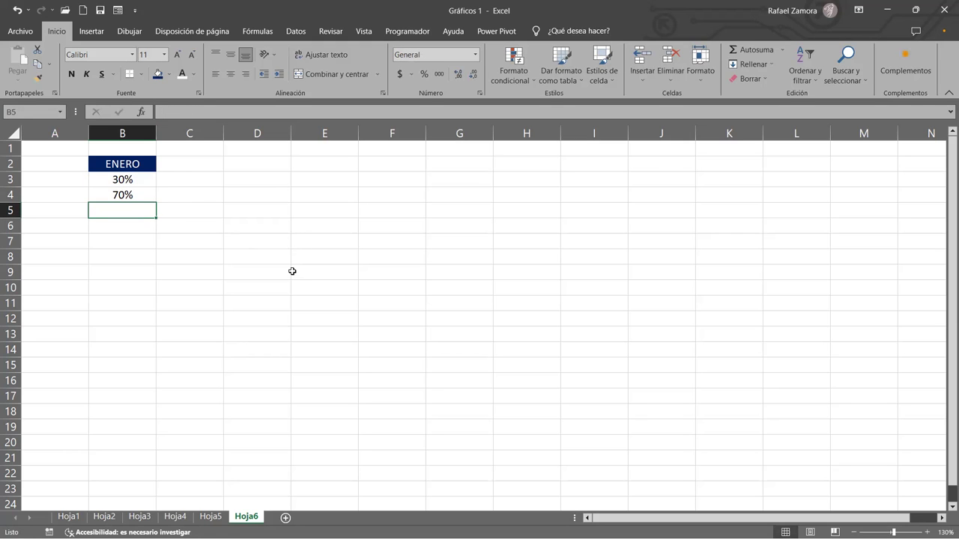
Insert a doughnut (Anillos) chart from cell C3, then delete it.
click(249, 244)
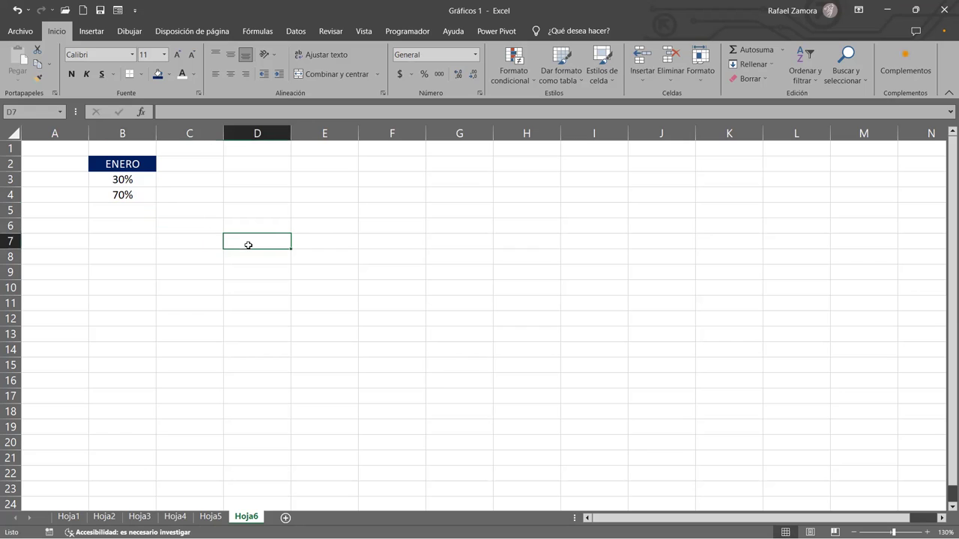
click(228, 191)
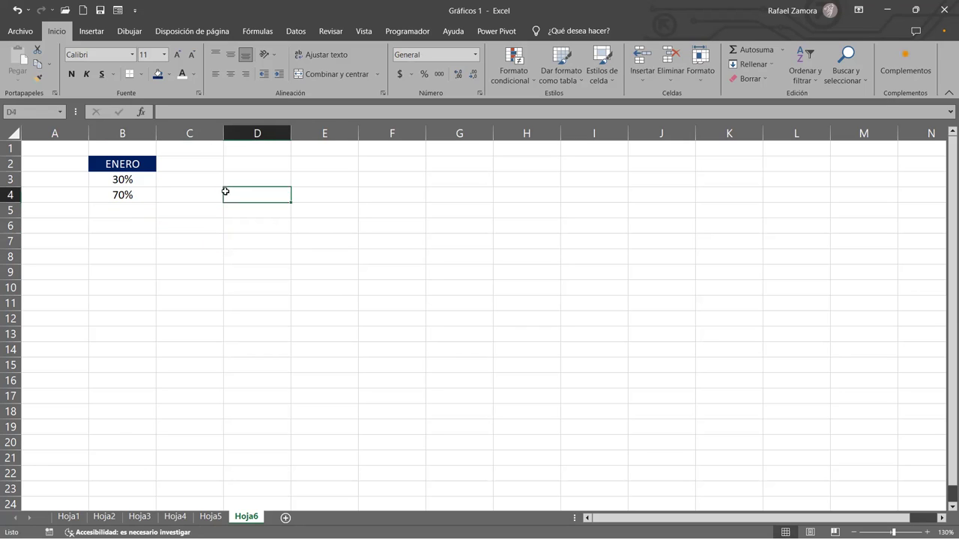
click(196, 183)
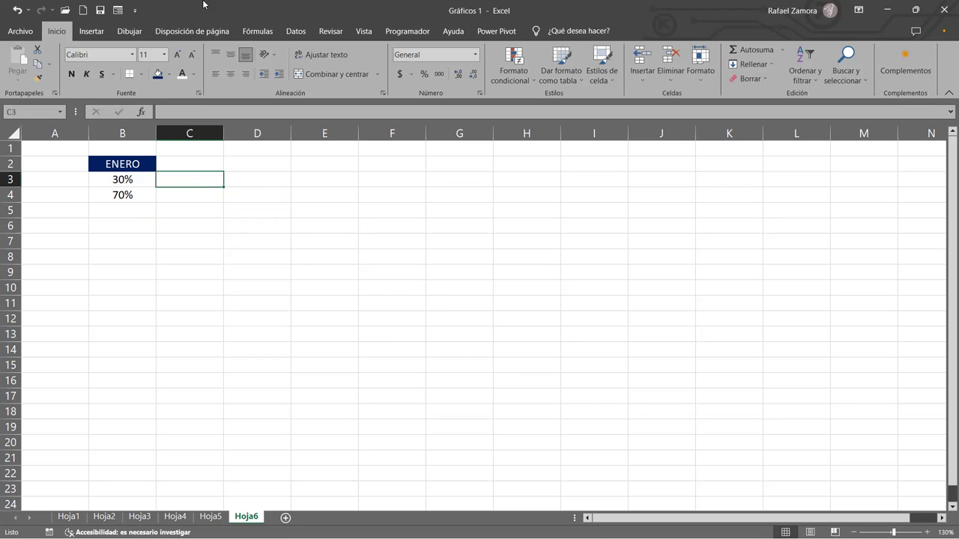
click(87, 31)
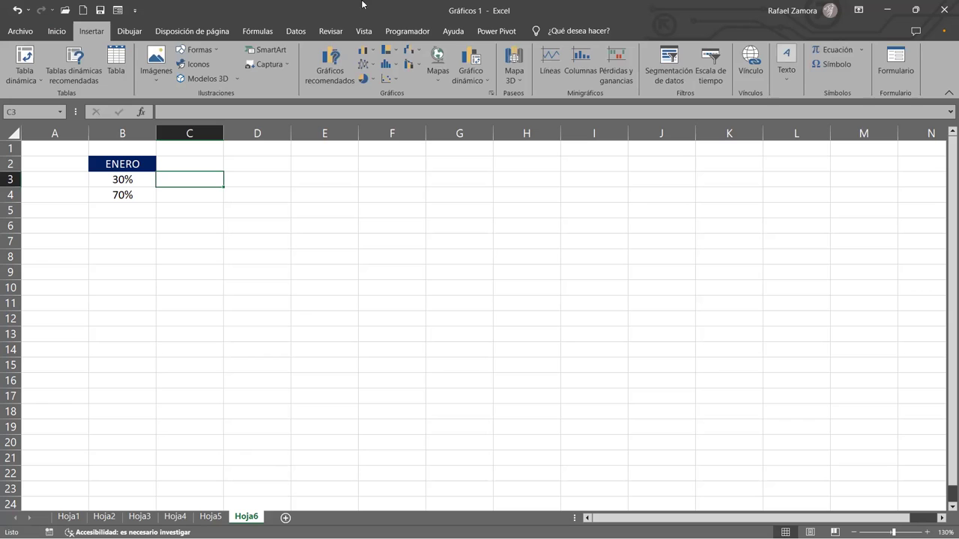
click(376, 83)
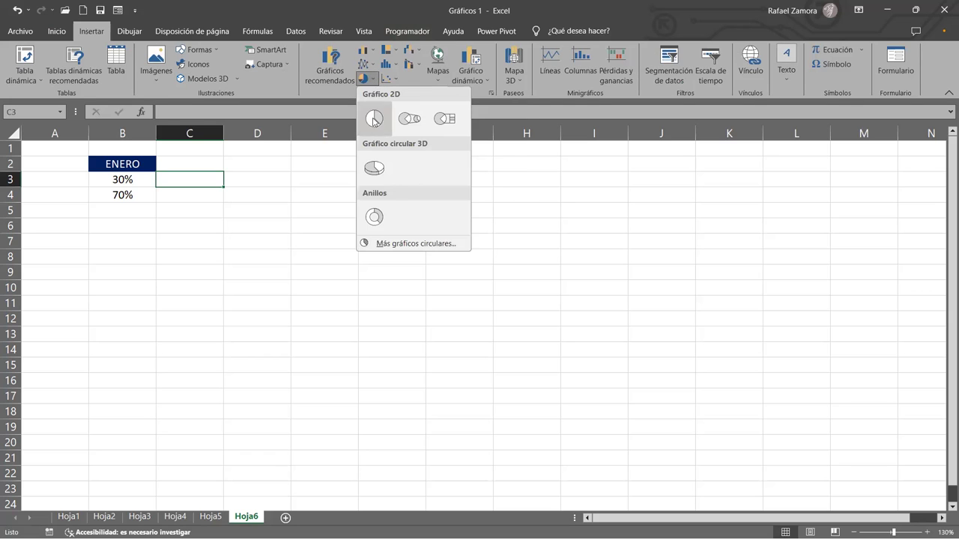
click(415, 227)
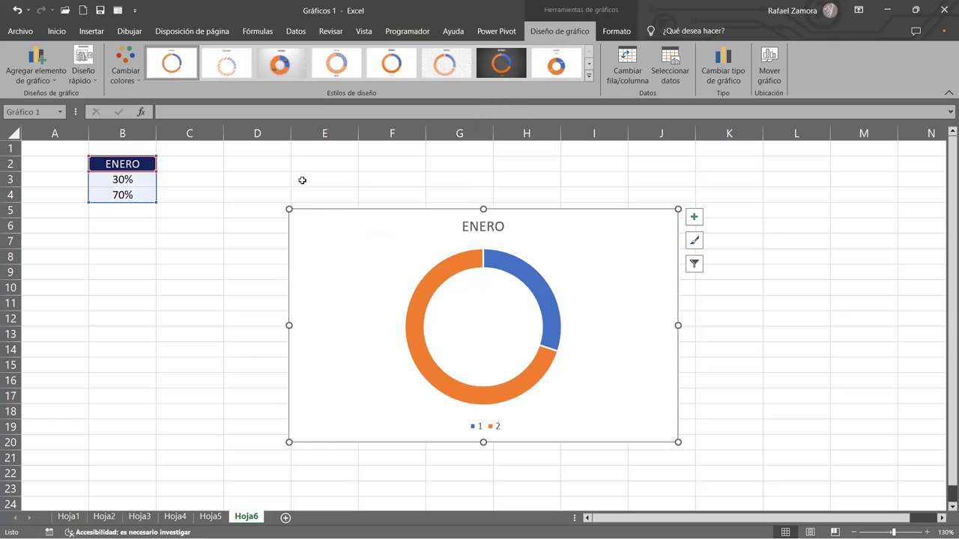
key(Escape)
click(289, 199)
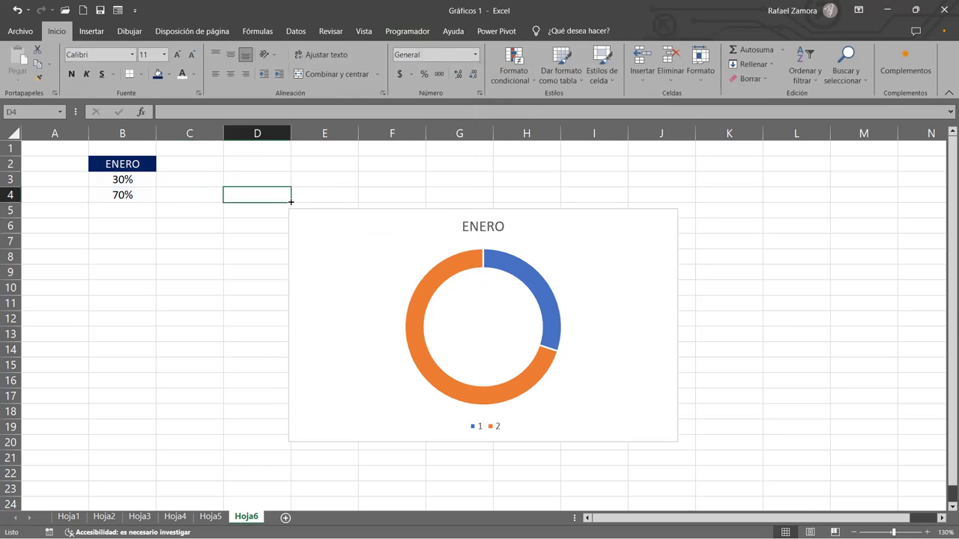
click(669, 234)
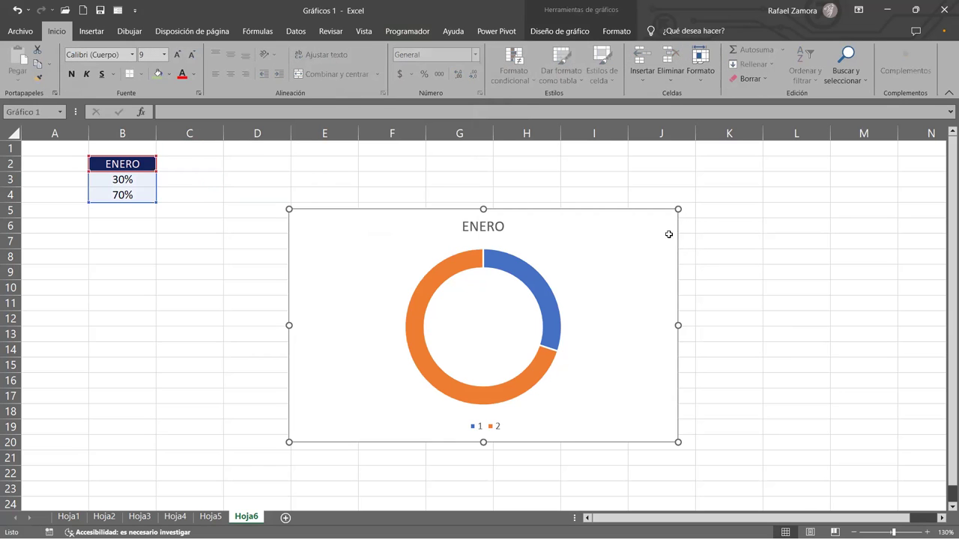
key(Delete)
Insert an empty doughnut chart from cell D8 and move it up beside the ENERO values.
click(271, 252)
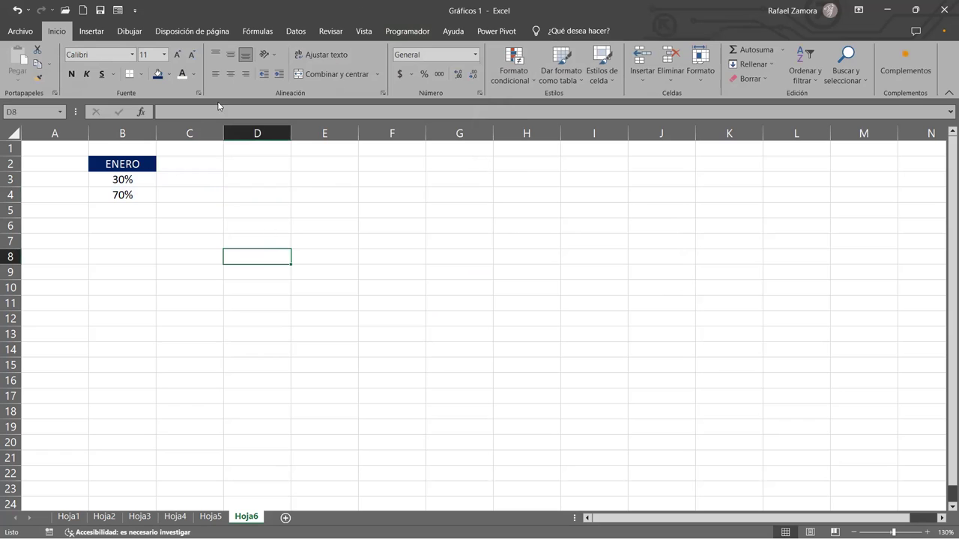
click(89, 32)
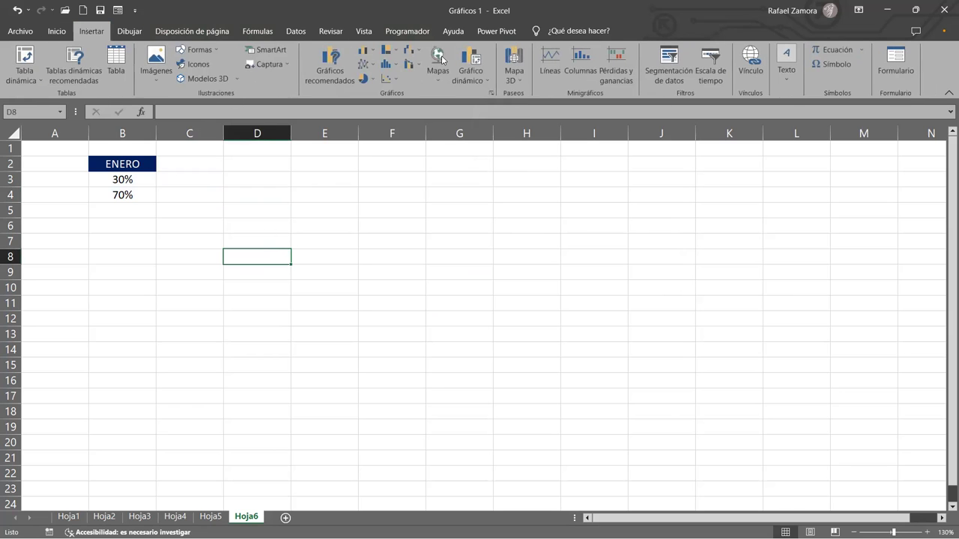
click(364, 78)
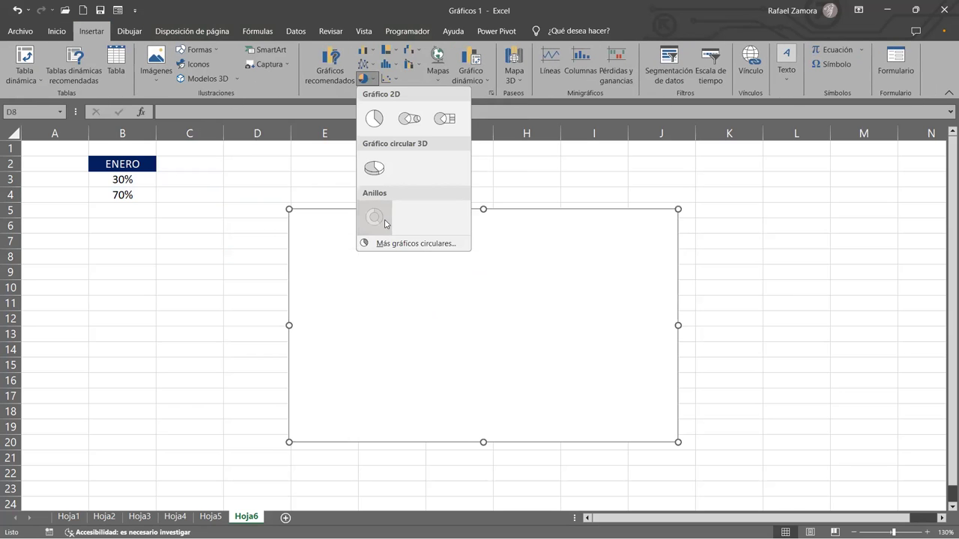
click(385, 223)
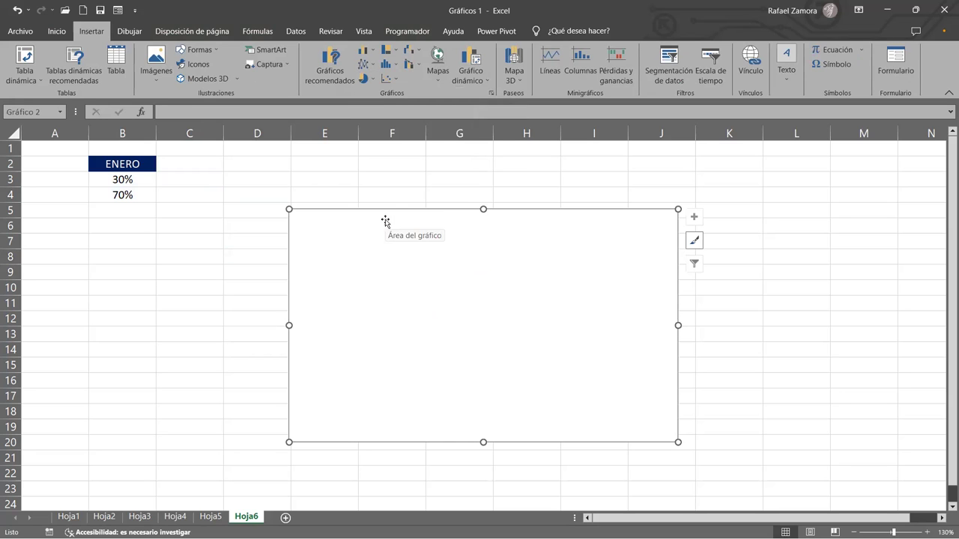
drag(383, 210, 315, 172)
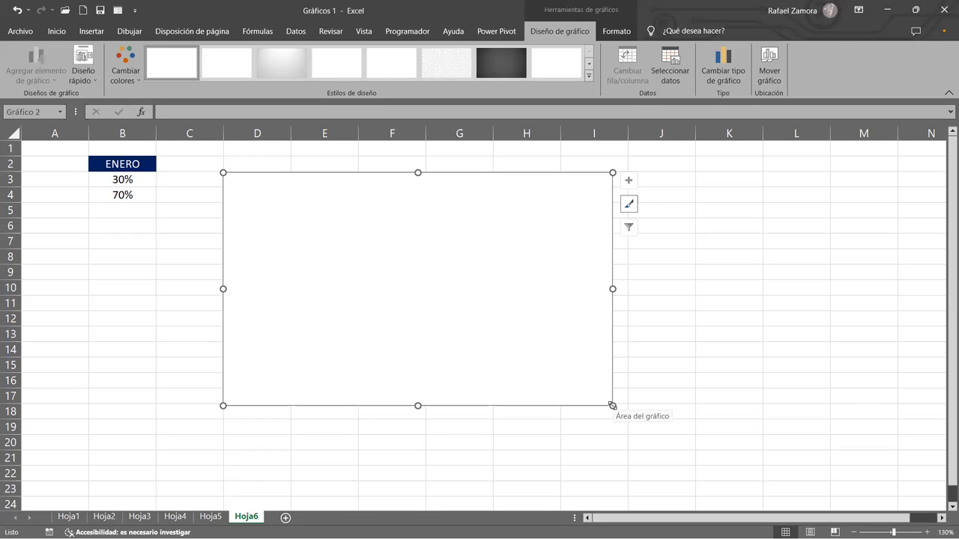
Enlarge the empty chart slightly and set it to Sin relleno fill and Sin contorno outline.
drag(613, 406, 627, 415)
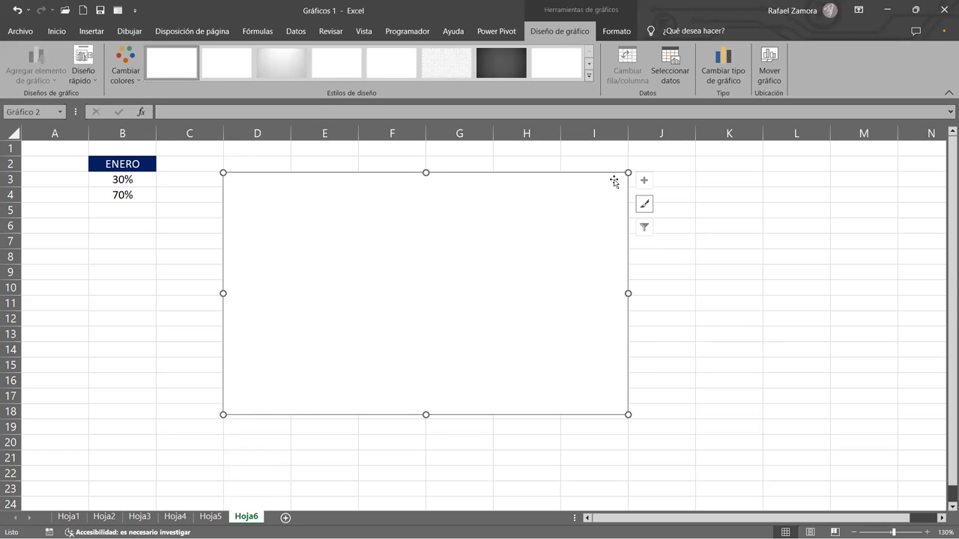
click(616, 32)
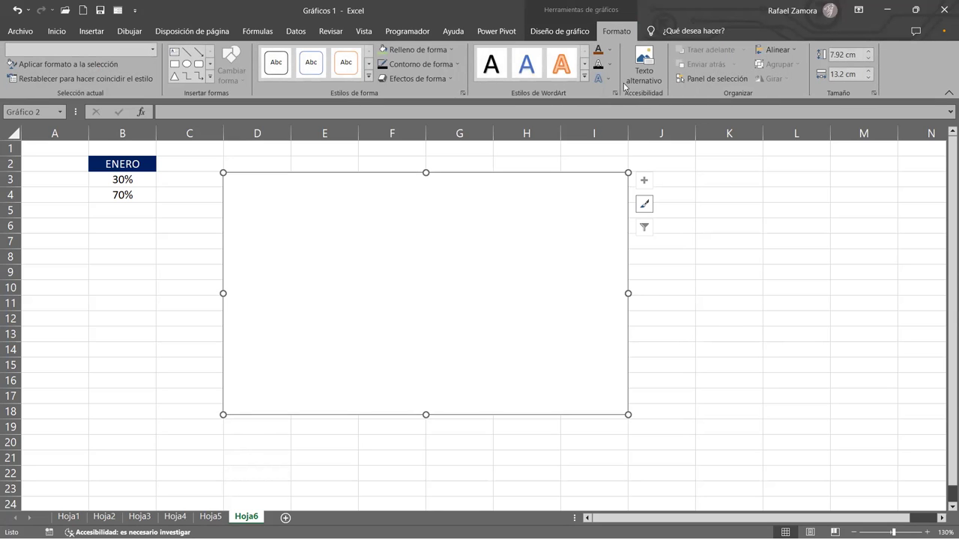
click(452, 50)
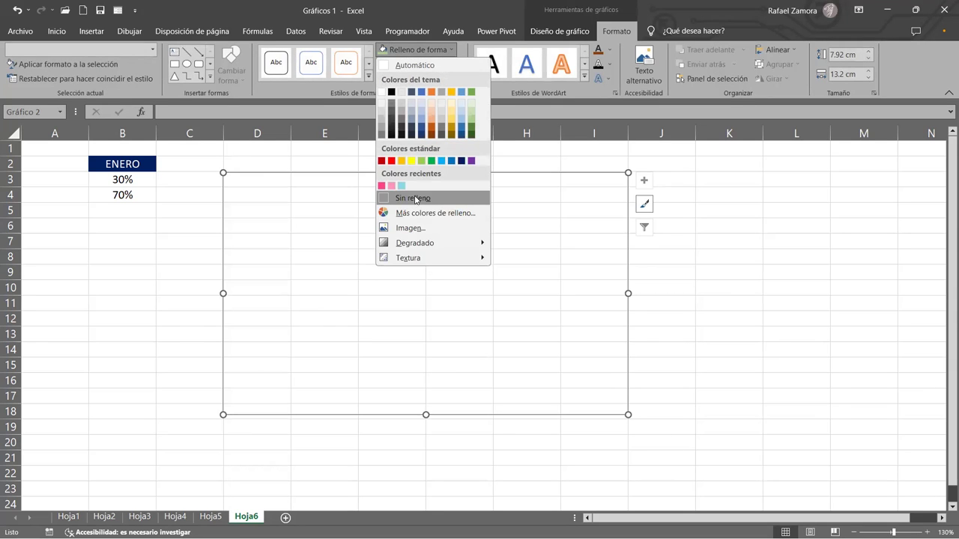
click(416, 199)
click(455, 66)
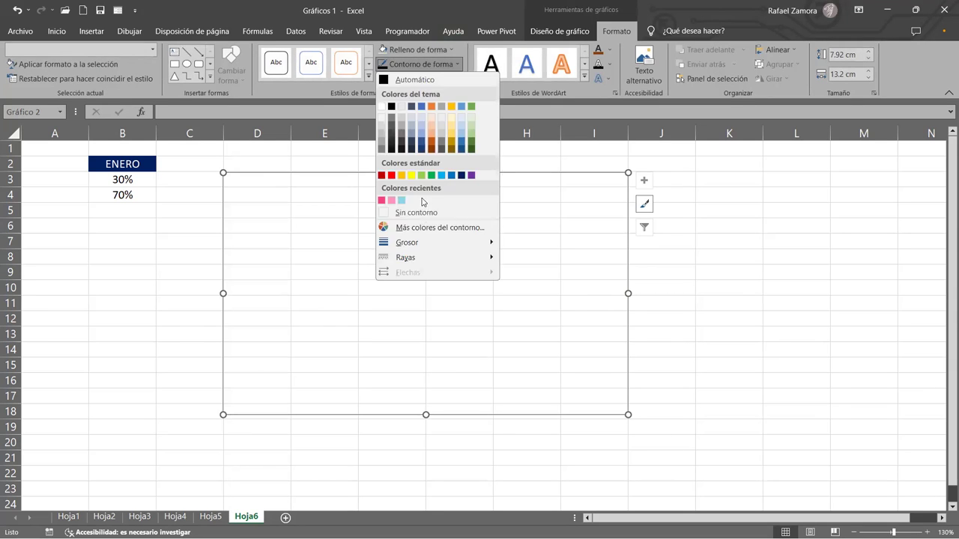
click(422, 215)
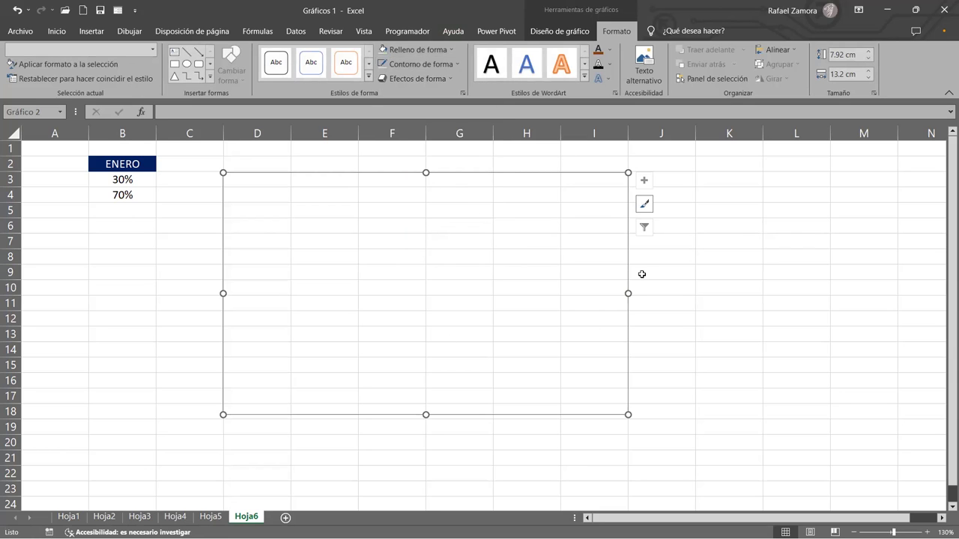
Add a new series in Seleccionar datos, named from cell B2 (ENERO).
right_click(579, 195)
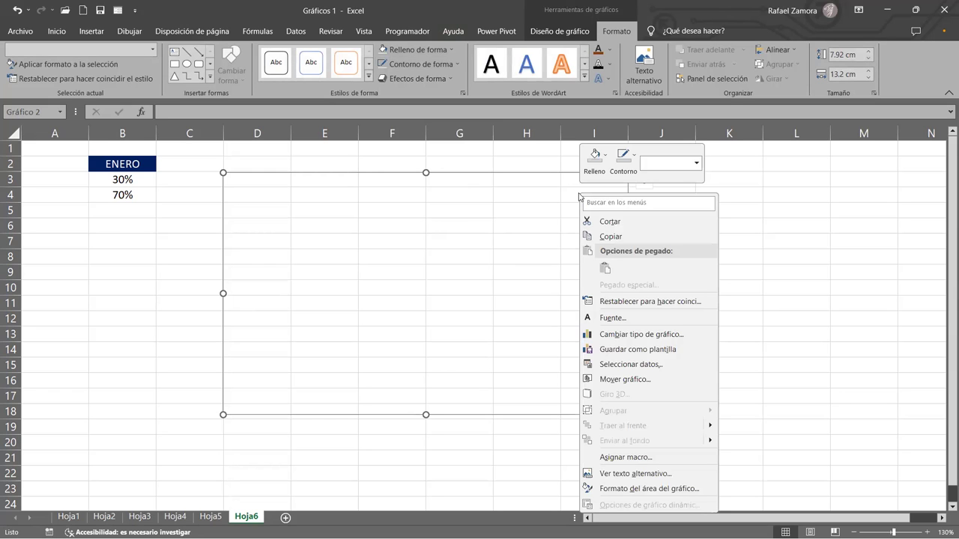
click(667, 367)
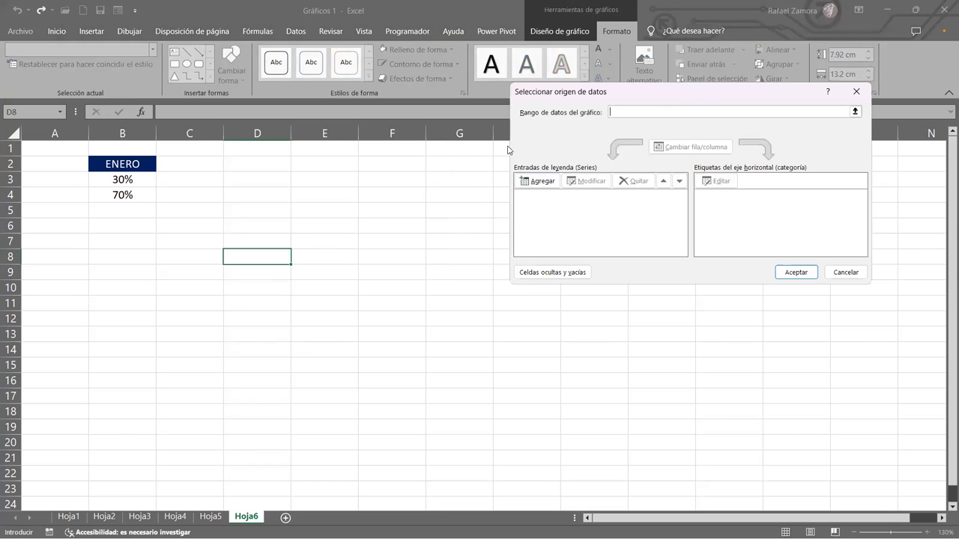
click(544, 183)
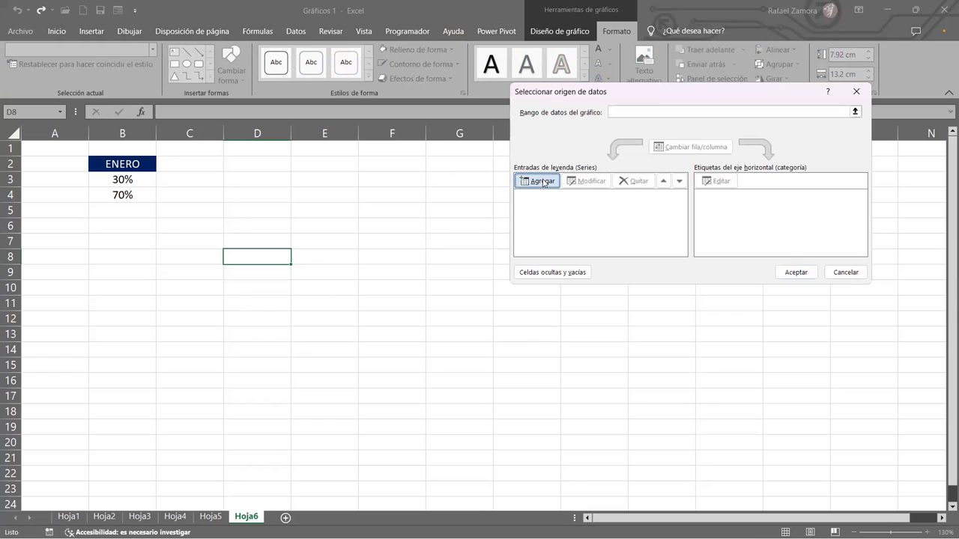
click(544, 183)
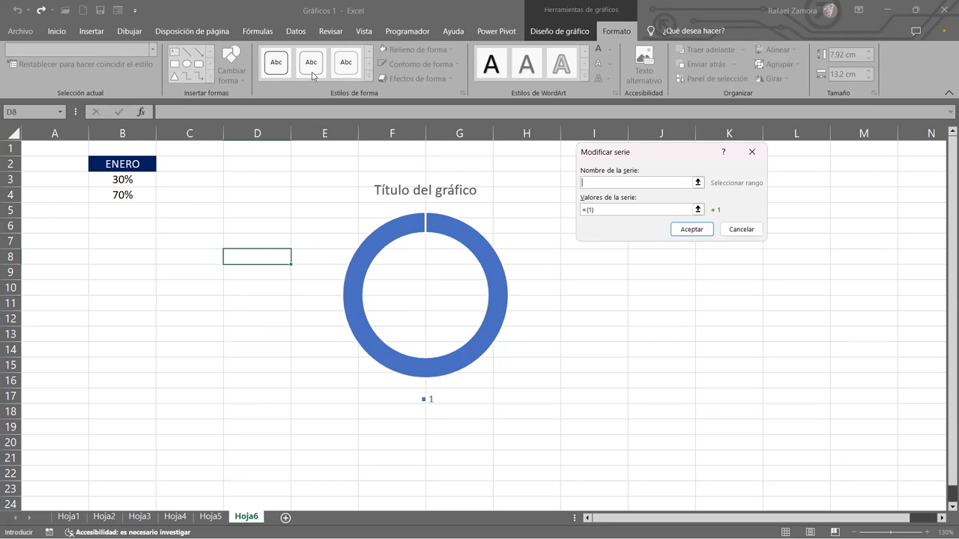
click(124, 163)
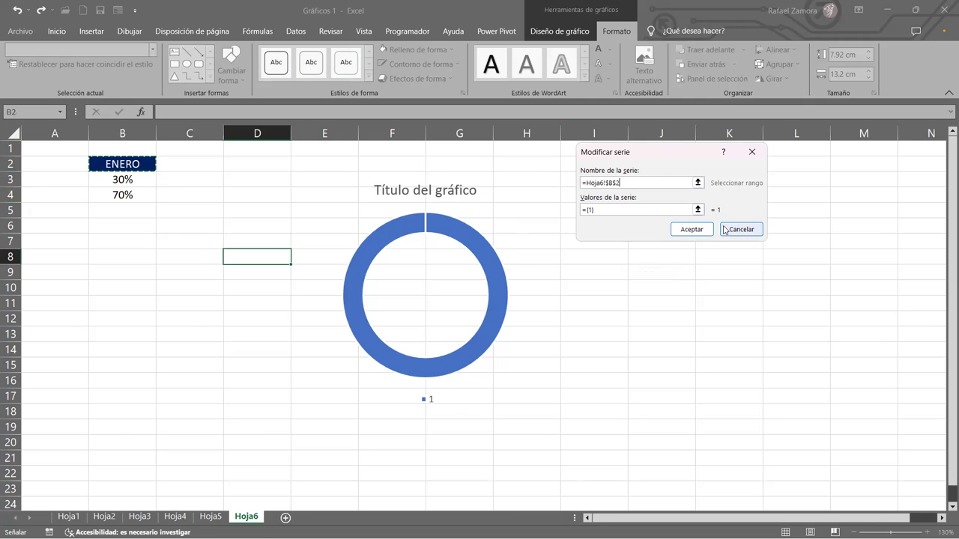
click(594, 210)
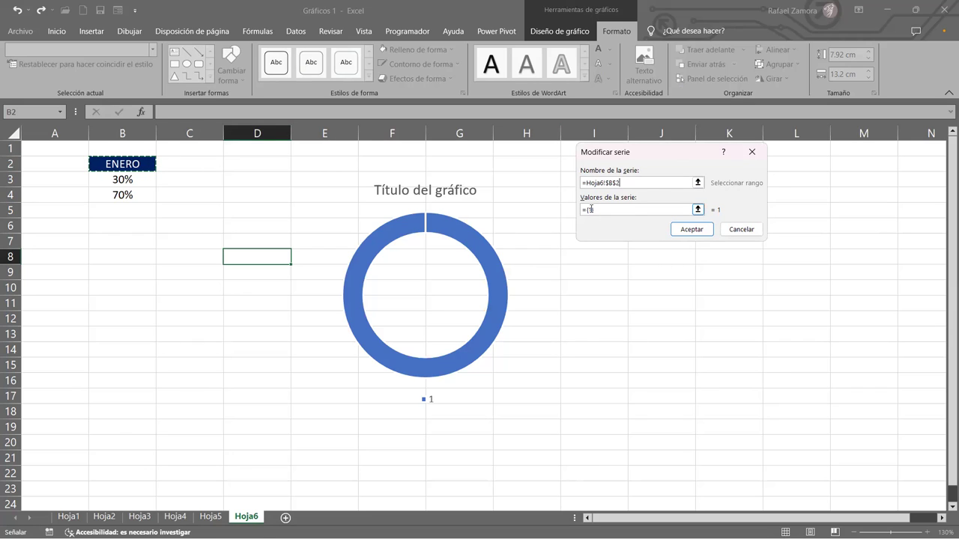
Set the ENERO series values to twenty 1s (={1,1,…}) and confirm both dialogs.
click(591, 210)
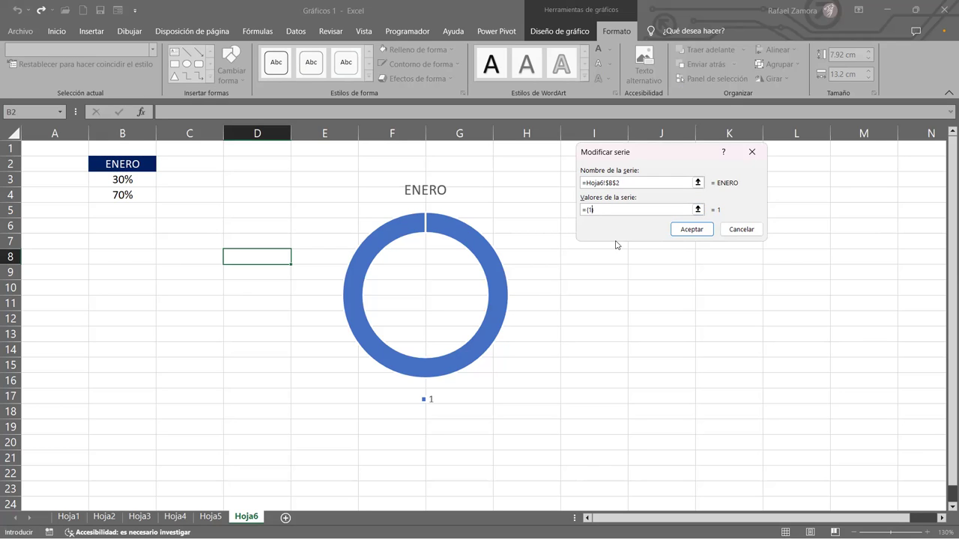
click(598, 211)
text(+)
key(Left)
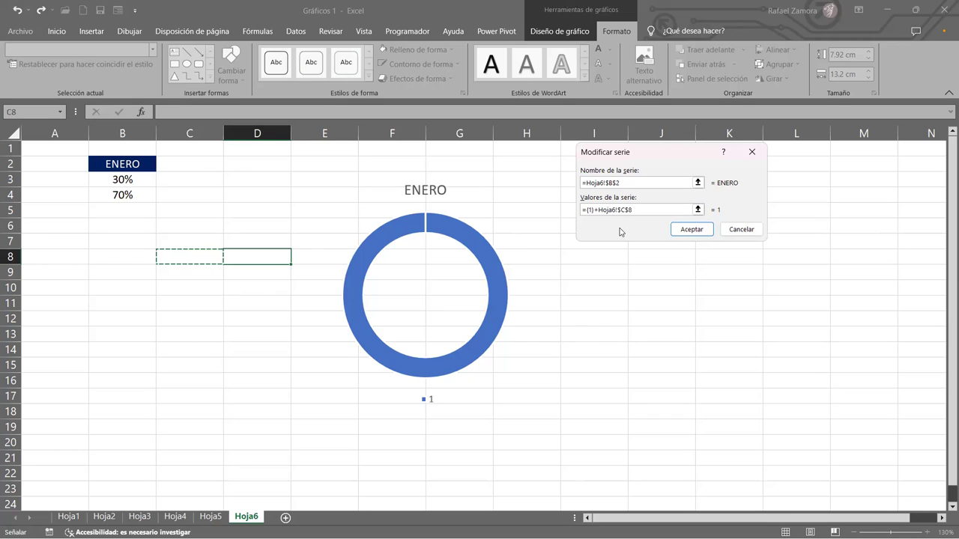
key(BackSpace)
key(BackSpace)
key(BackSpace)
key(BackSpace)
key(BackSpace)
key(BackSpace)
key(BackSpace)
key(BackSpace)
key(BackSpace)
key(BackSpace)
key(BackSpace)
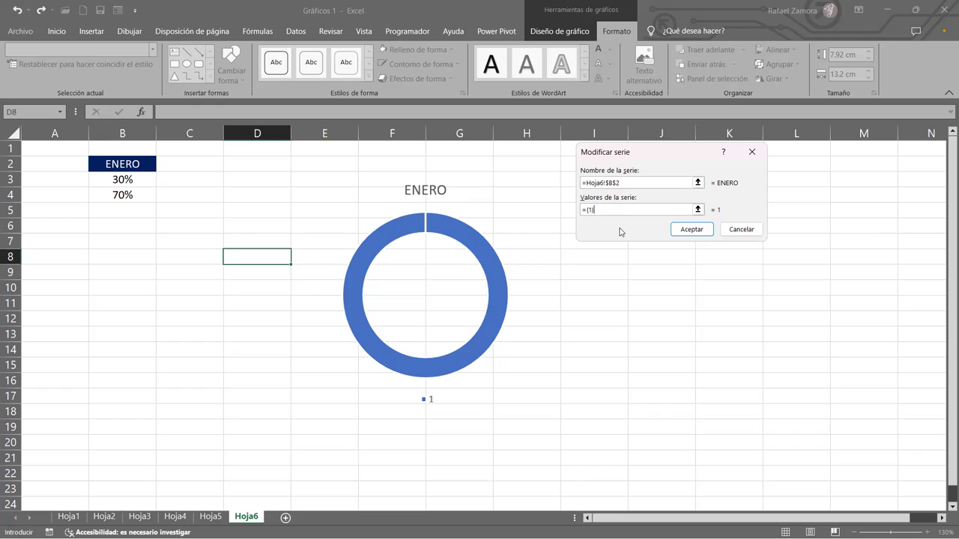
click(592, 210)
text(,1,1,1,1,1,1,1,1,1,1,1,1,1,1,1,1,1,1,1)
click(691, 230)
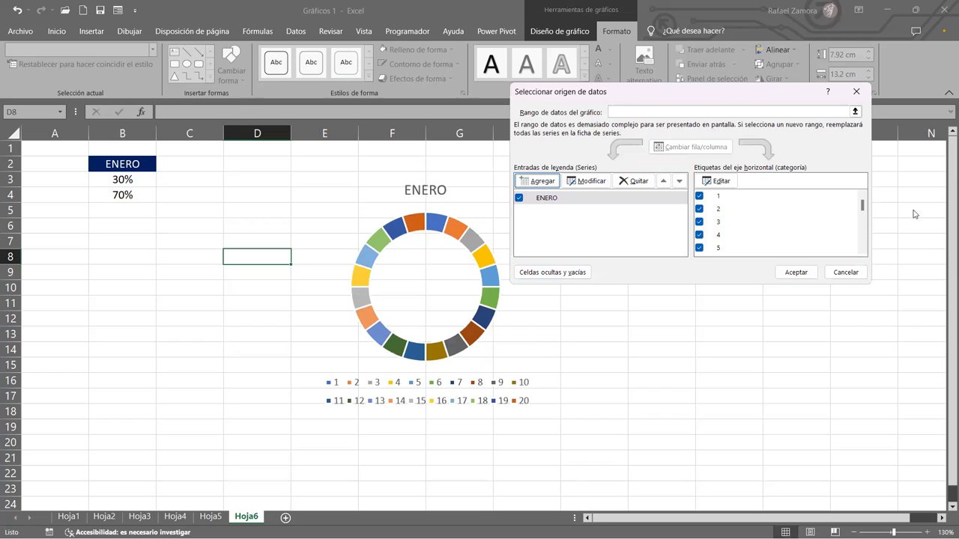
drag(863, 204, 869, 259)
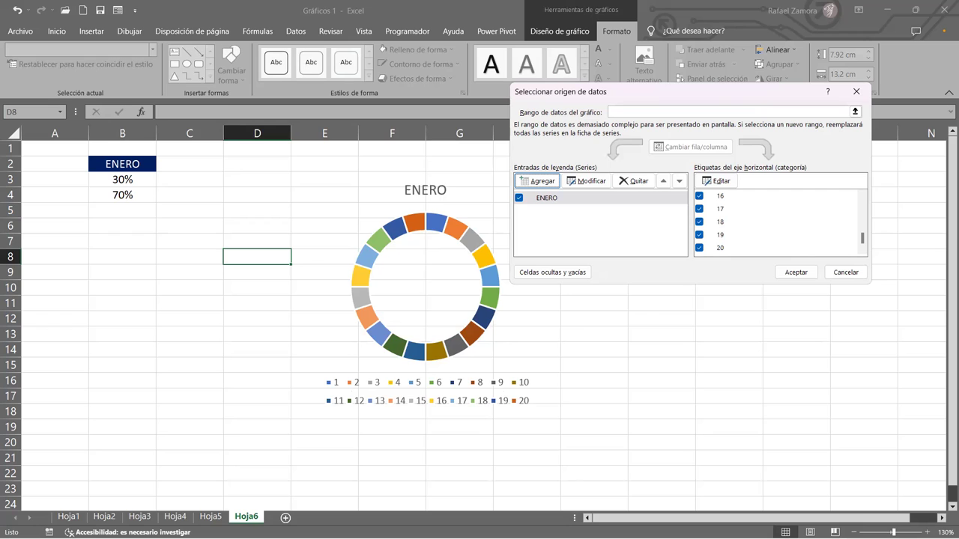
click(792, 272)
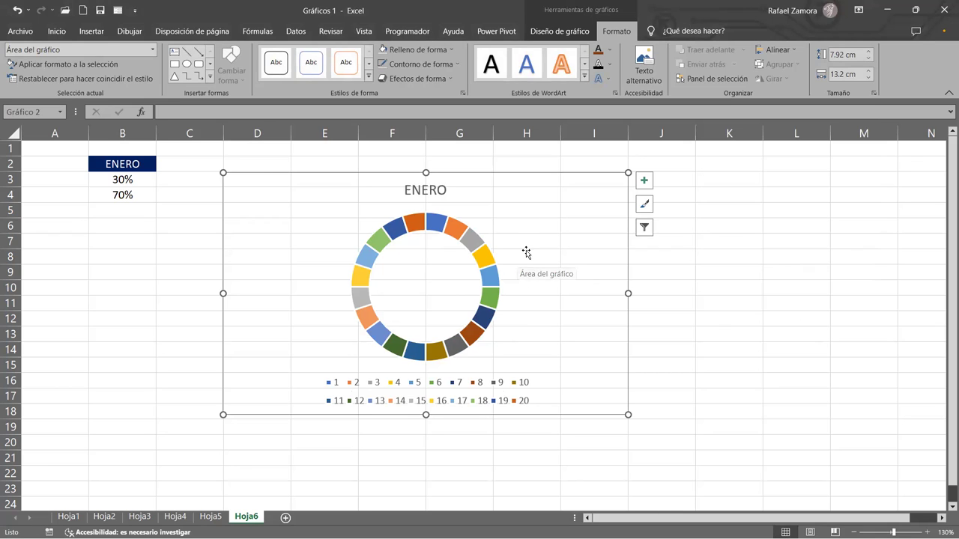
Hide the chart legend and move the chart up-left beside the ENERO data.
click(651, 182)
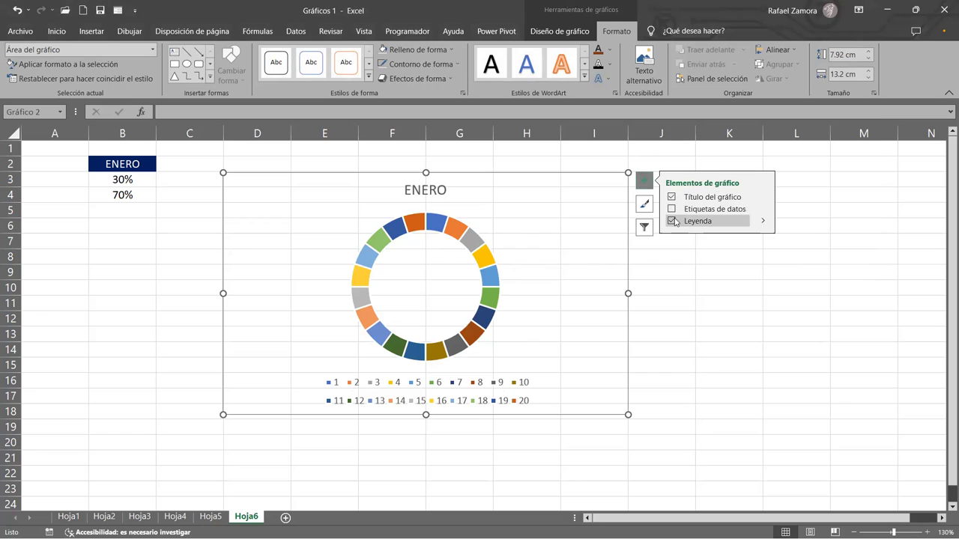
click(671, 221)
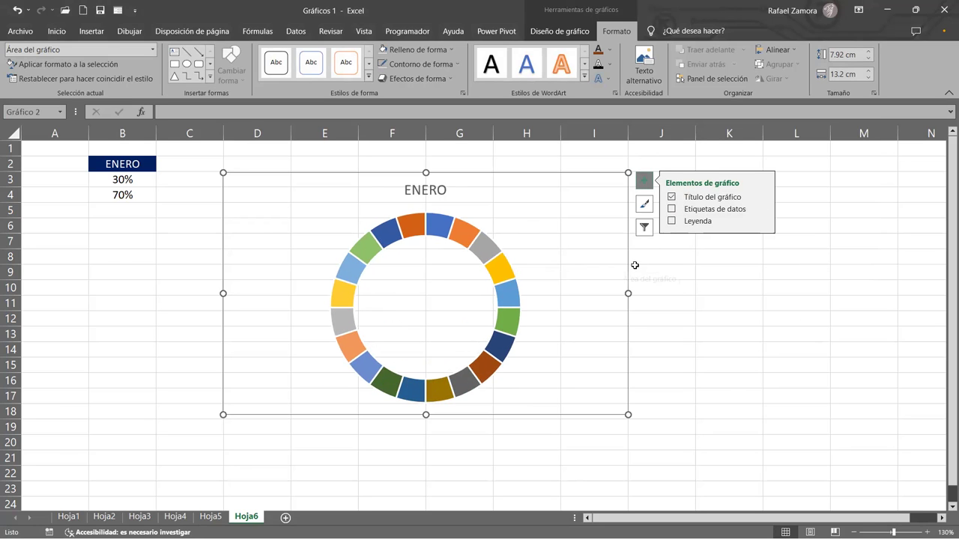
drag(635, 266, 558, 259)
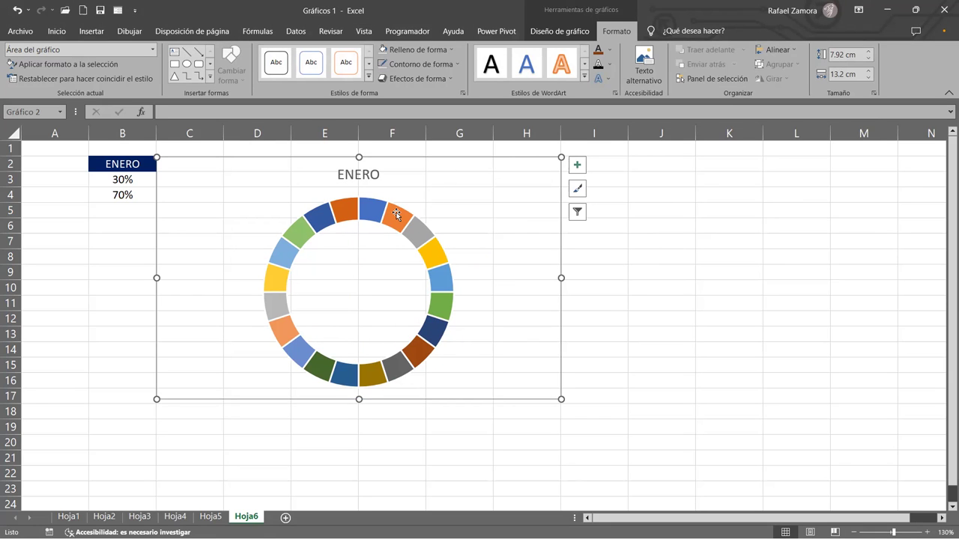
mouse_move(393, 221)
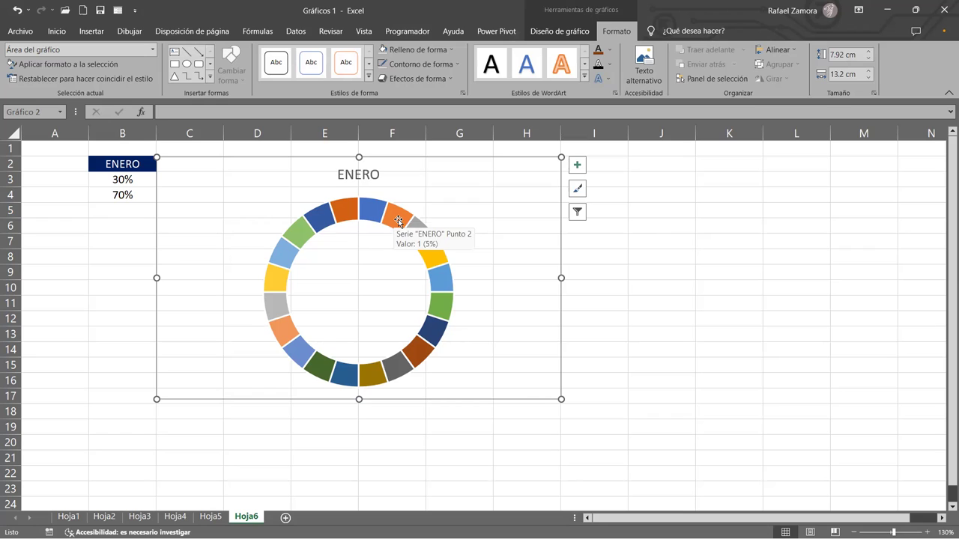
click(399, 221)
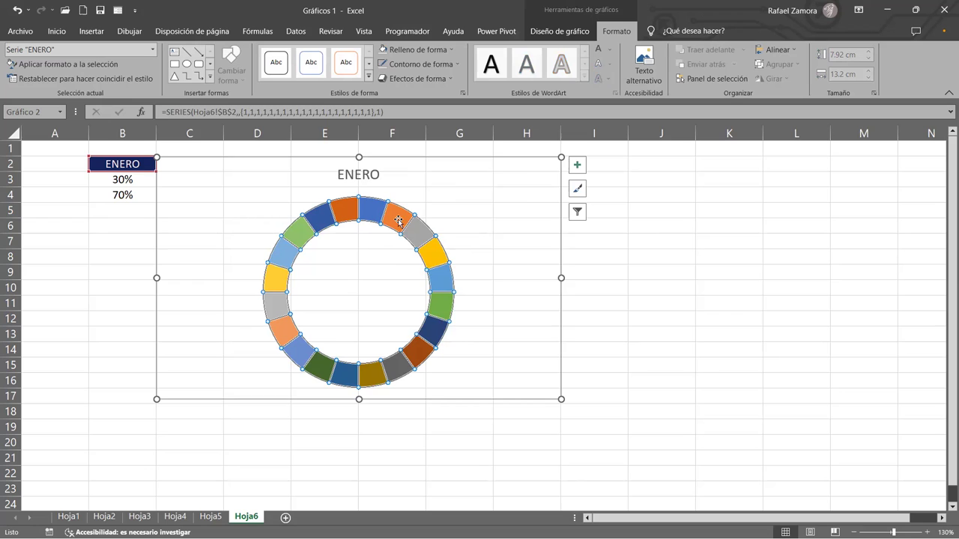
Set the series' Tamaño del agujero del anillo to 45% in Dar formato a serie de datos.
right_click(399, 221)
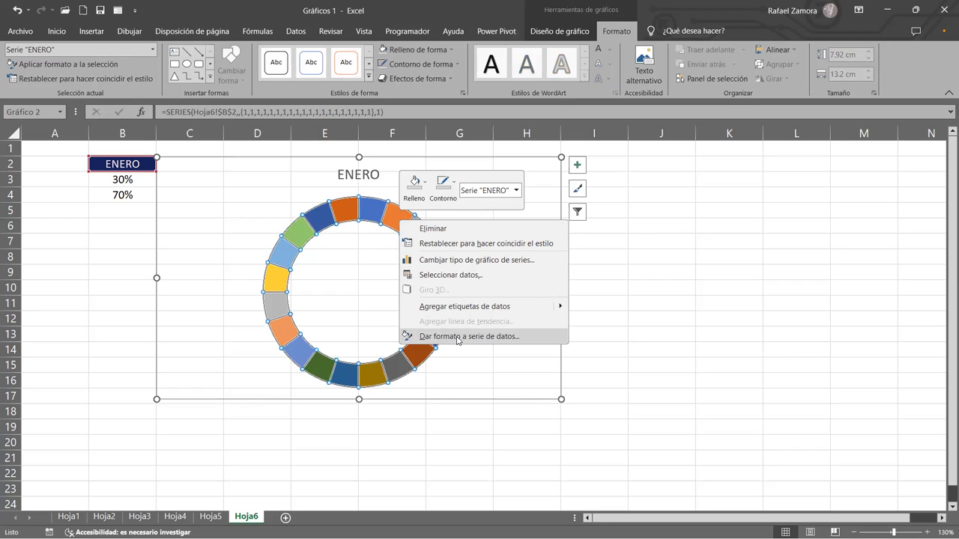
click(458, 341)
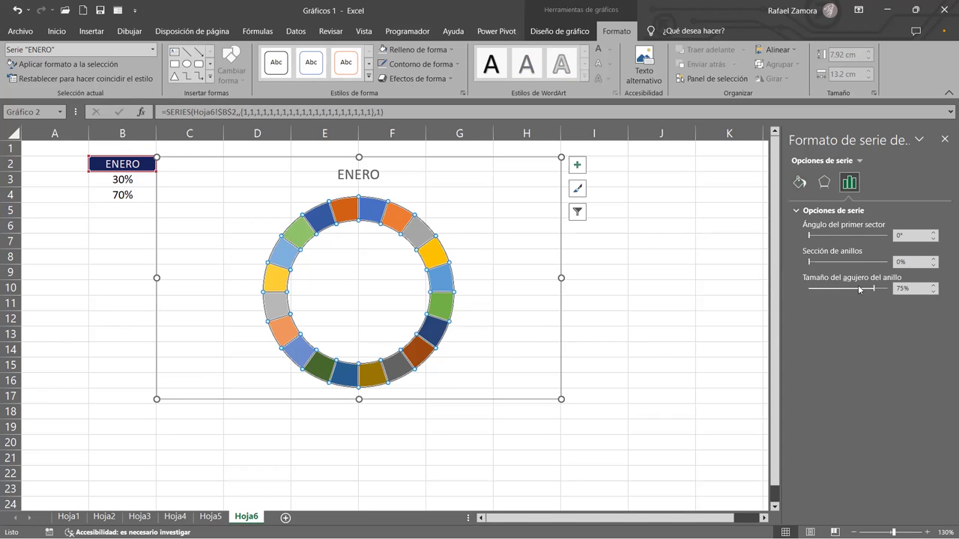
click(921, 289)
text(45)
key(Return)
mouse_move(443, 299)
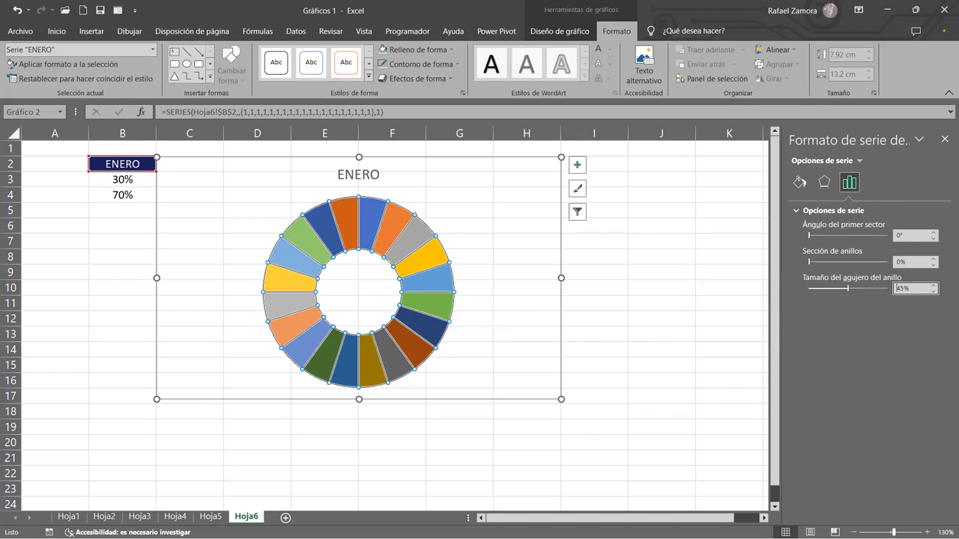
Give the donut series one Relleno sólido blue fill across all 20 segments.
click(799, 183)
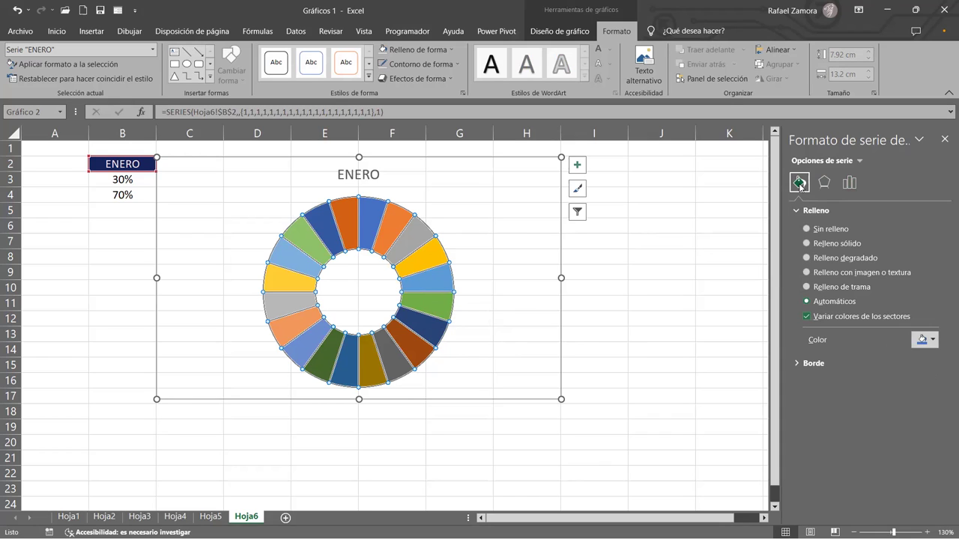
click(823, 244)
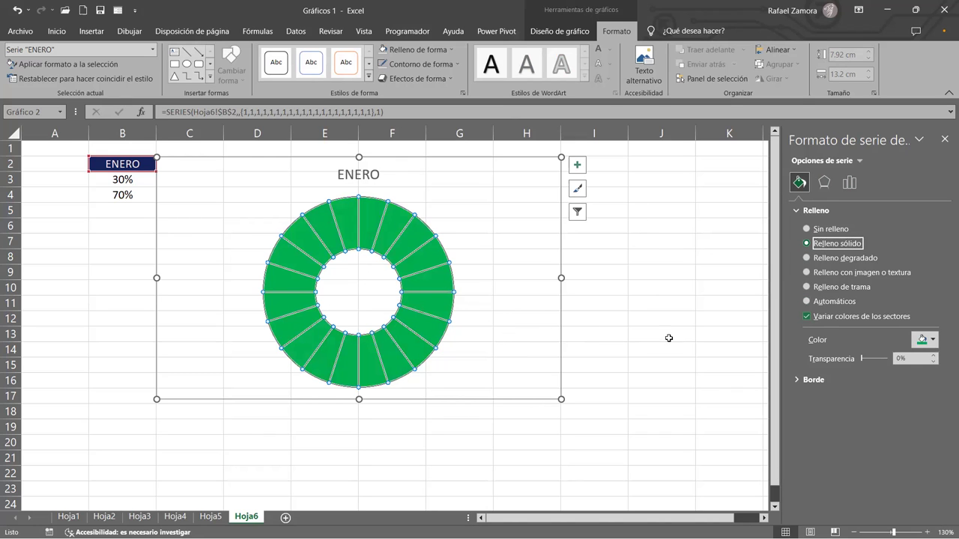
click(927, 340)
click(933, 457)
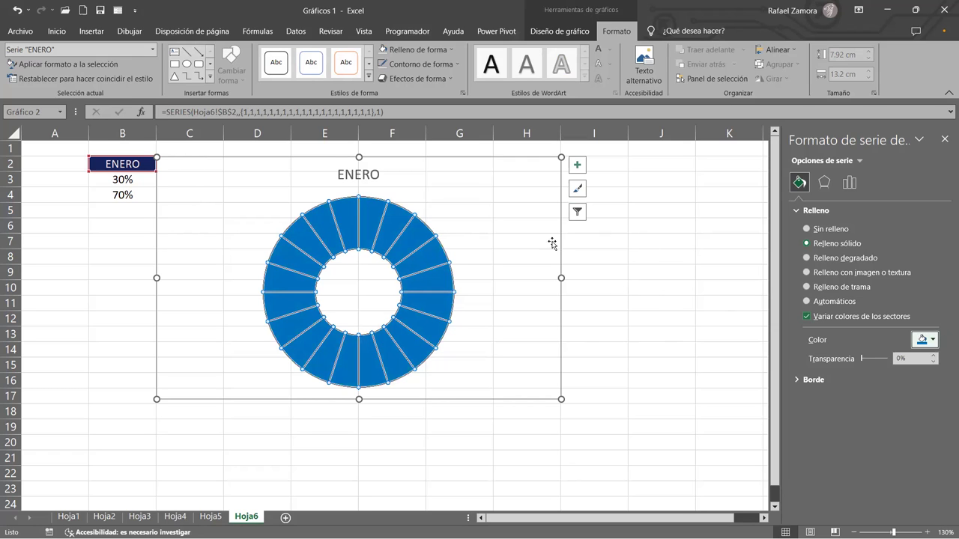
click(696, 275)
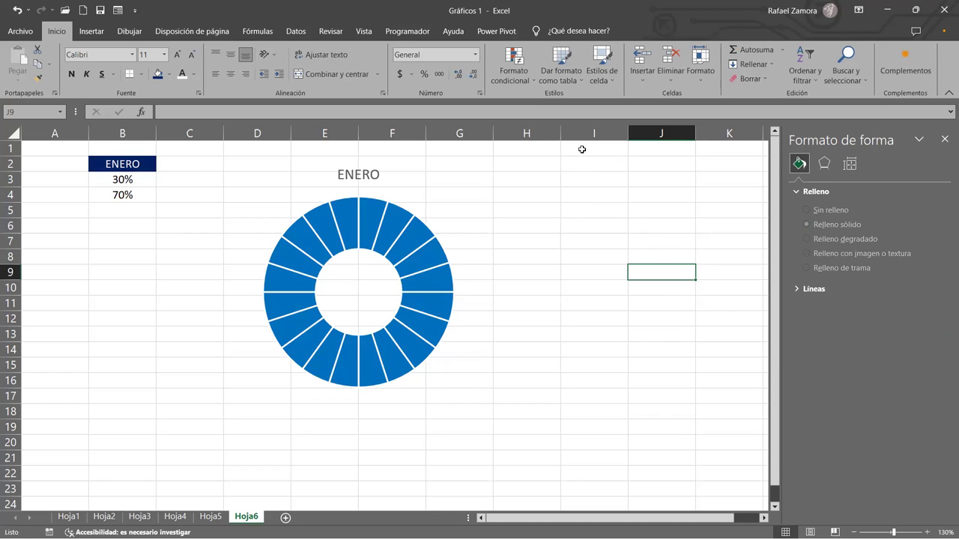
click(509, 208)
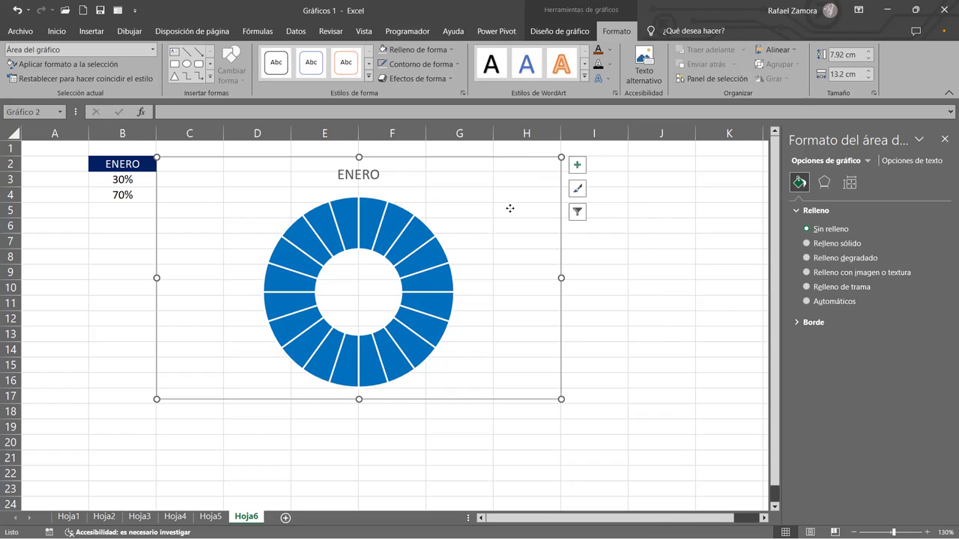
Add a second series named from B2 (ENERO) with values B3:B4 and apply it.
right_click(509, 209)
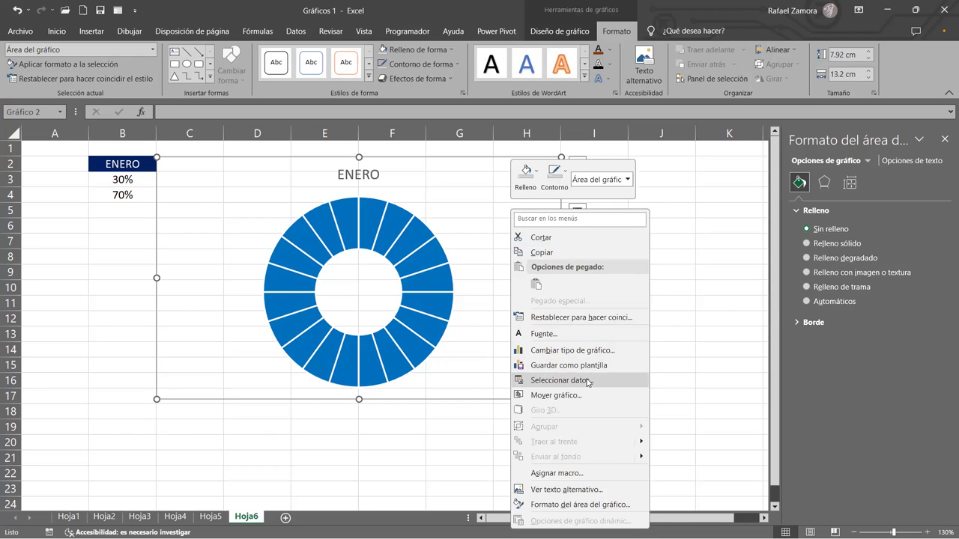
click(587, 379)
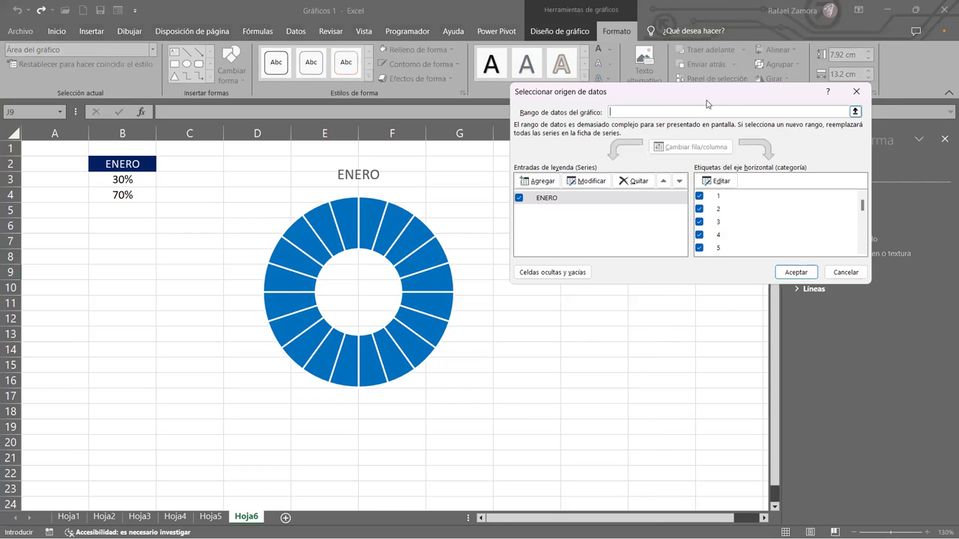
click(548, 185)
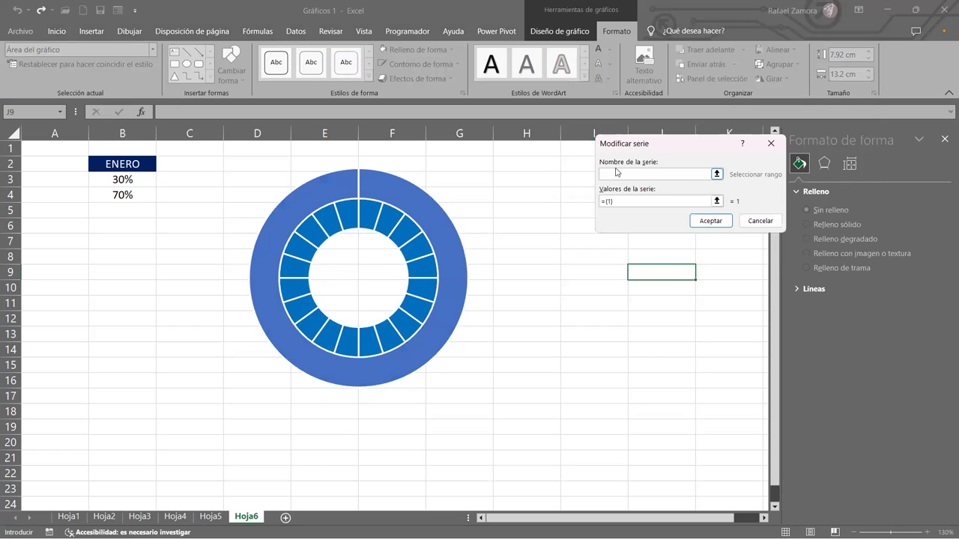
click(122, 166)
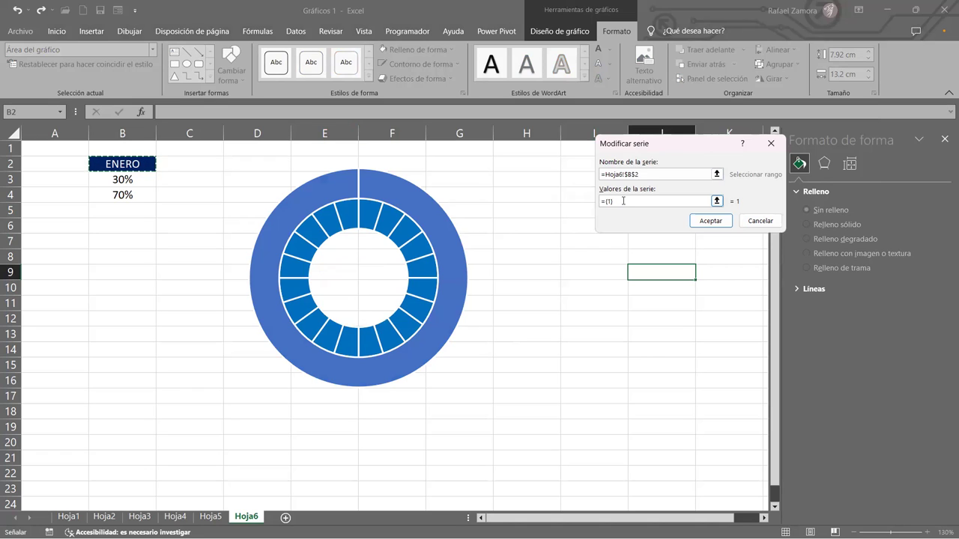
click(624, 201)
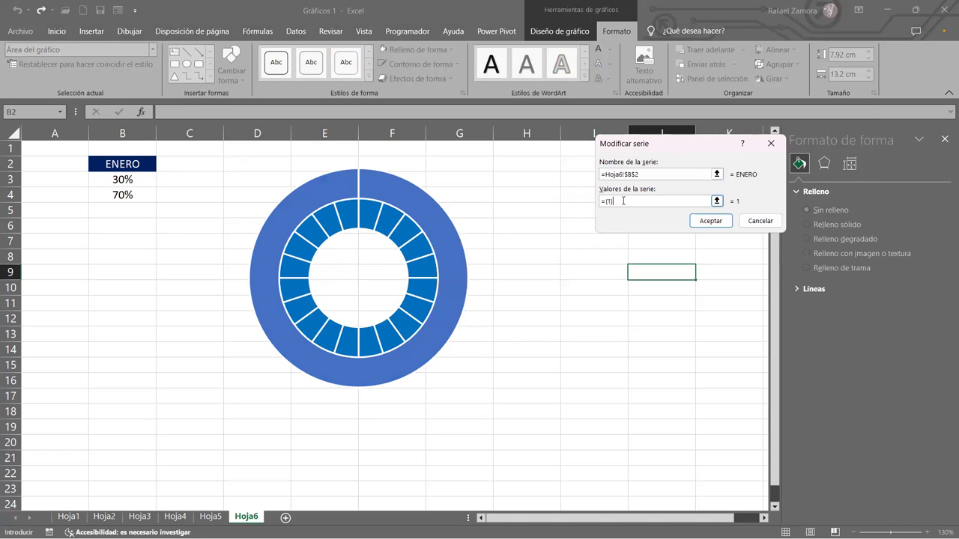
key(BackSpace)
key(BackSpace)
key(BackSpace)
click(113, 180)
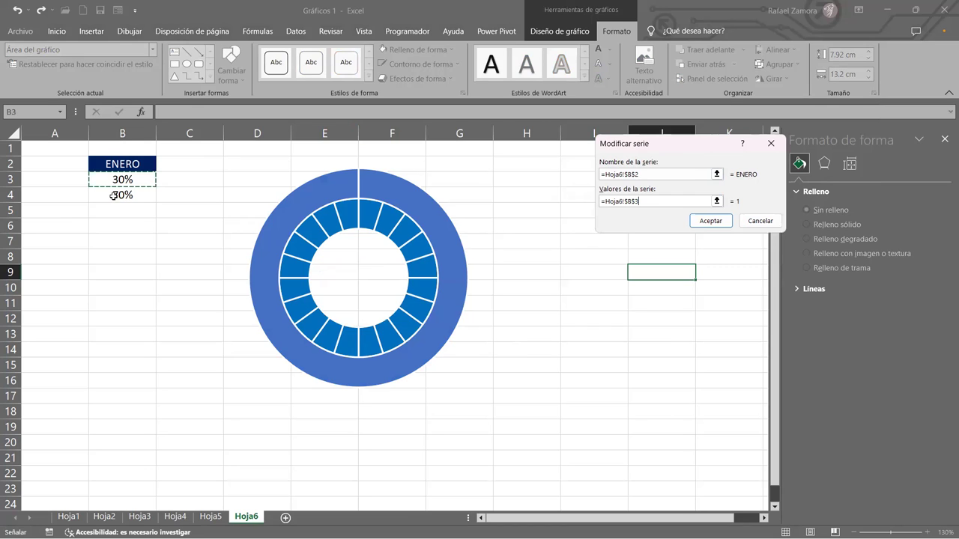
shift+click(113, 196)
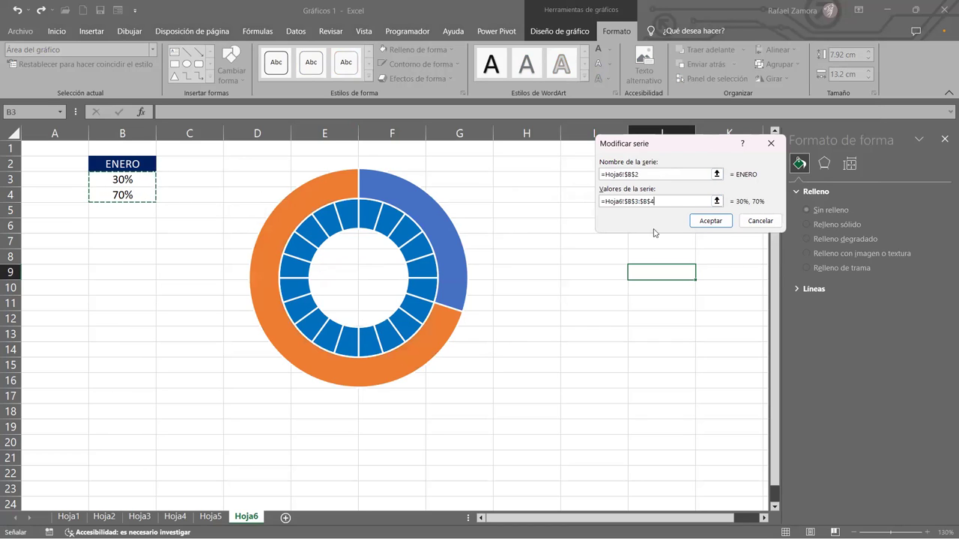
click(705, 223)
click(703, 222)
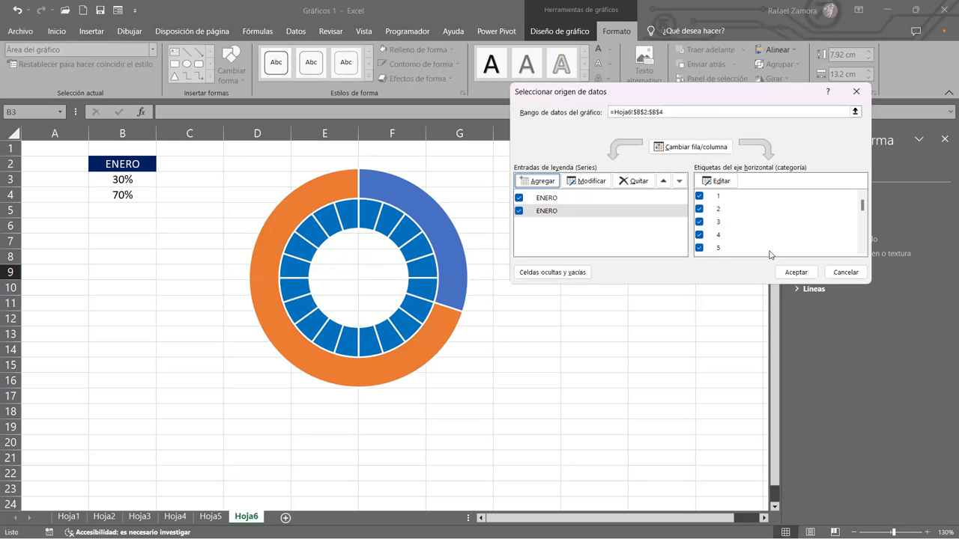
click(785, 275)
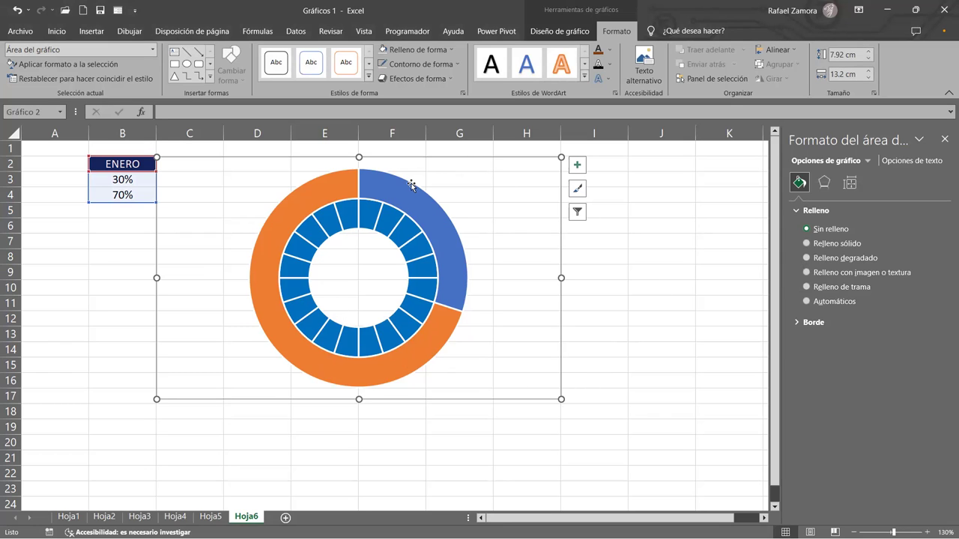
Set the outer ring's 30% slice to Sin relleno, leaving the orange 70% arc.
mouse_move(406, 193)
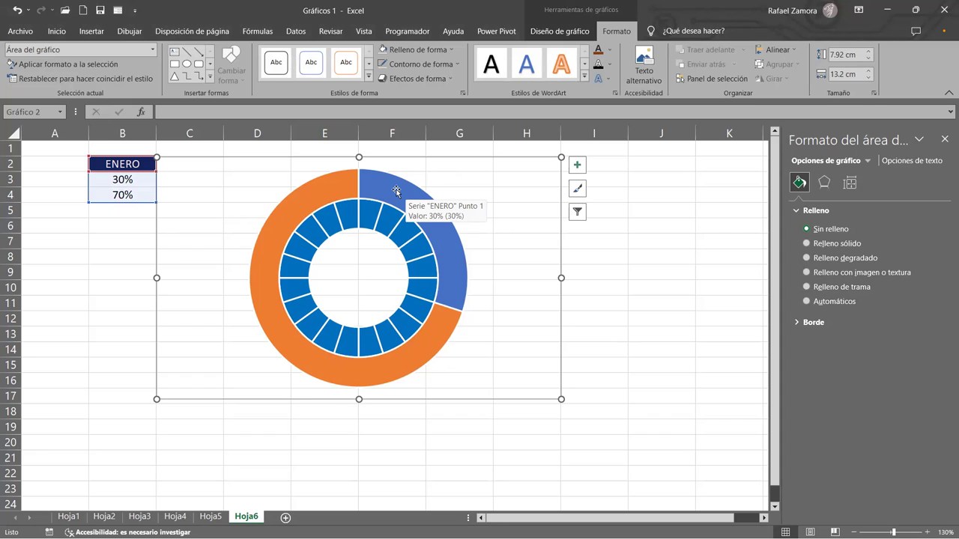
click(396, 192)
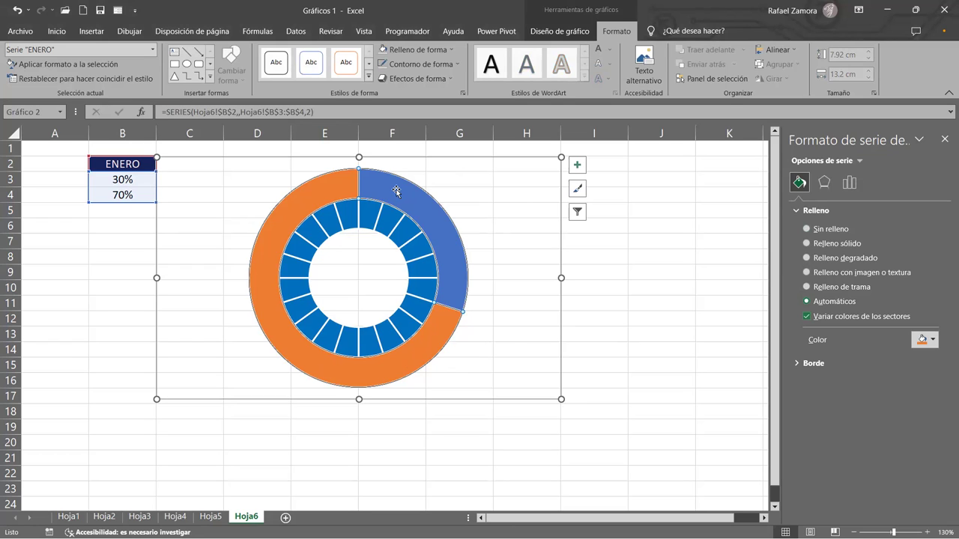
click(396, 192)
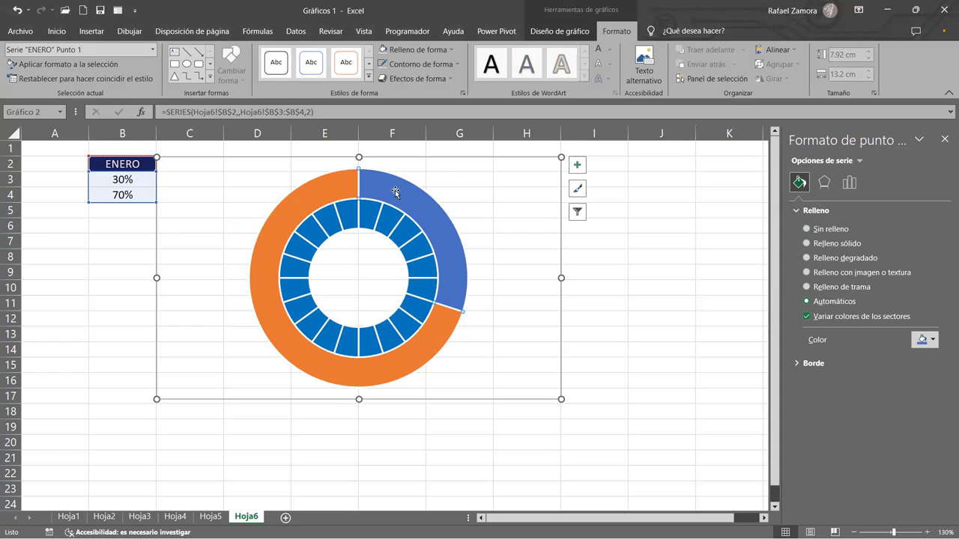
mouse_move(407, 197)
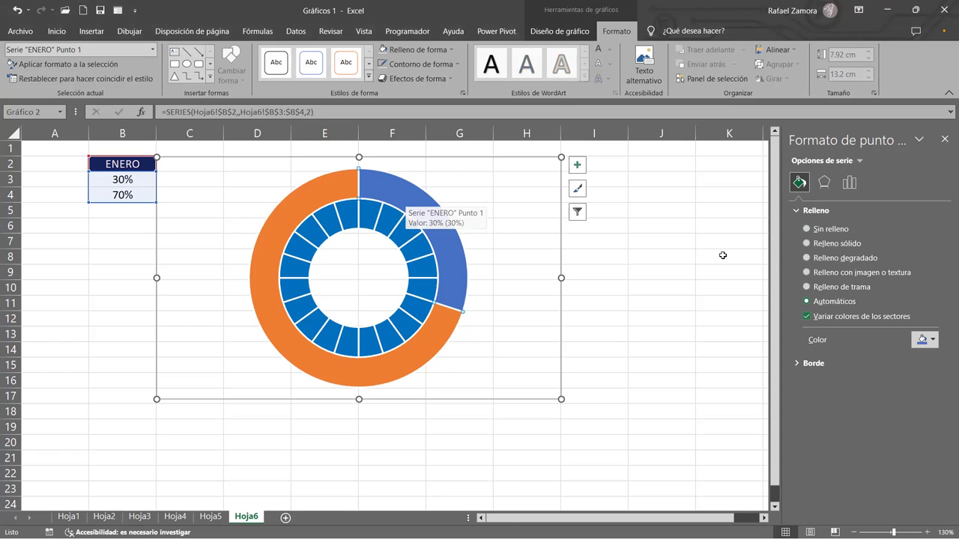
click(806, 229)
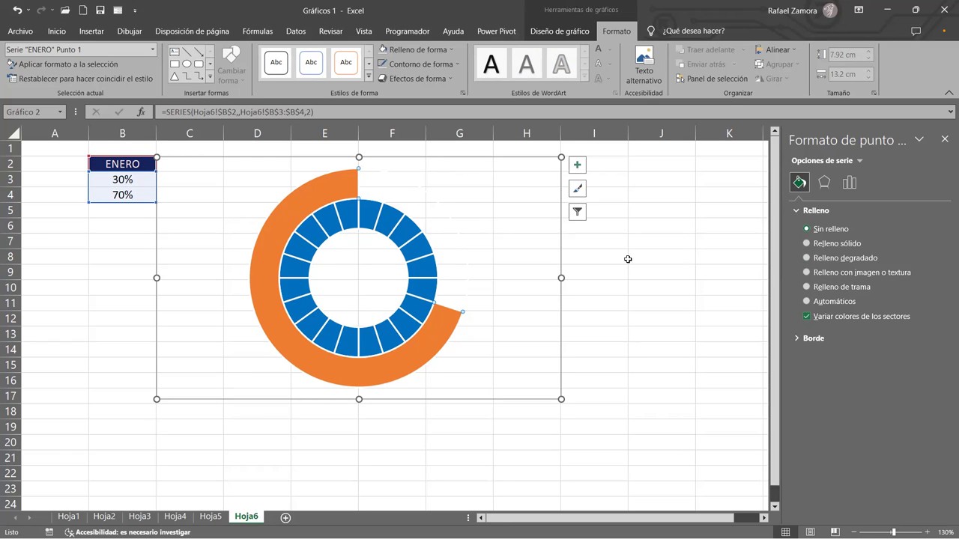
click(685, 228)
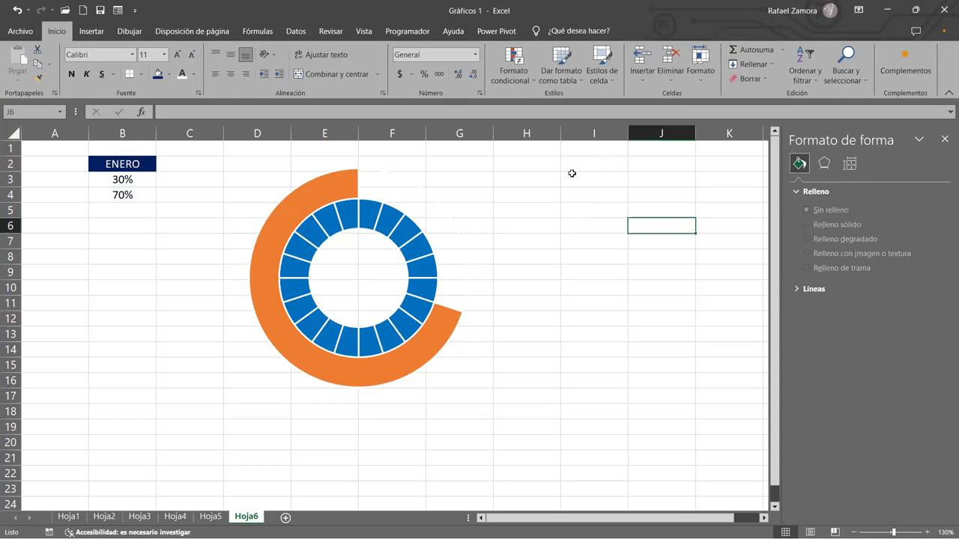
click(322, 184)
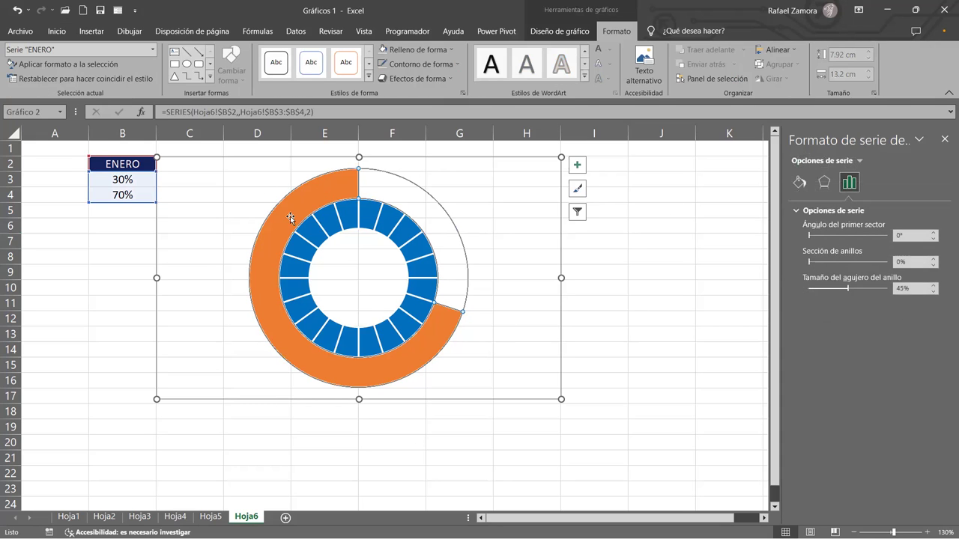
Put the second ENERO series on the Eje secundario via Cambiar tipo de gráfico de series.
mouse_move(314, 197)
right_click(314, 196)
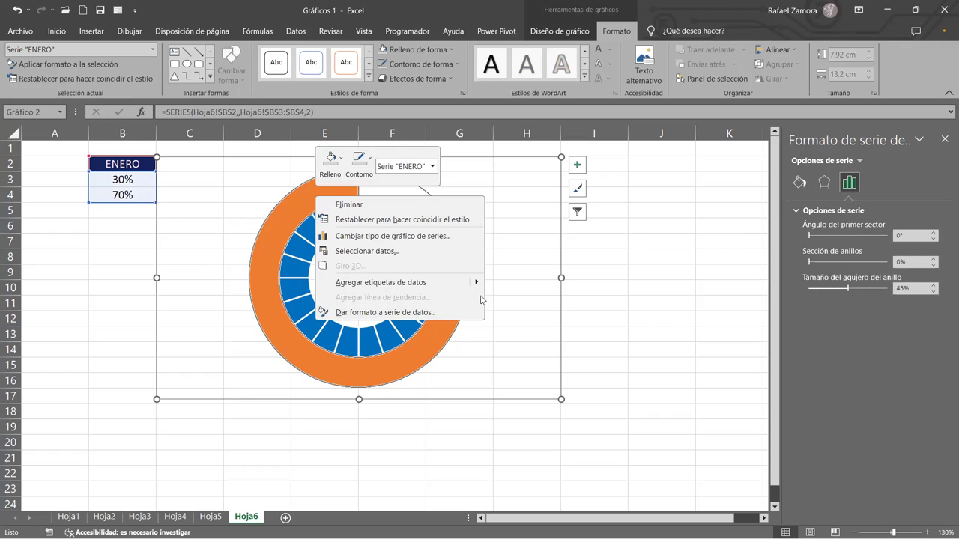
click(404, 236)
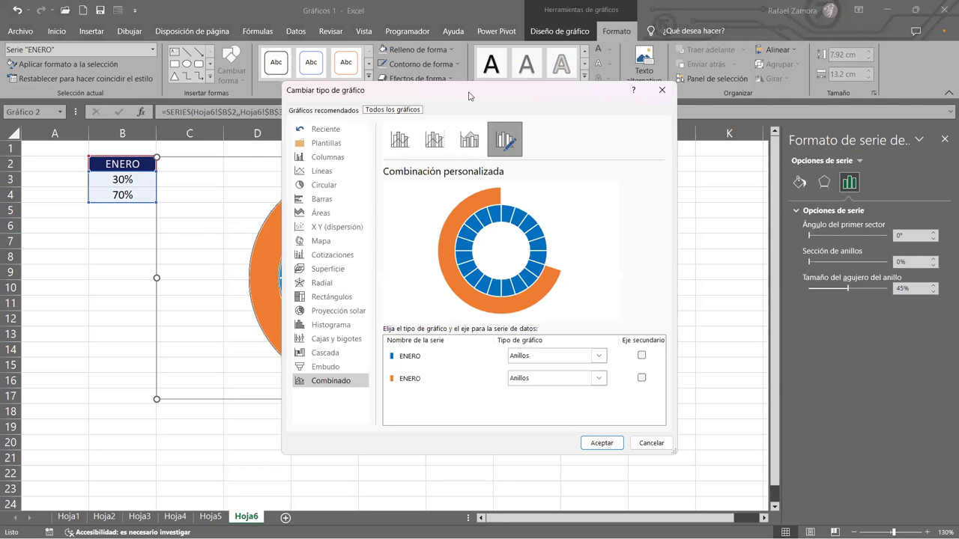
drag(469, 95, 669, 26)
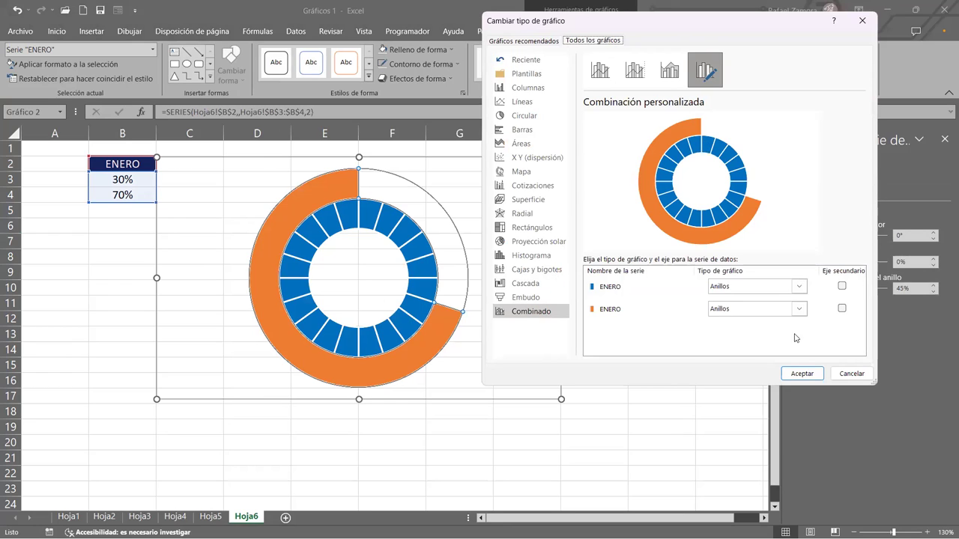
click(842, 308)
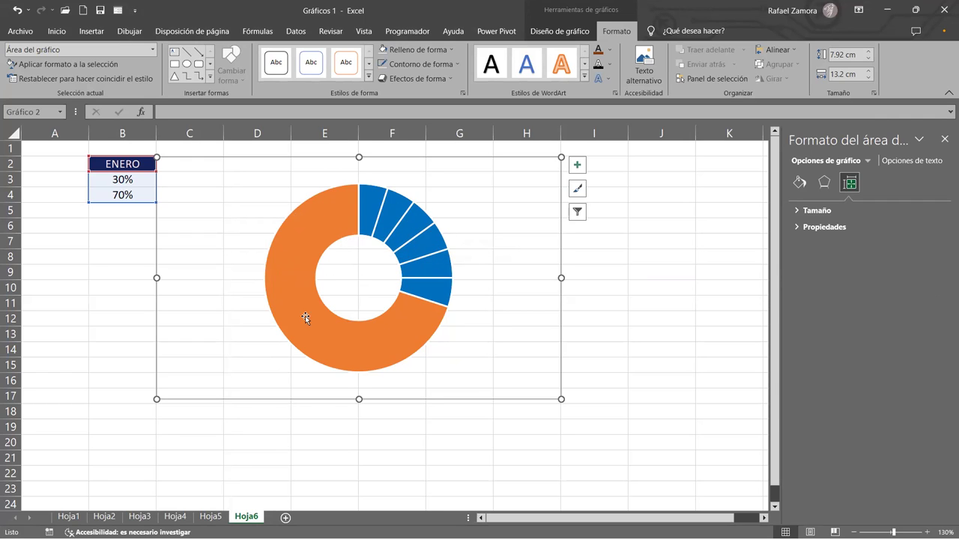
Fill the 70% slice with solid white at 25% transparency.
click(308, 233)
click(308, 234)
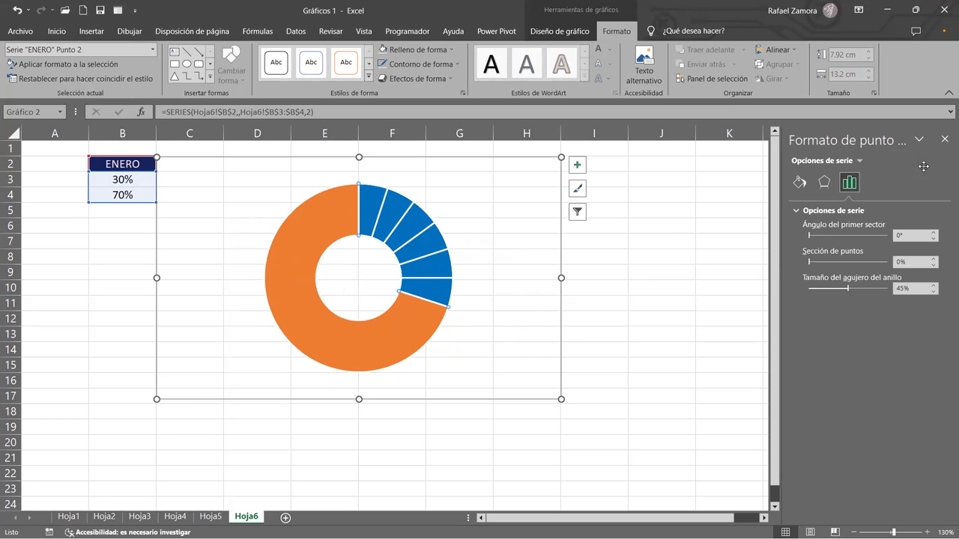
click(801, 185)
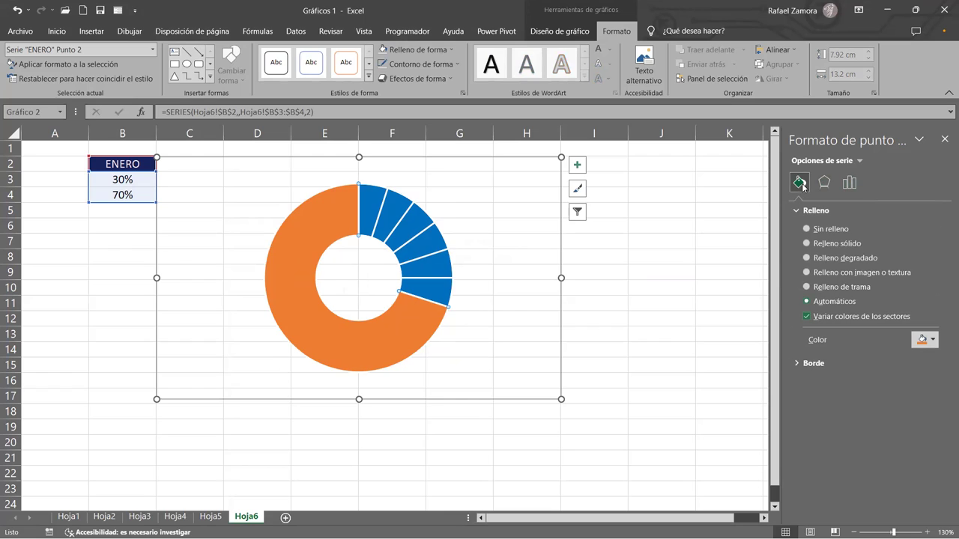
click(824, 248)
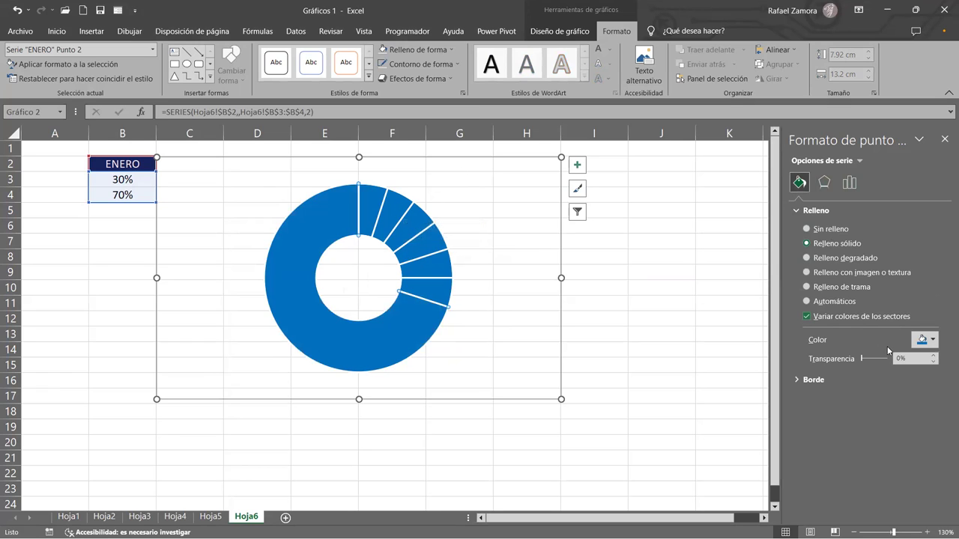
click(926, 340)
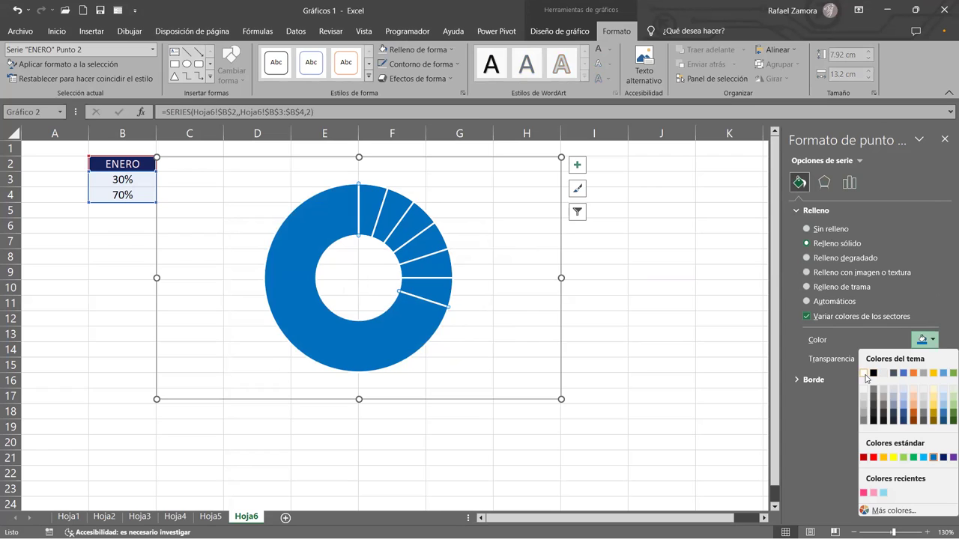
click(865, 373)
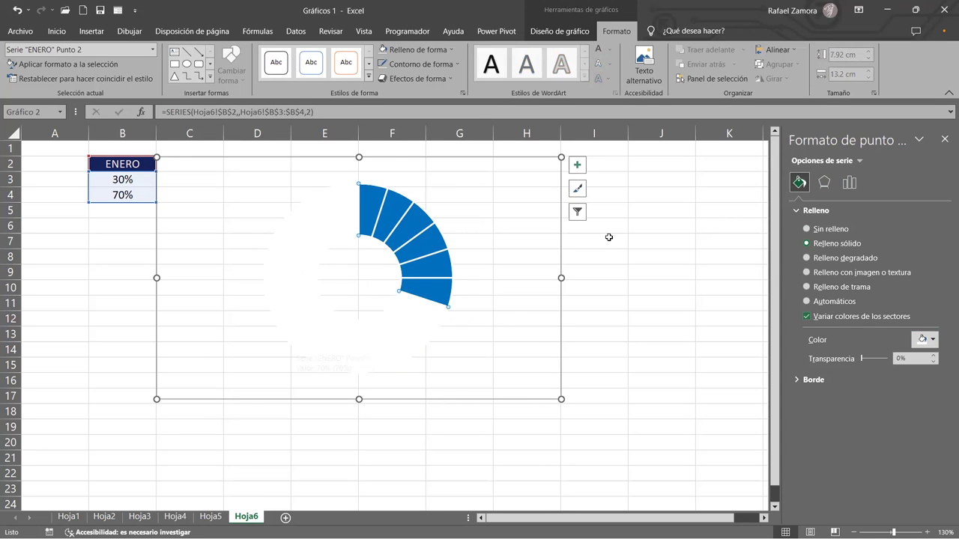
click(904, 360)
text(25)
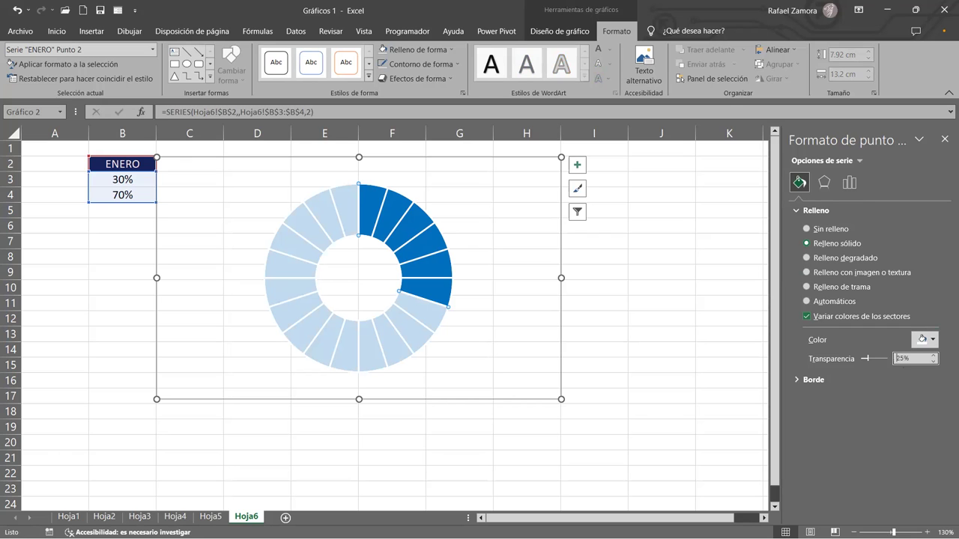
click(661, 245)
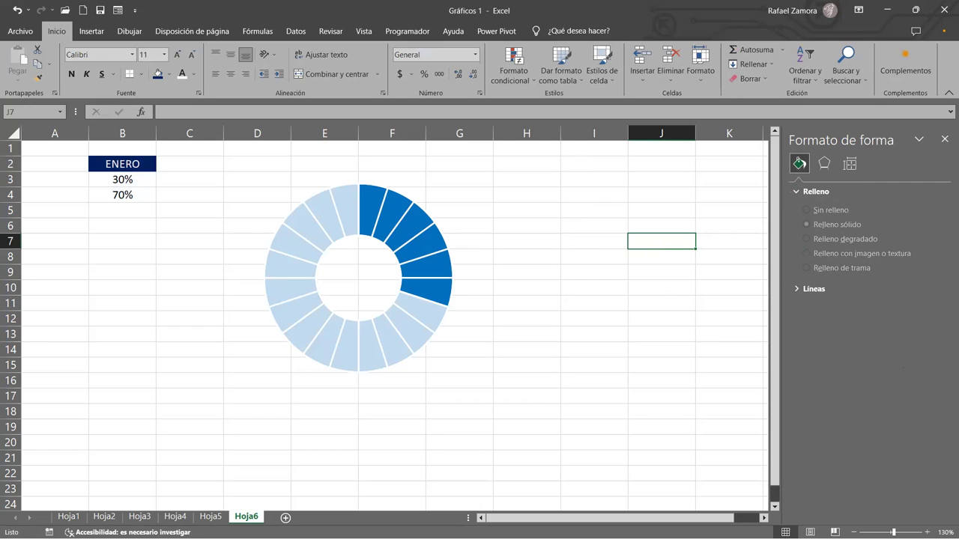
Enter 50% and then 75% in B3 so B4 becomes 25%, and select B4.
click(124, 179)
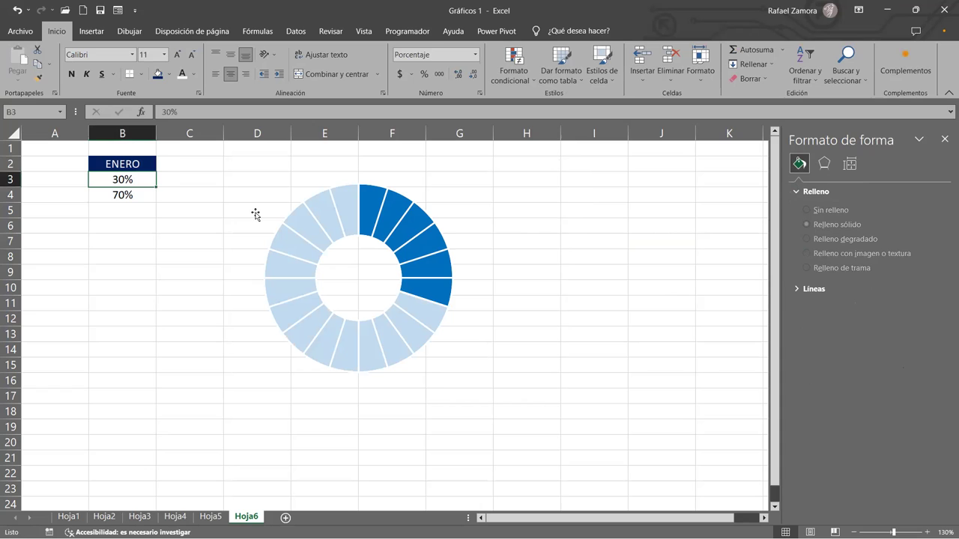
text(50)
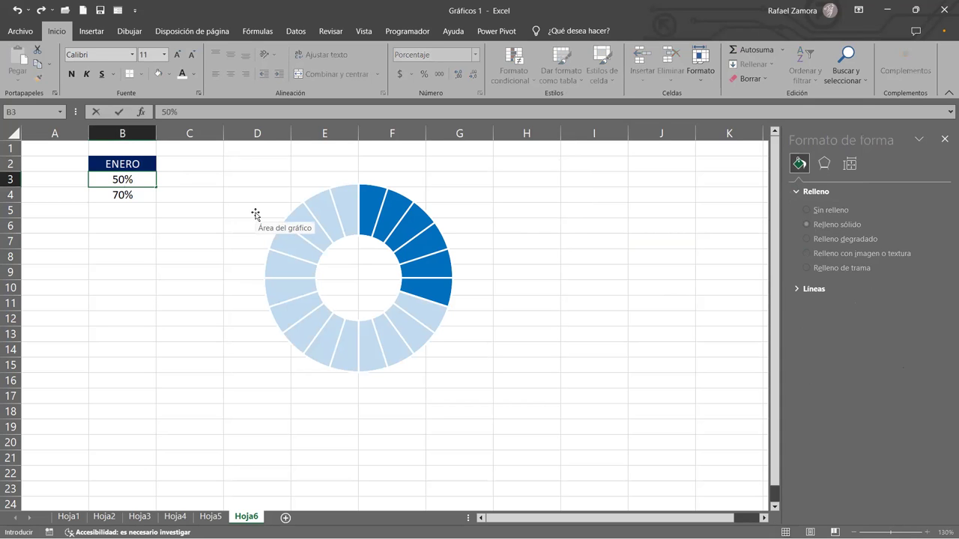
key(ctrl+Return)
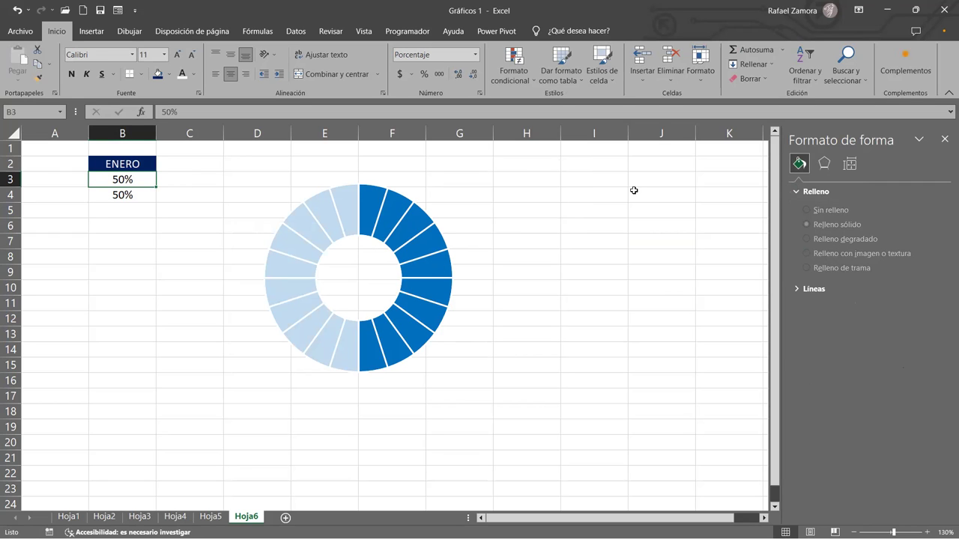
text(75)
key(ctrl+Return)
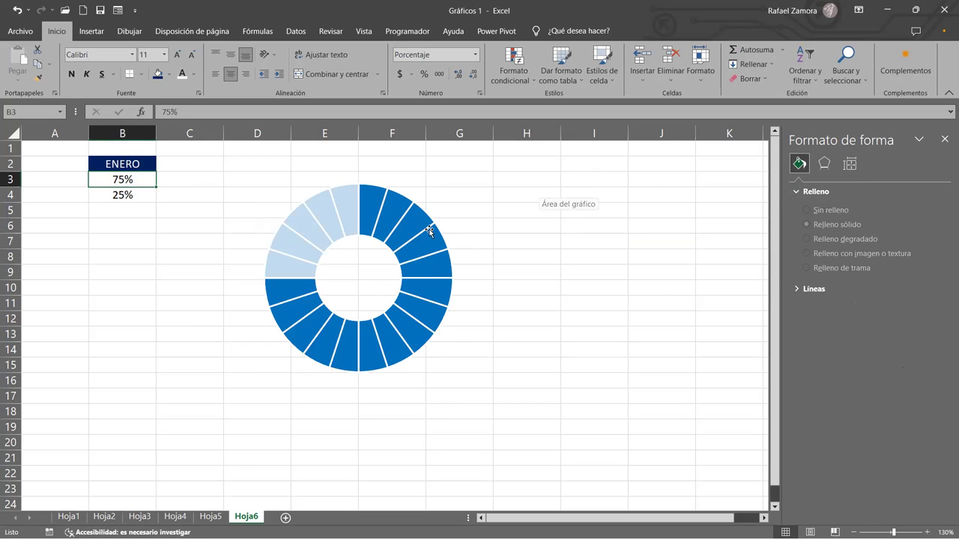
mouse_move(427, 230)
mouse_move(439, 249)
mouse_move(327, 332)
click(128, 195)
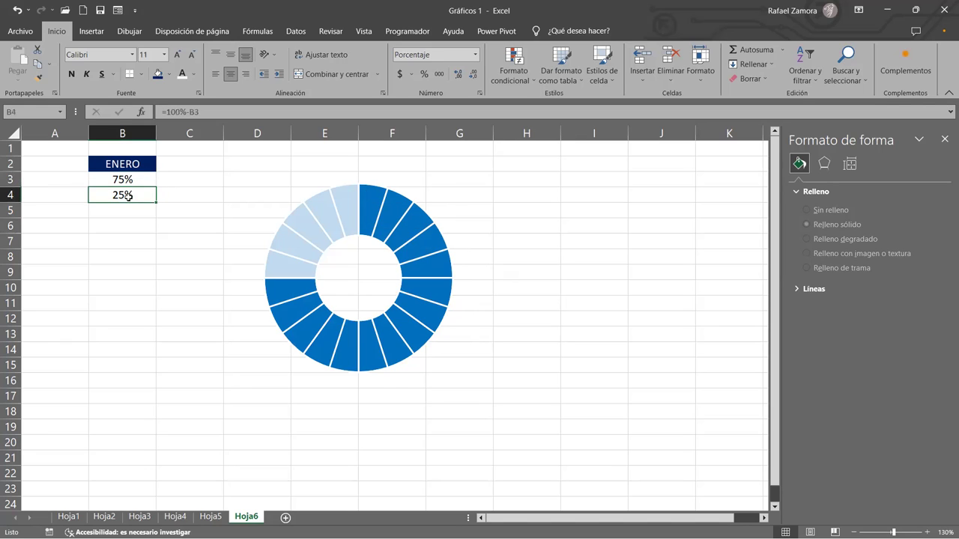
Hide B4's 25% with white font and set B3 to 60% for 12 dark segments.
click(187, 79)
click(36, 292)
click(127, 181)
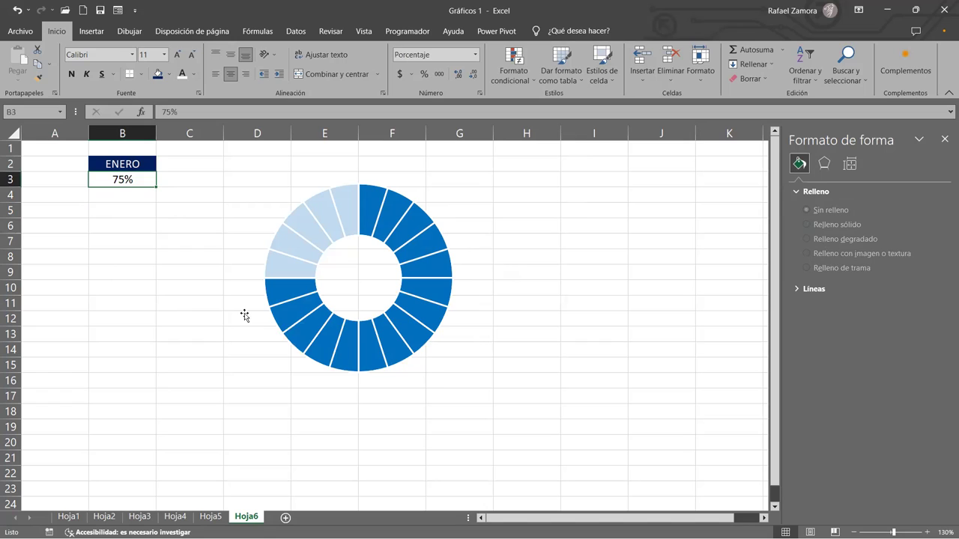
text(60)
key(ctrl+Return)
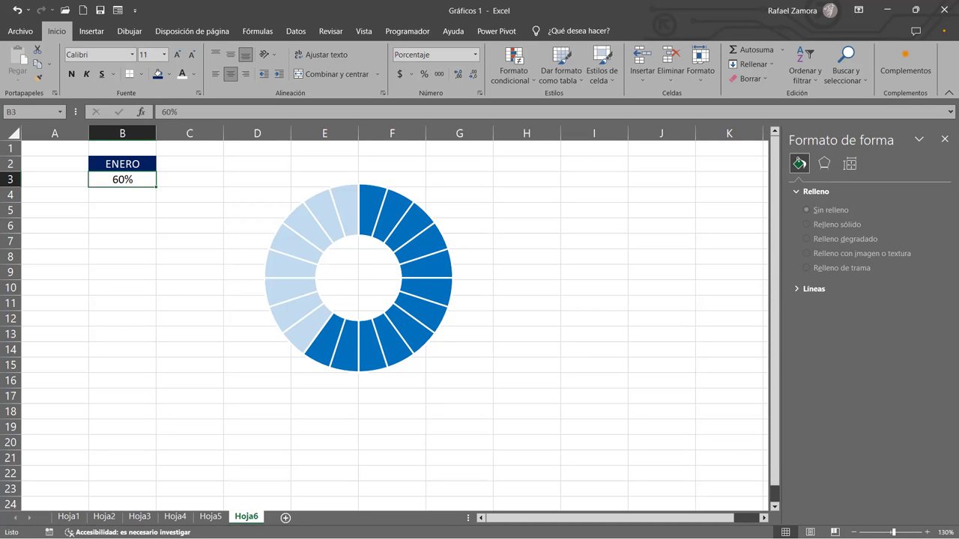
click(666, 304)
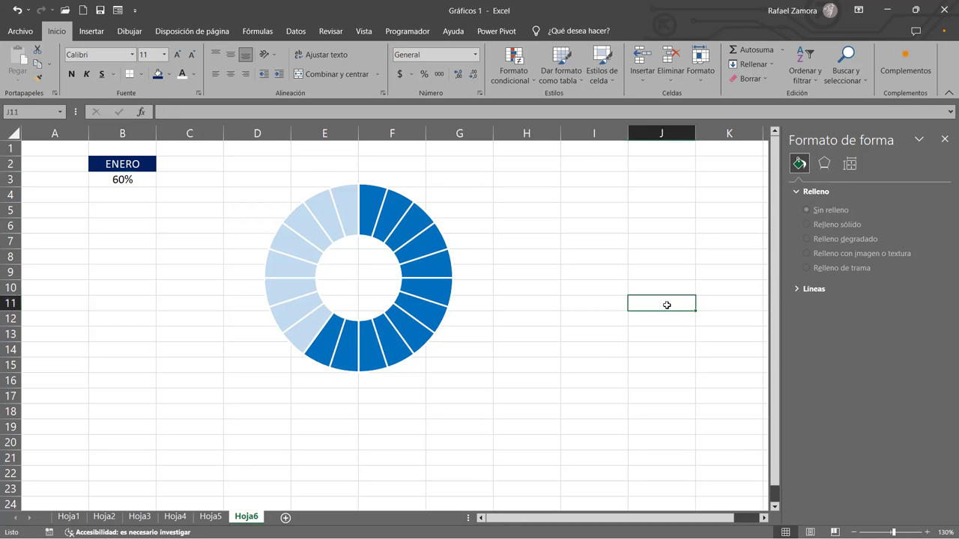